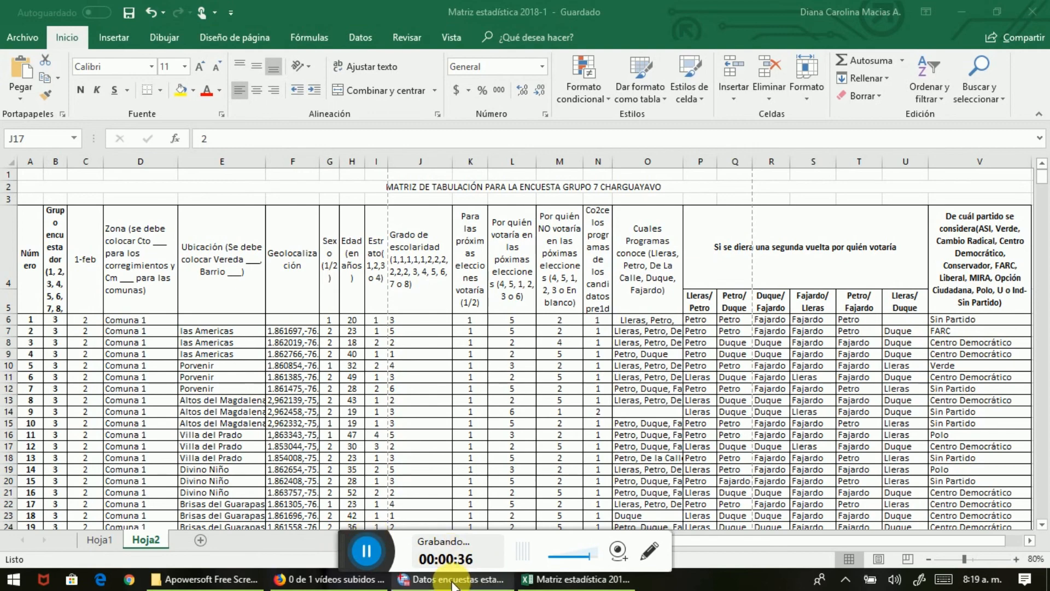
Step: Widen the Grupo encuestador, Sexo, Edad and Estrato columns on Hoja2 so their headers are readable
mouse_move(453, 584)
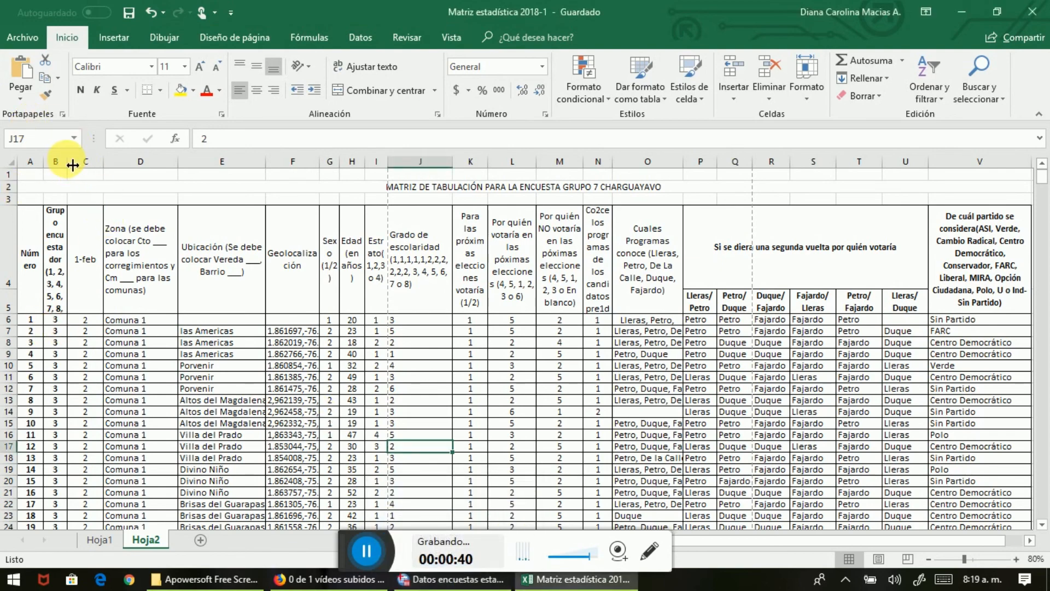
drag(69, 163, 100, 163)
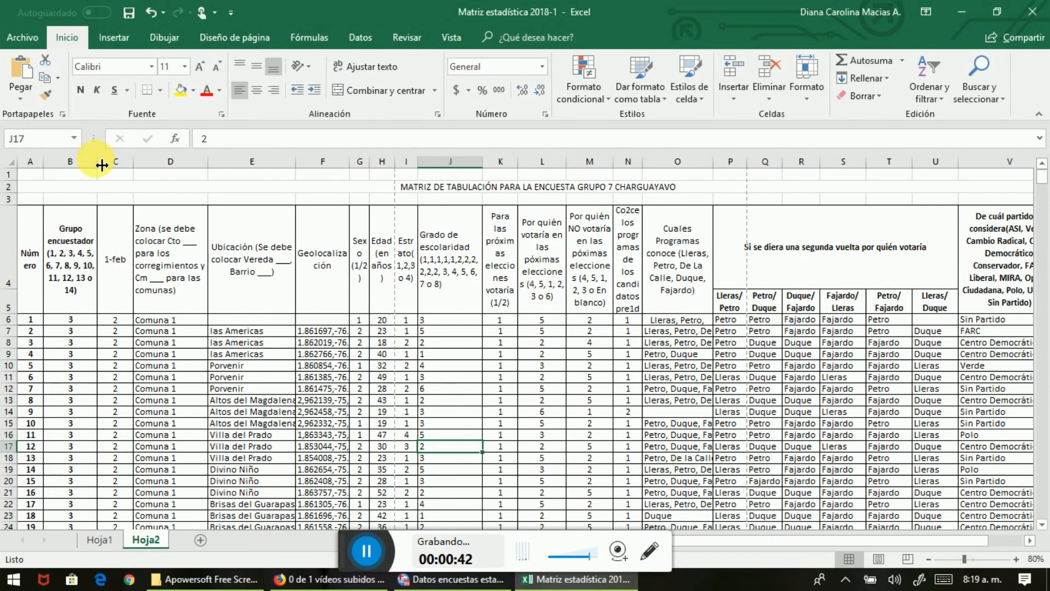
drag(379, 169, 451, 169)
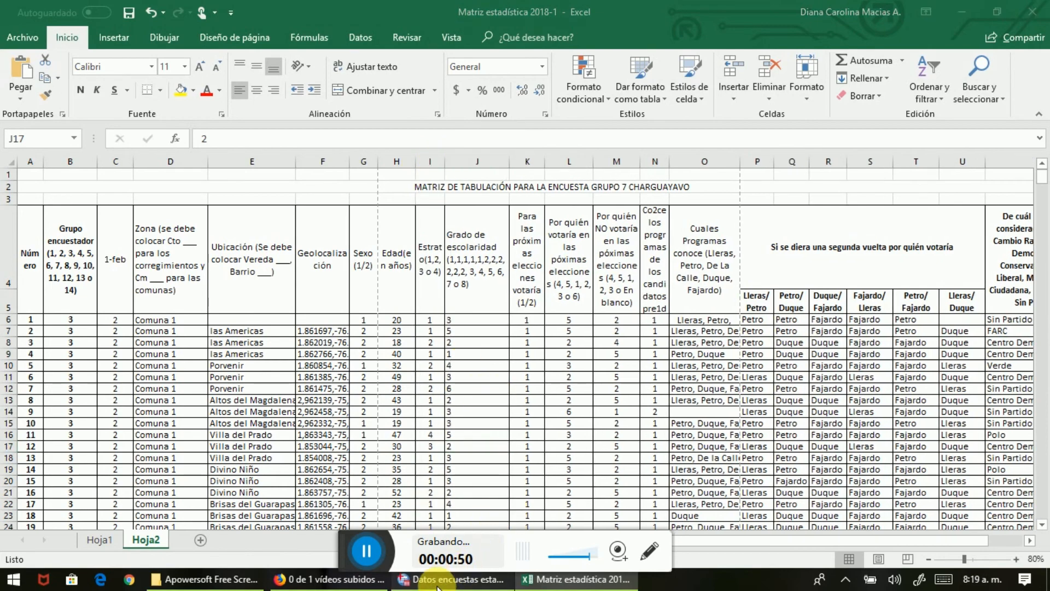
Step: Switch to the SPSS data editor, show the variable definitions and look at the variables Grupo and R_U
click(454, 579)
click(109, 537)
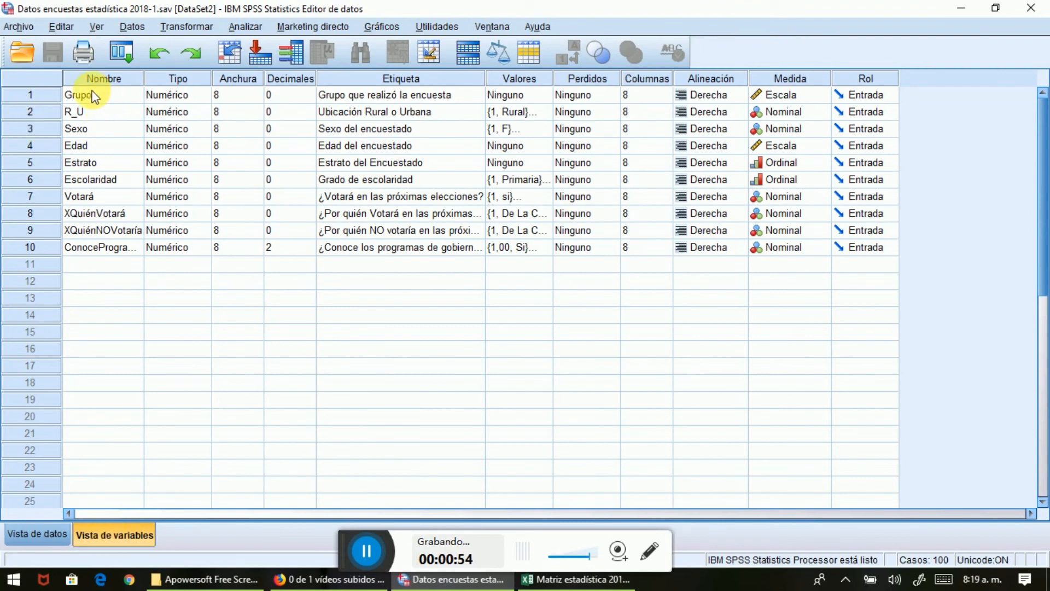
click(120, 94)
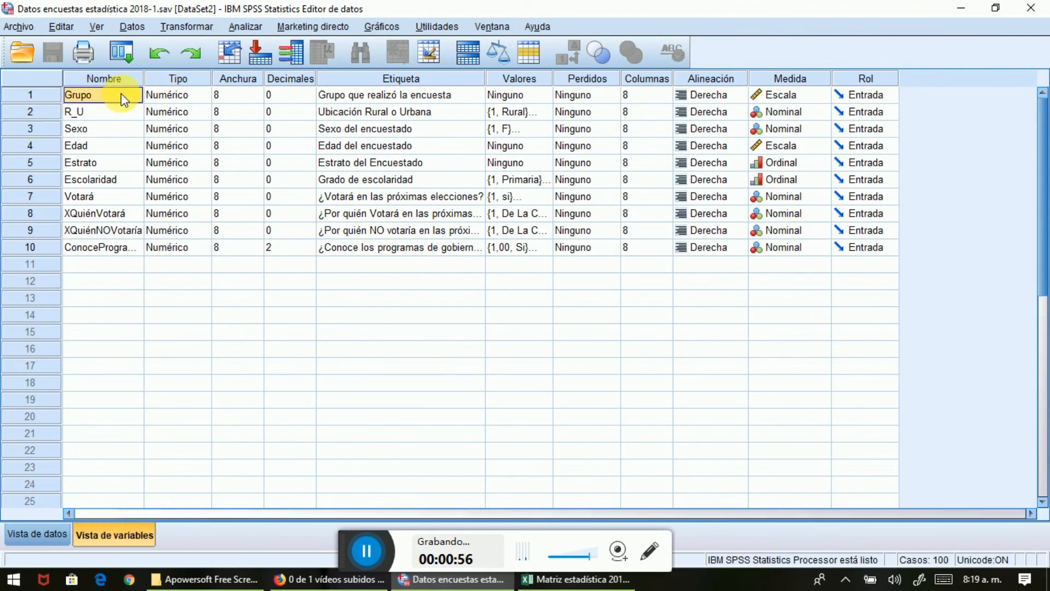
click(98, 113)
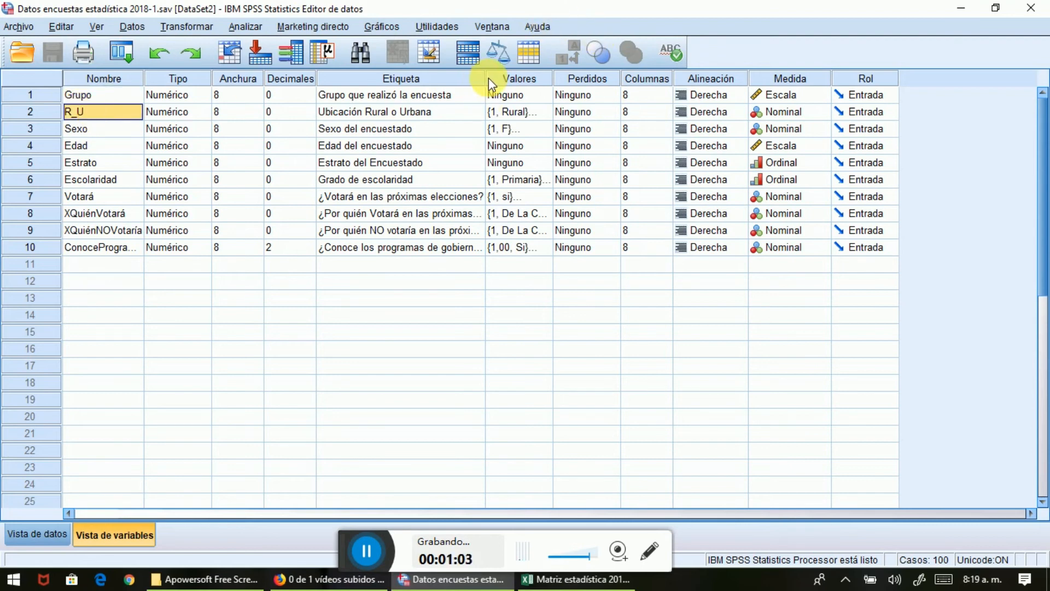
Step: Widen the Etiqueta and Valores columns of the variable list so their contents are easier to read
drag(485, 78, 669, 78)
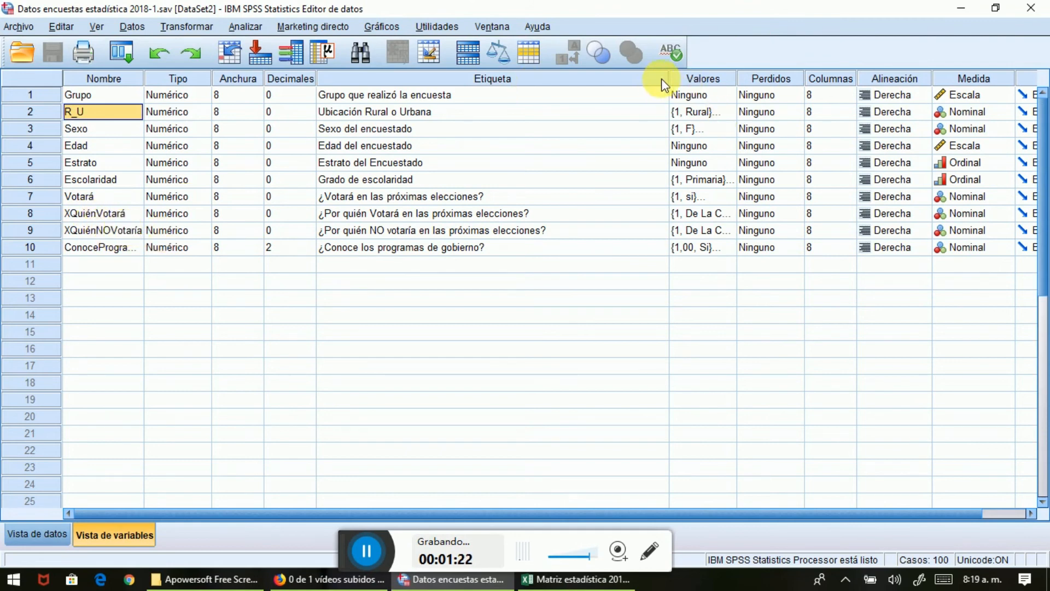
drag(669, 80, 578, 93)
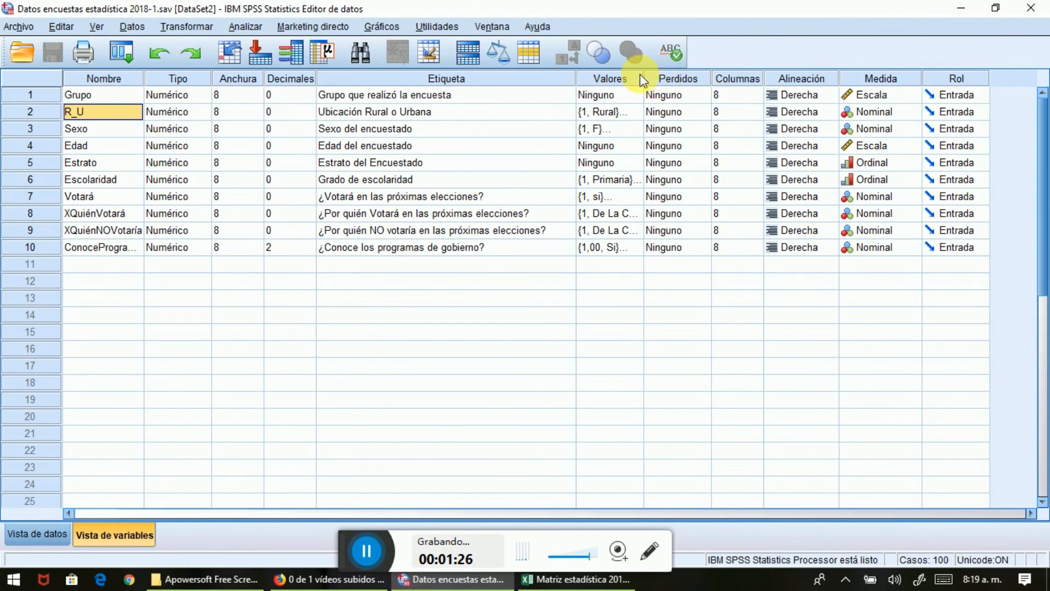
drag(676, 77, 673, 78)
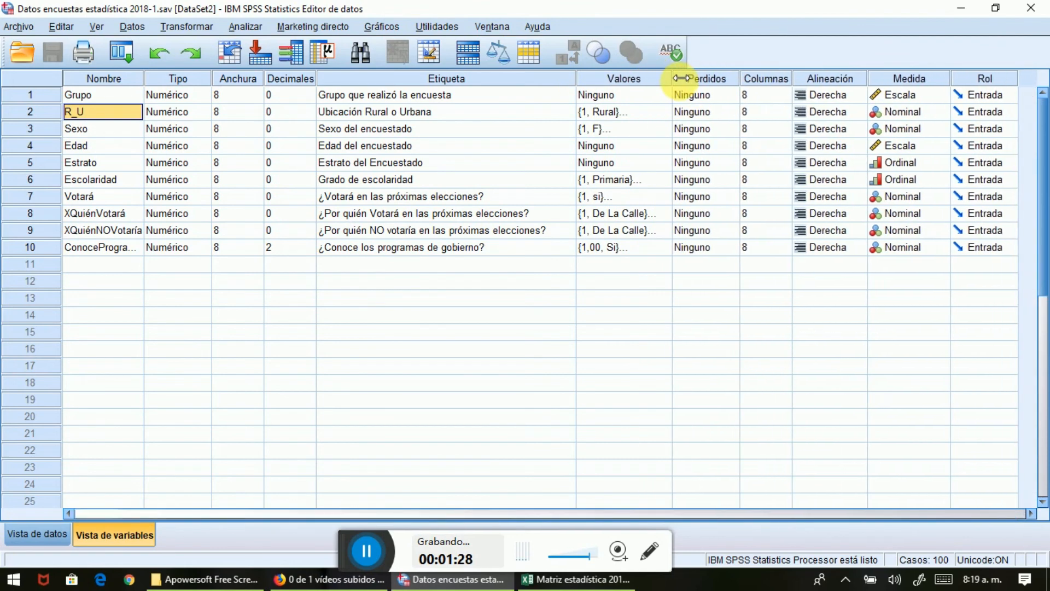
Step: Review the value labels of R_U and keep its measurement level as Nominal
click(99, 94)
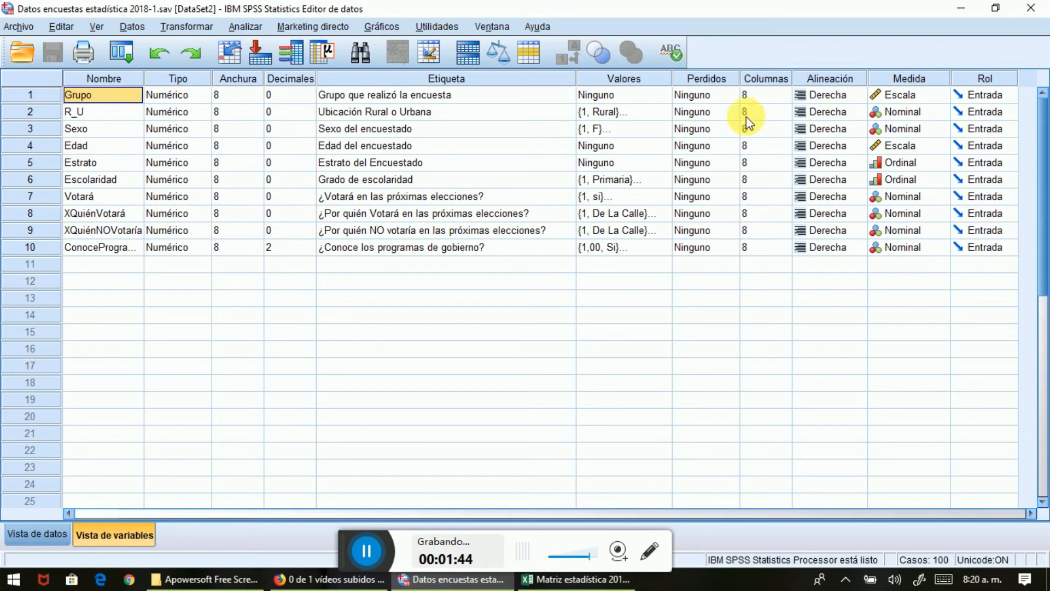
double_click(665, 112)
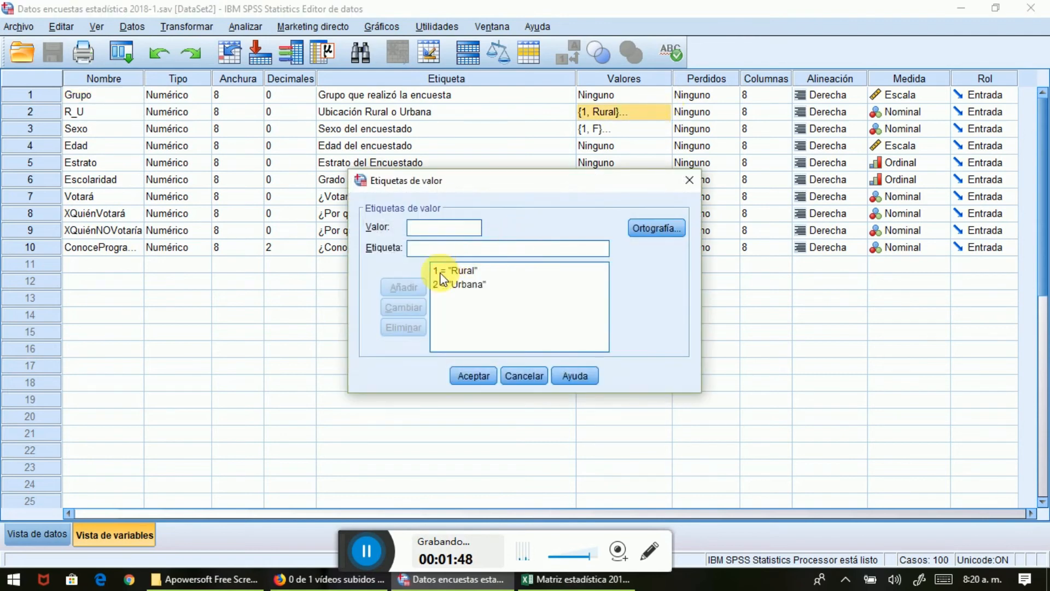
click(472, 376)
click(915, 112)
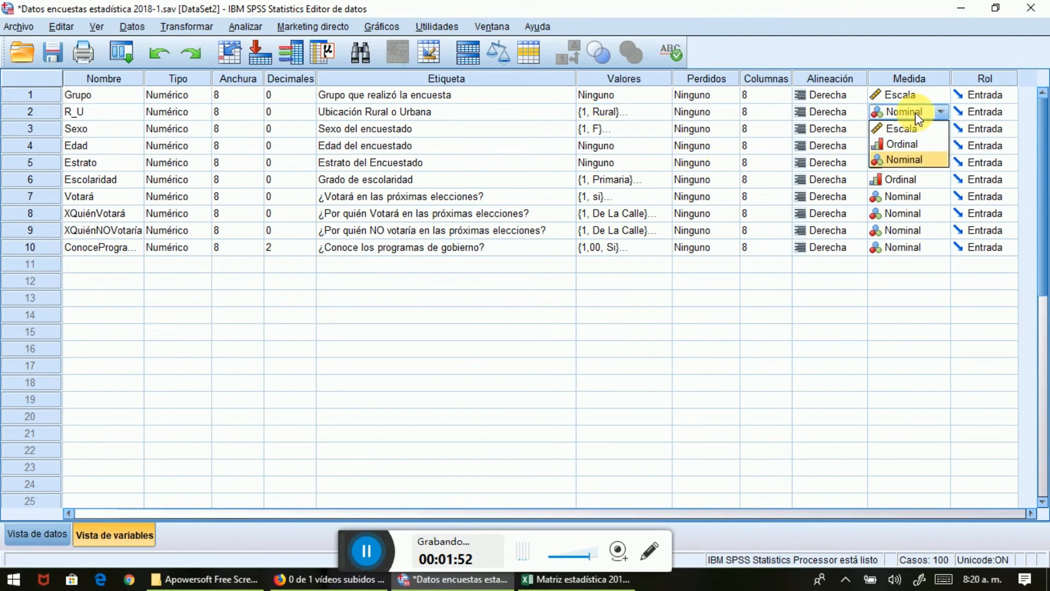
click(885, 163)
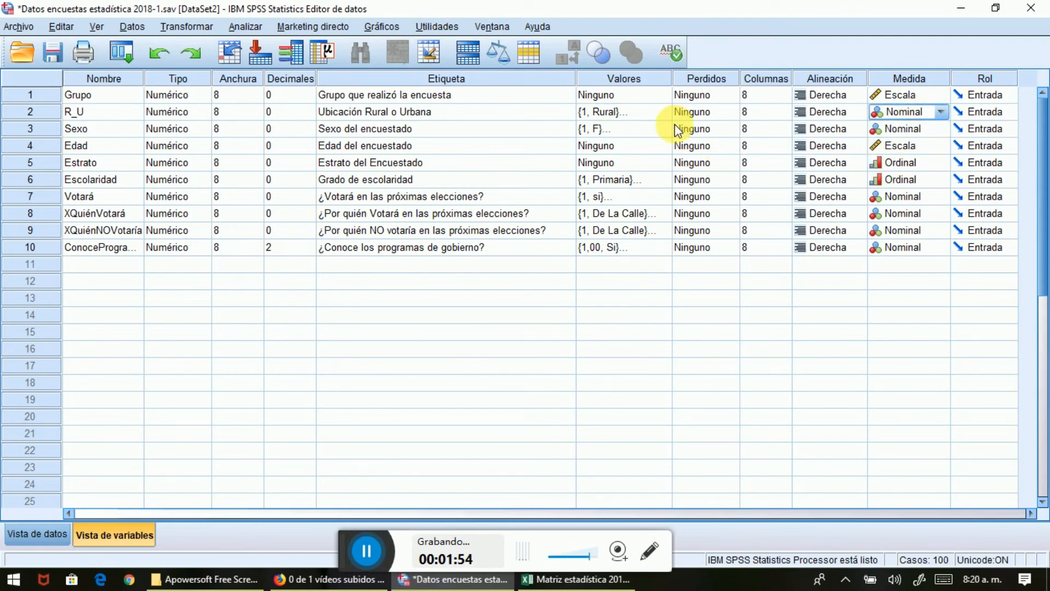
Step: Review the value labels defined for the variable Sexo and accept them
click(644, 130)
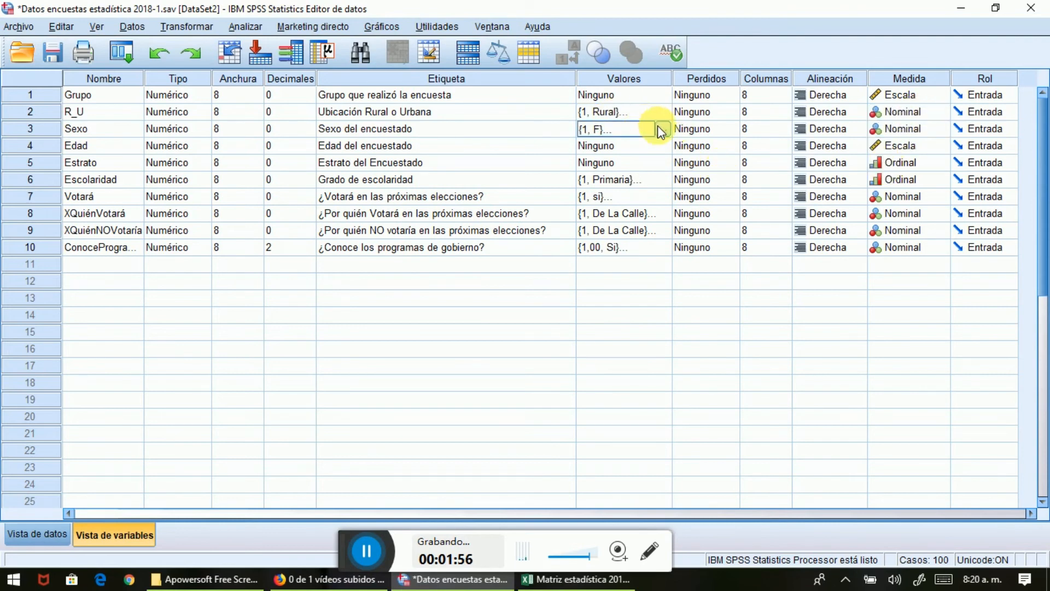
click(661, 130)
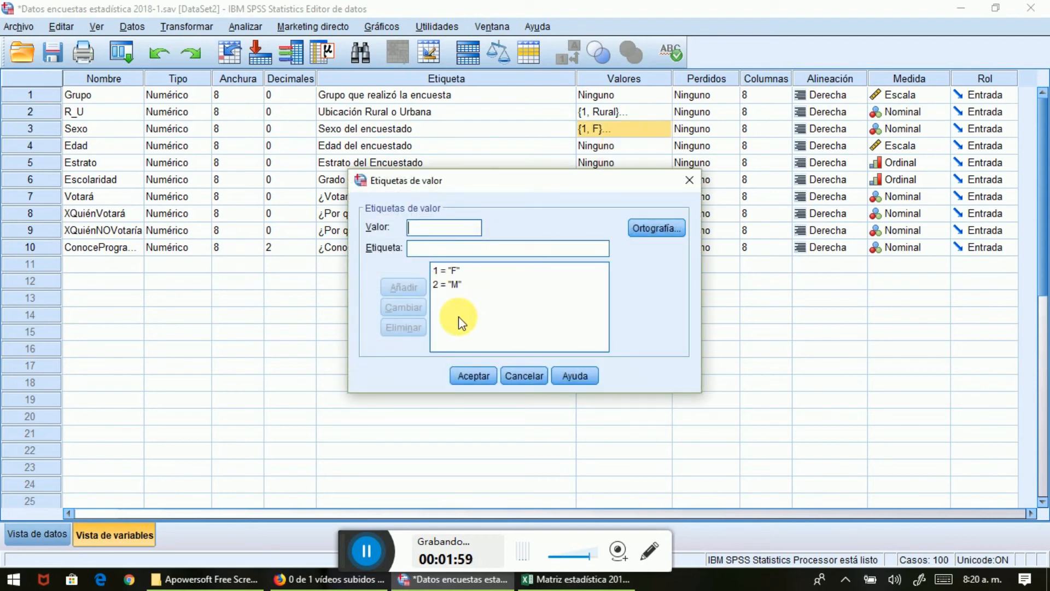
click(470, 377)
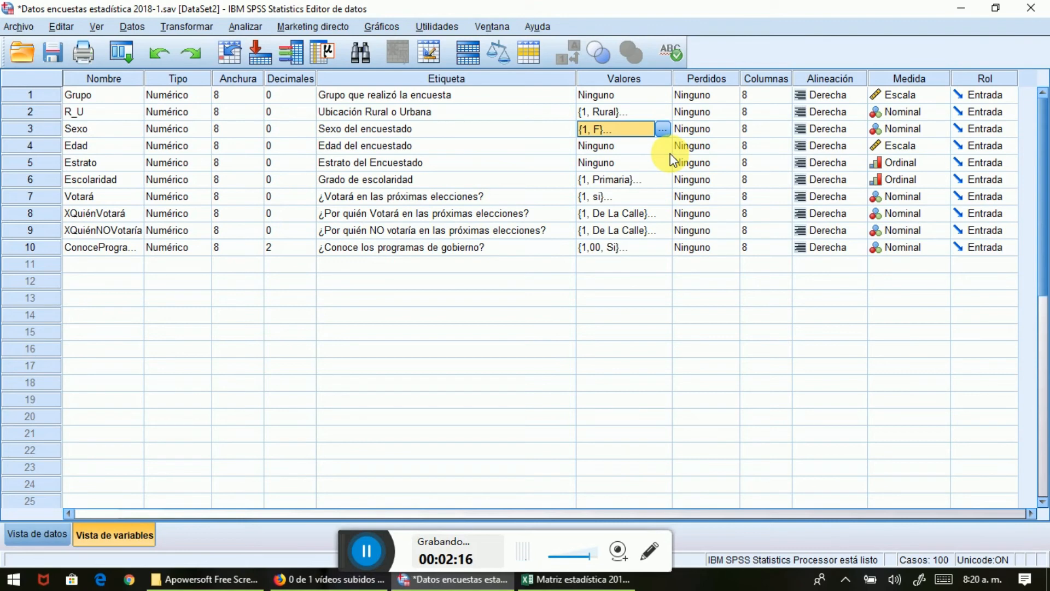
Step: Check the value label settings of Edad, Estrato and Escolaridad, leaving those of Escolaridad open
click(634, 147)
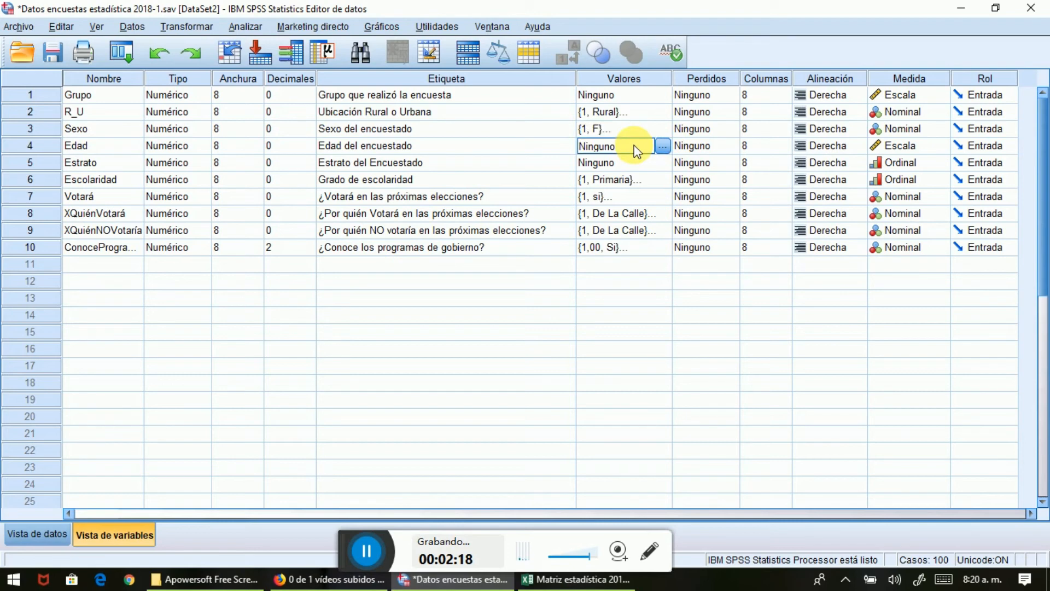
click(660, 162)
click(661, 162)
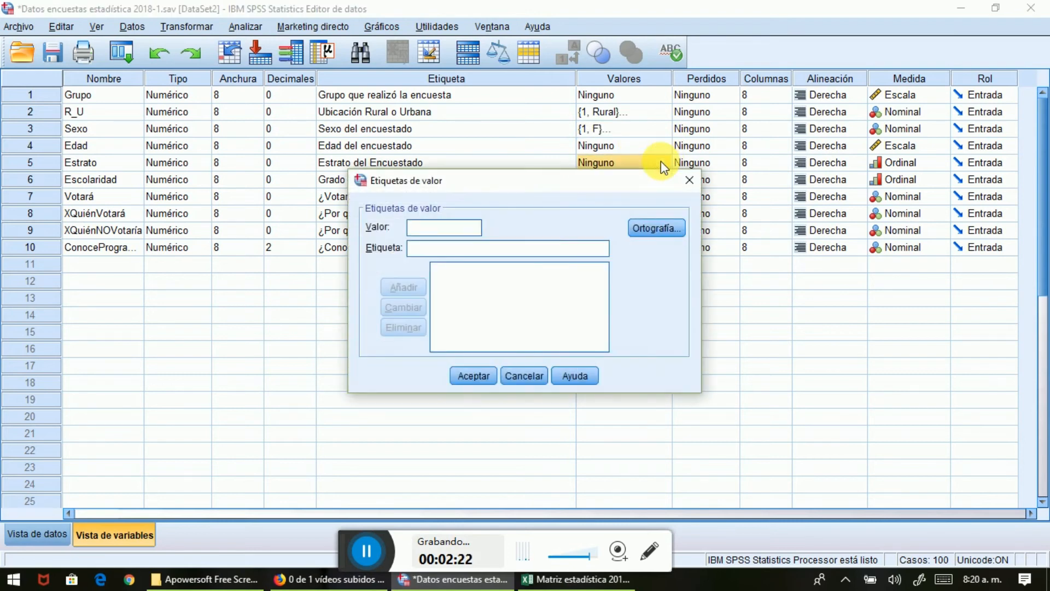
click(527, 375)
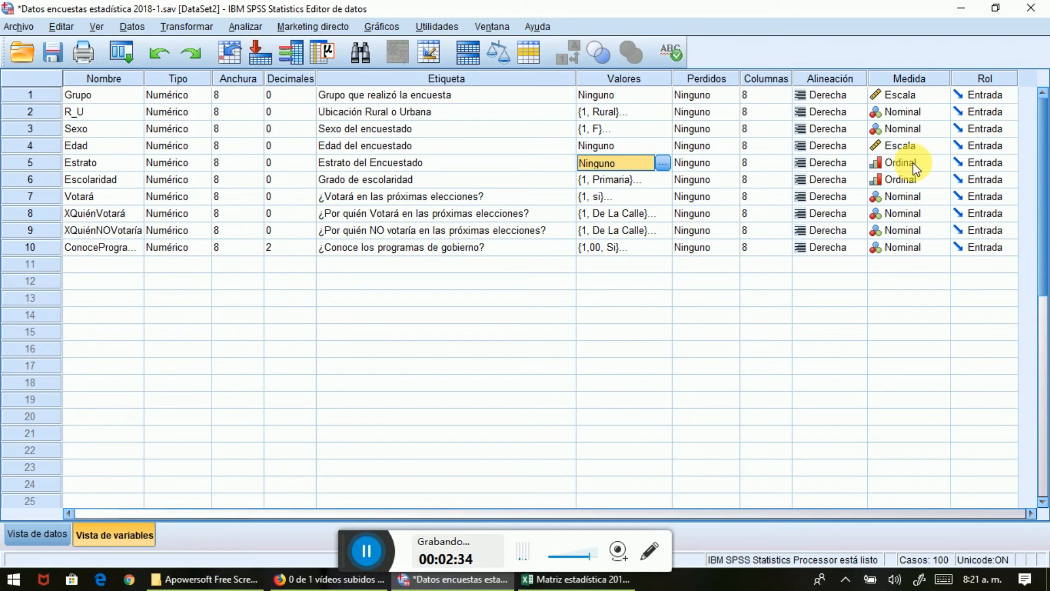
click(664, 180)
click(663, 180)
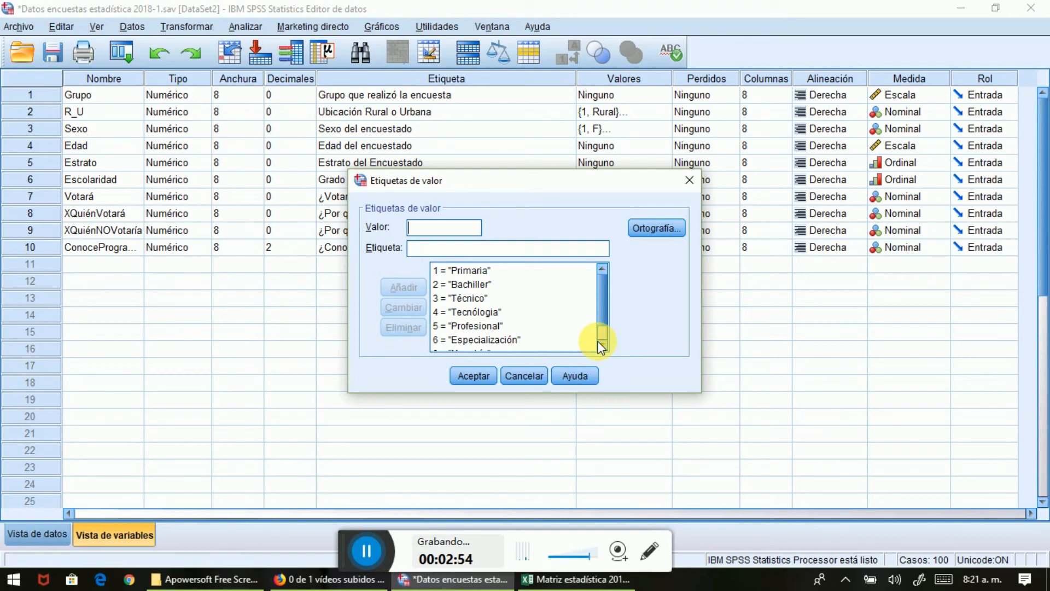
Step: Switch back to the Excel workbook Matriz estadística 2018-1 and centre the Grado de escolaridad column on Hoja2
click(552, 582)
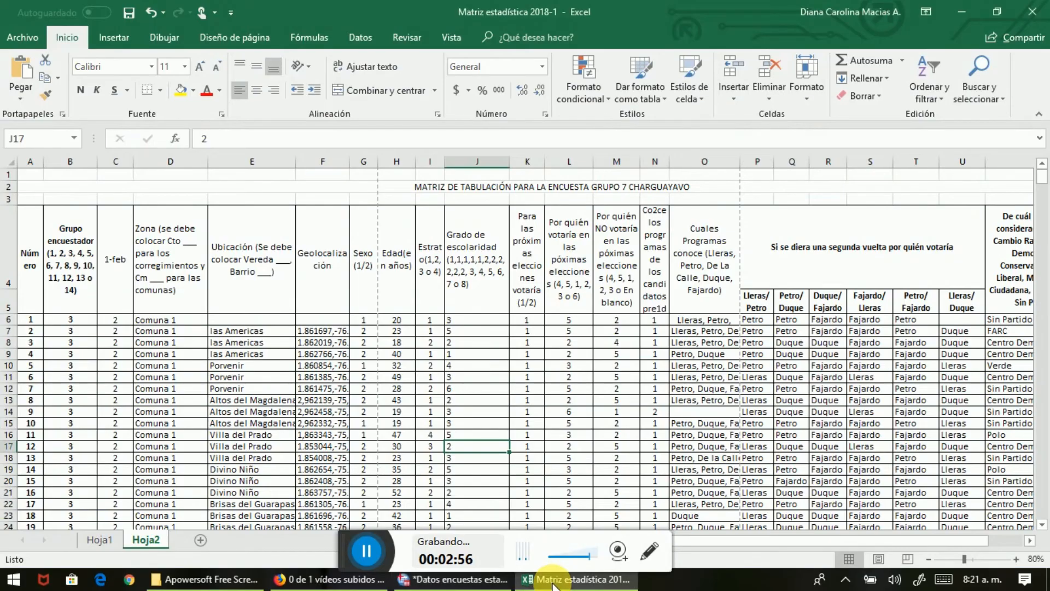
right_click(552, 582)
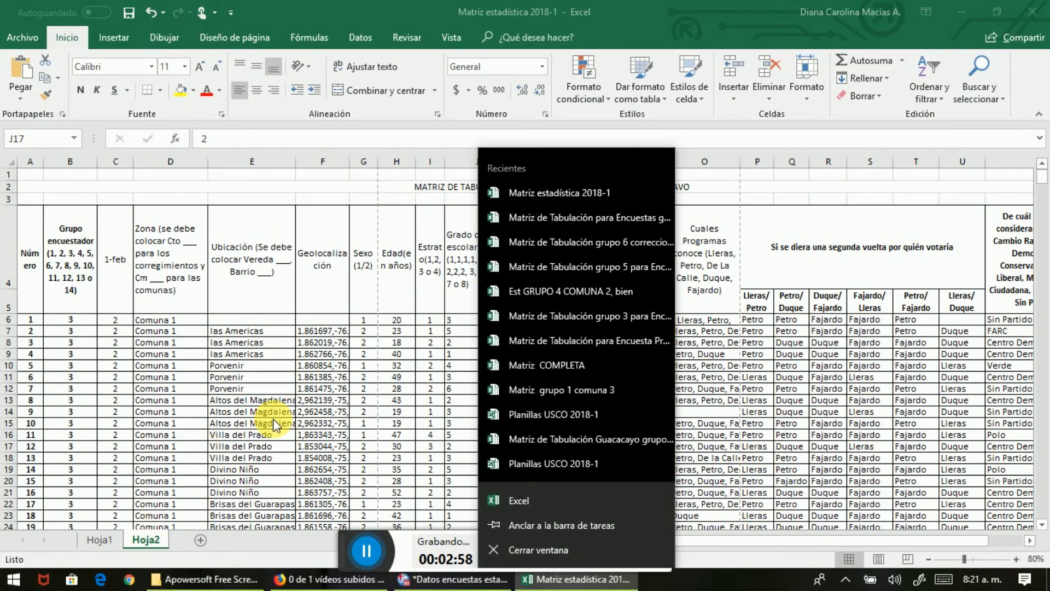
click(563, 582)
click(563, 582)
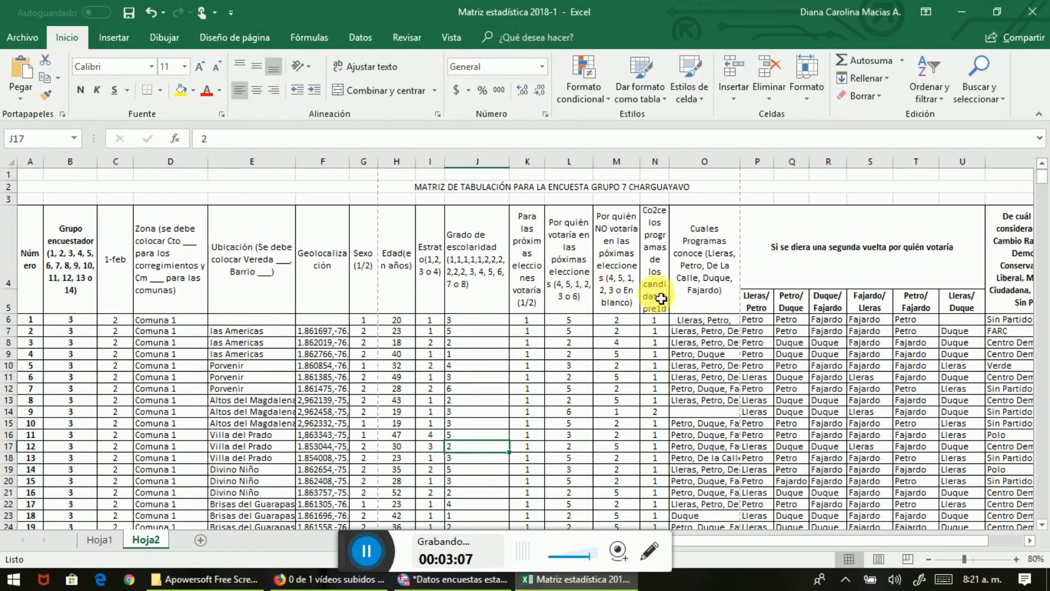
click(481, 163)
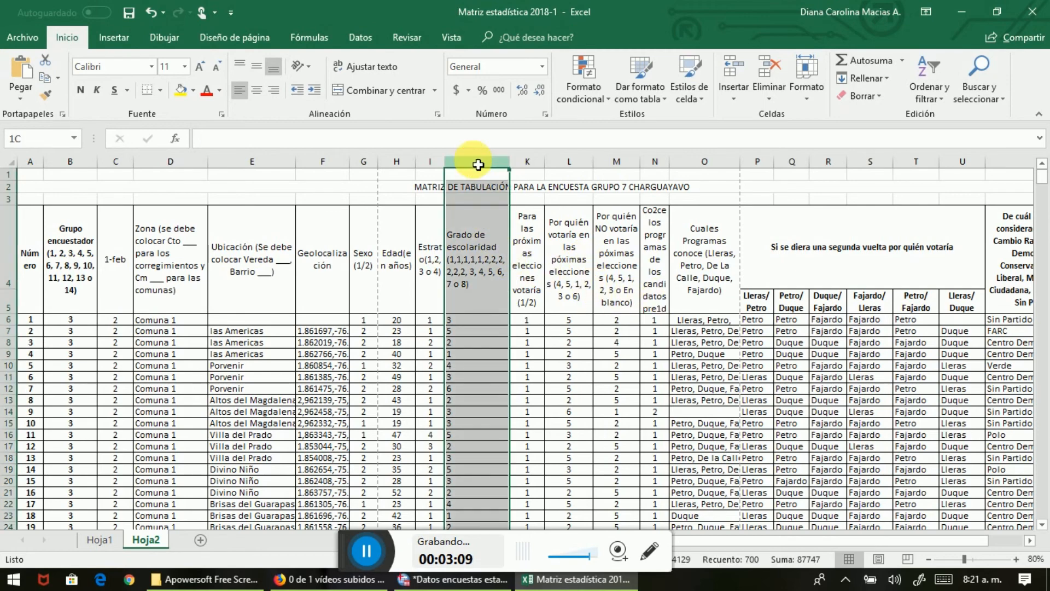
click(257, 90)
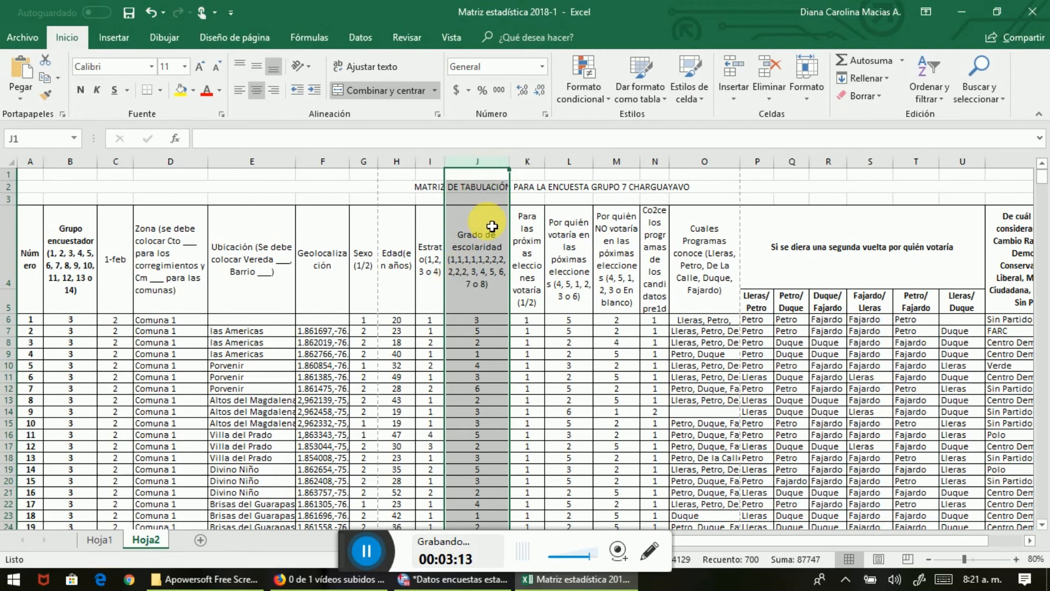
Step: Replace every 1 with "primaria" in the Grado de escolaridad column of Hoja2, and close Find and Replace
click(982, 79)
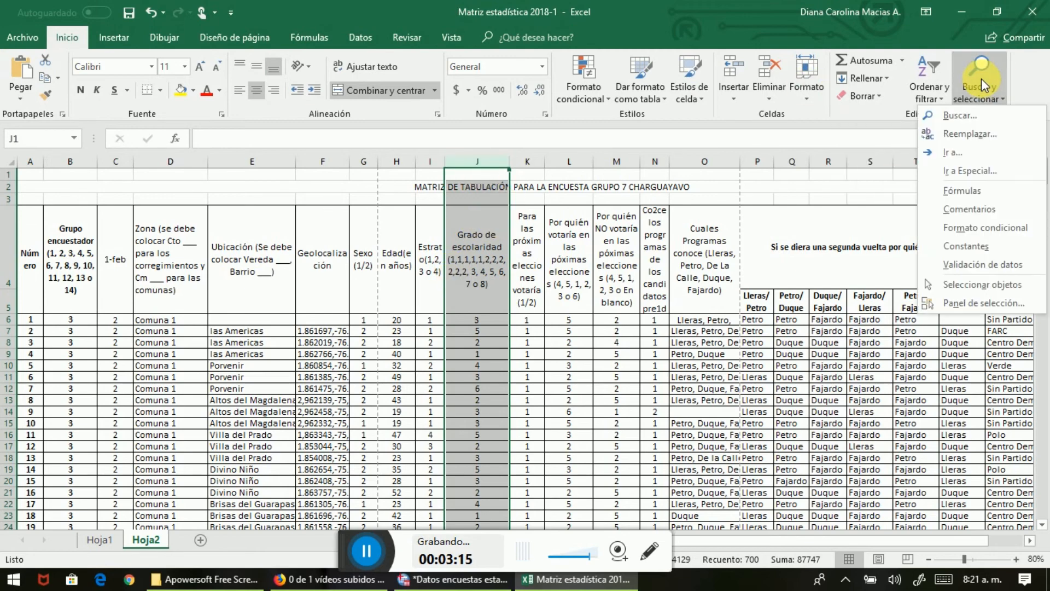
click(951, 140)
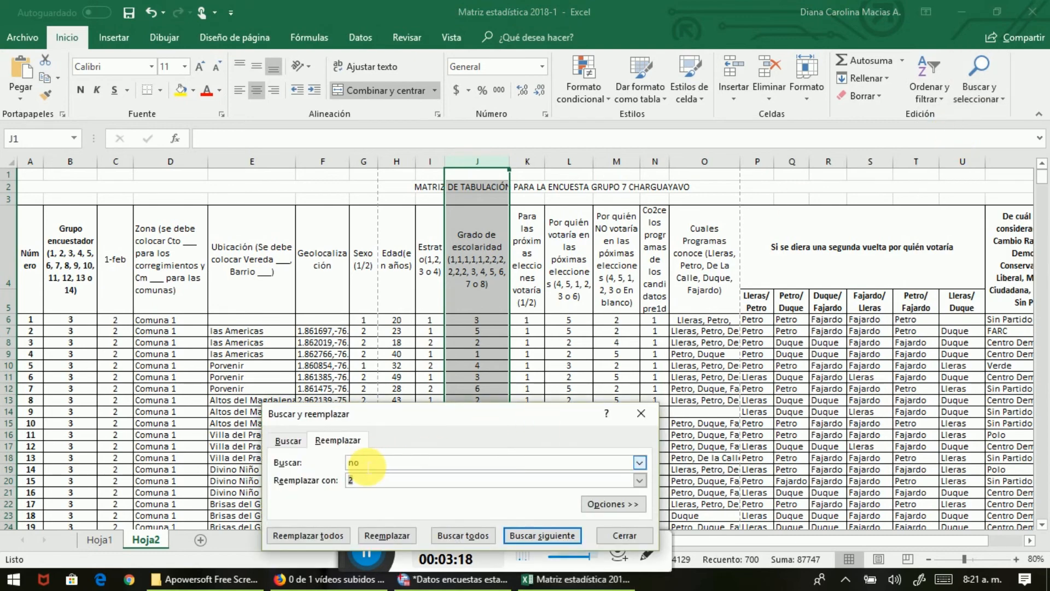
click(368, 466)
key(BackSpace)
key(BackSpace)
text(1)
click(366, 481)
key(BackSpace)
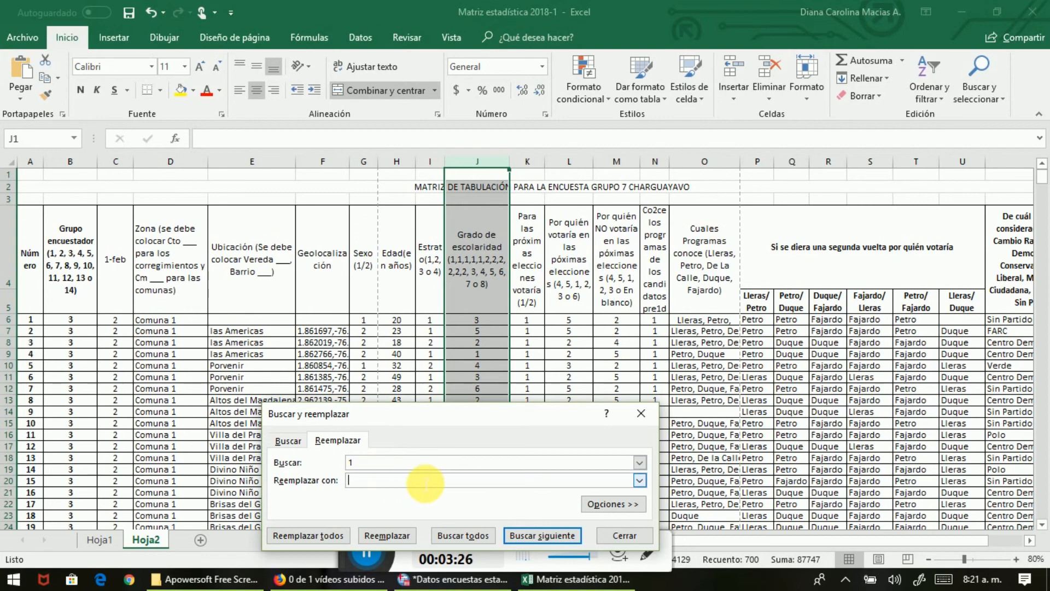
text(primaria)
click(309, 534)
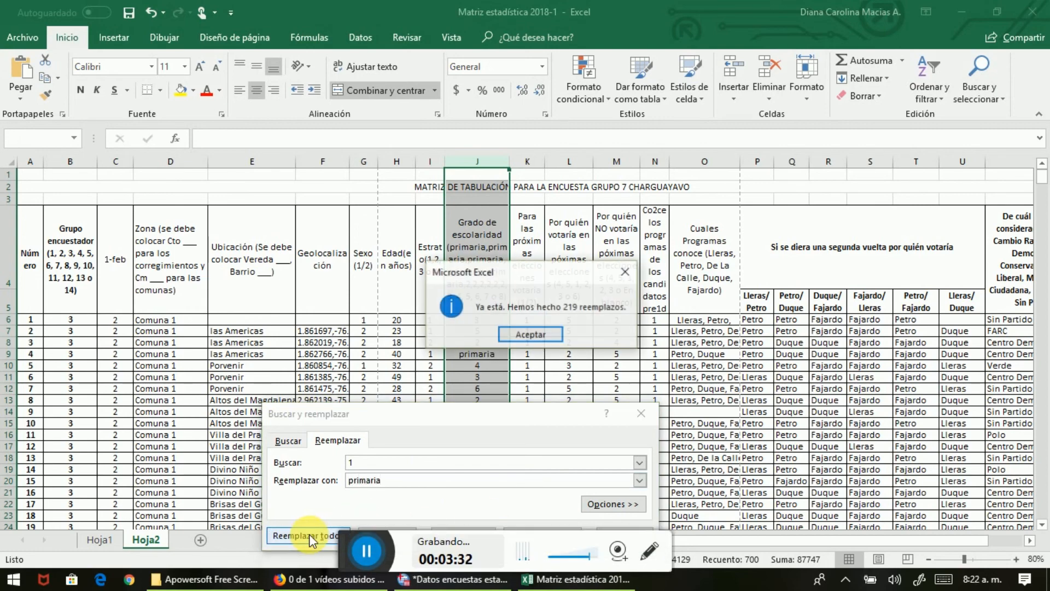
click(537, 335)
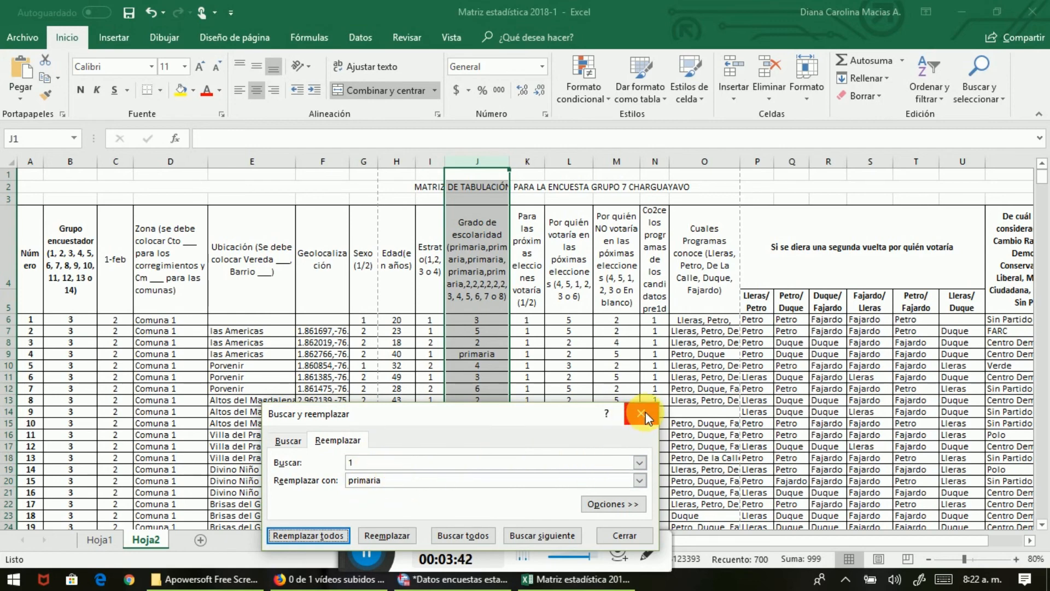
click(369, 463)
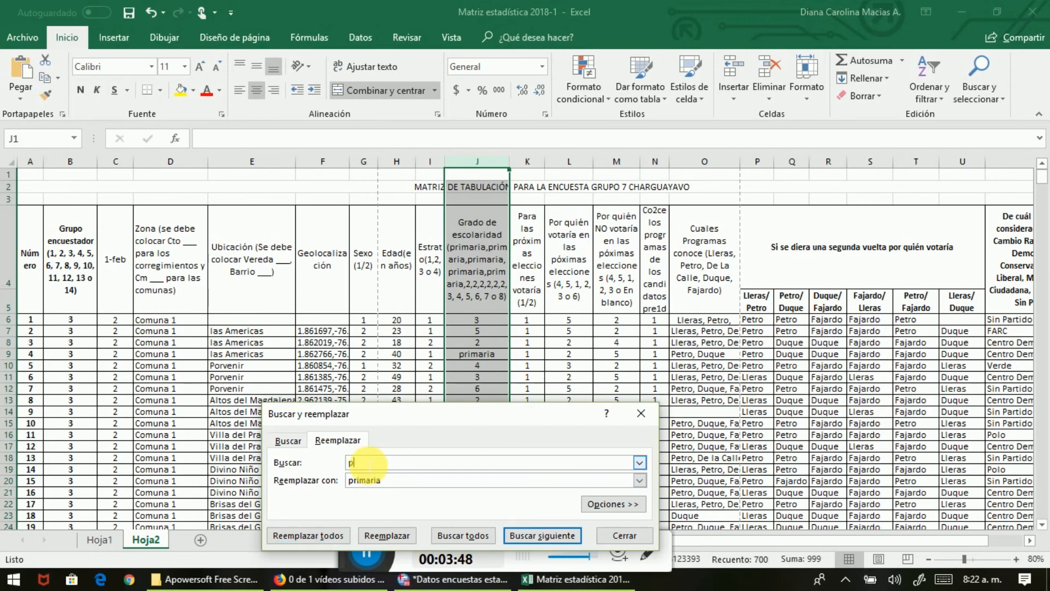
click(640, 407)
Step: Go to Hoja1 and try to replace every 1 with "primaria" in the Grado de escolaridad column
click(100, 541)
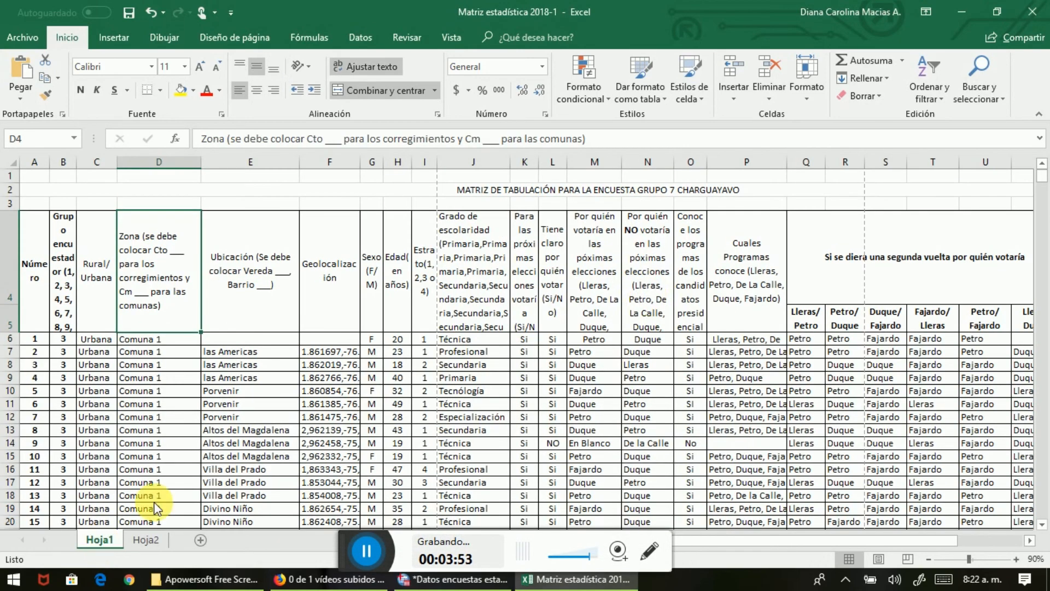
click(476, 162)
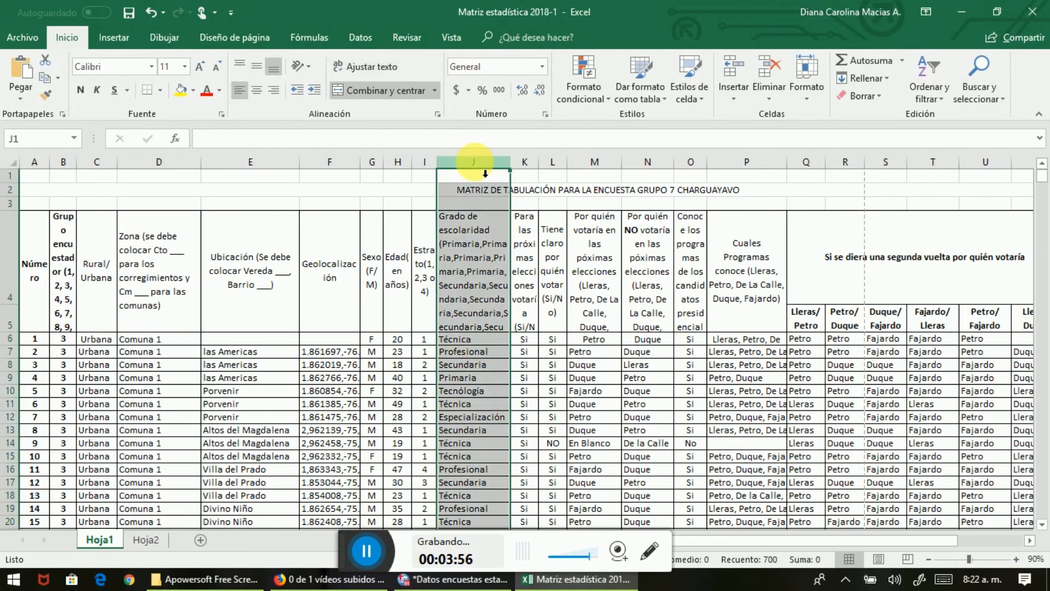
click(984, 83)
click(949, 136)
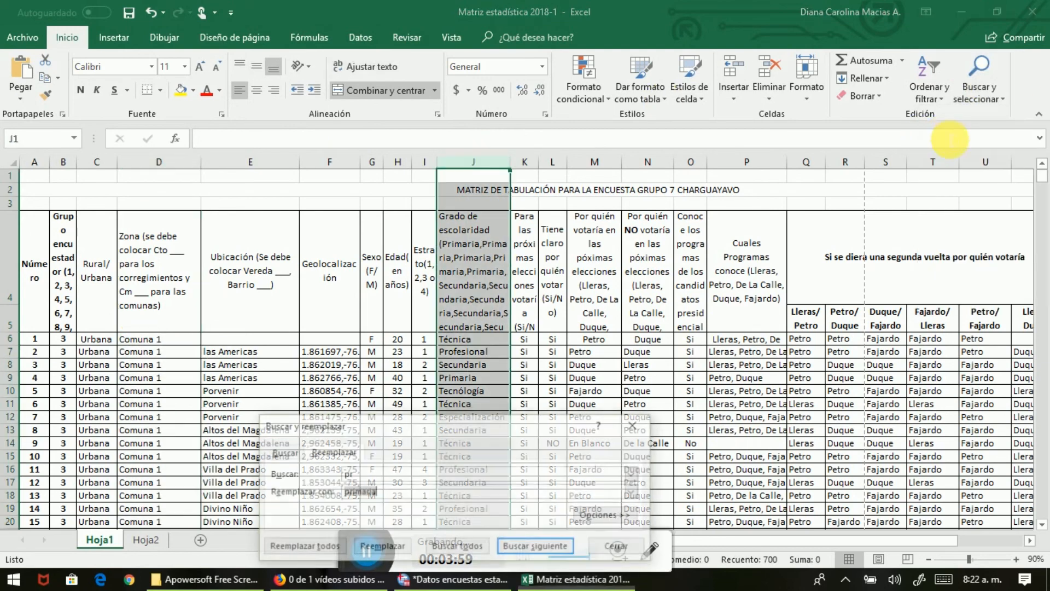
click(356, 475)
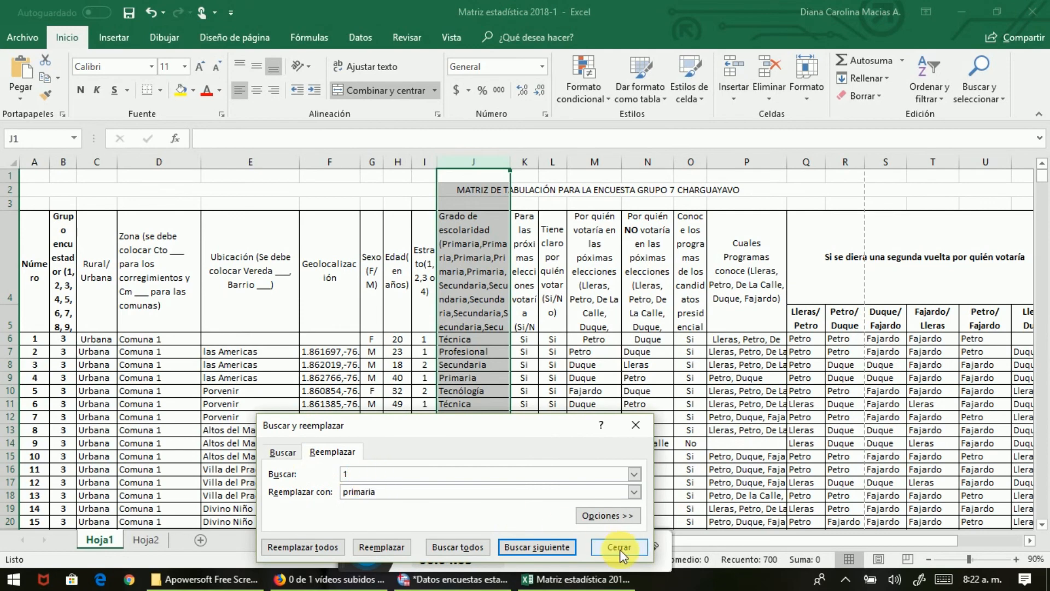
click(288, 546)
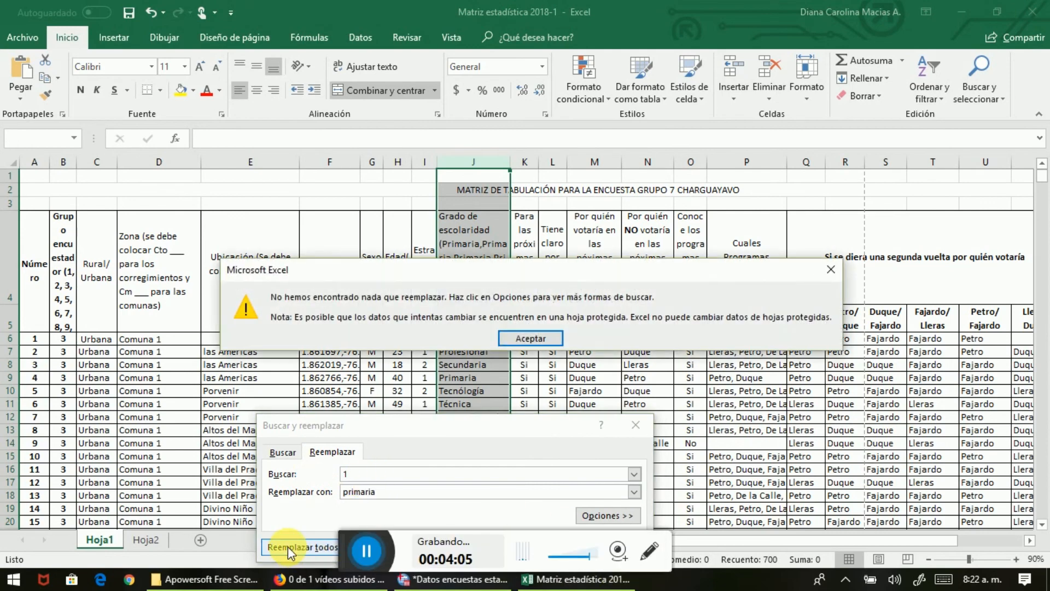
click(531, 339)
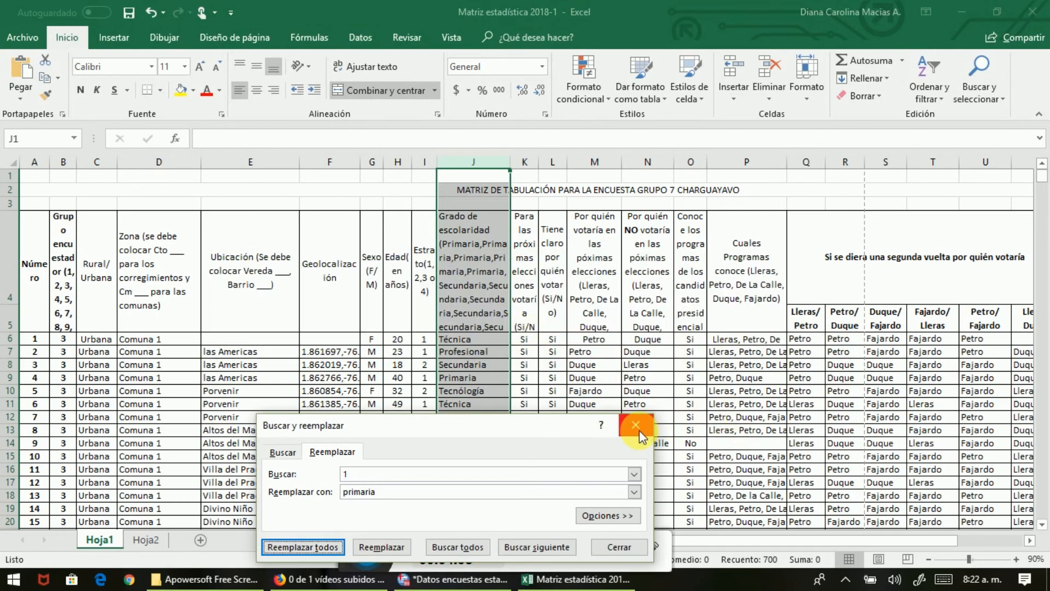
Step: Try to replace every 2 with "primaria" in the Grado de escolaridad column of Hoja1, and close Find and Replace
click(365, 475)
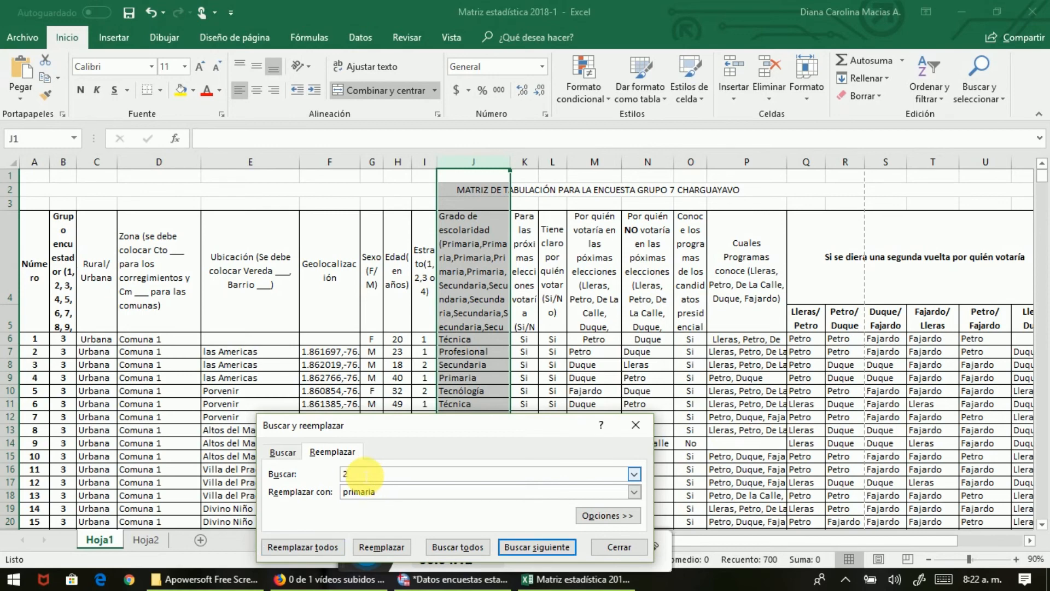
text(2)
click(282, 547)
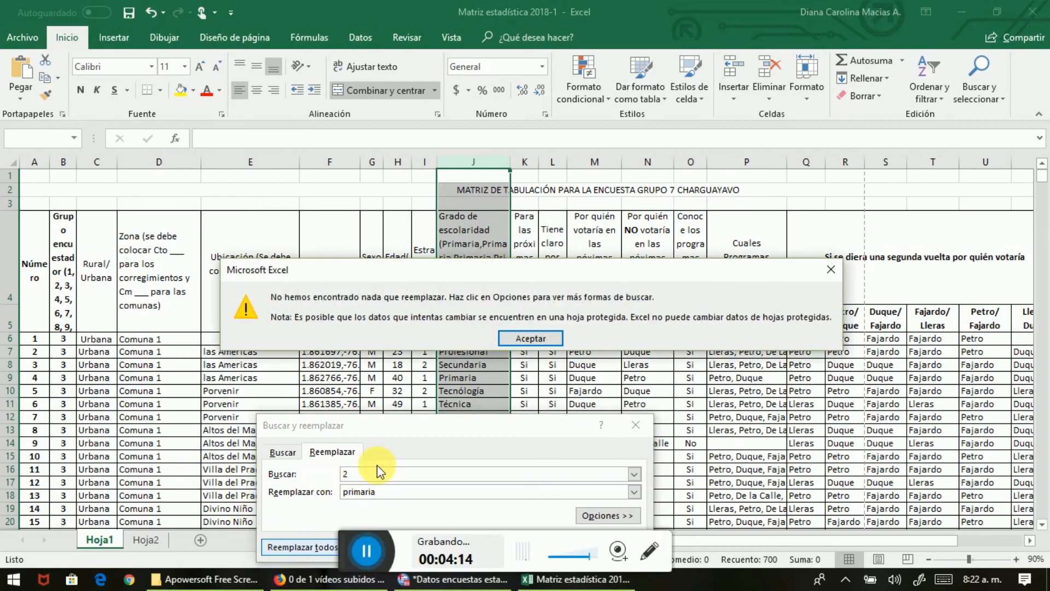
click(525, 337)
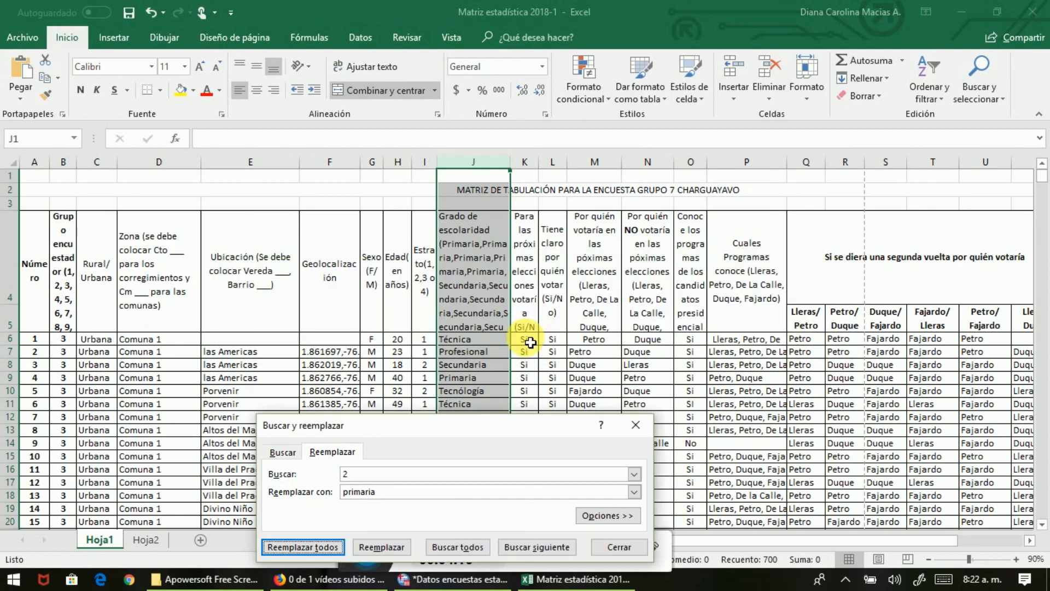
click(635, 425)
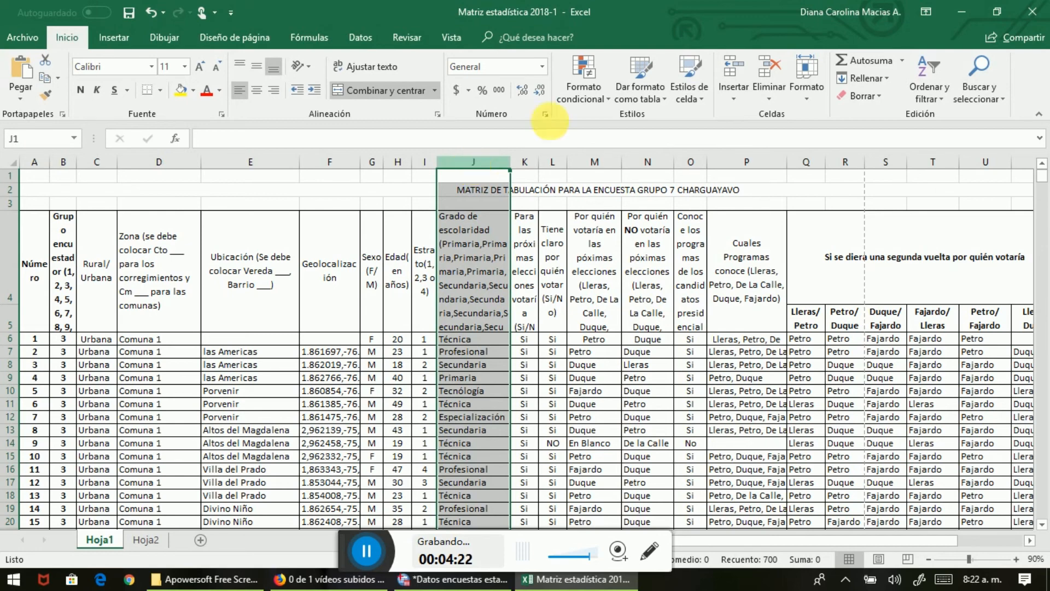
Step: Replace every "primaria" with 1 in the Grado de escolaridad column of Hoja1
click(977, 92)
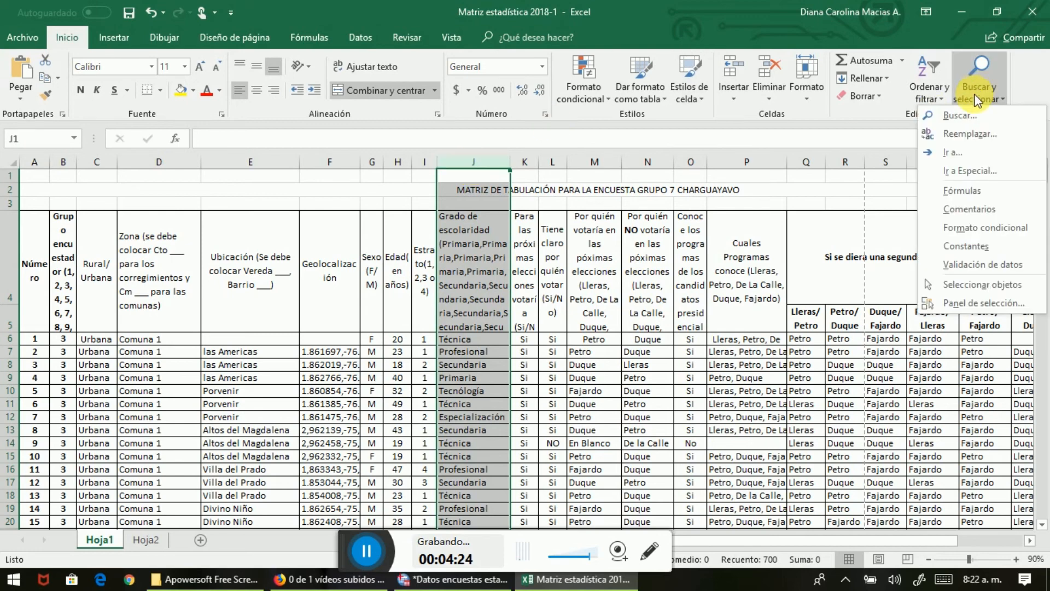
click(955, 134)
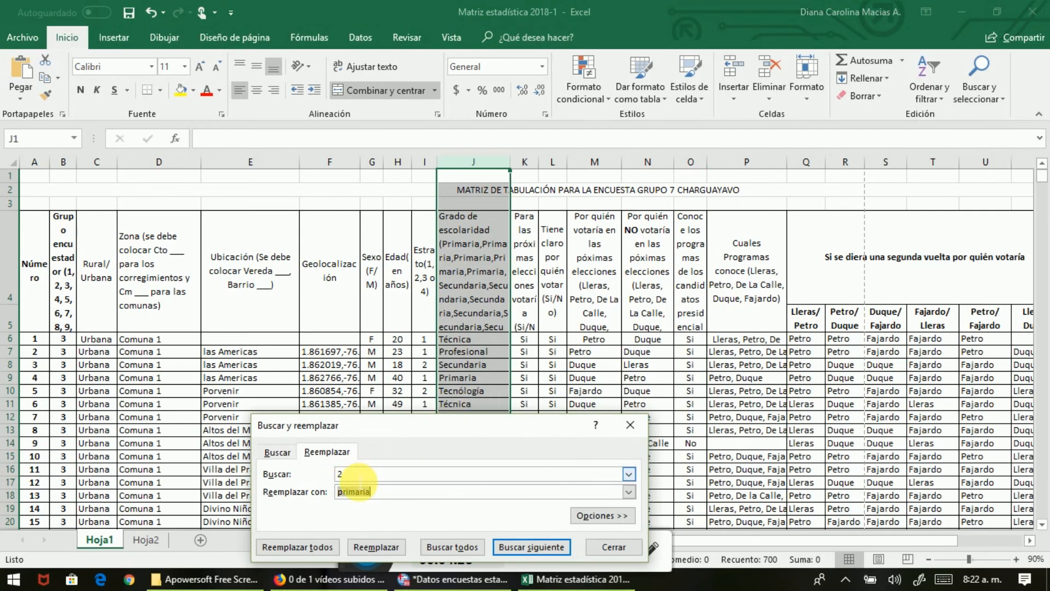
click(355, 478)
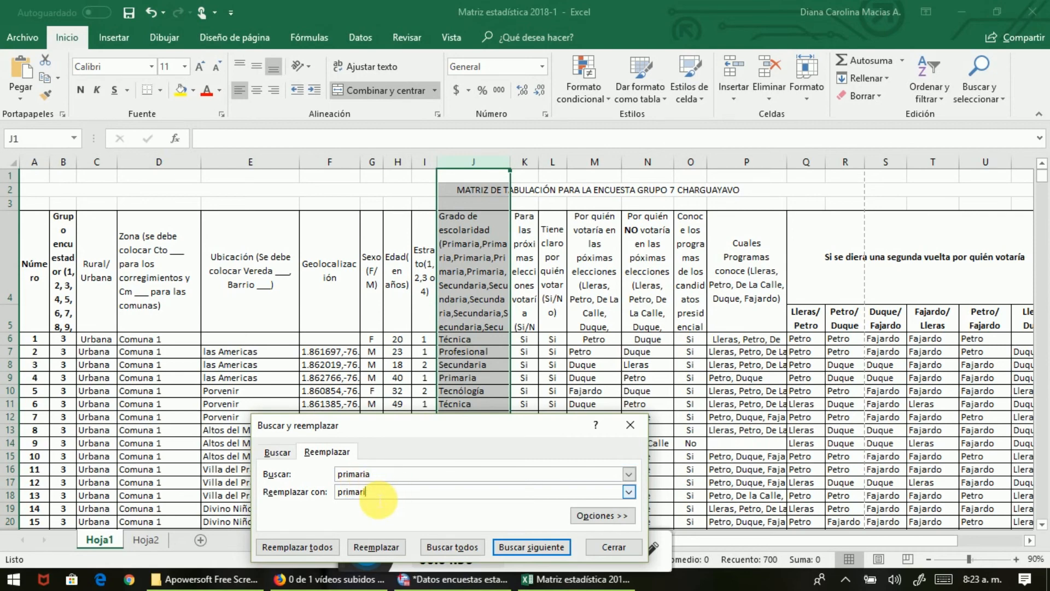
key(BackSpace)
key(BackSpace)
key(BackSpace)
click(287, 548)
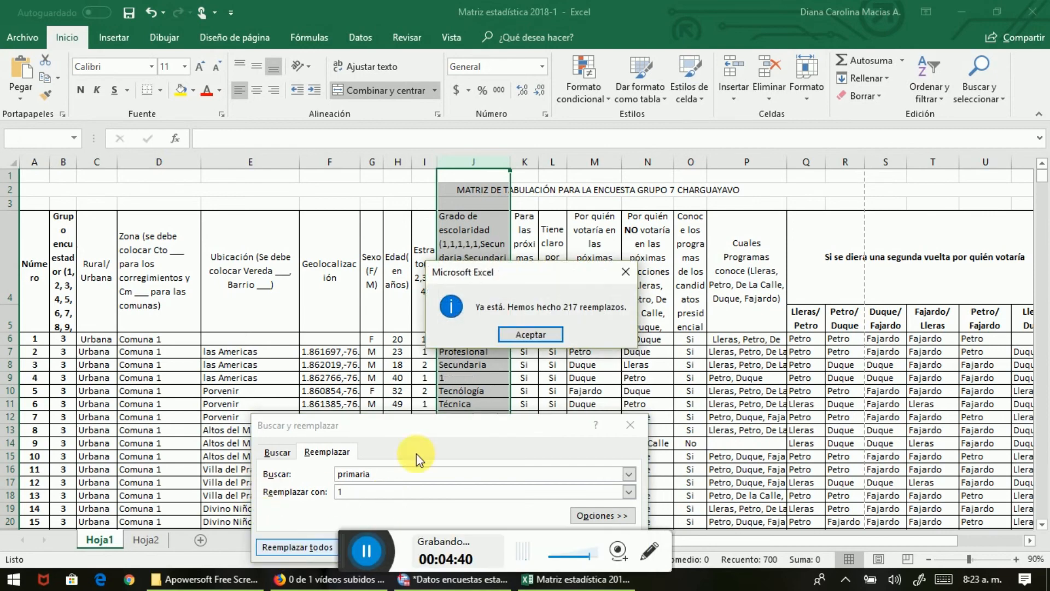
click(525, 334)
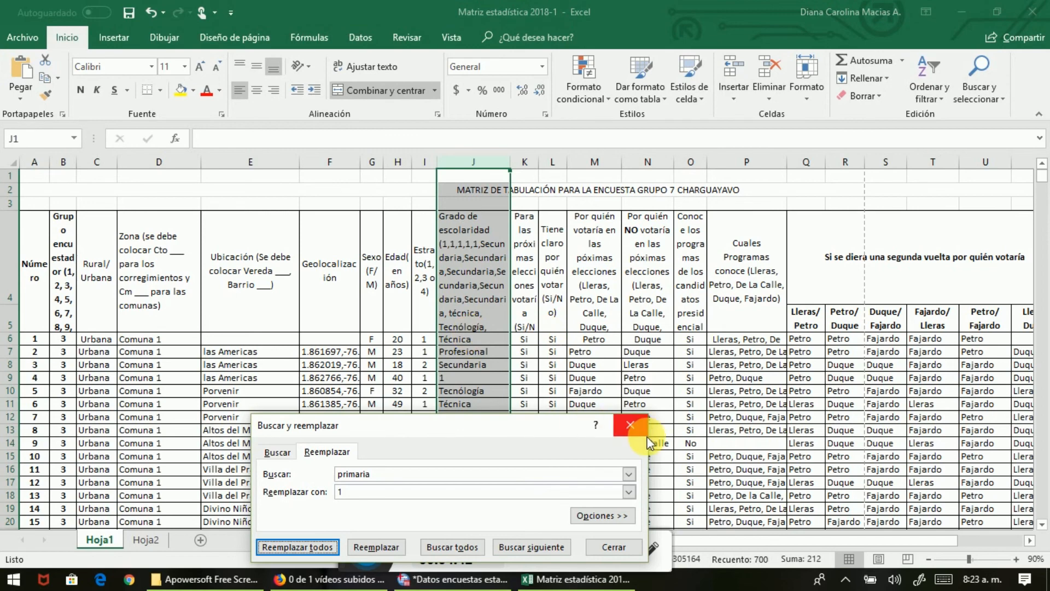
Step: Replace every "secundaria" with 2 in the Grado de escolaridad column of Hoja1, and close Find and Replace
double_click(377, 474)
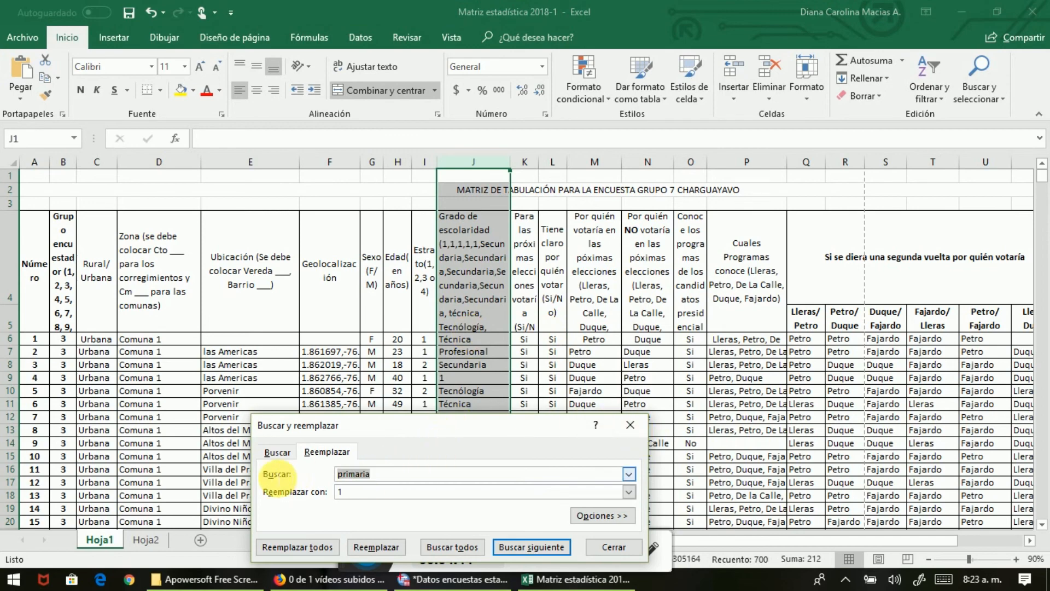
text(secund)
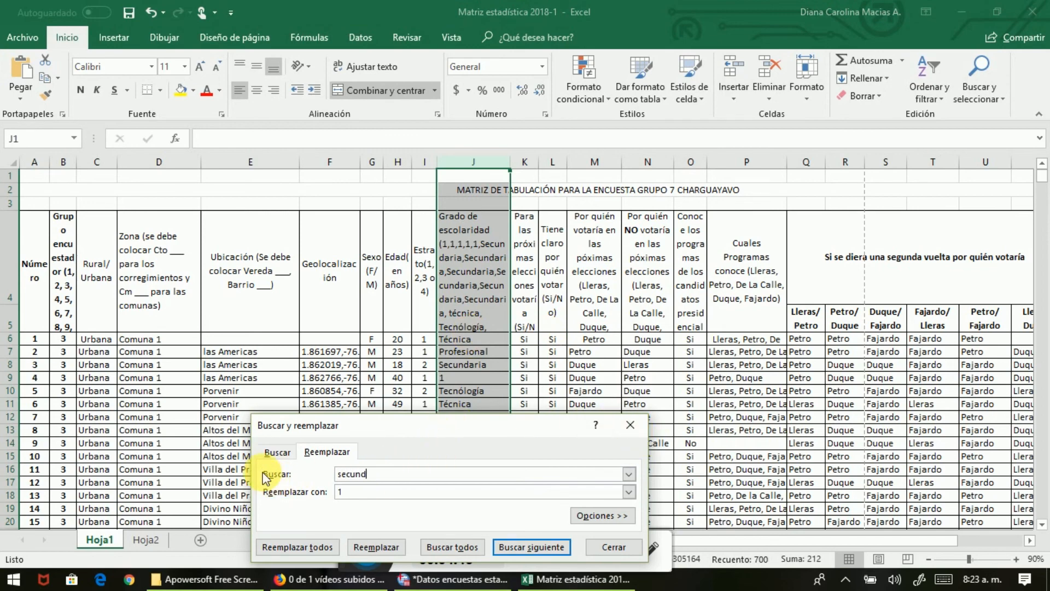
text(aria)
click(353, 494)
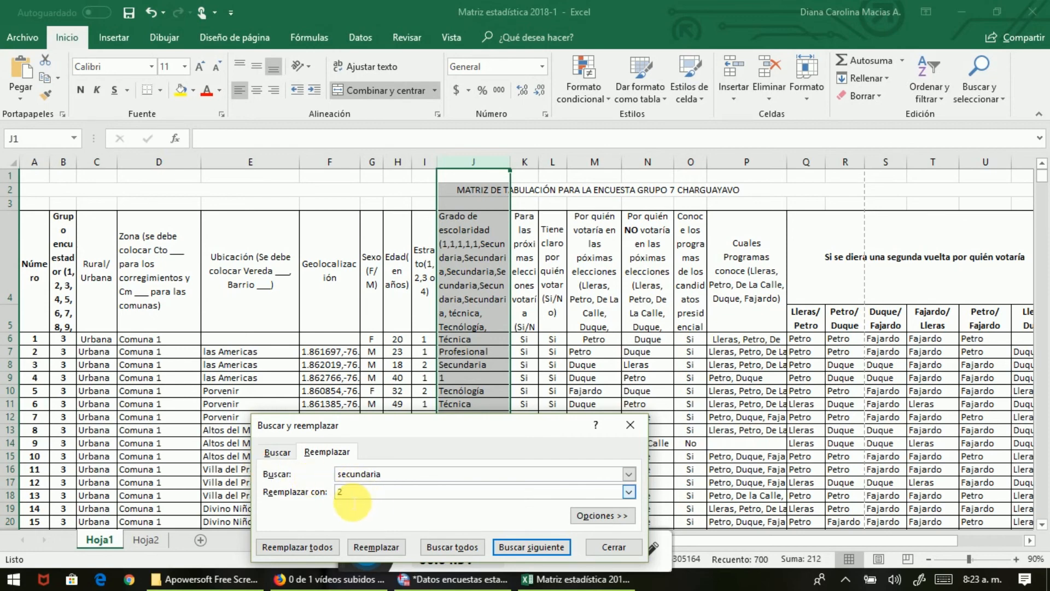
click(300, 543)
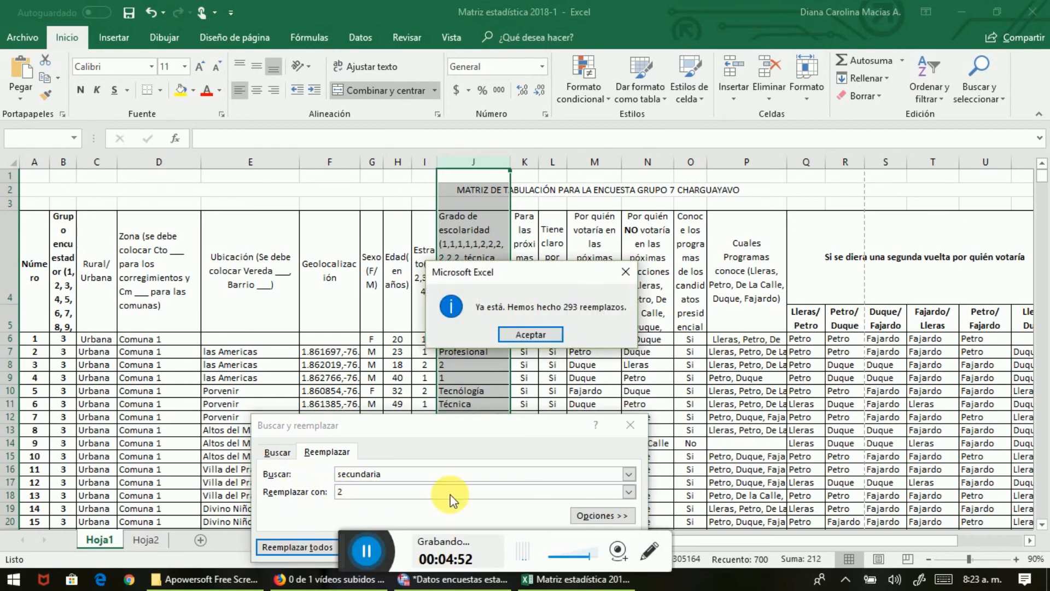
click(540, 338)
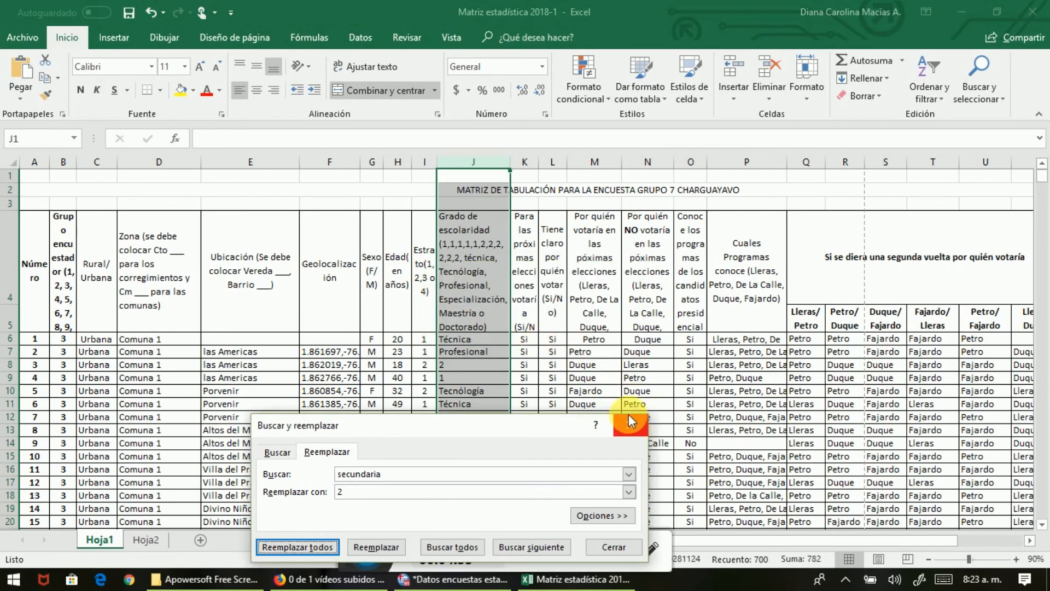
click(632, 425)
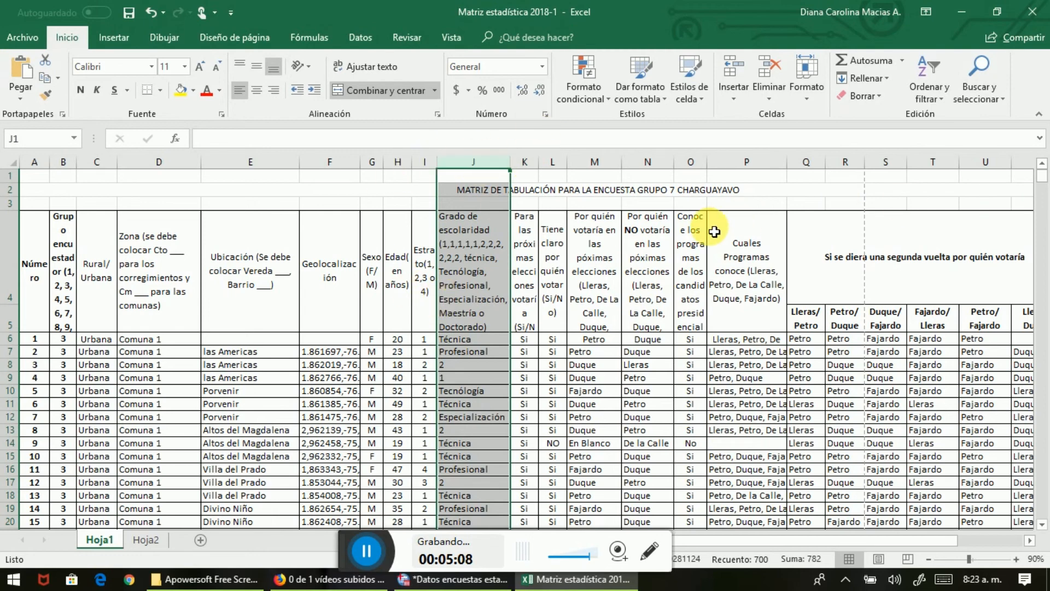
click(464, 340)
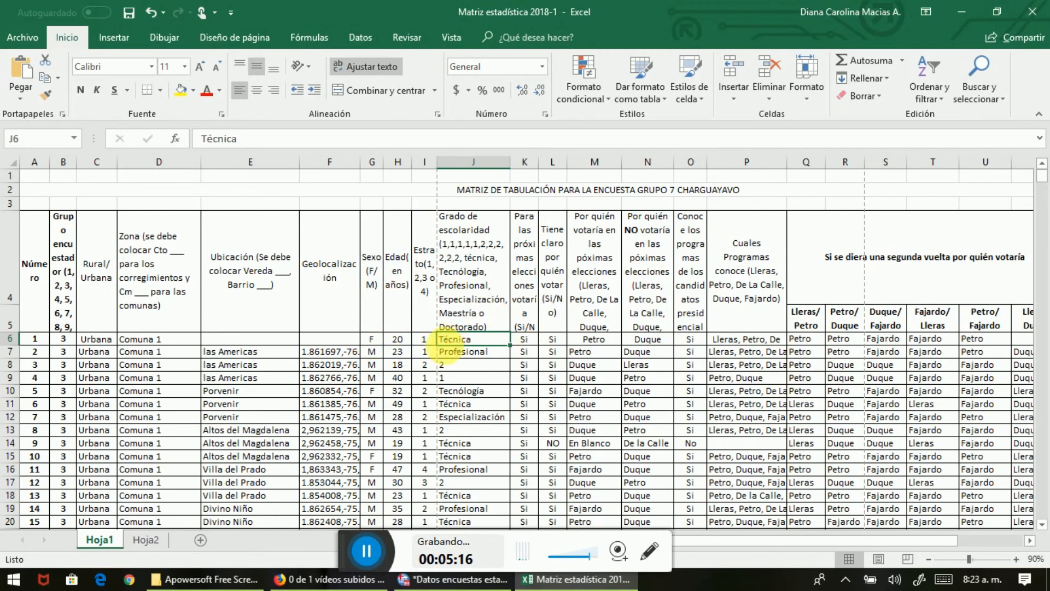
click(376, 344)
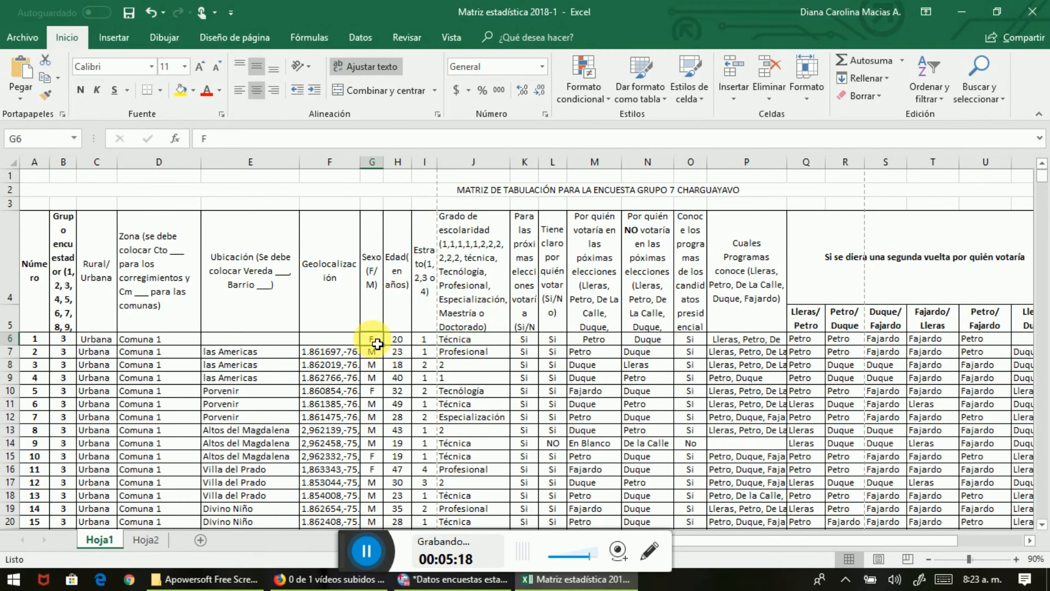
key(shift+Right)
key(shift+Right)
key(shift+Down)
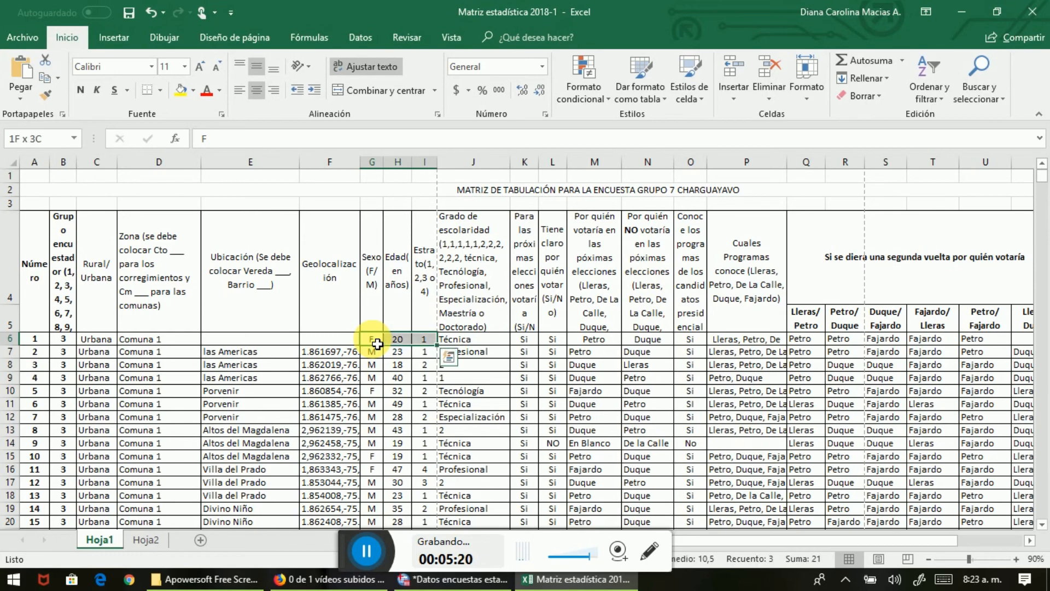
key(shift+Down)
key(shift+Down)
key(shift+Down)
key(shift+Down)
key(shift+Down)
key(shift+Down)
key(shift+Down)
key(shift+Down)
key(shift+Down)
key(shift+Down)
key(shift+Down)
key(shift+Down)
key(shift+Down)
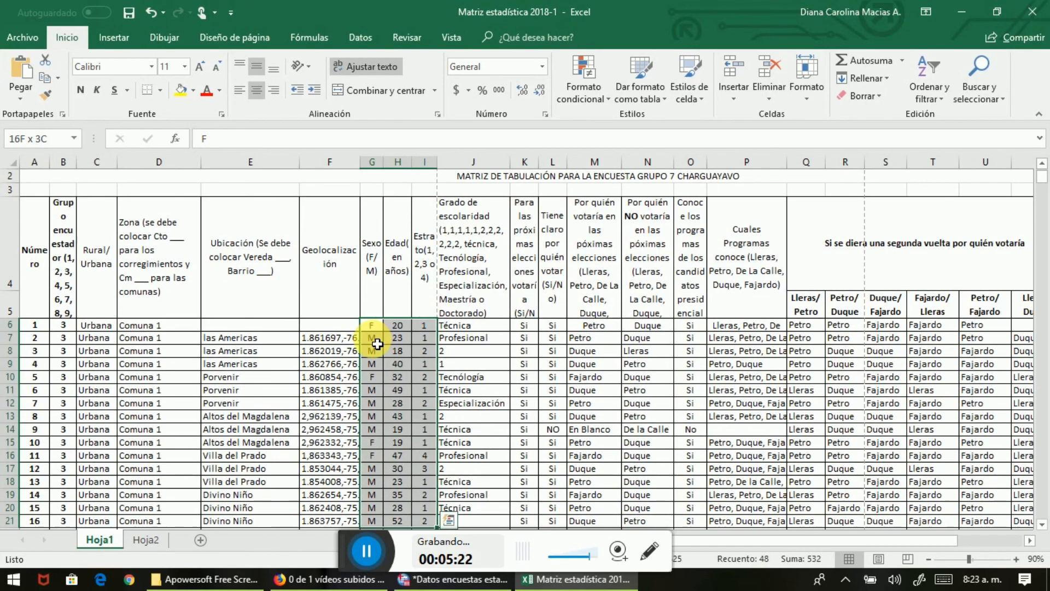
key(shift+Down)
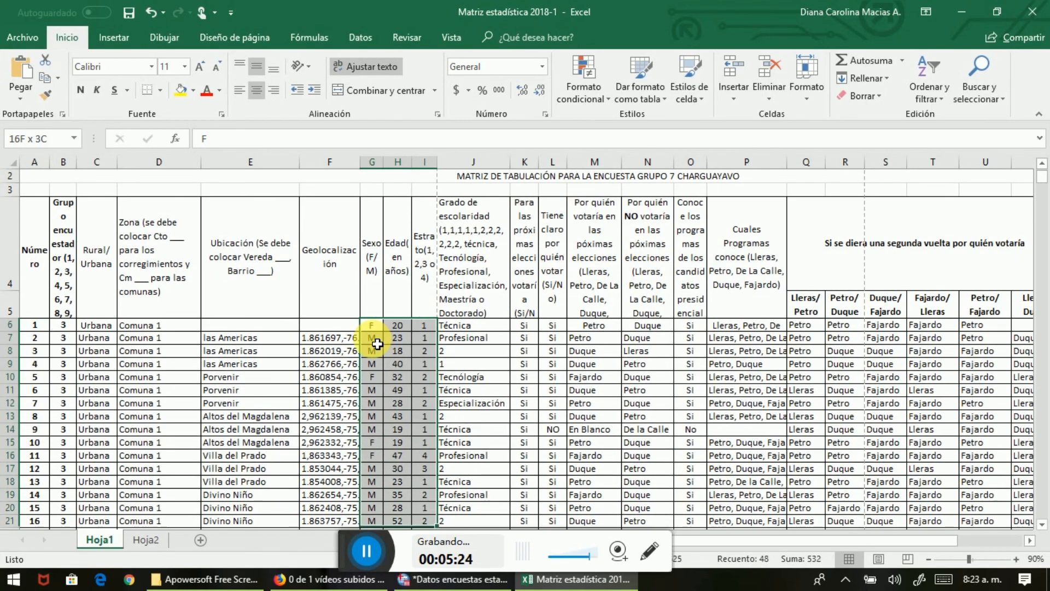
Step: Copy the Edad and Estrato values of the first 17 surveys, rows 6 to 22, on Hoja1
click(403, 328)
key(shift+Right)
key(shift+Right)
key(shift+Left)
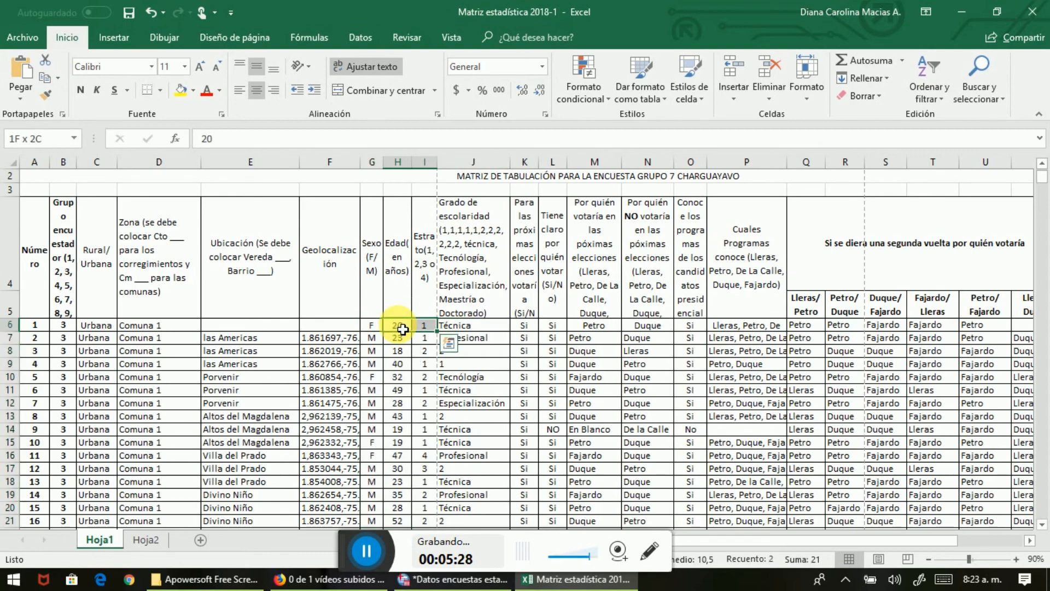
key(shift+Down)
key(shift+Down)
key(shift+Down)
key(shift+Down)
key(shift+Down)
key(shift+Down)
key(shift+Down)
key(shift+Down)
key(shift+Down)
key(shift+Down)
key(shift+Down)
key(shift+Down)
key(shift+Down)
key(shift+Down)
key(shift+Down)
key(shift+Down)
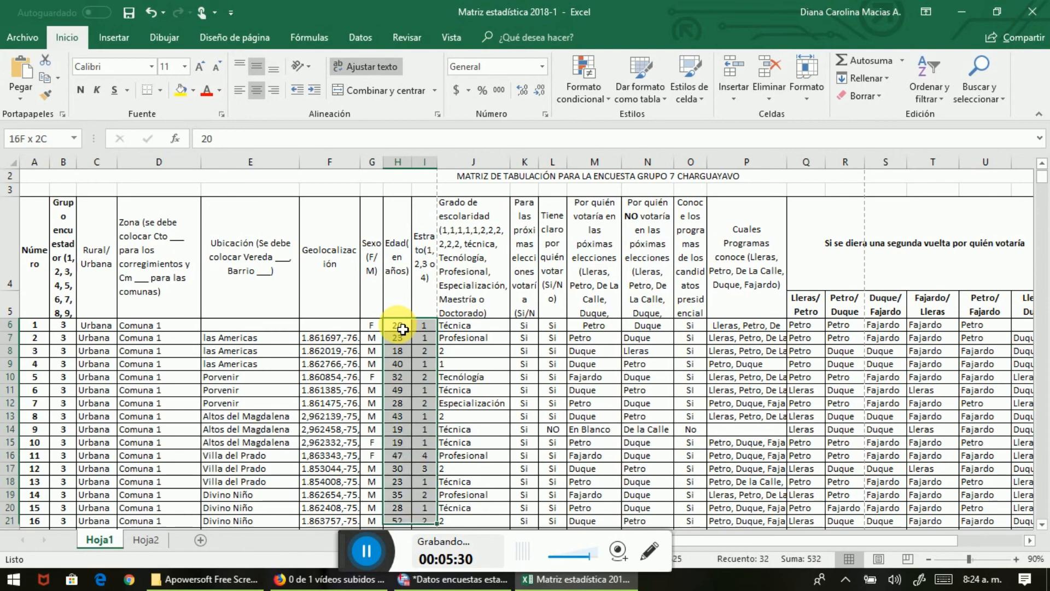
key(ctrl+c)
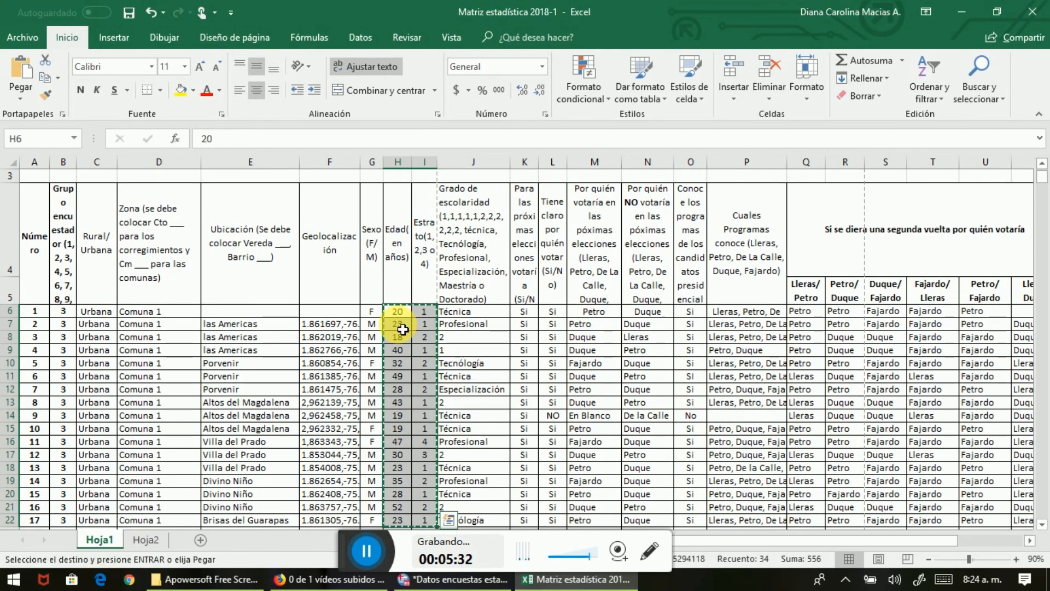
Step: Switch to SPSS, accept the open value labels, and paste the copied values into the data view starting at the first case of Sexo
click(440, 581)
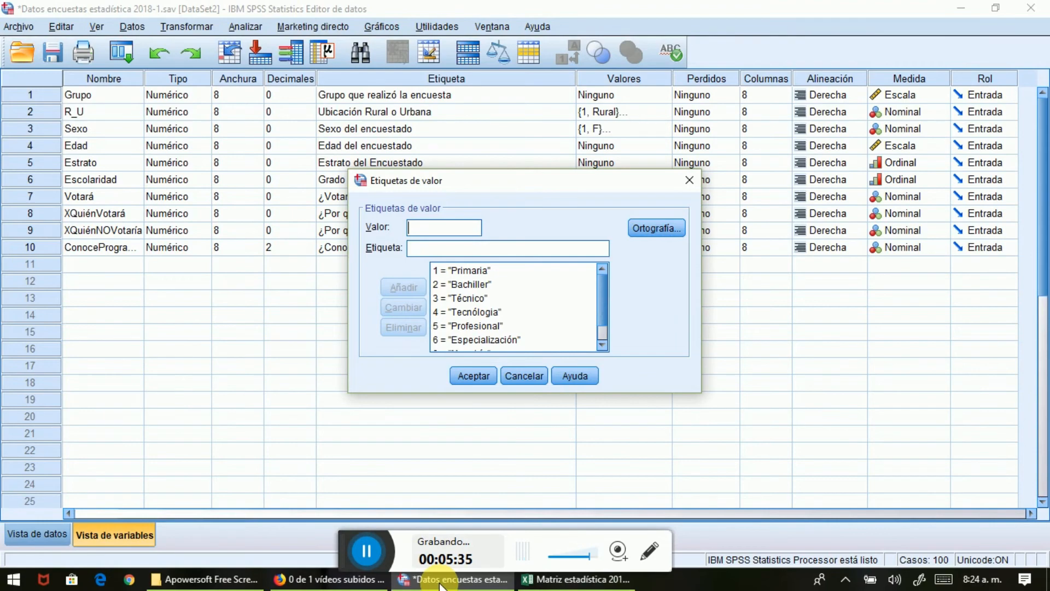
click(466, 379)
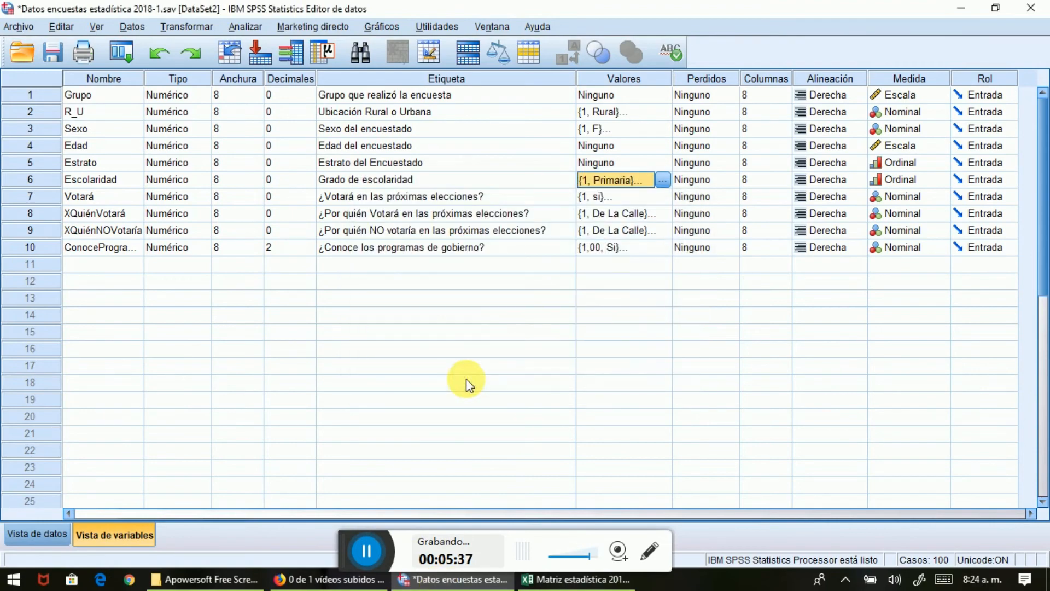
click(32, 537)
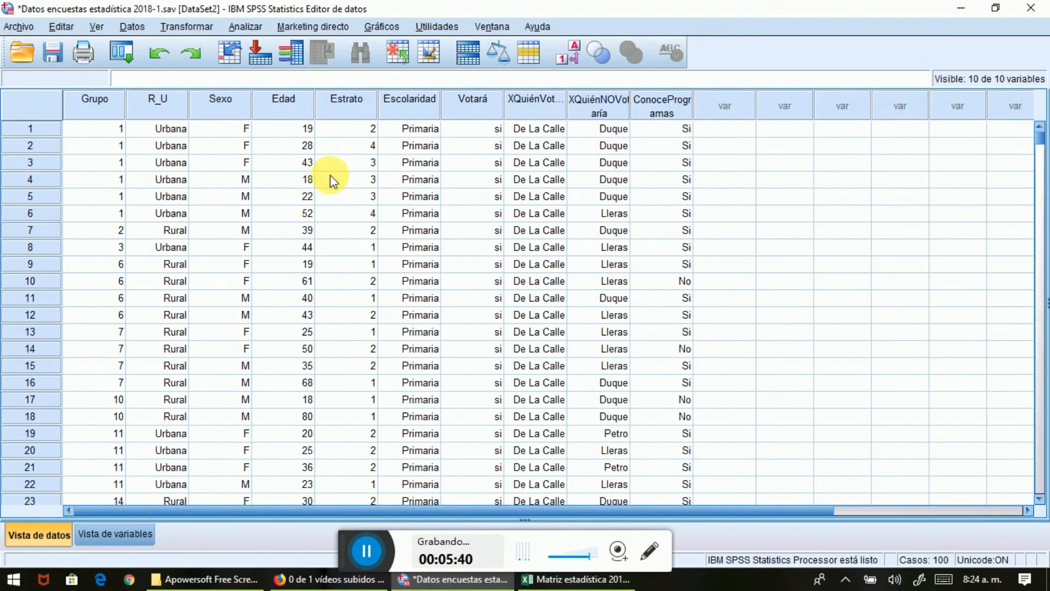
click(228, 130)
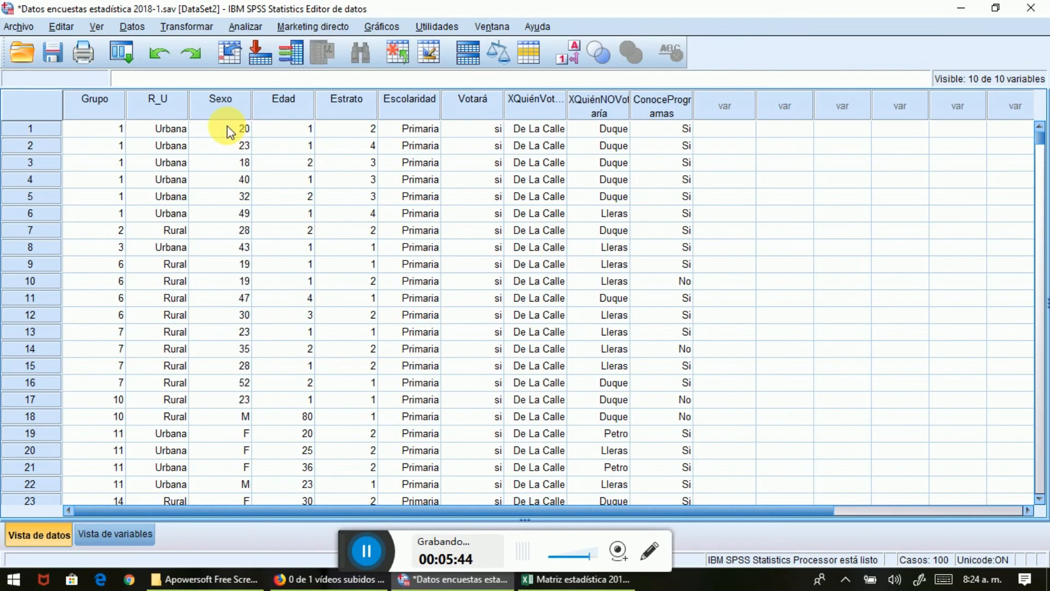
Step: Undo the paste in the SPSS data and switch back to the Excel workbook Matriz estadística 2018-1
click(155, 51)
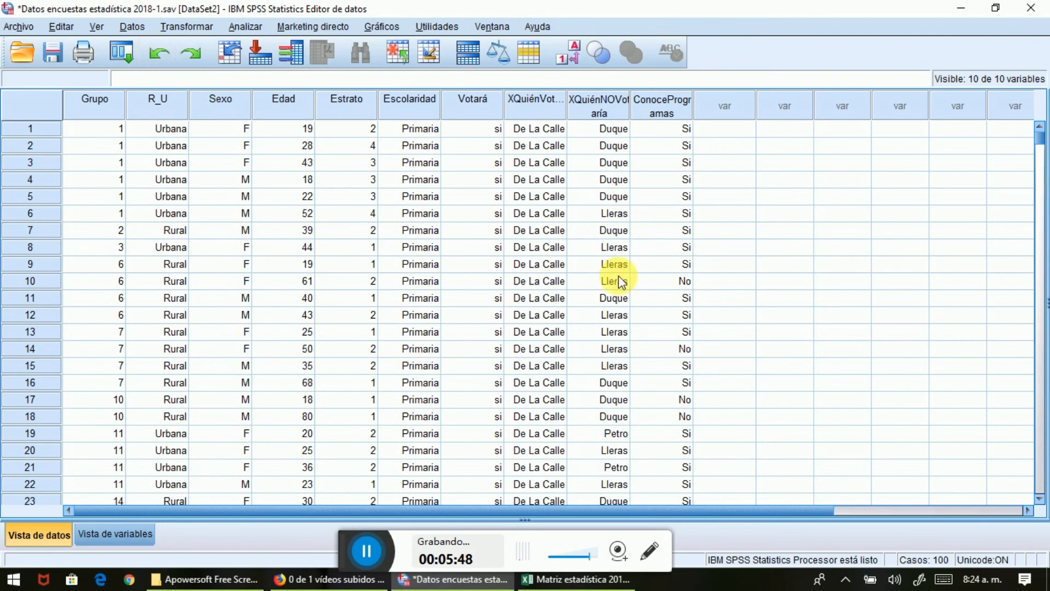
click(557, 581)
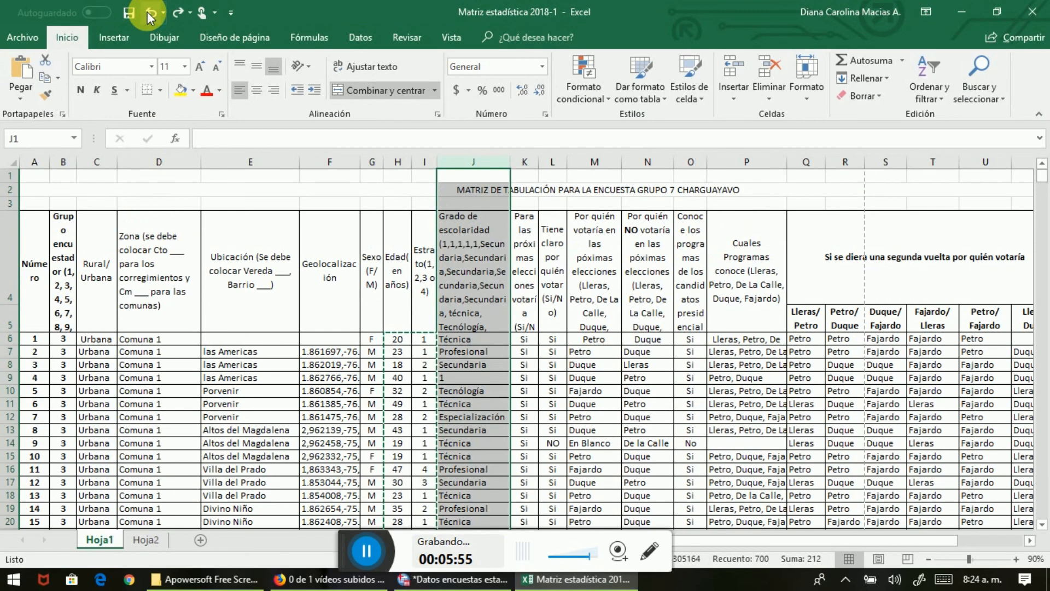
Step: Undo the latest replacements in the Grado de escolaridad column on Hoja1 and on Hoja2
click(148, 15)
click(148, 15)
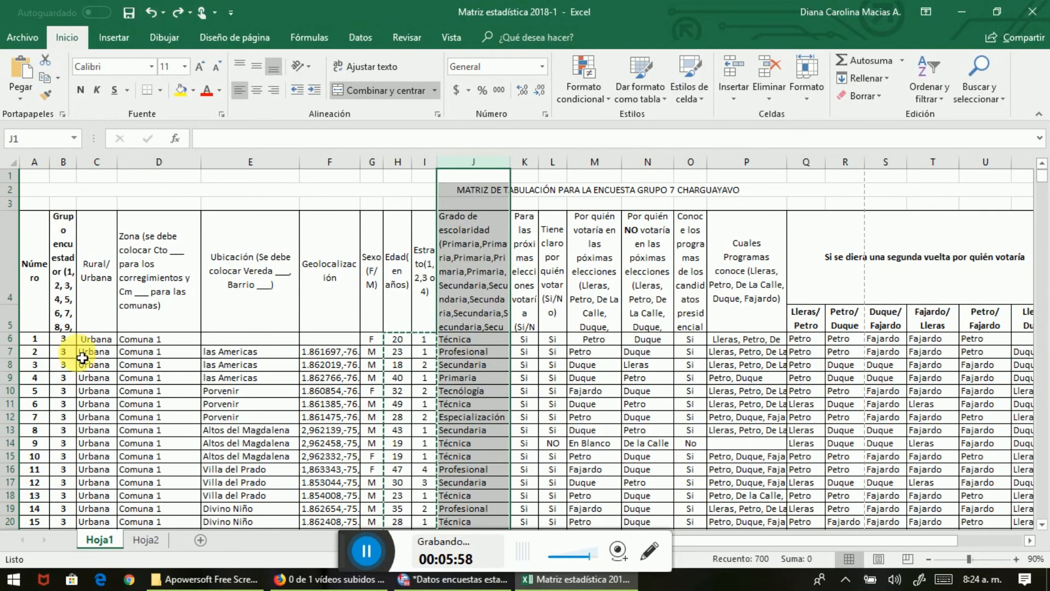
click(146, 540)
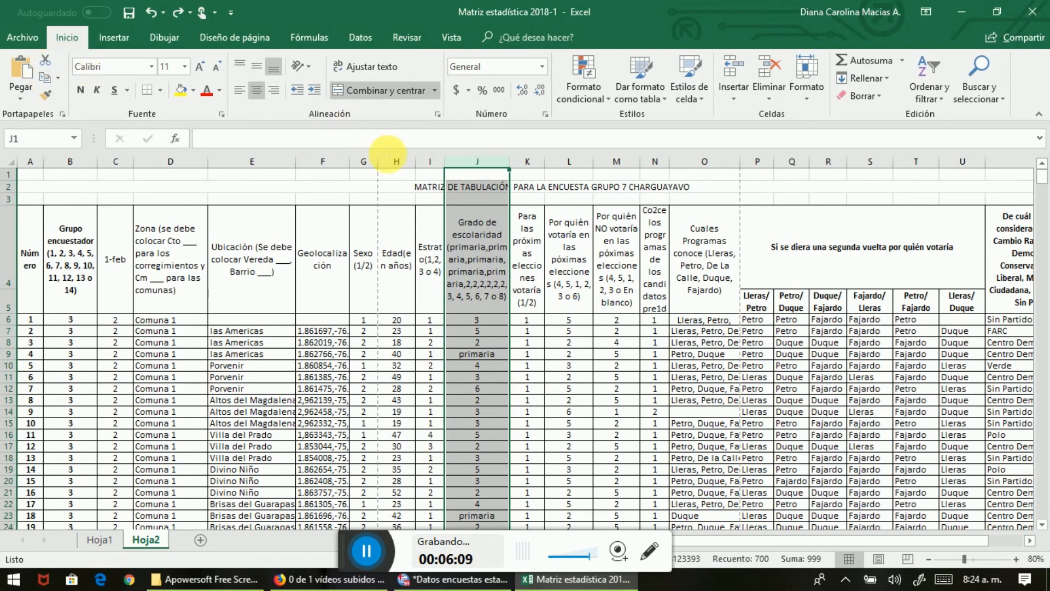
click(150, 15)
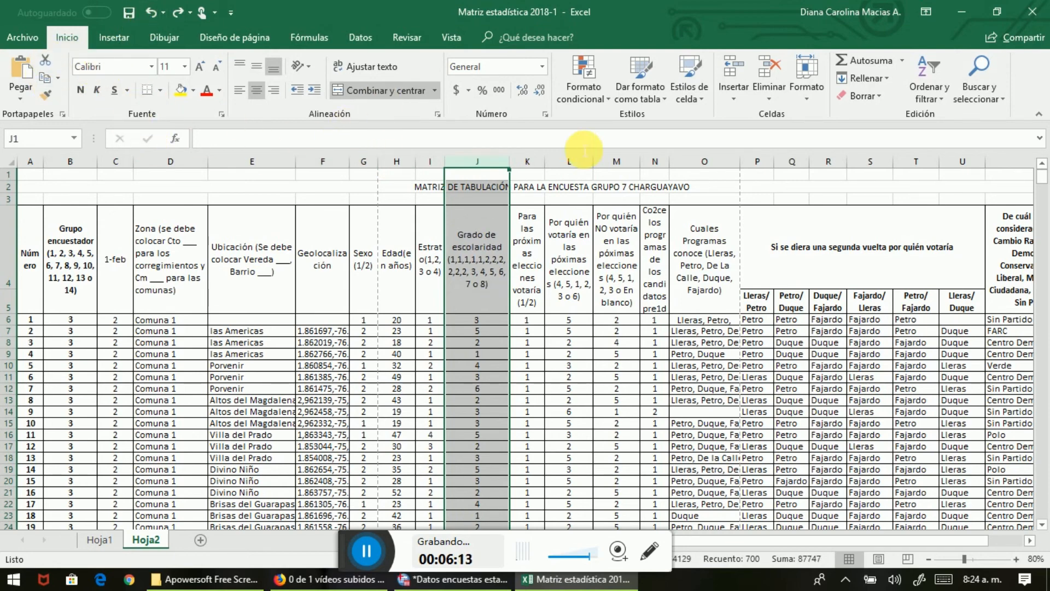
Step: Examine the numerically coded columns on Hoja2, from Sexo through the question on knowing the candidates' programmes
click(475, 160)
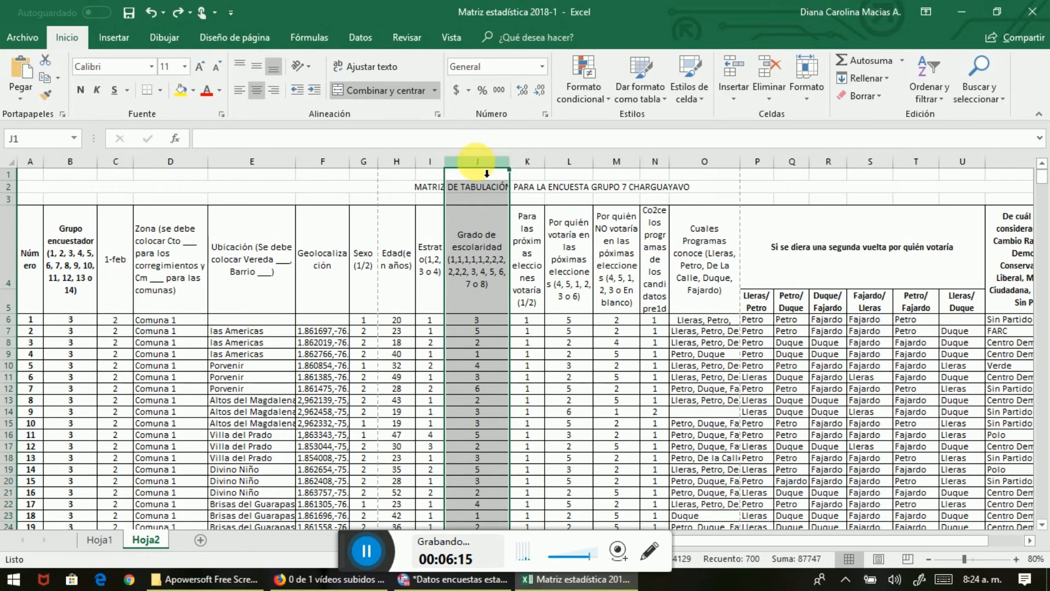
click(441, 174)
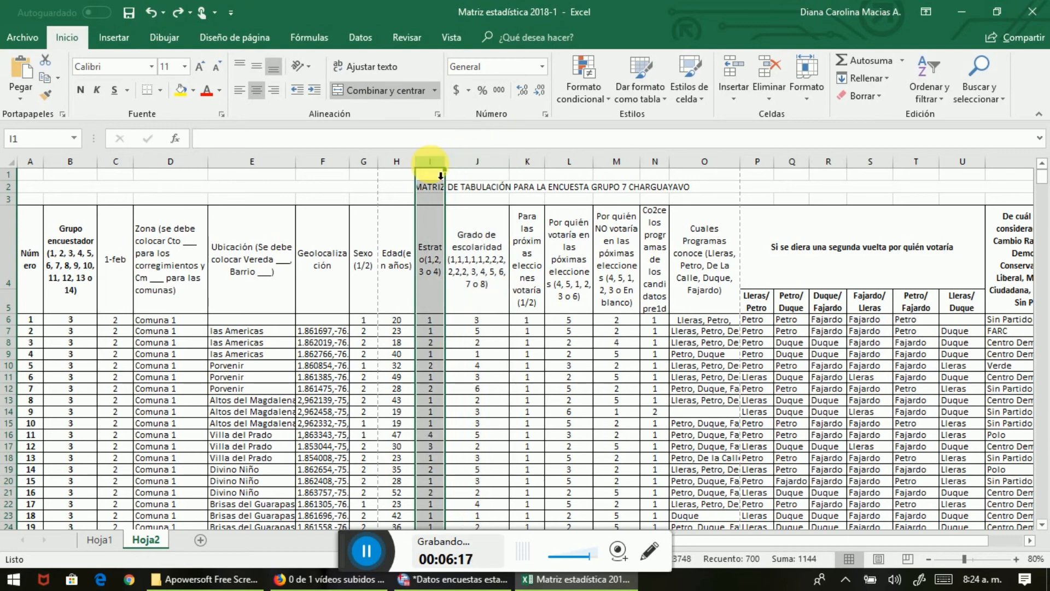
click(404, 168)
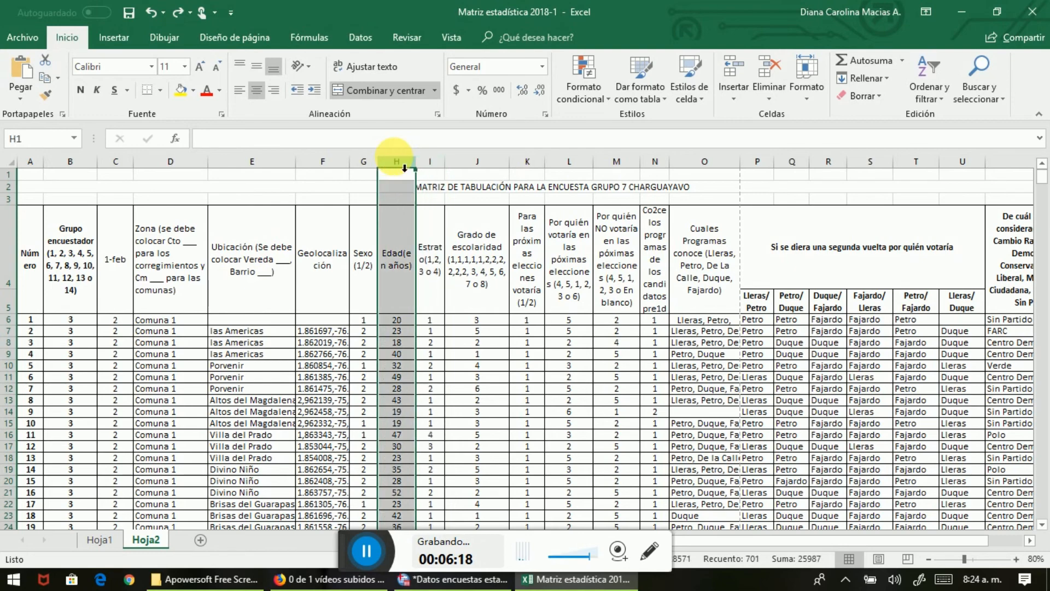
click(369, 164)
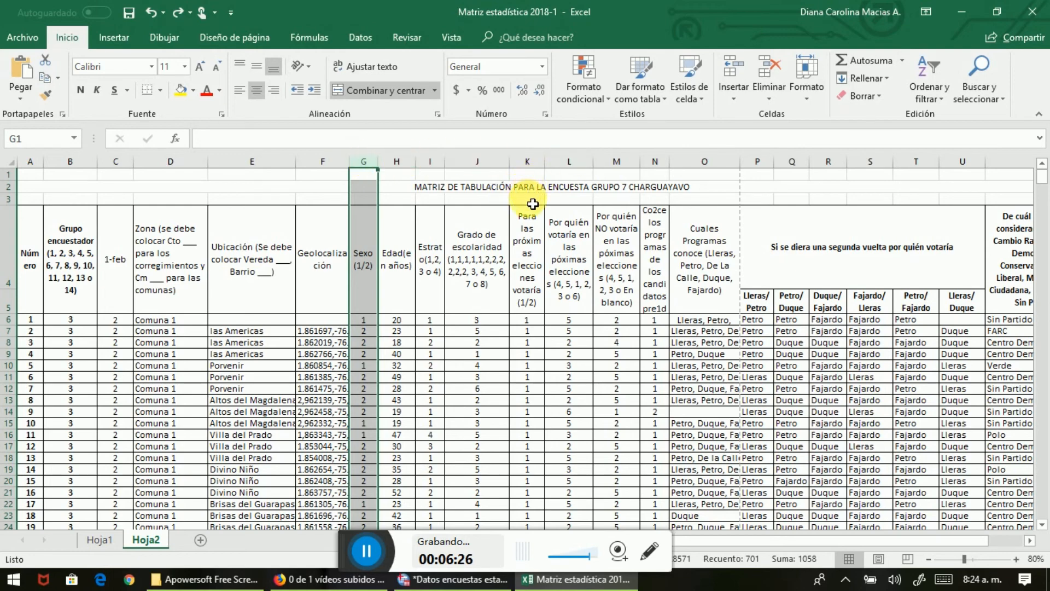
click(540, 164)
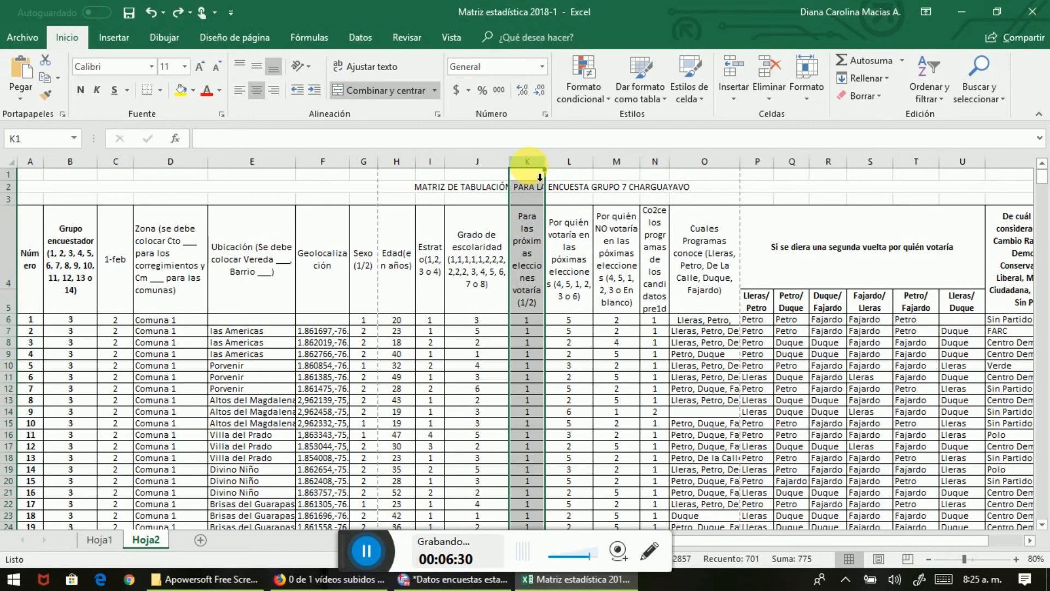
click(581, 174)
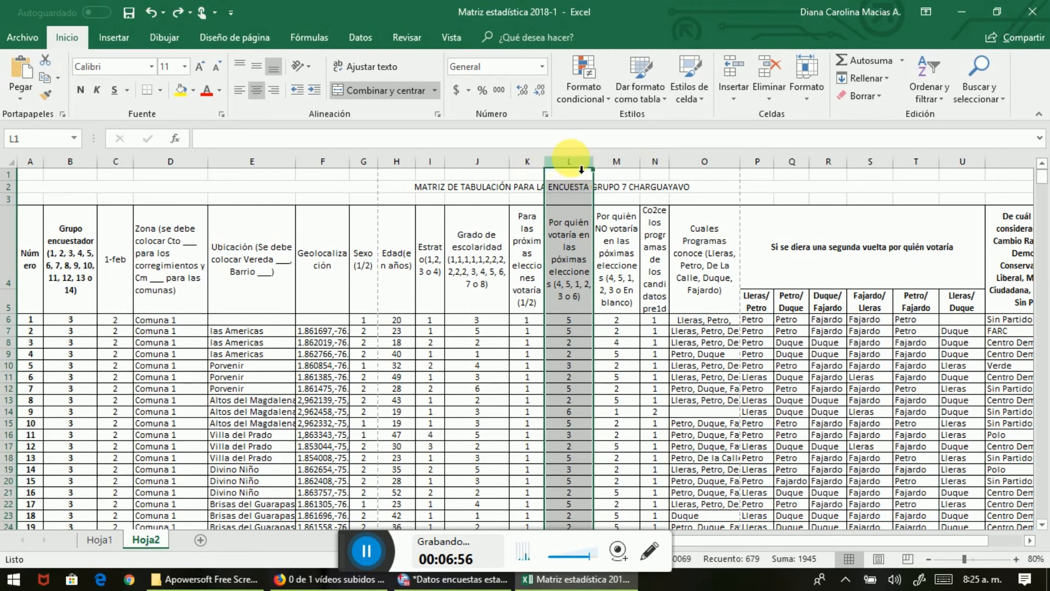
click(618, 164)
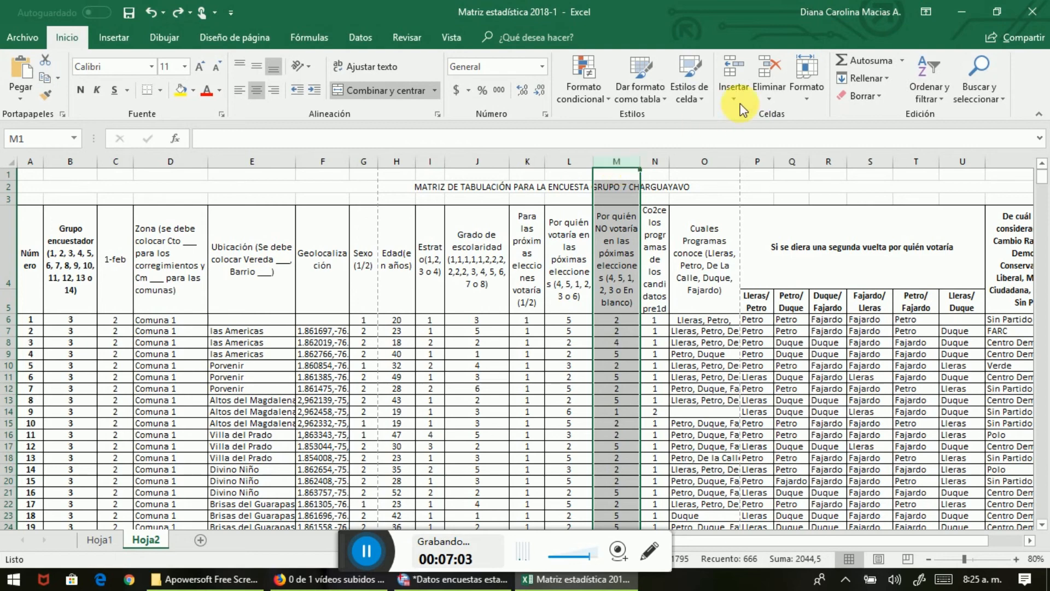
click(666, 170)
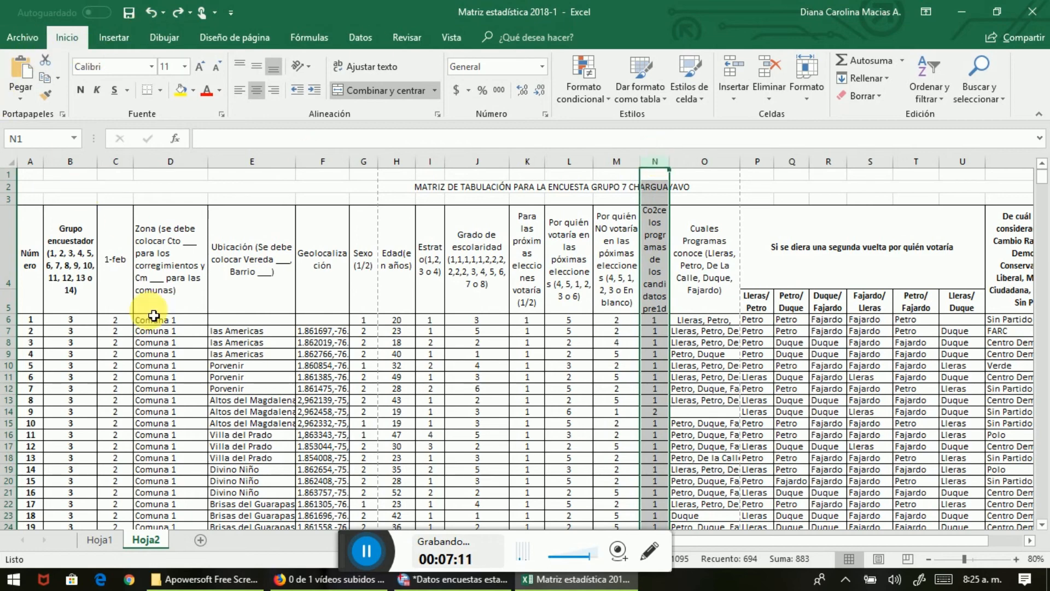
Step: Check the original Rural/Urbana heading on Hoja1 and enter R/U as the heading in cell C4 of Hoja2
click(99, 539)
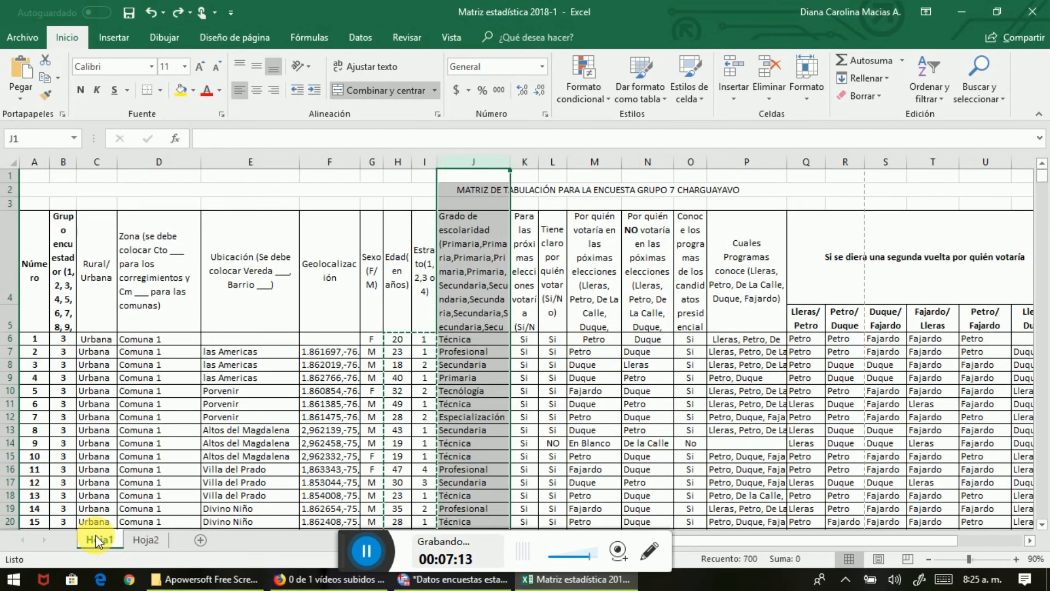
click(146, 539)
click(124, 279)
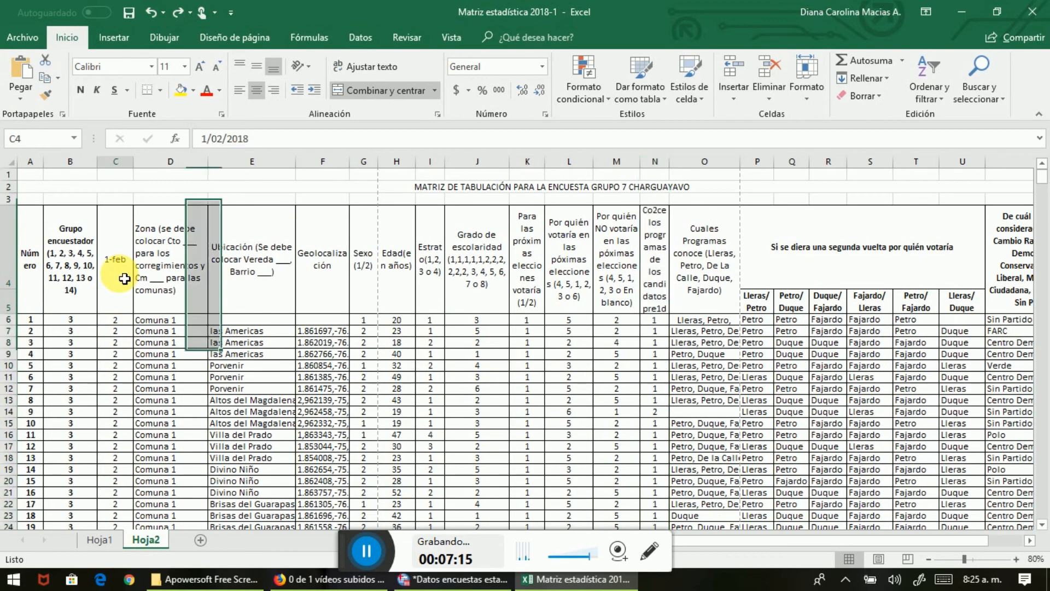
text(R)
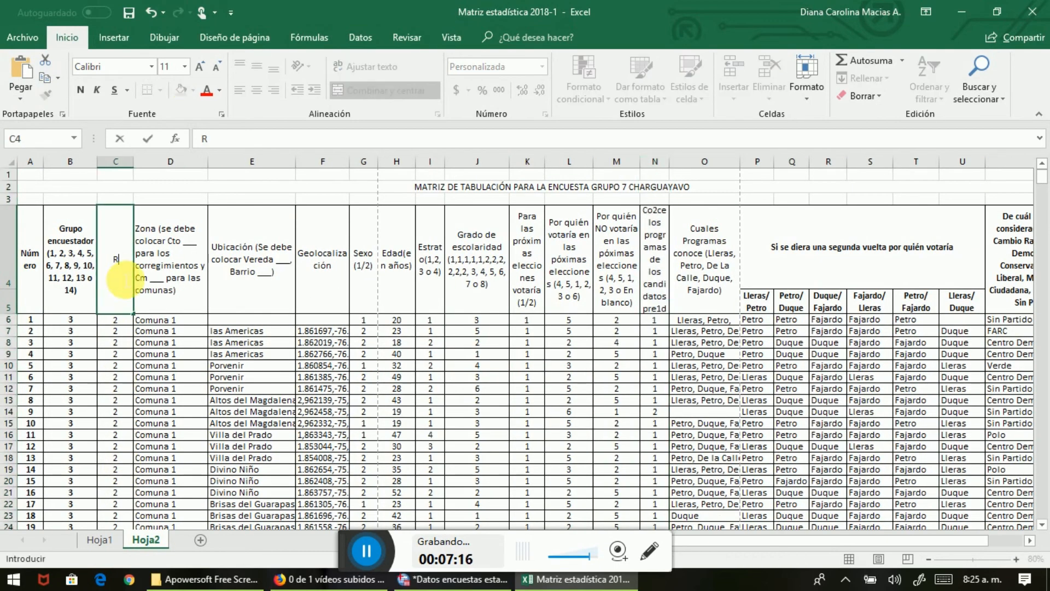
text(/U)
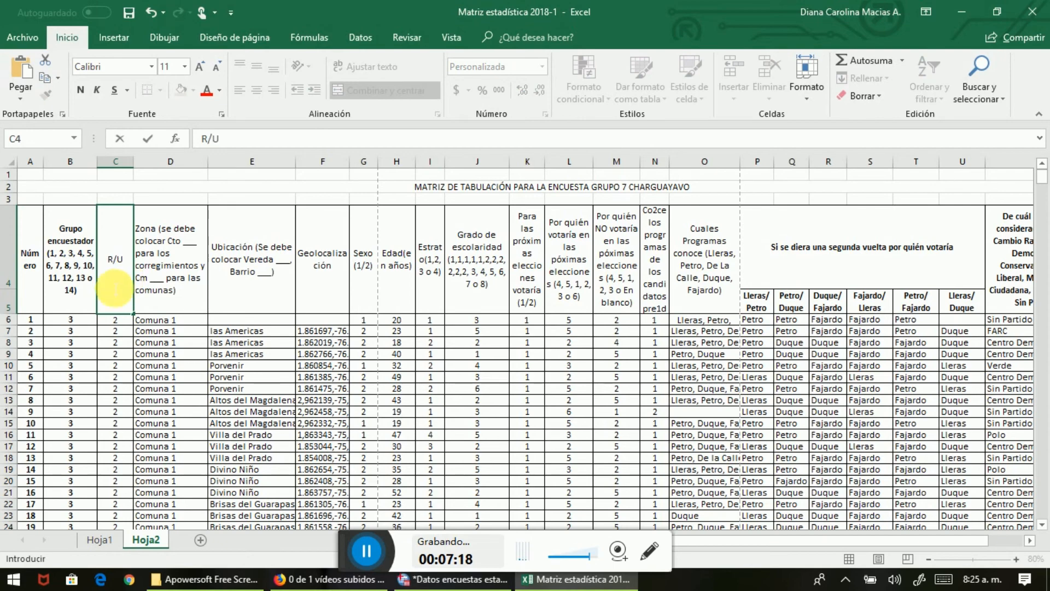
click(116, 162)
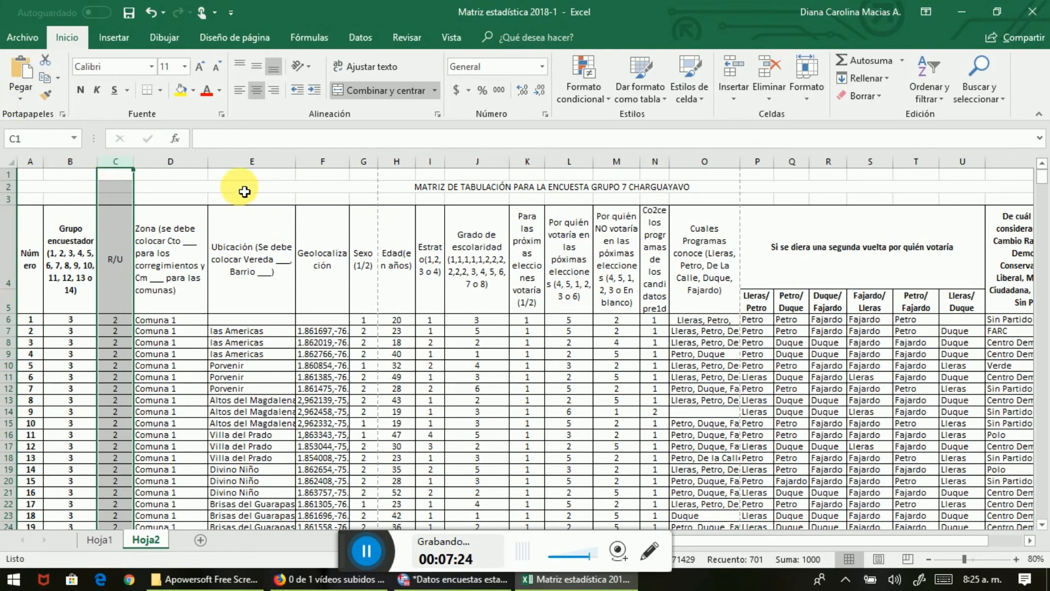
Step: Review the Zona to Estrato columns on Hoja2, and switch to the R_U variable in the SPSS variable view
click(170, 162)
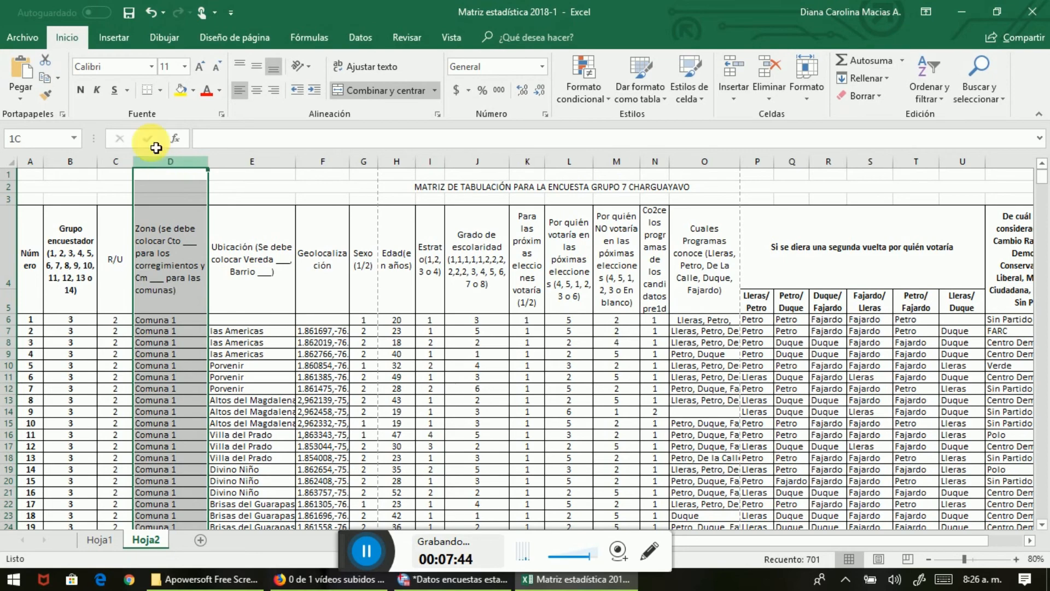
drag(170, 161, 430, 161)
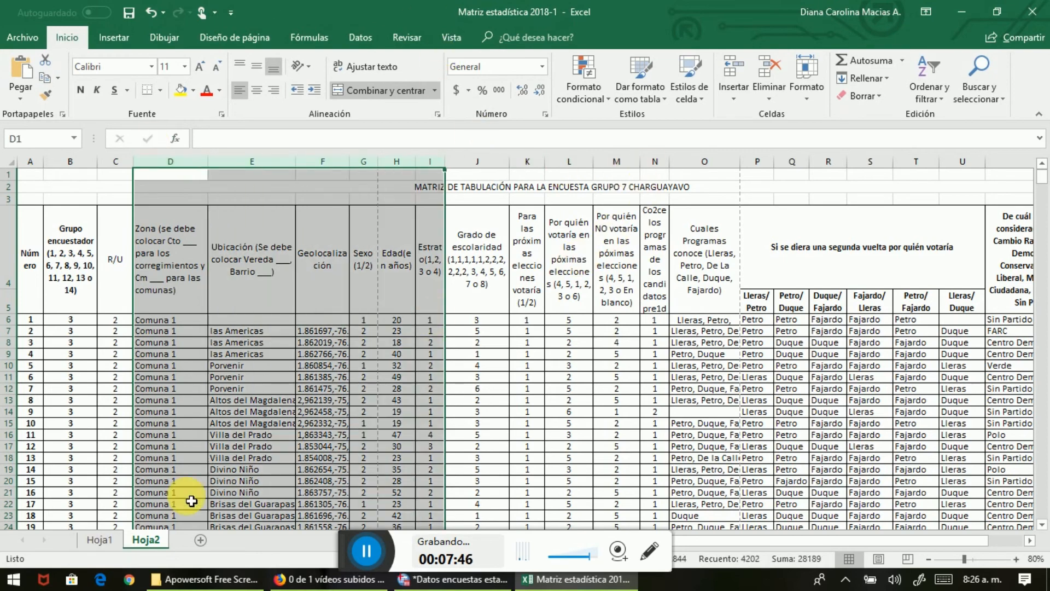
click(100, 540)
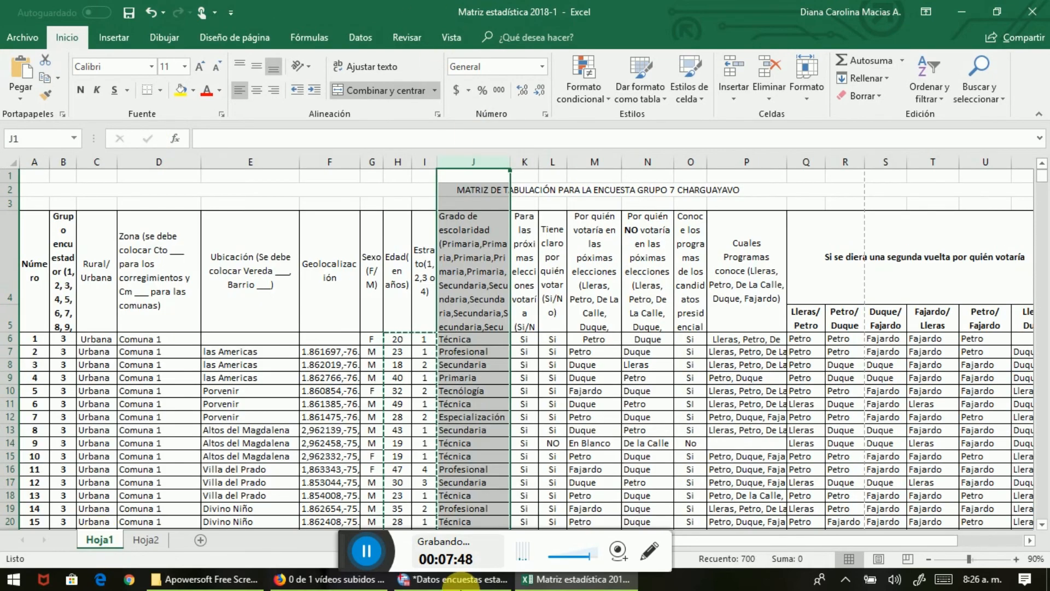
click(444, 581)
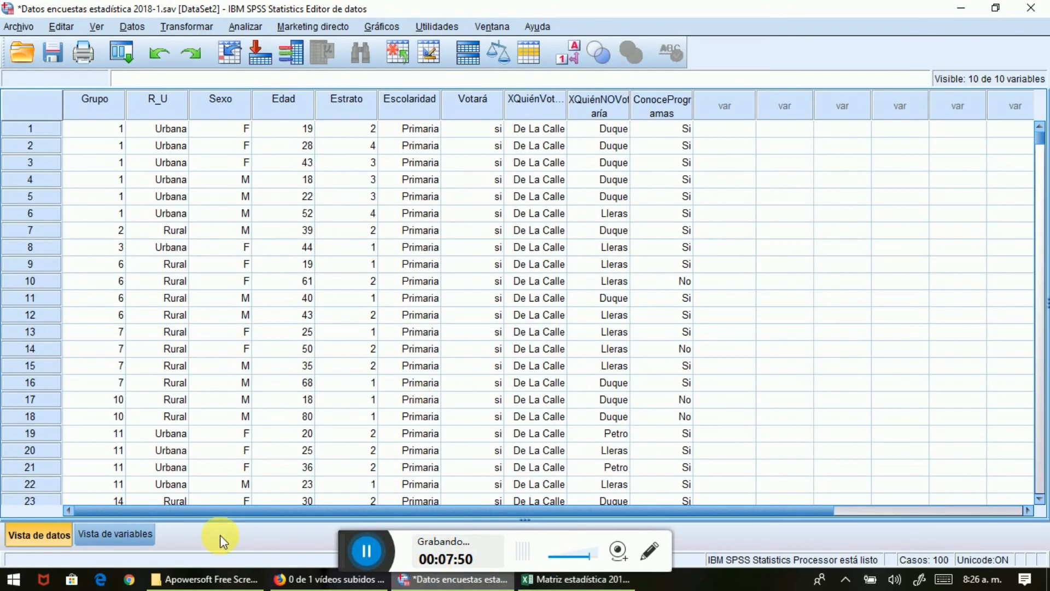
click(110, 533)
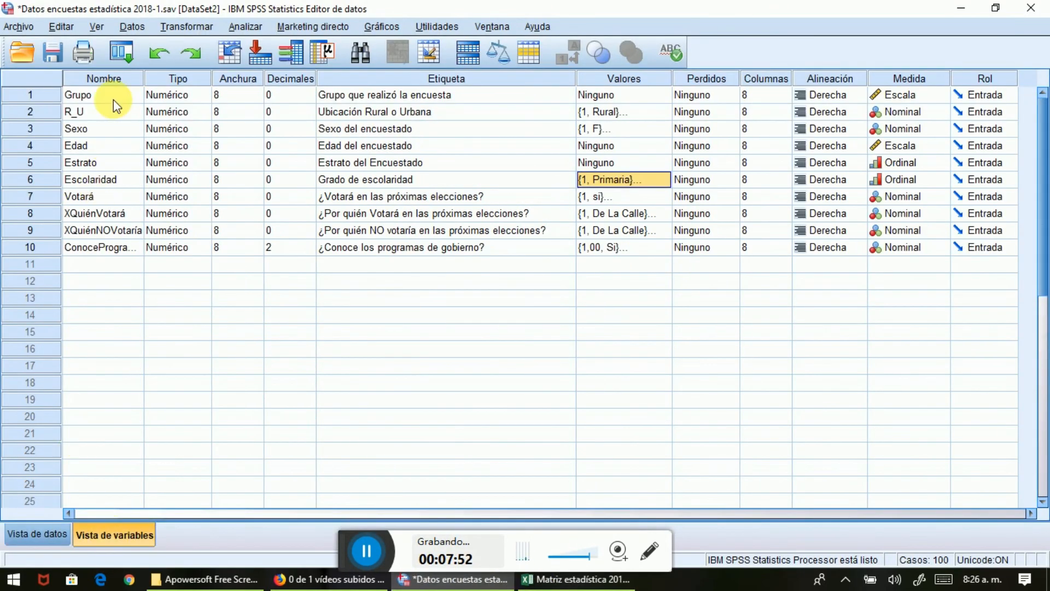
click(87, 111)
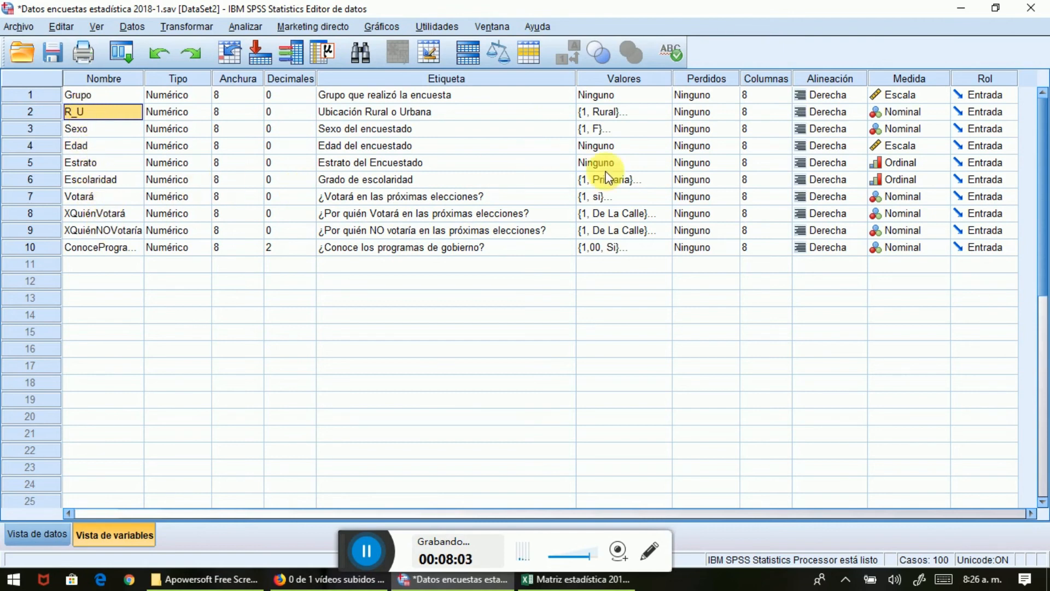
Step: Change the code of the Maestría label to 7 in the value labels of the Escolaridad variable
click(653, 179)
click(661, 179)
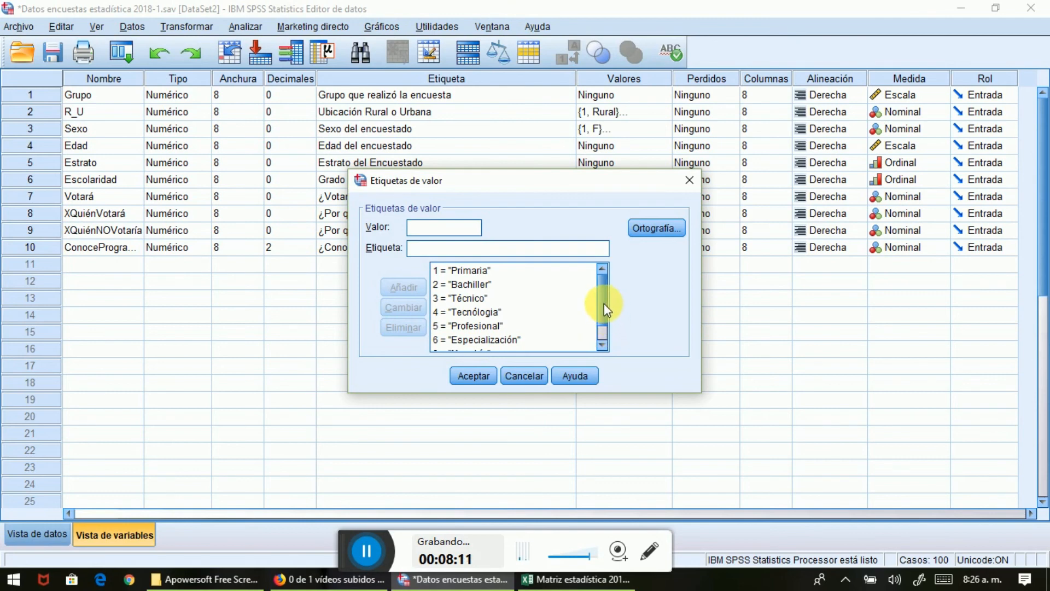
drag(604, 303, 603, 319)
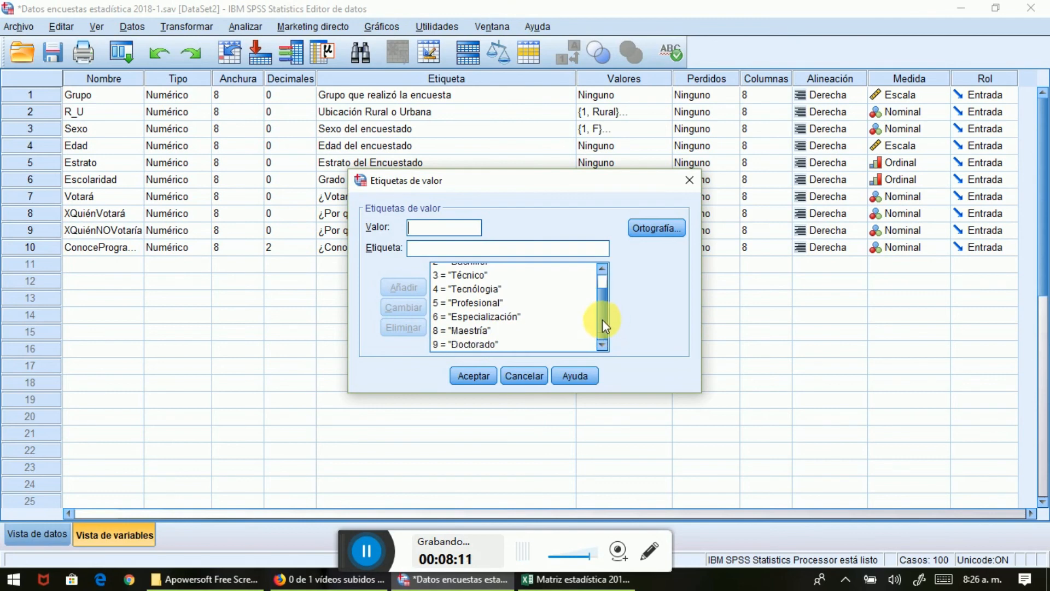
click(460, 331)
click(426, 227)
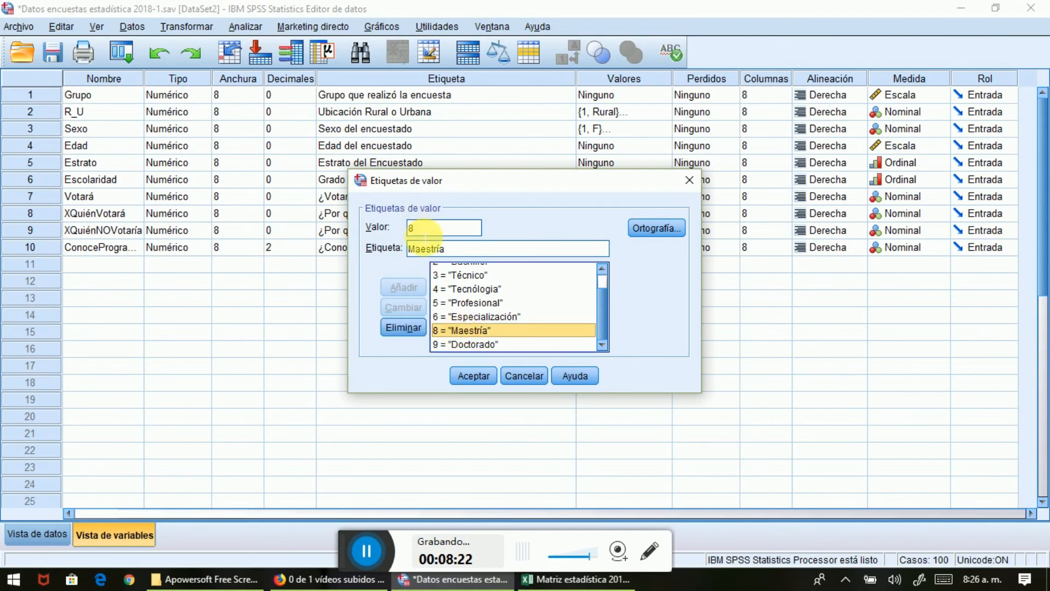
key(BackSpace)
text(7)
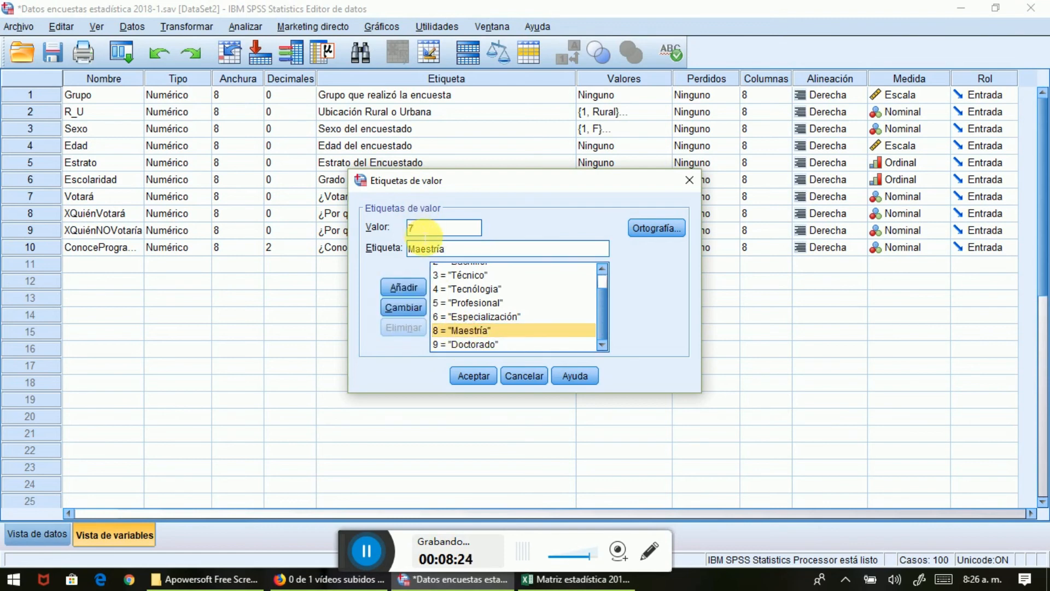
click(396, 309)
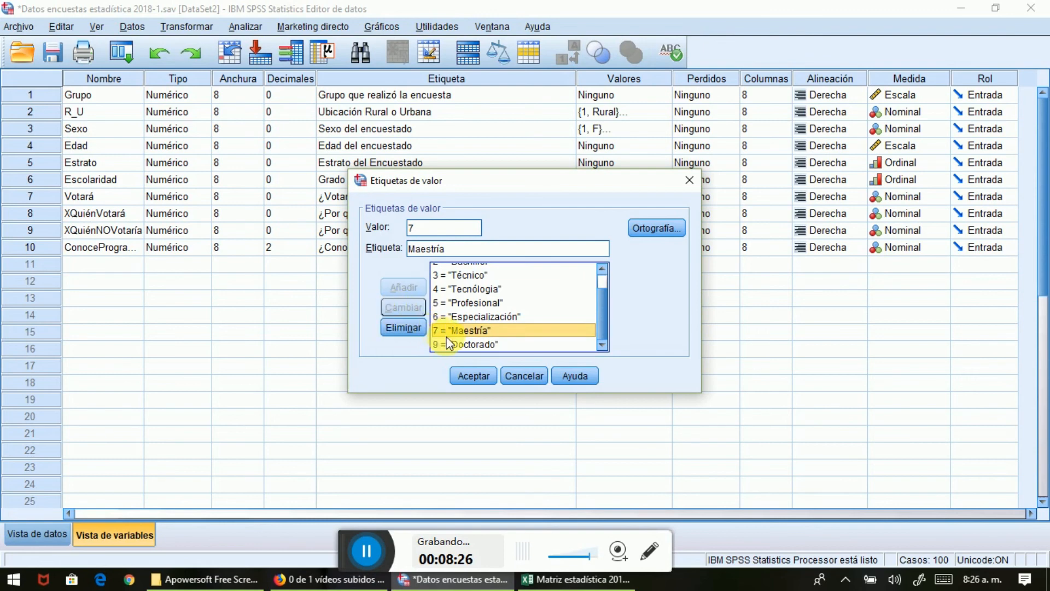
Step: Change the code of the Doctorado label to 8 and accept the Escolaridad value labels
click(449, 343)
click(429, 231)
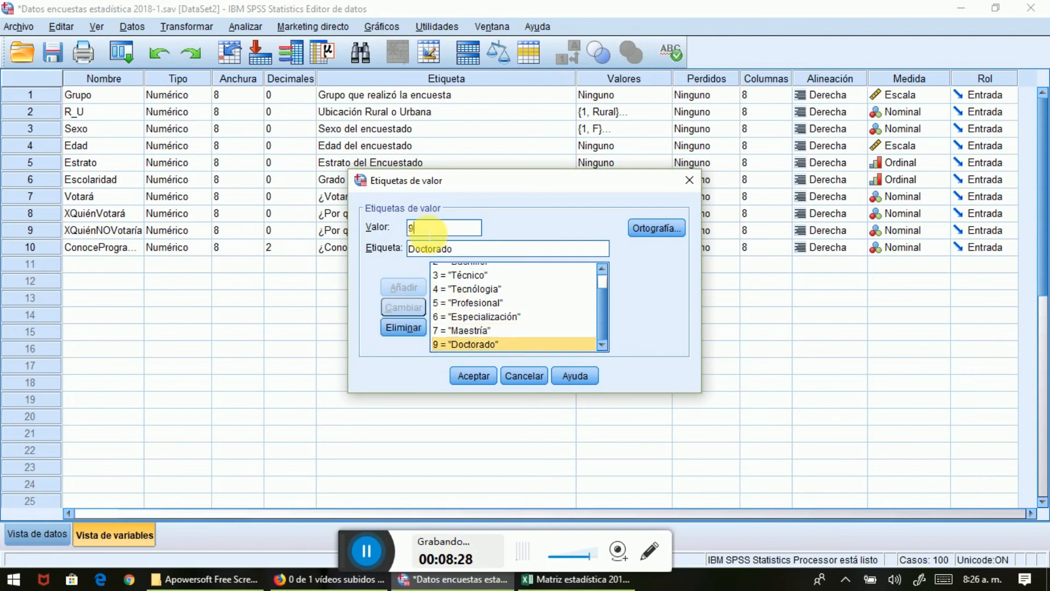
key(BackSpace)
text(8)
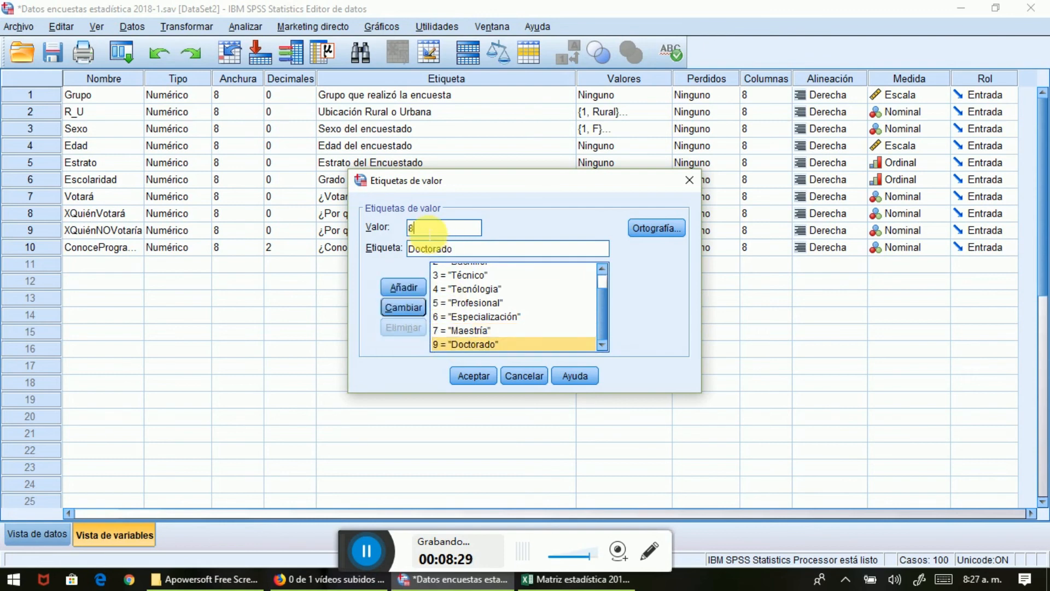
click(403, 311)
click(477, 375)
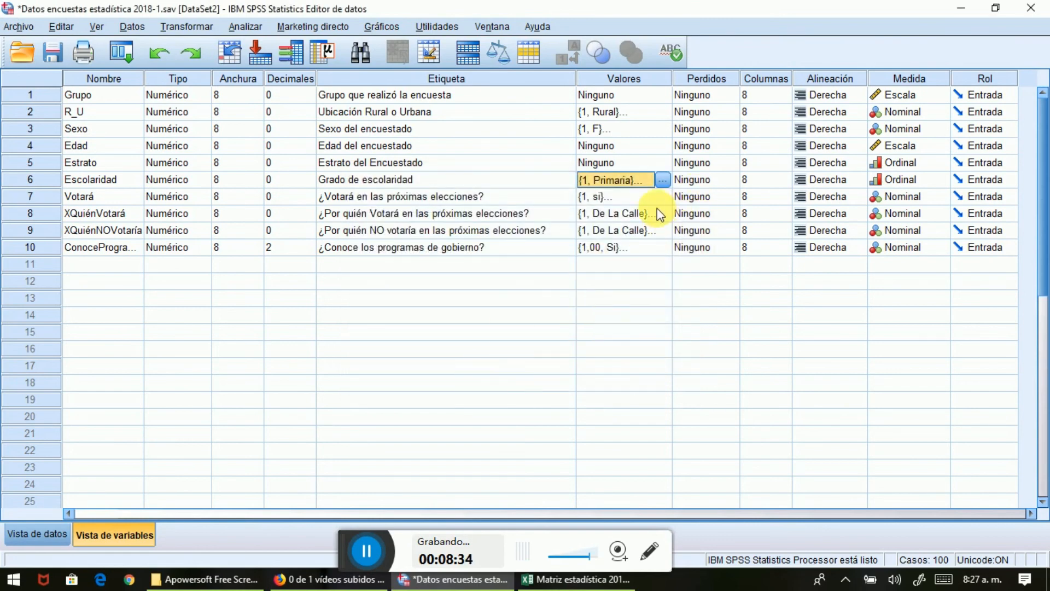
Step: Check the value labels of the Votará variable and accept them without edits
click(662, 196)
click(662, 195)
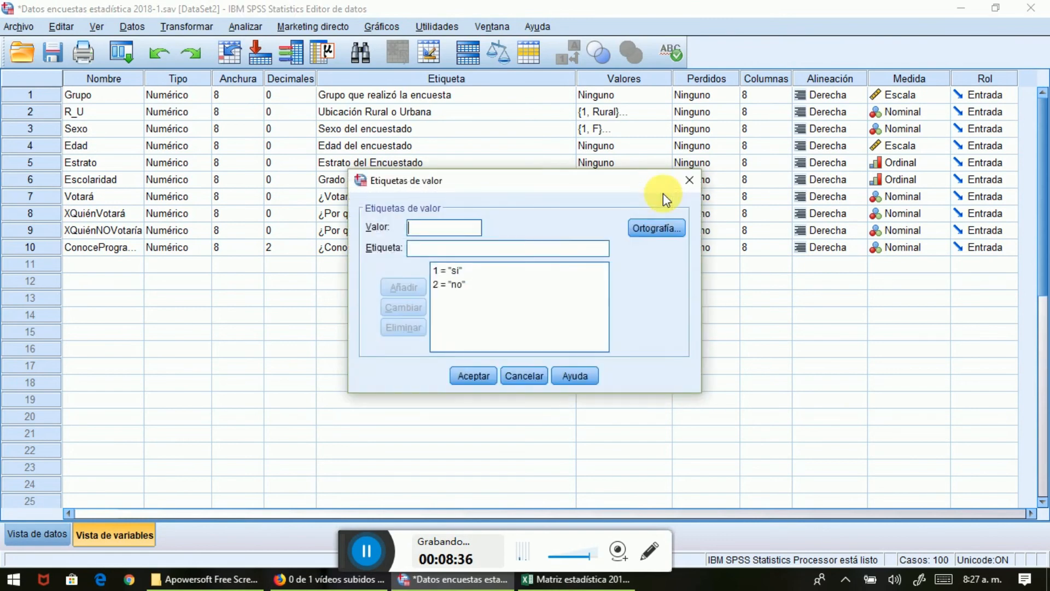
click(466, 373)
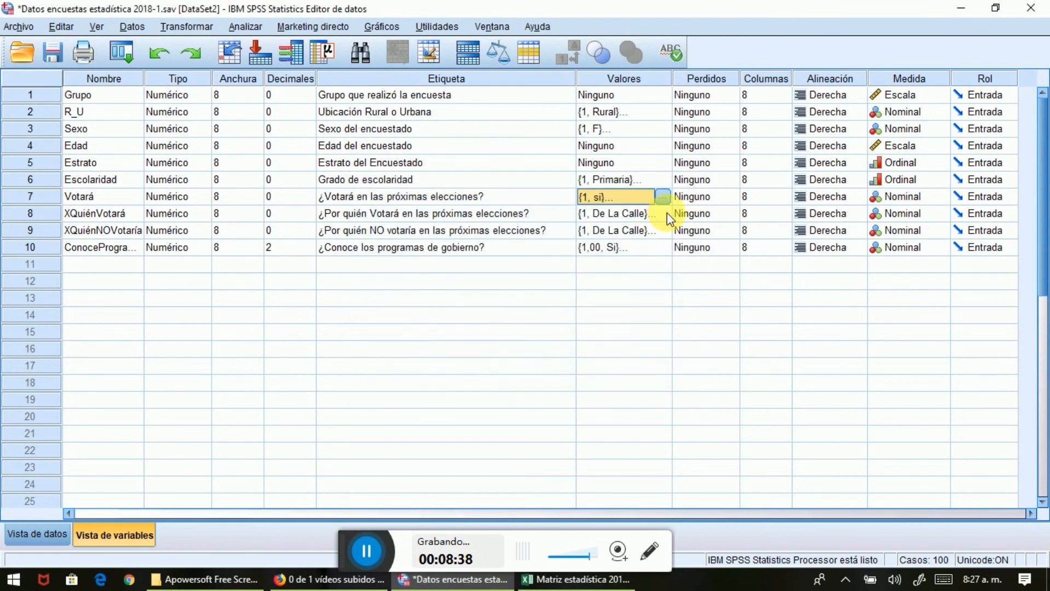
Step: Review the candidate codes in the value labels of the XQuiénVotará variable, from De La Calle to En Blanco
click(669, 213)
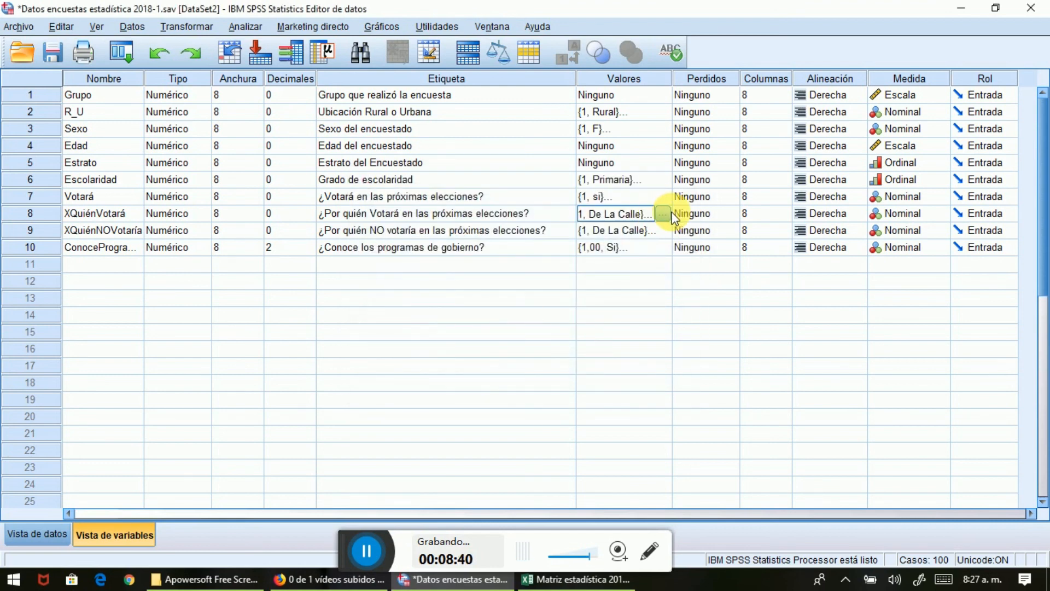
click(663, 213)
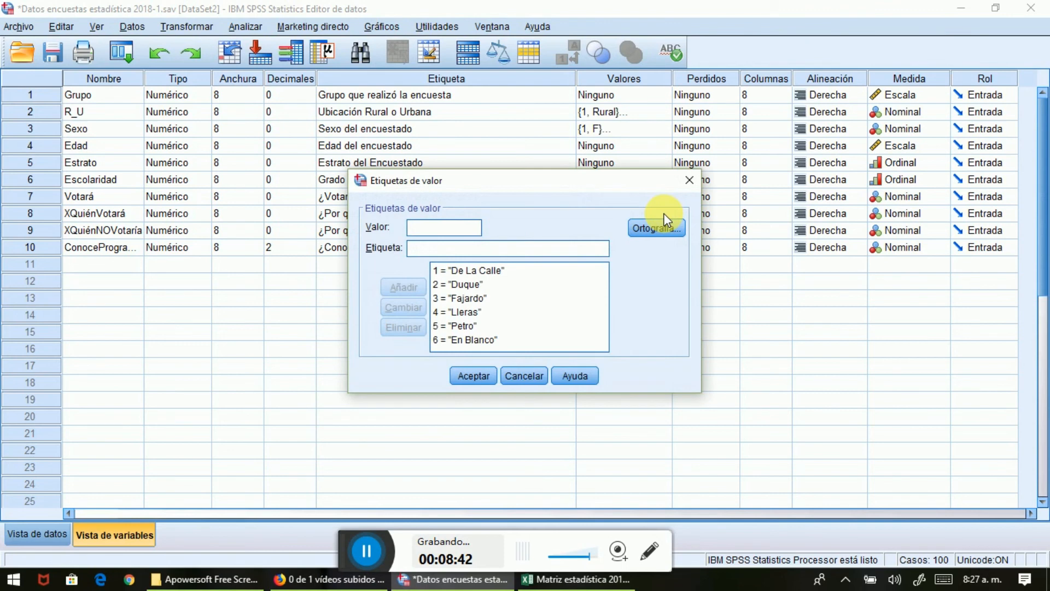
click(494, 308)
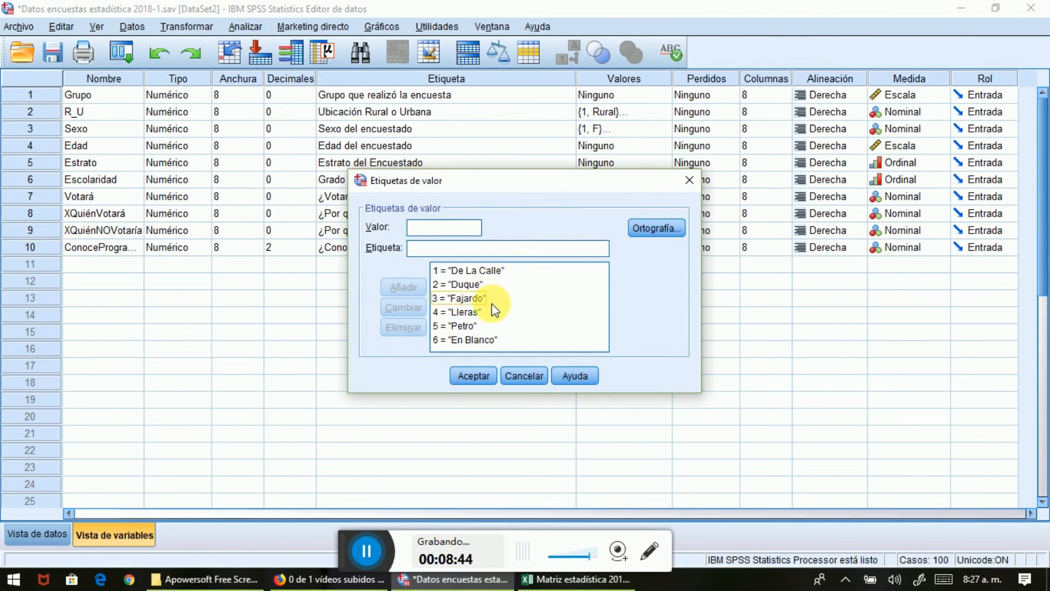
click(484, 309)
click(475, 327)
click(487, 343)
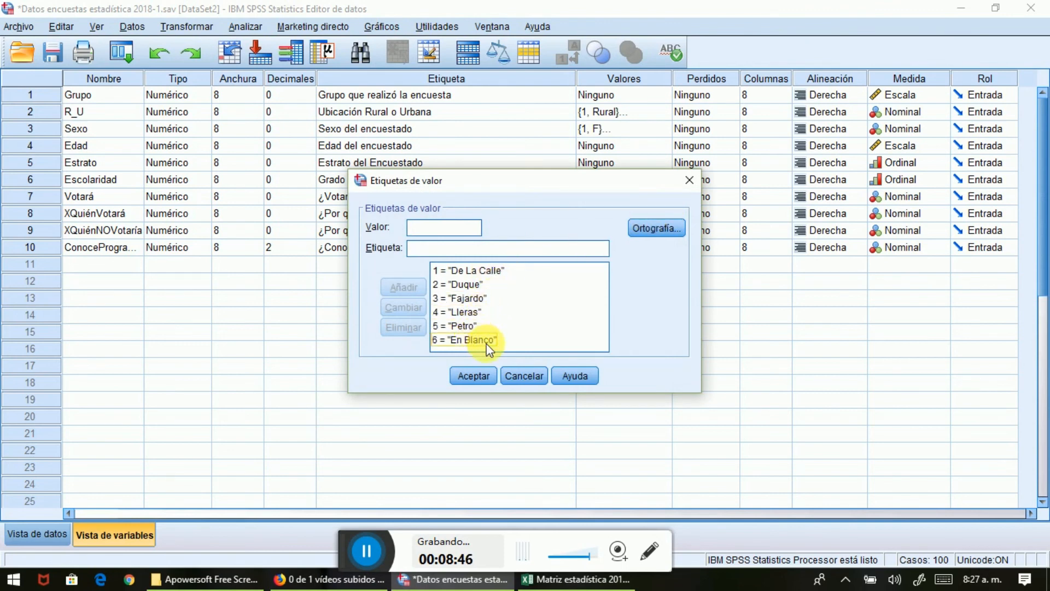
click(481, 377)
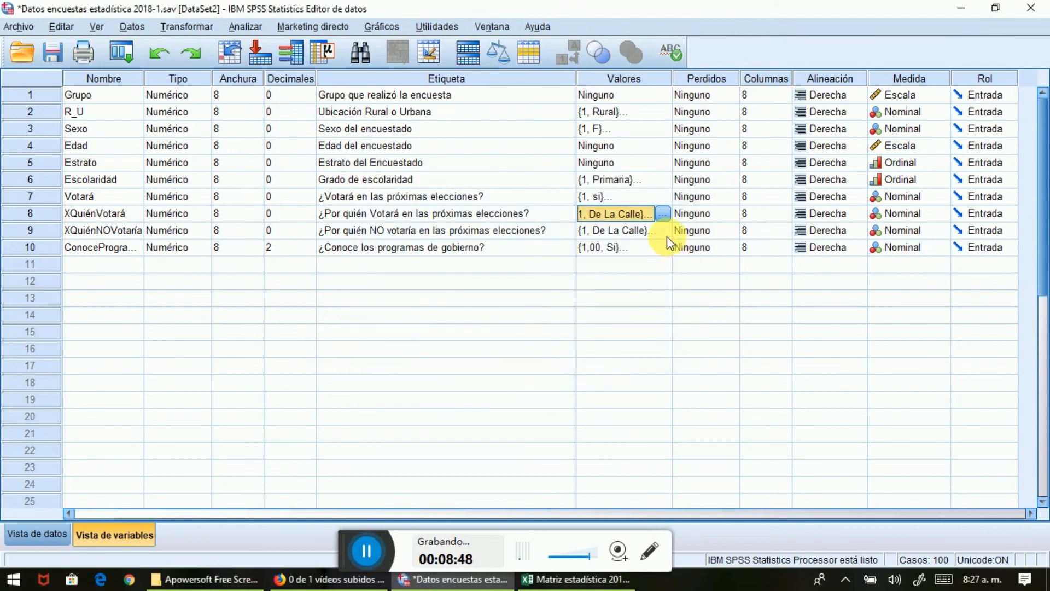
click(663, 214)
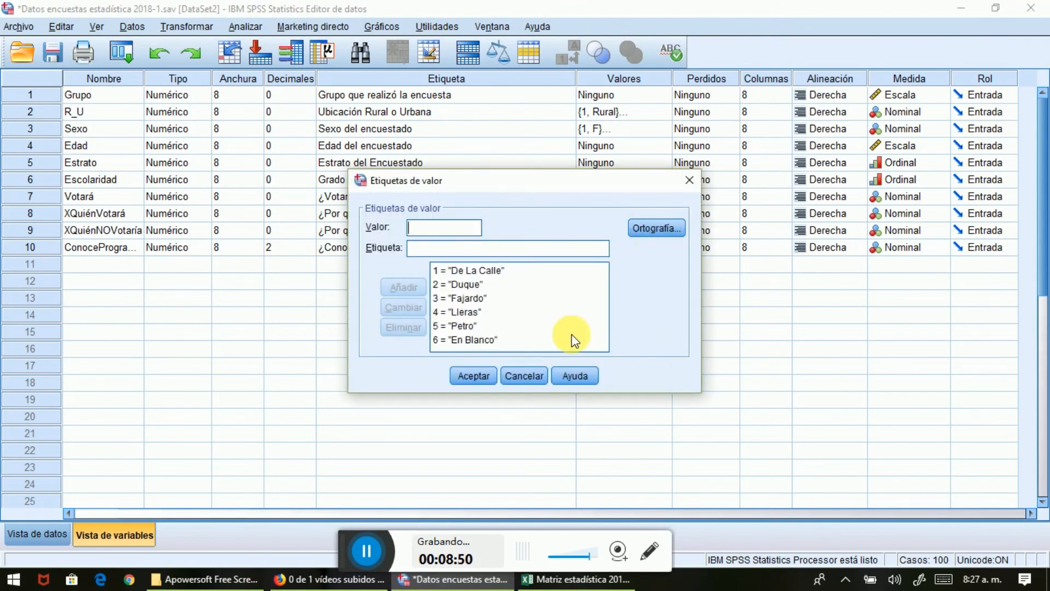
click(688, 181)
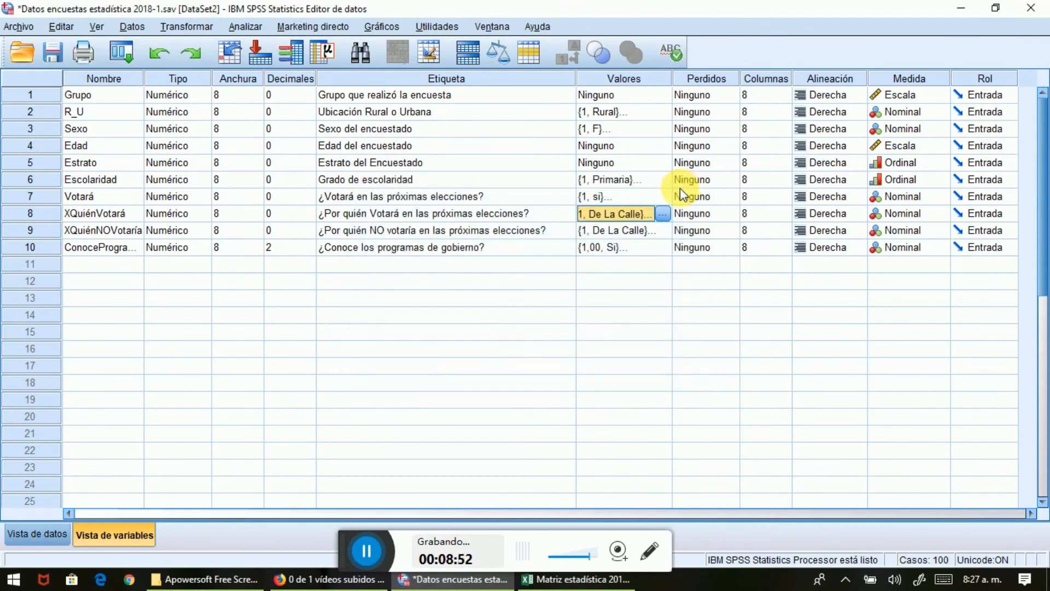
Step: Check the value labels of the XQuiénNOVotaría variable and of the variable about knowing the government programmes
click(661, 229)
click(663, 230)
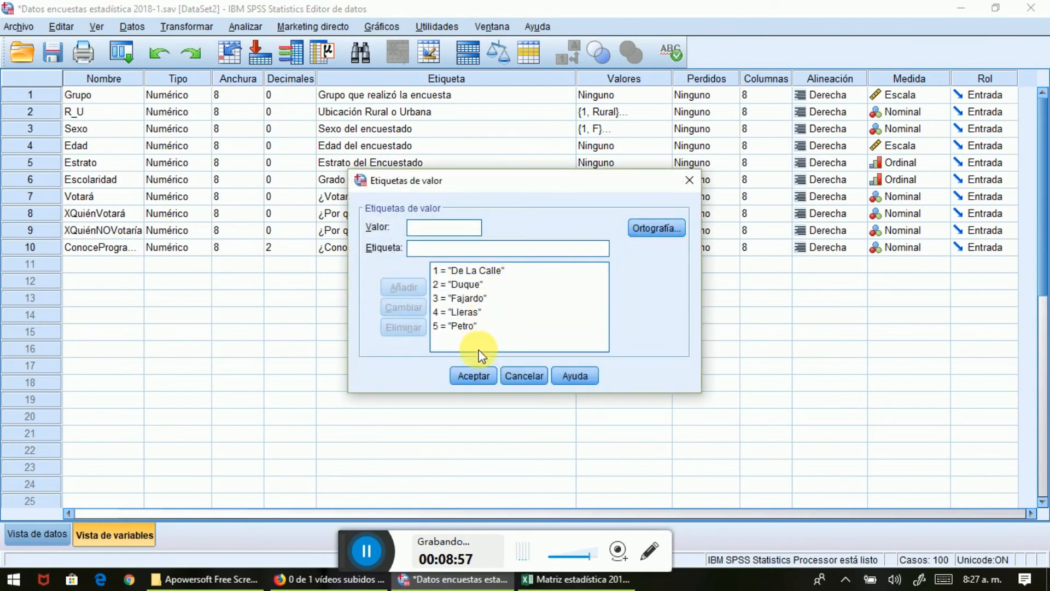
click(460, 373)
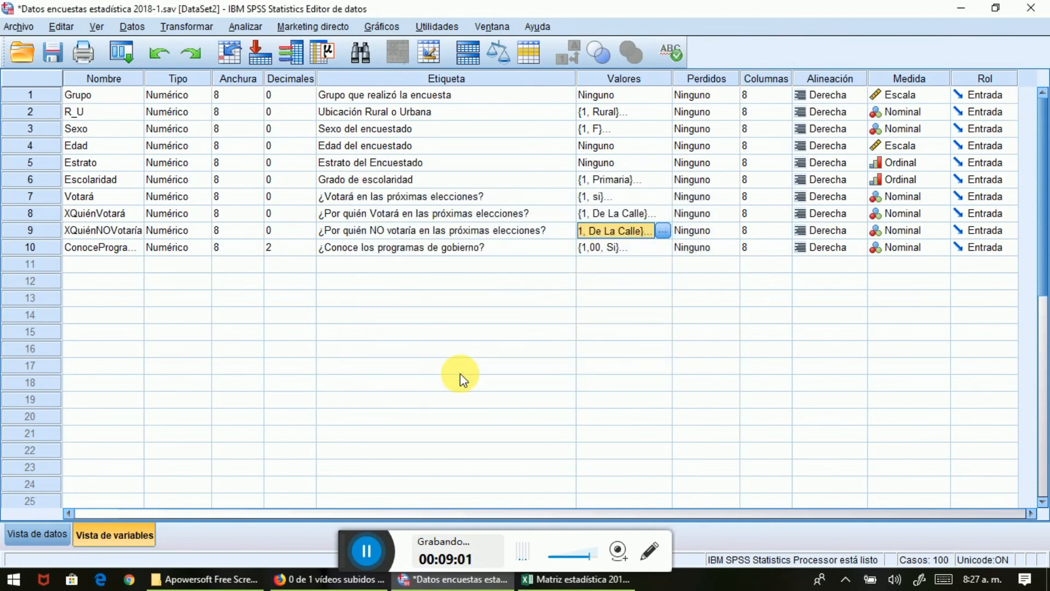
click(663, 249)
click(663, 249)
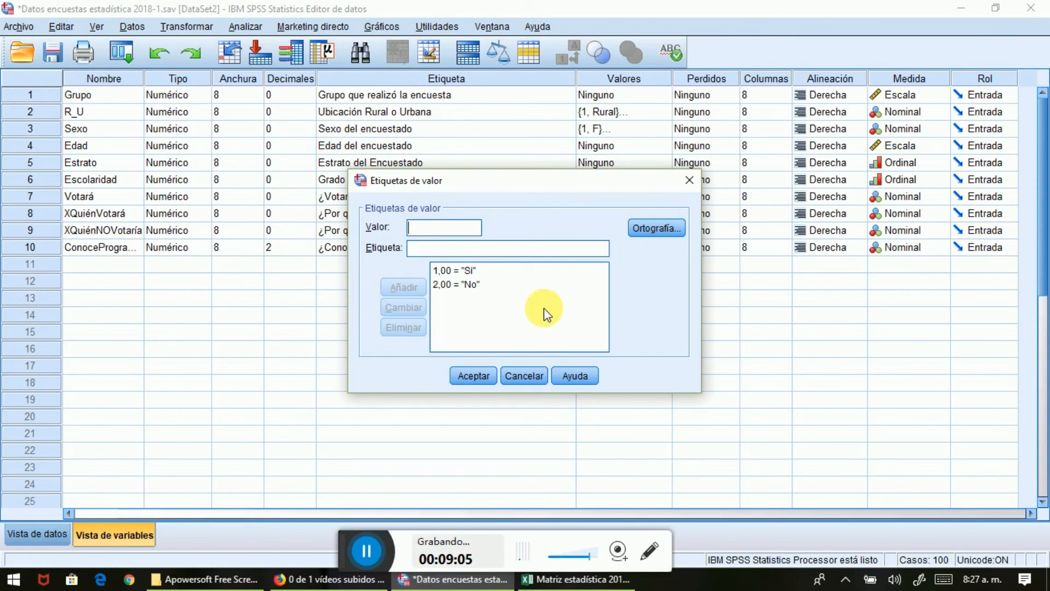
click(472, 376)
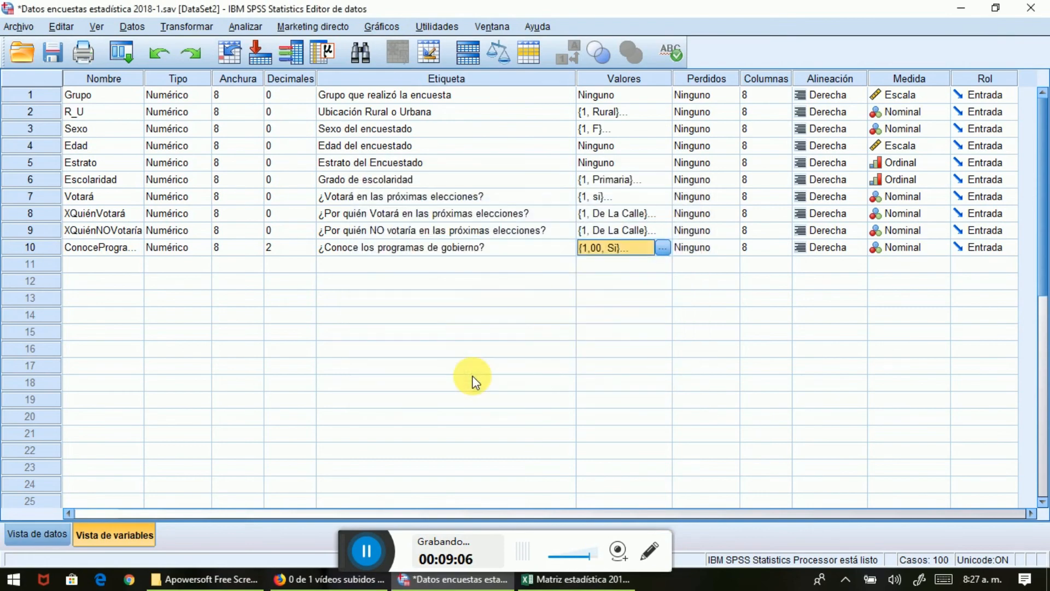
Step: Show the survey data as numeric codes in the data view and inspect the R_U codes of cases 1 and 7
click(31, 532)
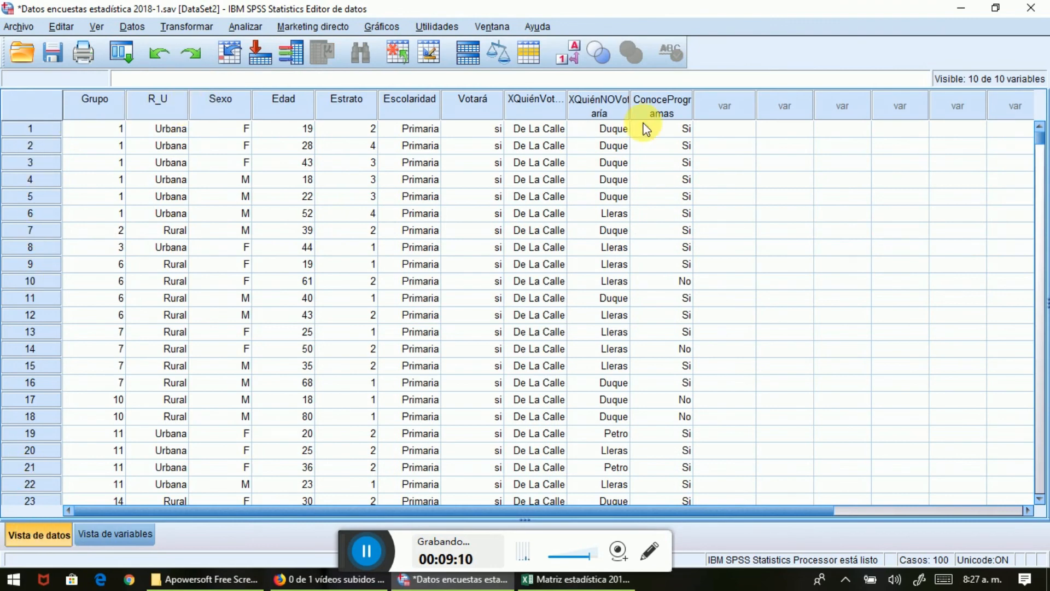
click(576, 54)
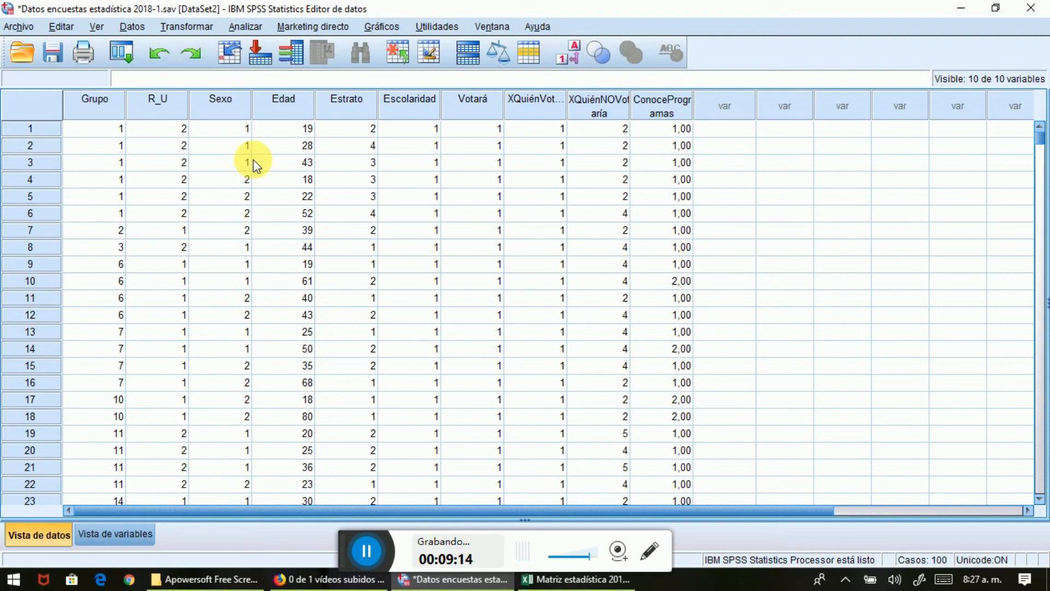
click(178, 131)
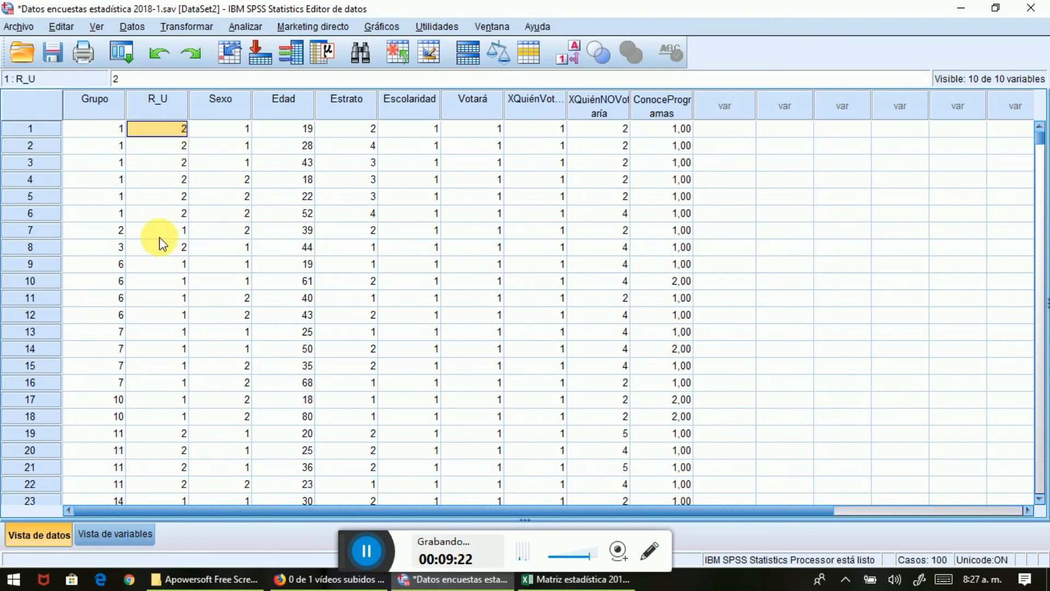
click(174, 230)
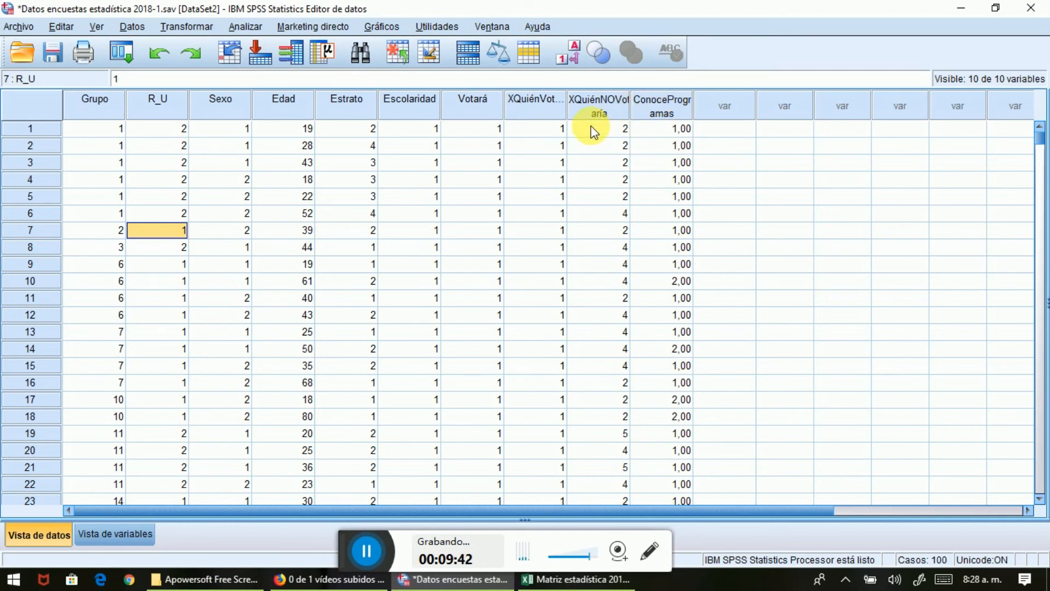
Step: Display the value labels in the data view again and widen the XQuiénVotará column to show its full name
click(574, 62)
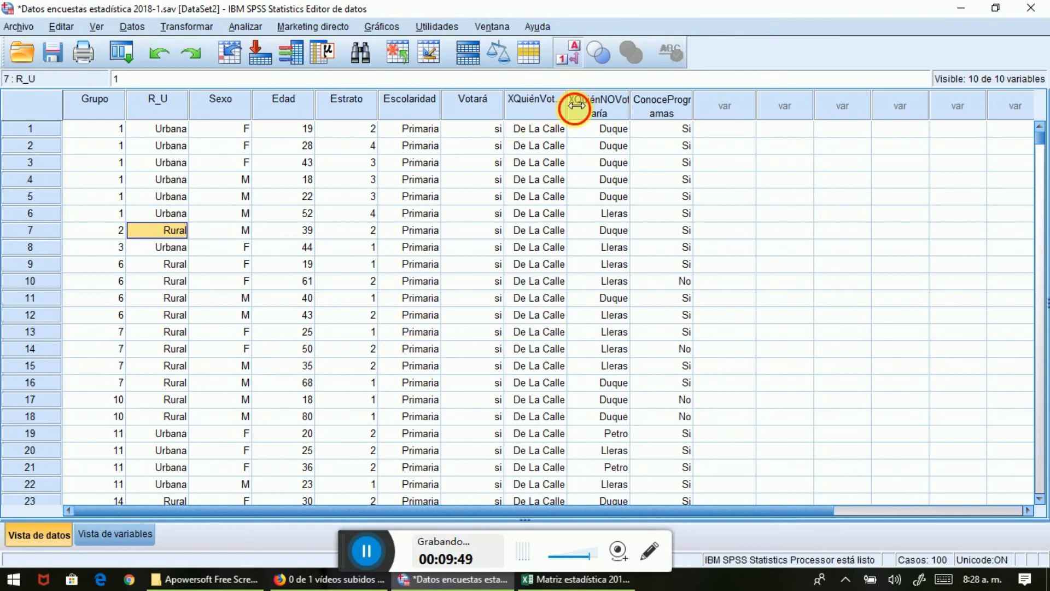
drag(566, 102, 608, 129)
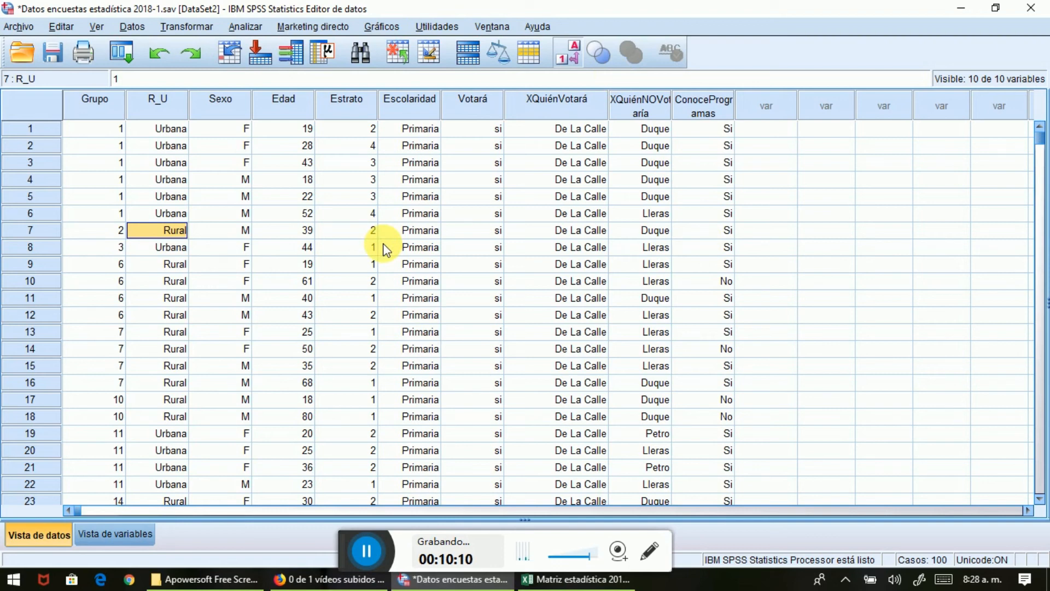
Step: Start a Frecuencias analysis and replace the ¿Por quién Votará? variable with Edad del encuestado
click(240, 28)
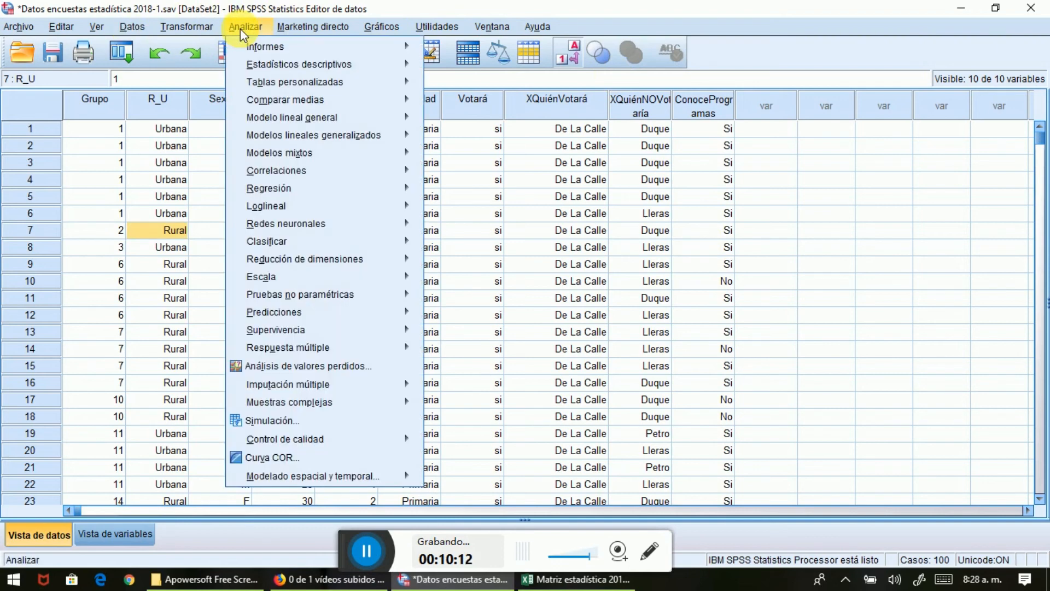
mouse_move(302, 66)
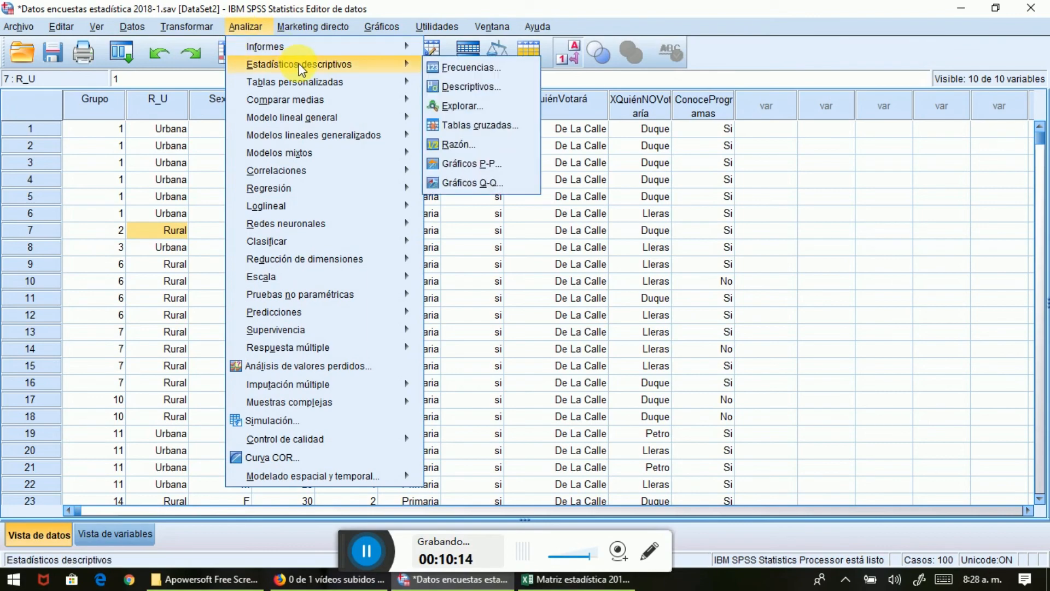
click(487, 69)
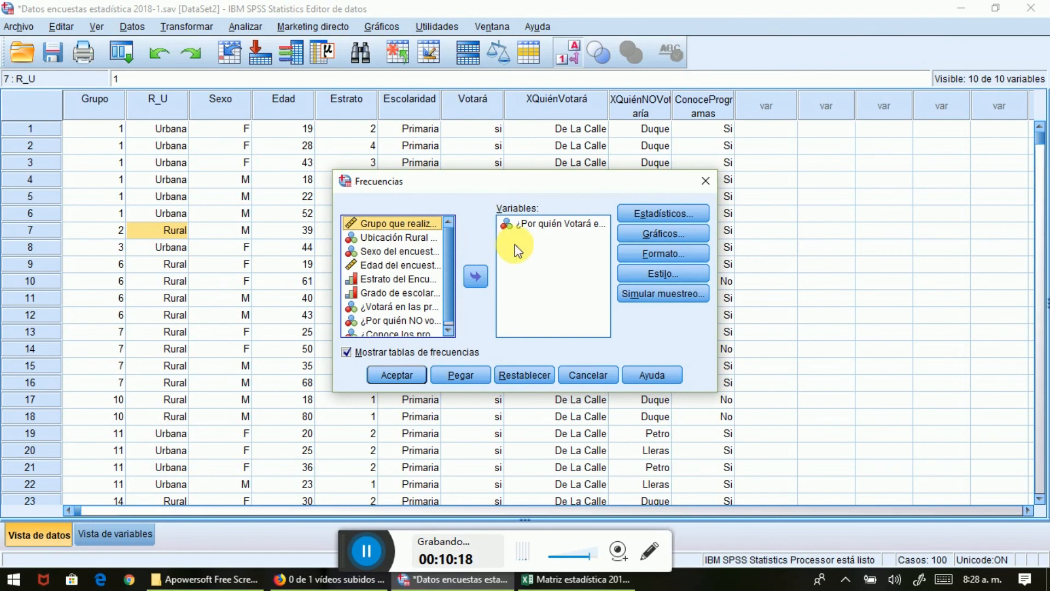
click(546, 225)
click(477, 279)
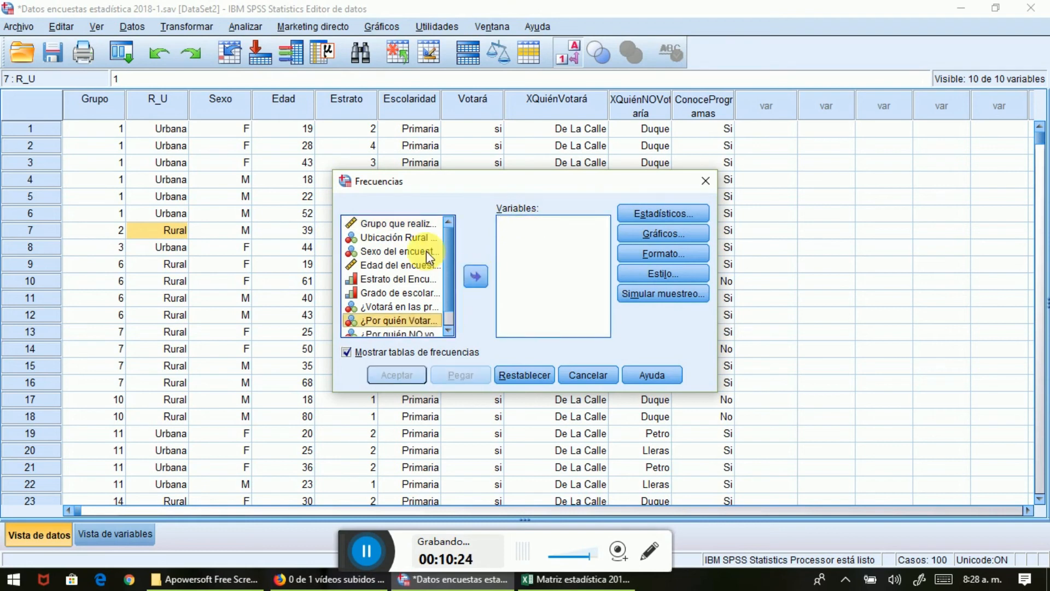
click(404, 266)
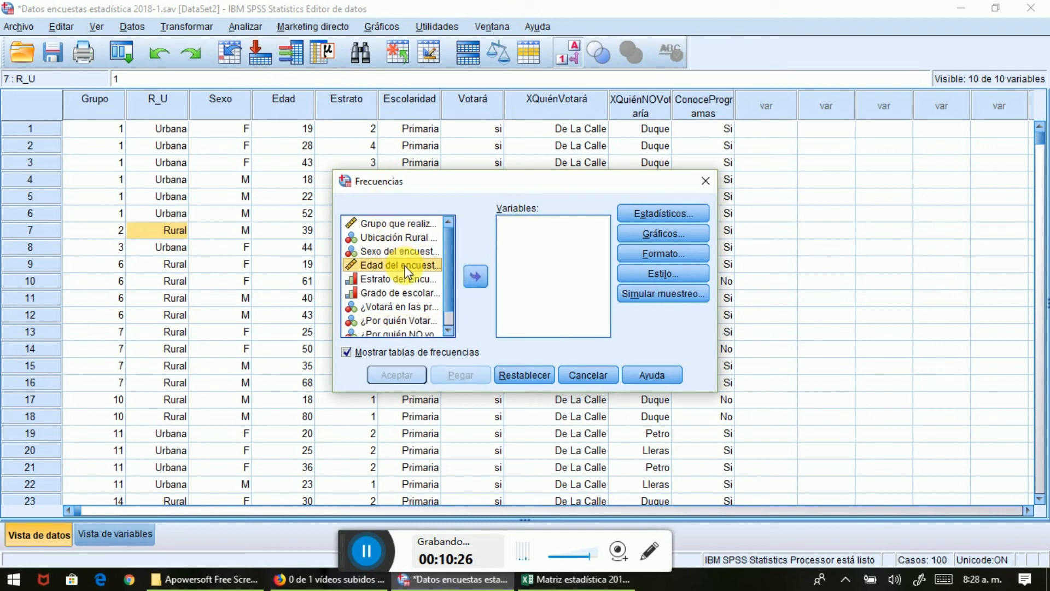
click(476, 277)
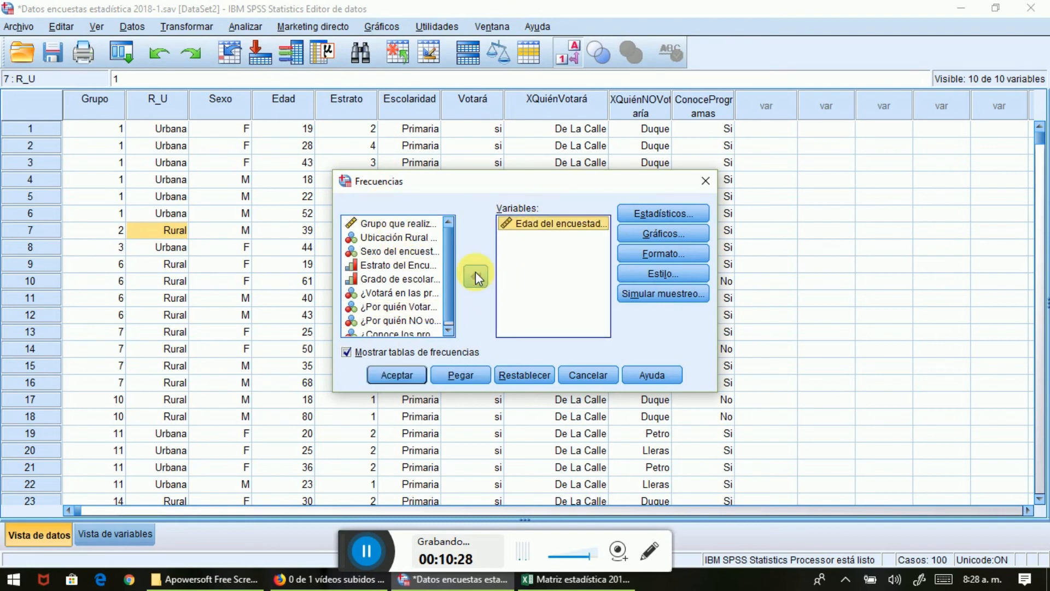
Step: Configure the frequency statistics with Cuartiles and Puntos de corte para 10 grupos iguales selected and Suma excluded
click(663, 215)
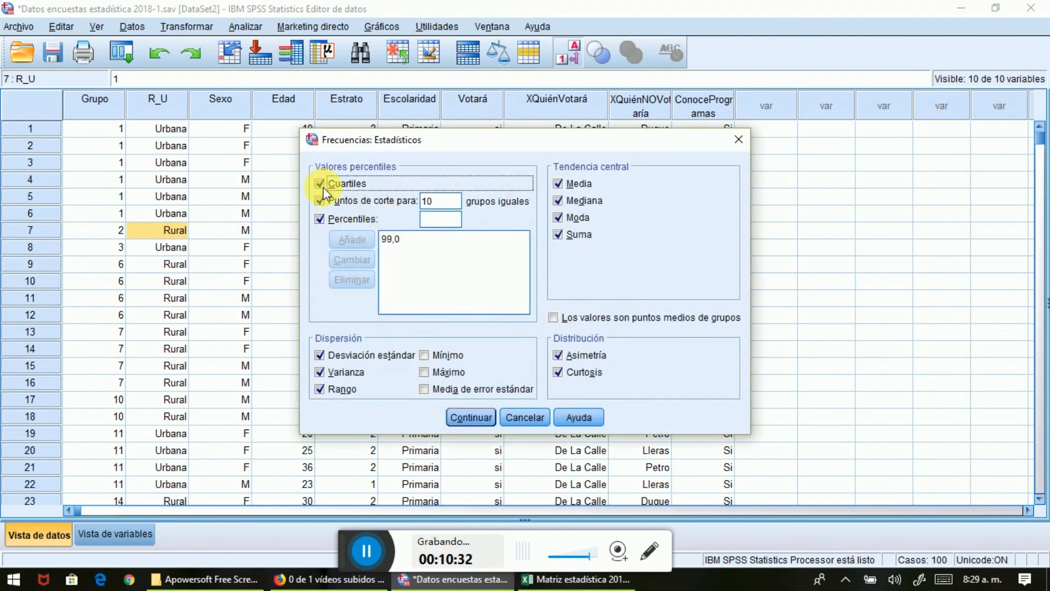
click(320, 202)
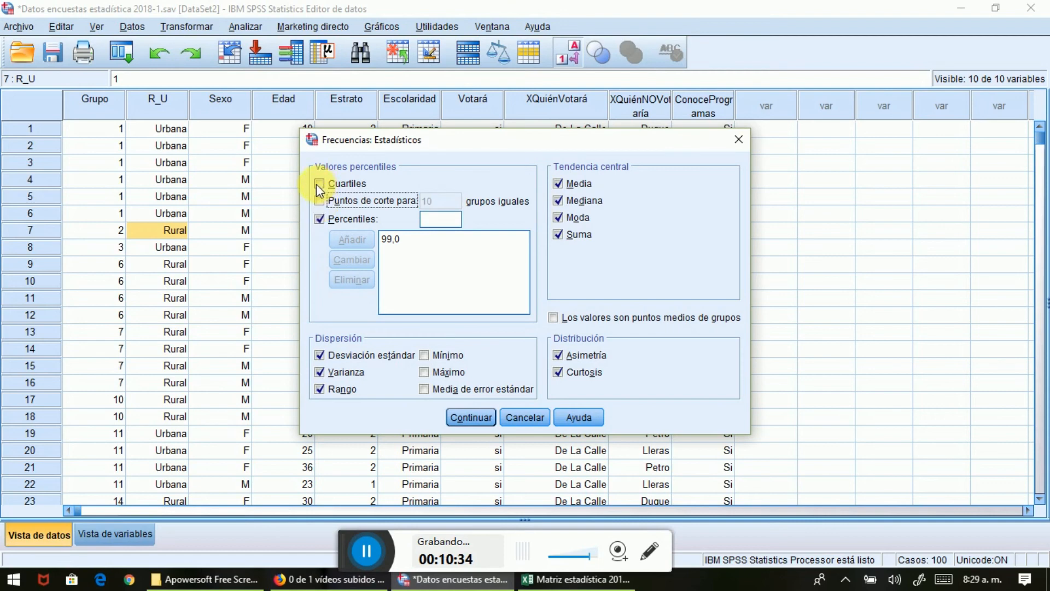
click(317, 185)
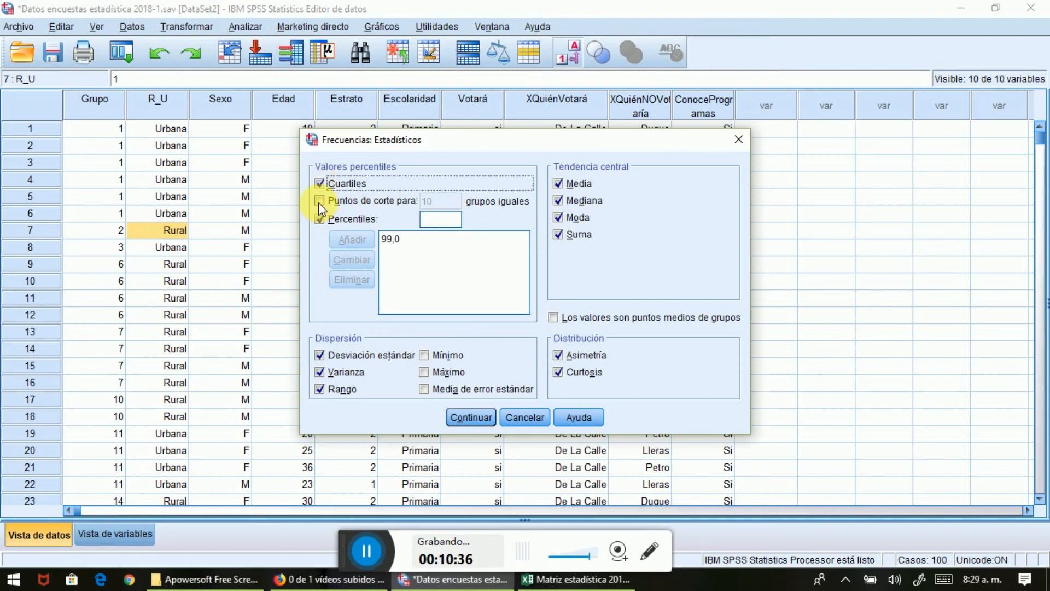
click(319, 202)
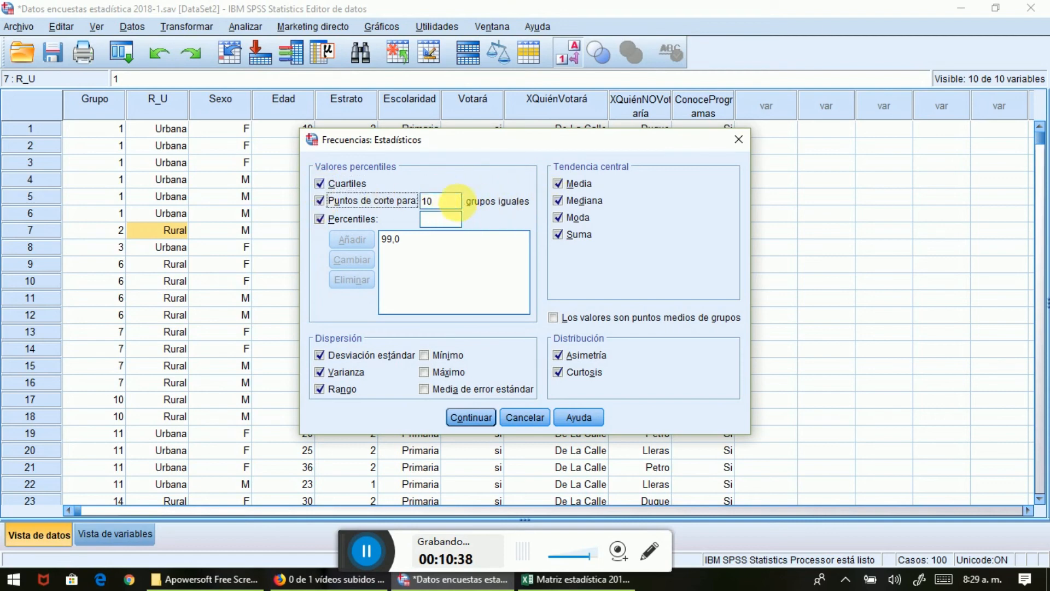
click(407, 241)
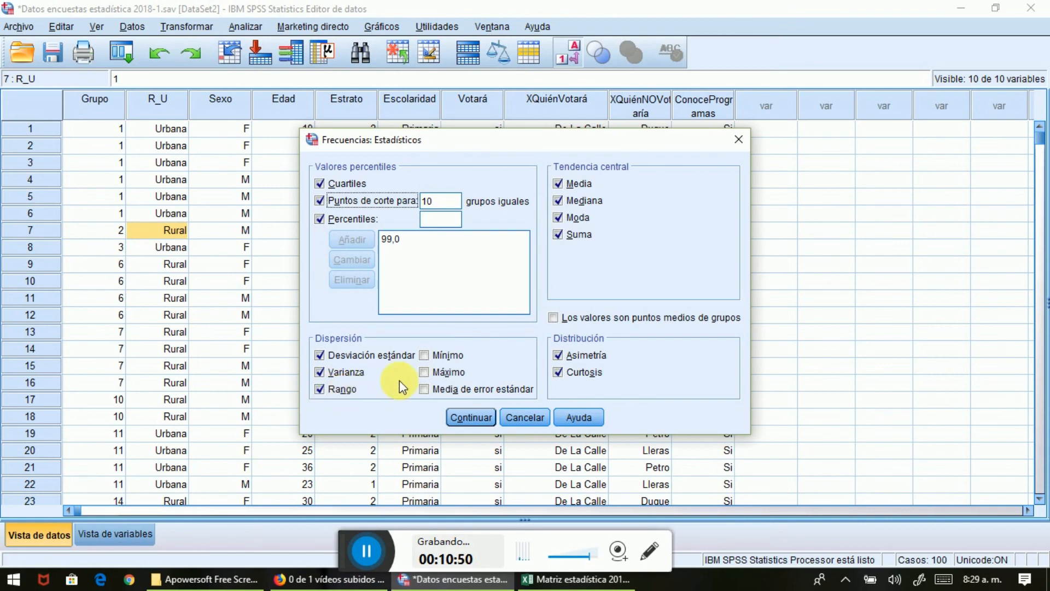
click(560, 233)
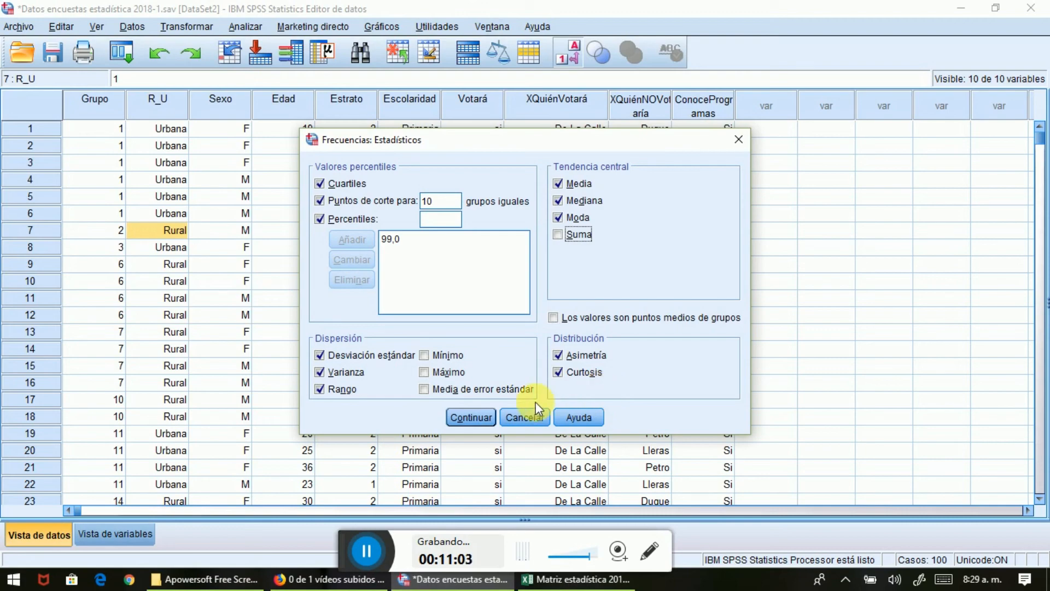
click(478, 417)
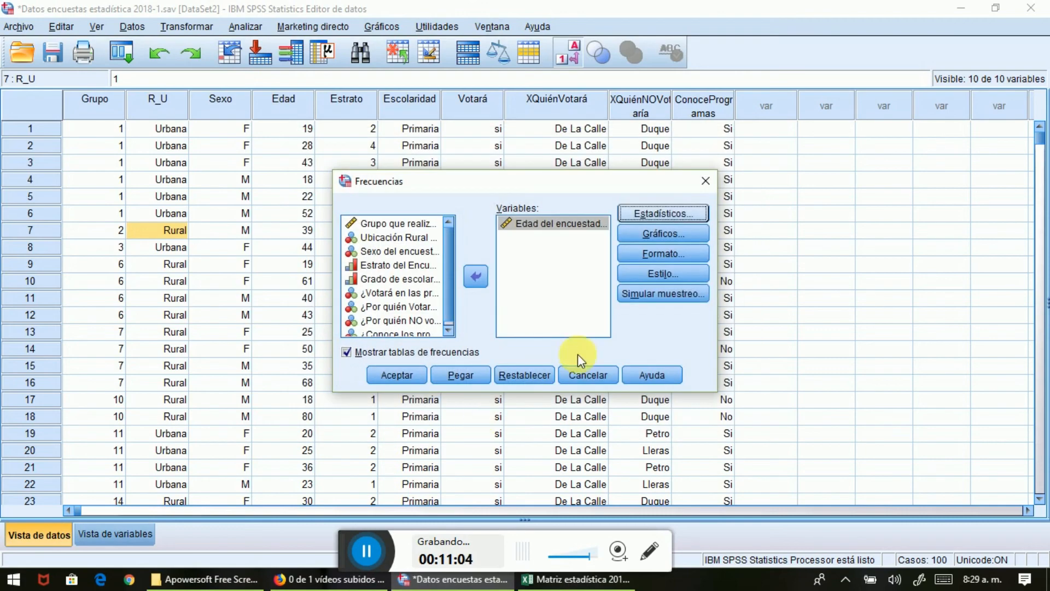
Step: Set the chart type to Gráficos de barras with Frecuencias as chart values and run the age frequency analysis
click(670, 232)
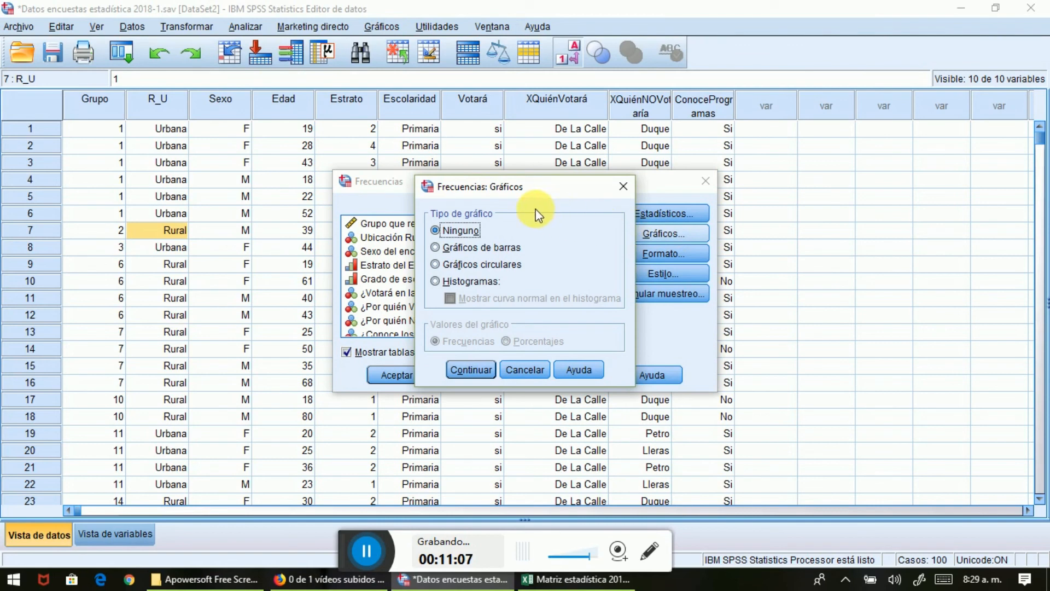
click(435, 247)
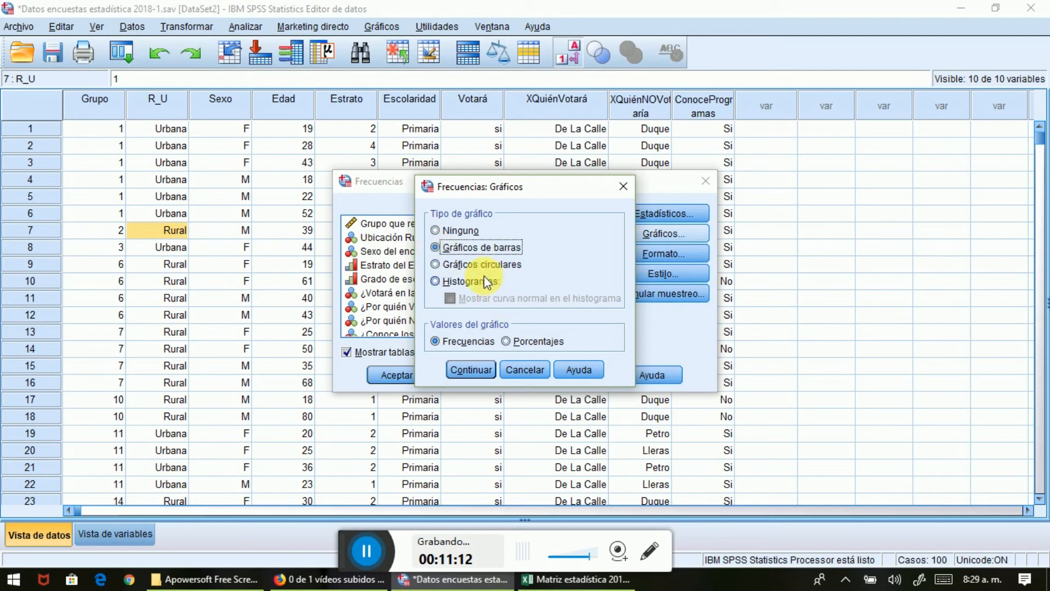
click(437, 265)
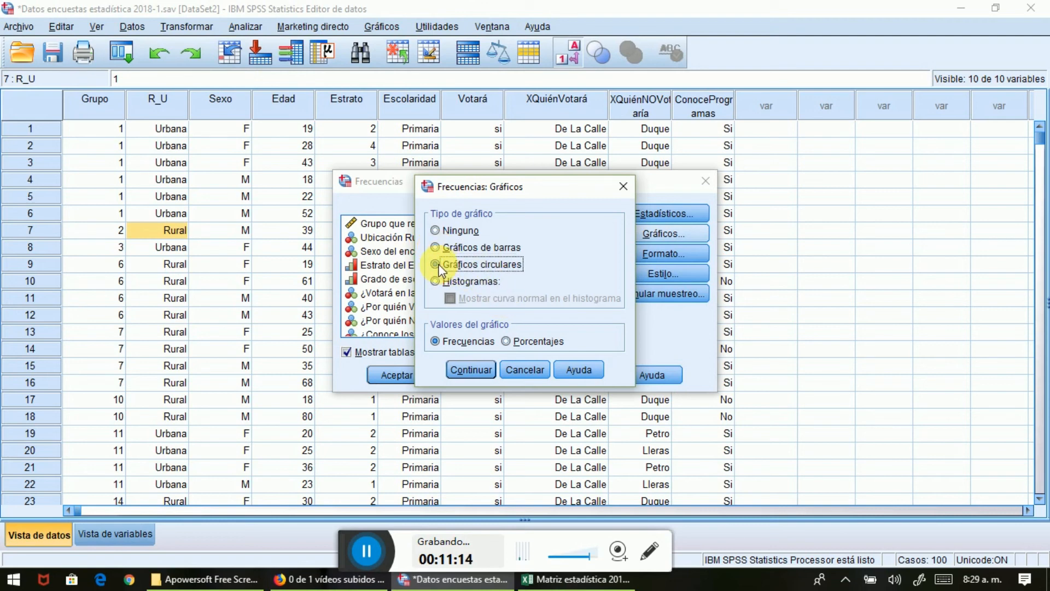
click(436, 247)
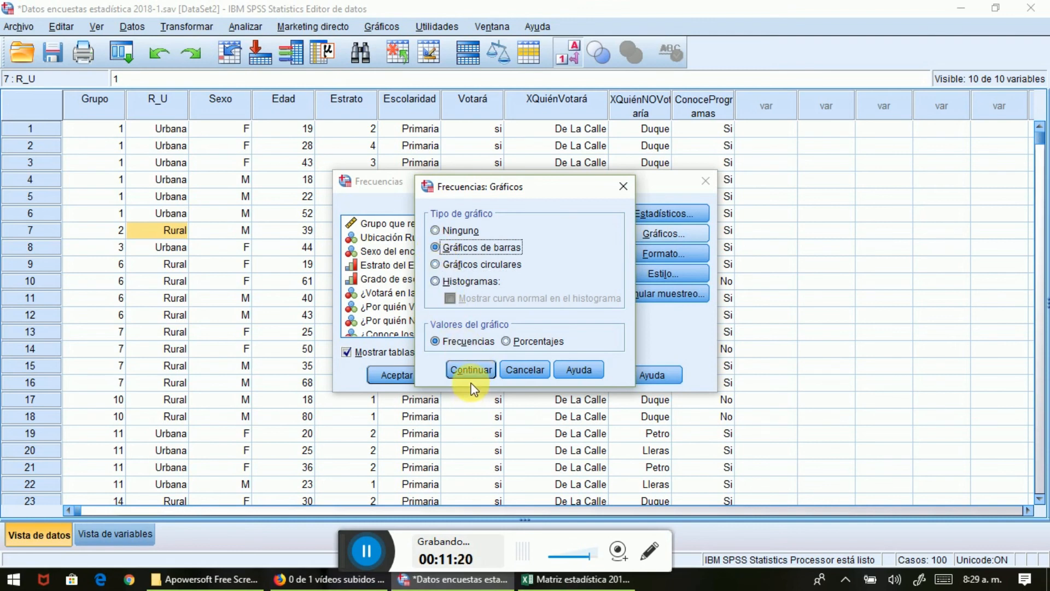
click(462, 369)
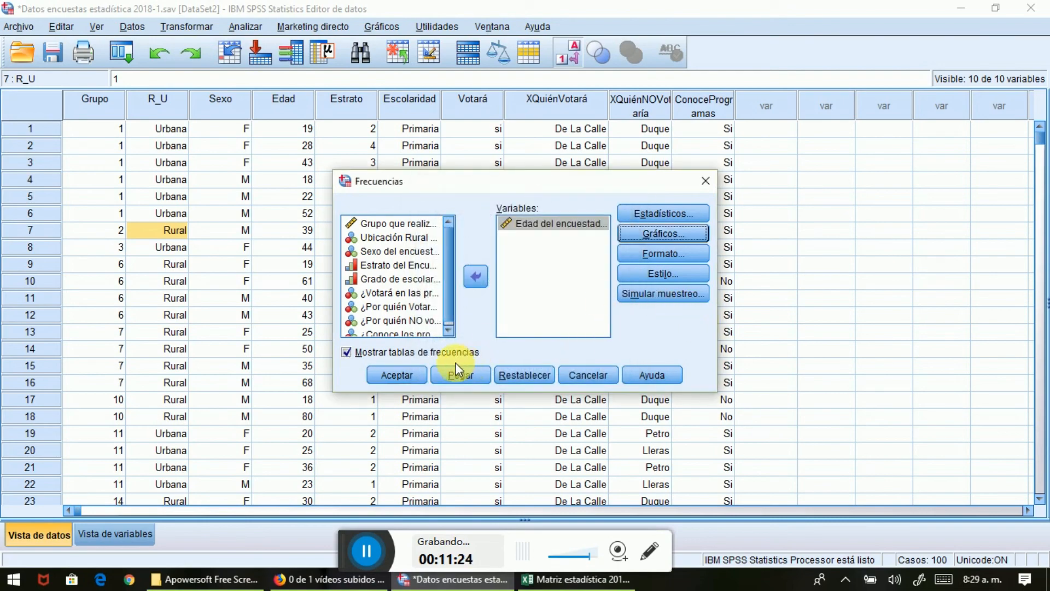
click(394, 375)
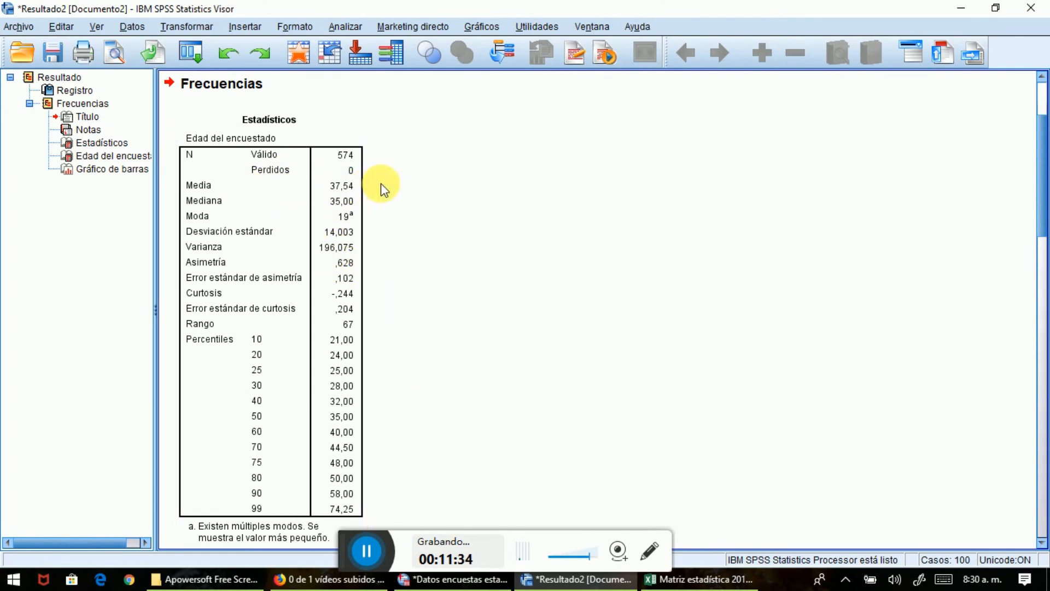
Step: Examine the Estadísticos table, the Edad del encuestado frequency table with its percentage columns, and the age bar chart in the output
click(342, 187)
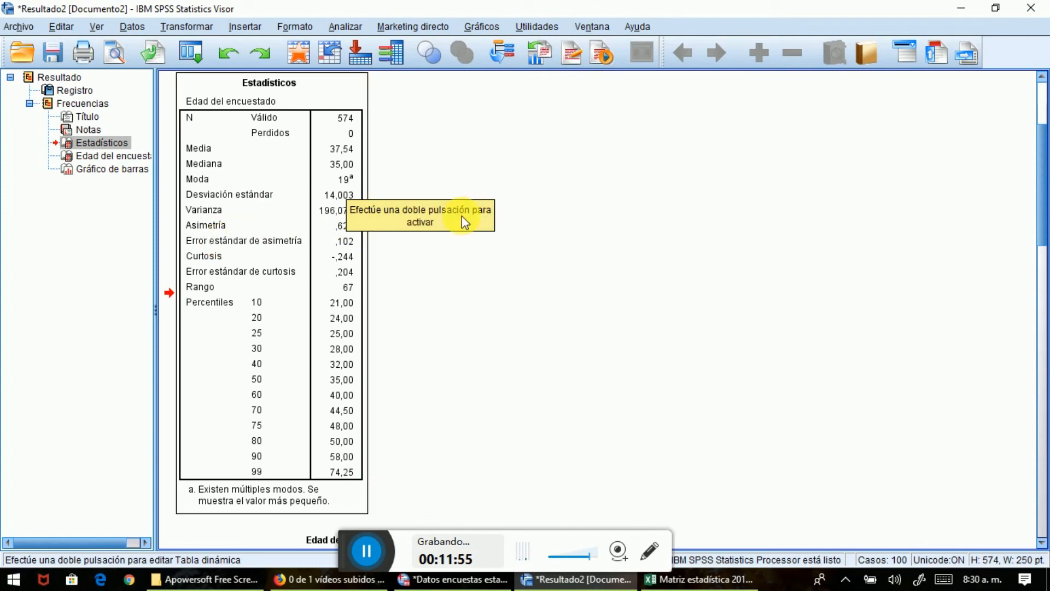
click(393, 213)
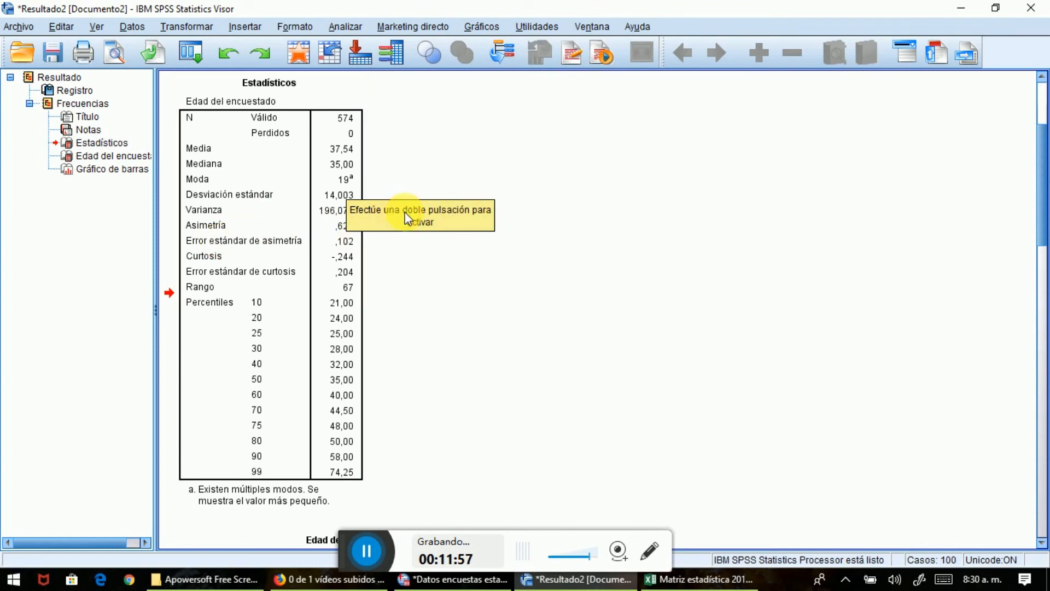
click(262, 229)
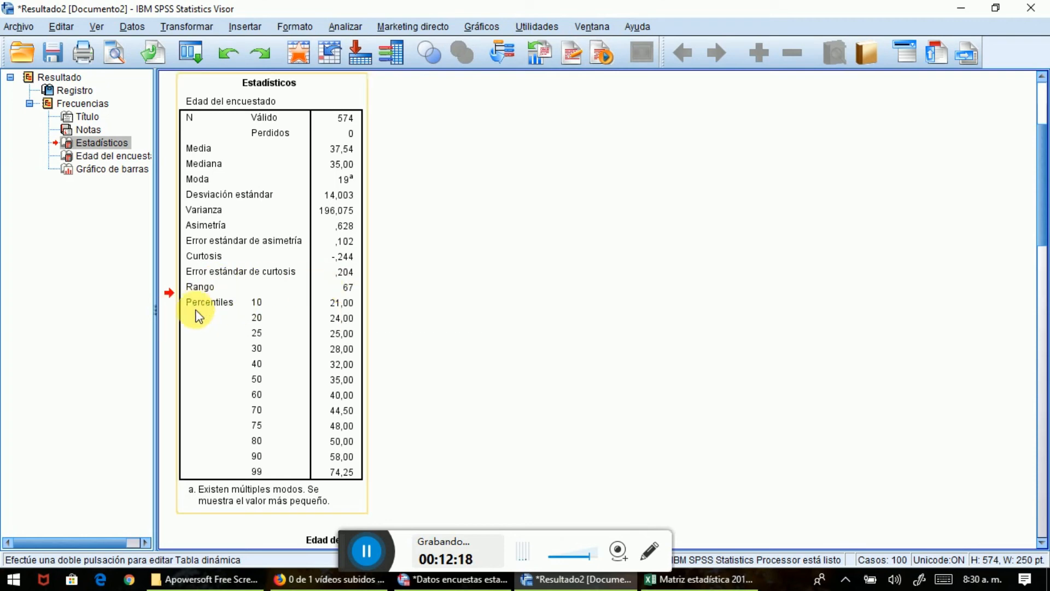
scroll(600, 404, down, 5)
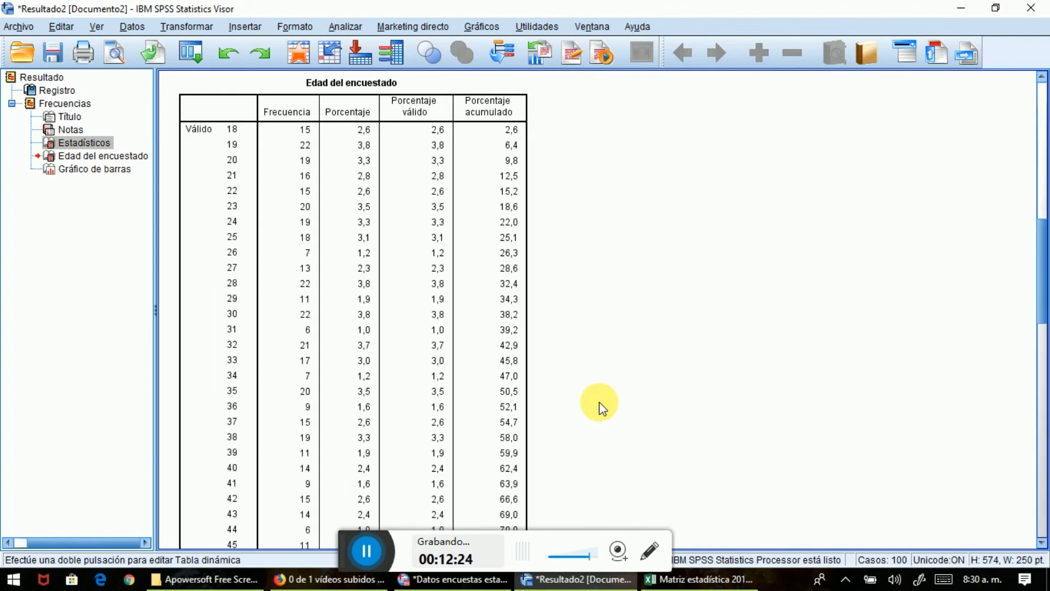
click(313, 113)
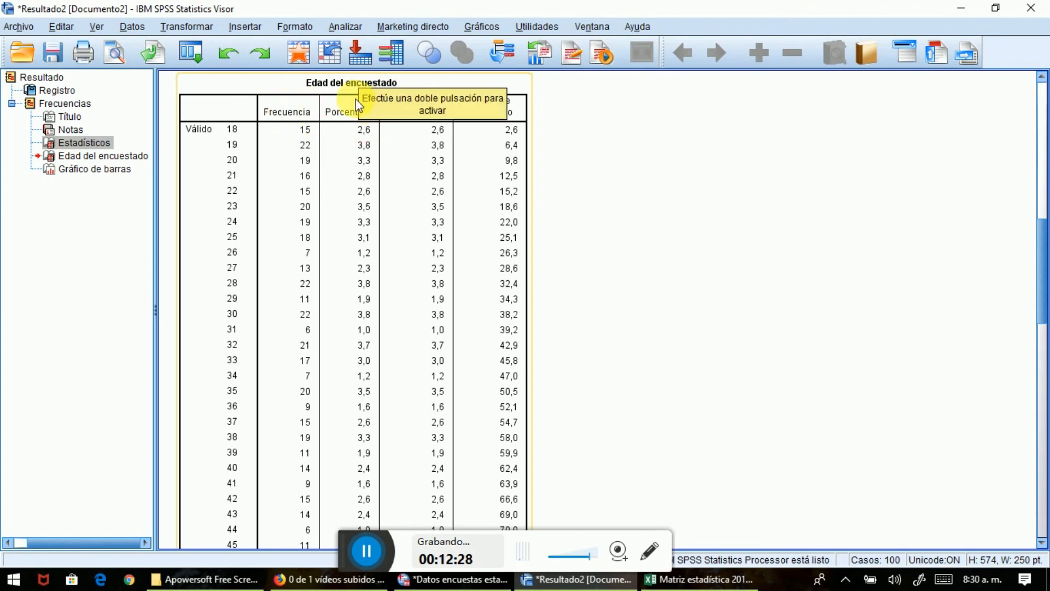
click(408, 98)
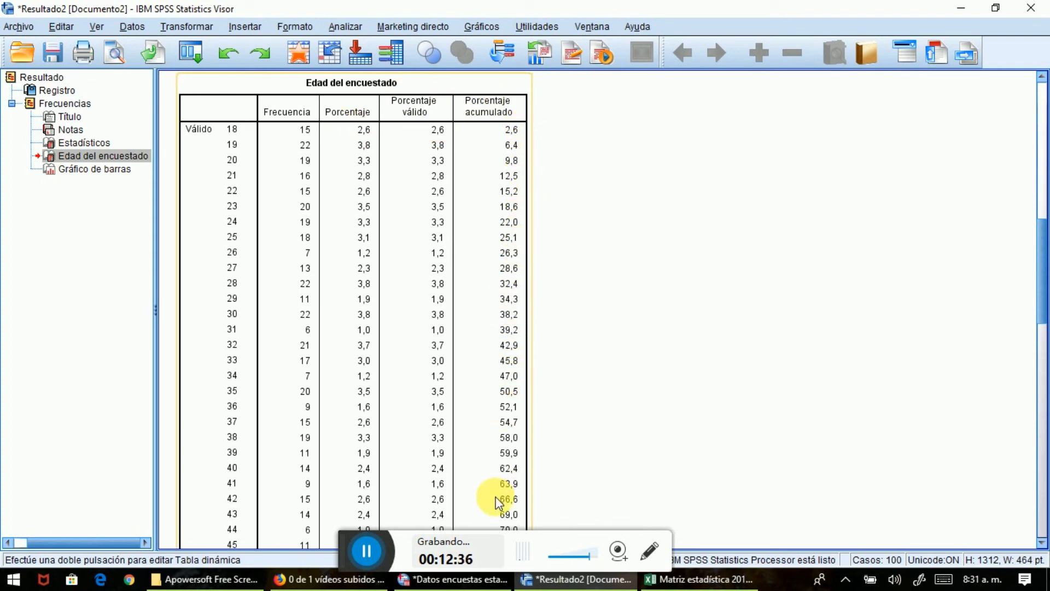
click(424, 172)
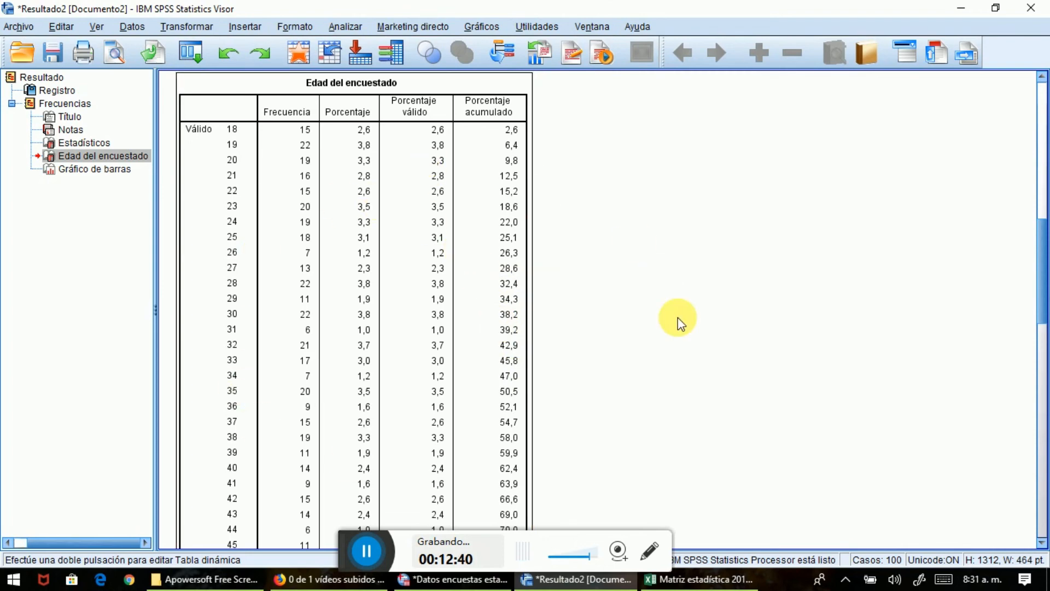
scroll(677, 317, down, 10)
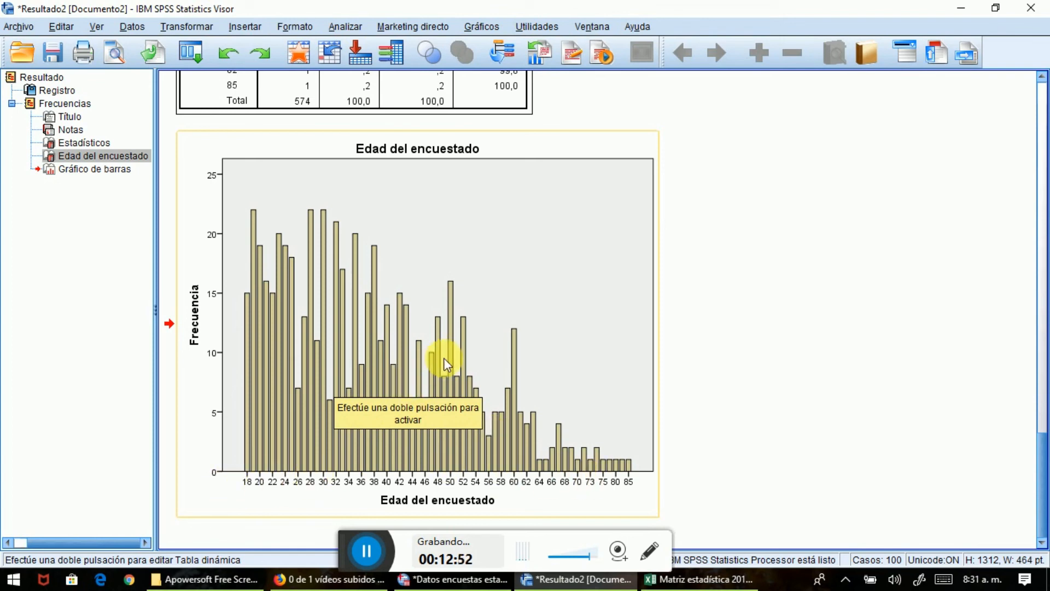
Step: Open the Edad del encuestado bar chart for editing and show data labels with the count on its bars
click(403, 303)
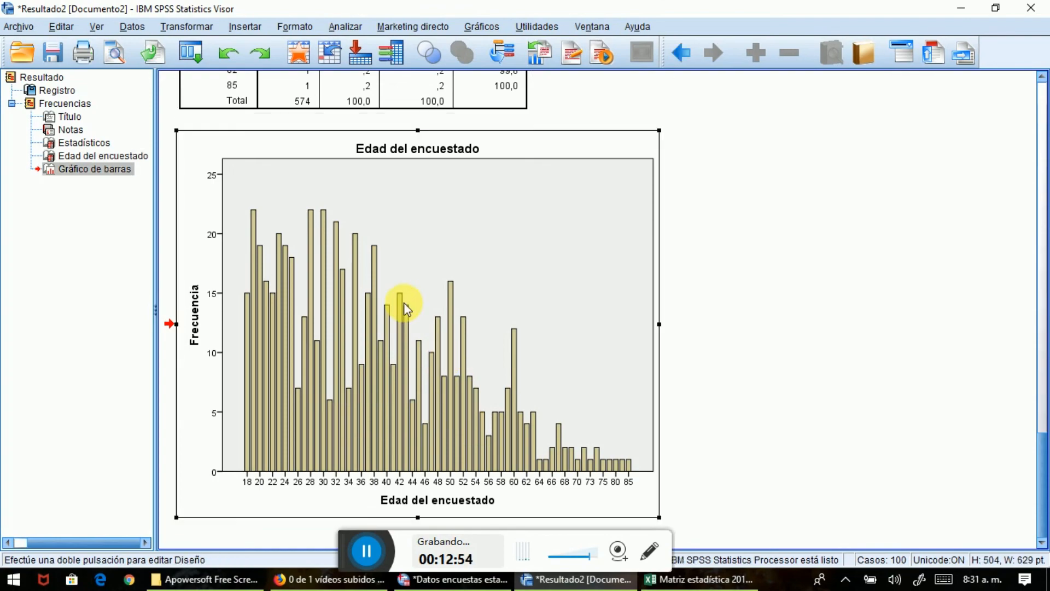
double_click(366, 346)
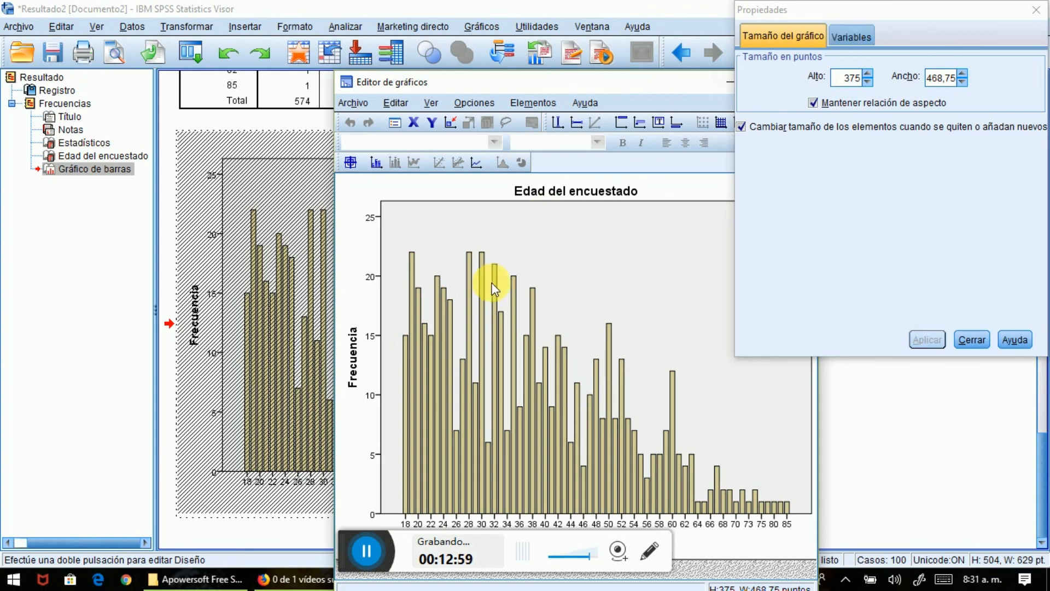
click(972, 340)
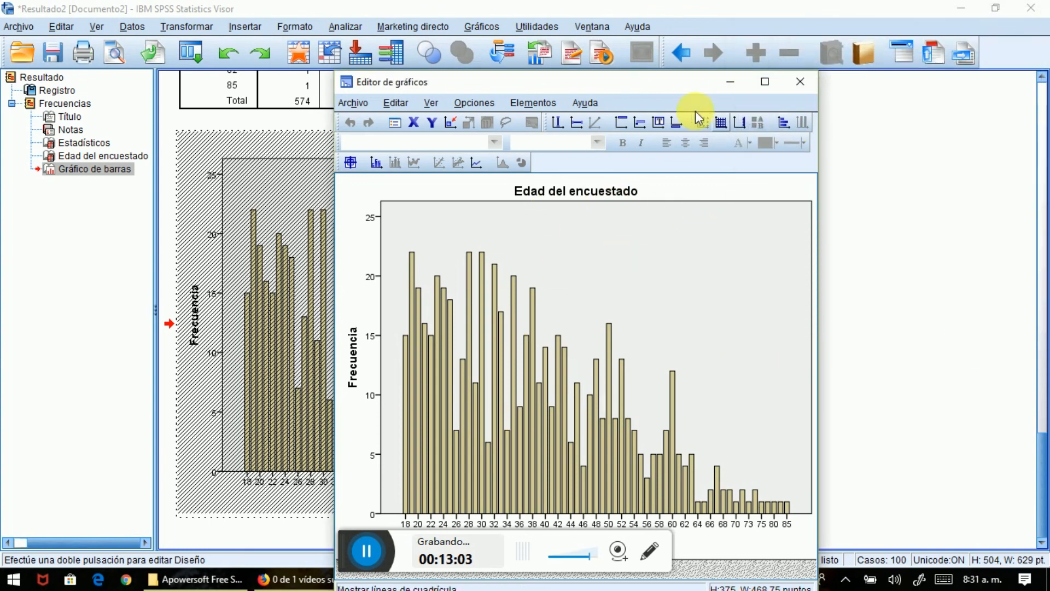
click(376, 164)
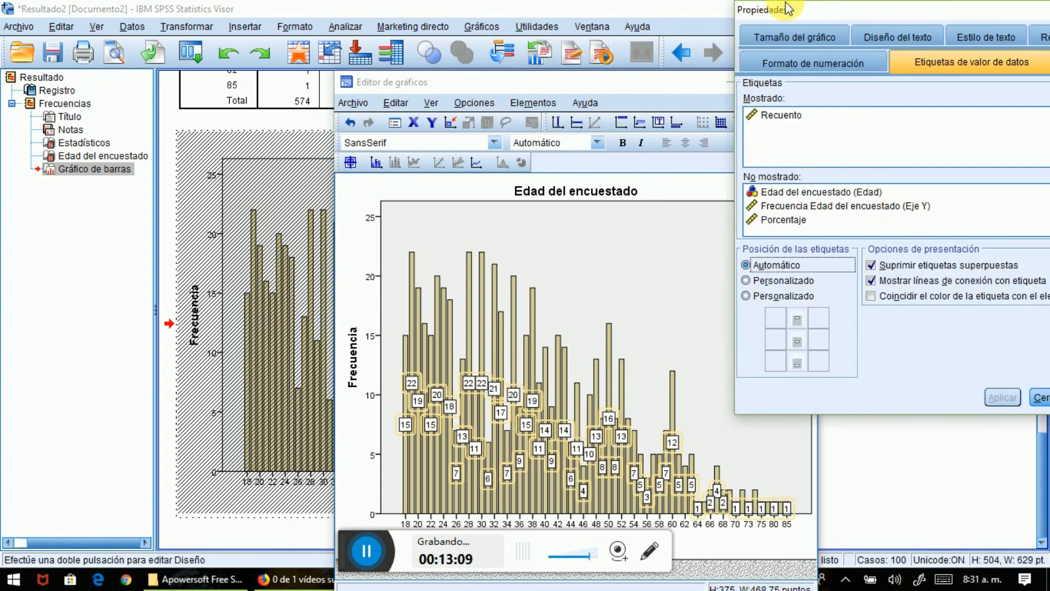
Step: Fill the bar chart's data labels with red (239, 51, 56) and close the chart editor
drag(780, 11, 625, 26)
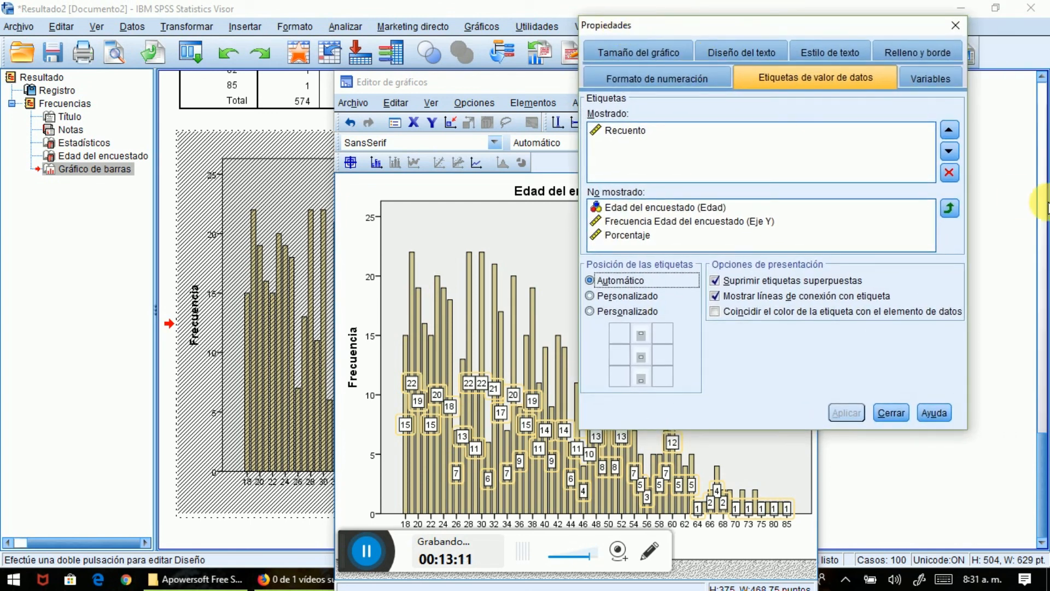
click(725, 52)
click(624, 54)
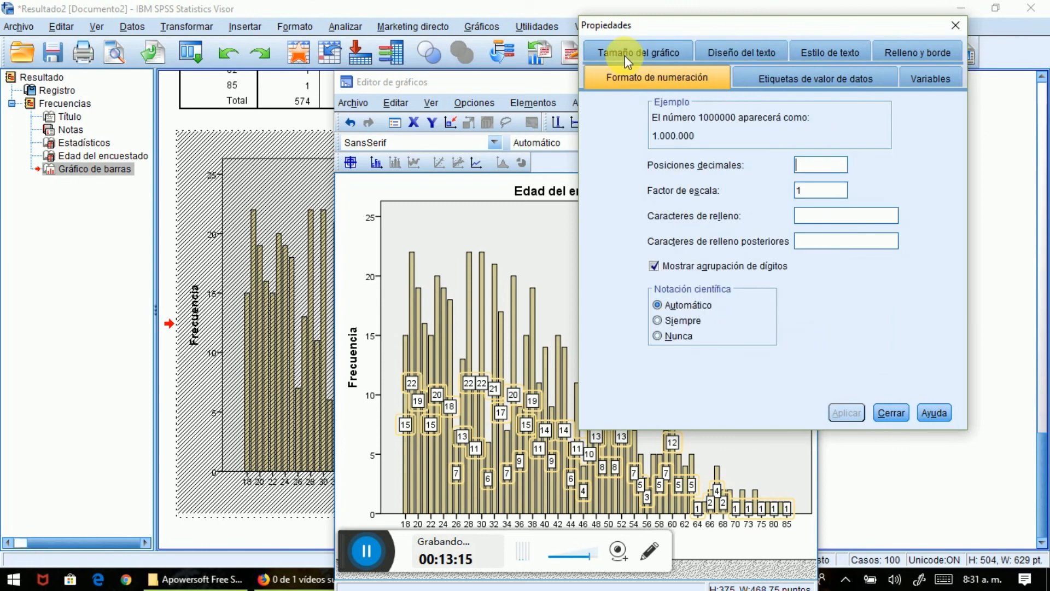
click(910, 46)
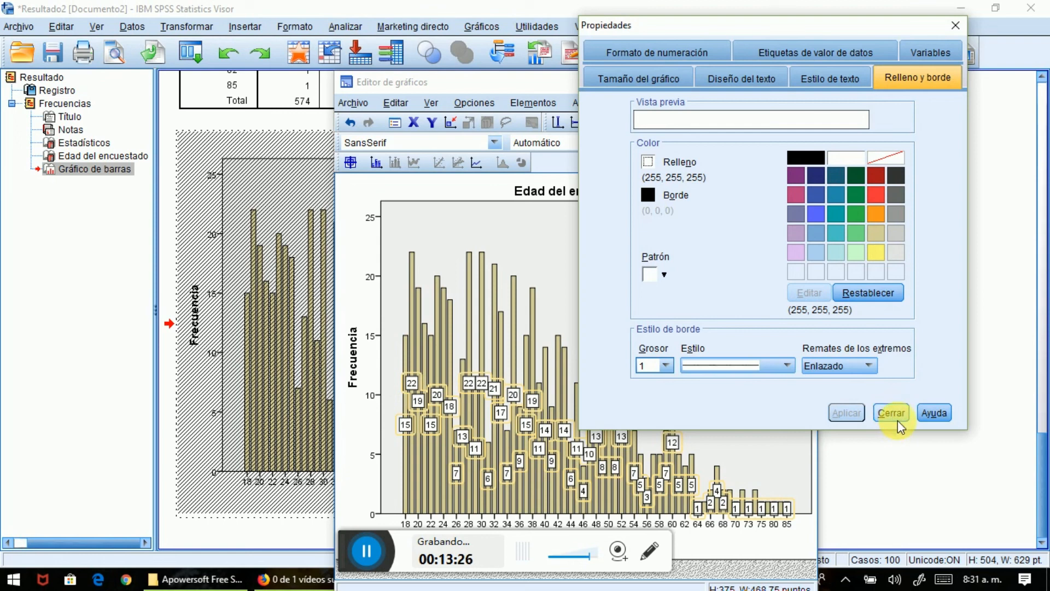
click(870, 192)
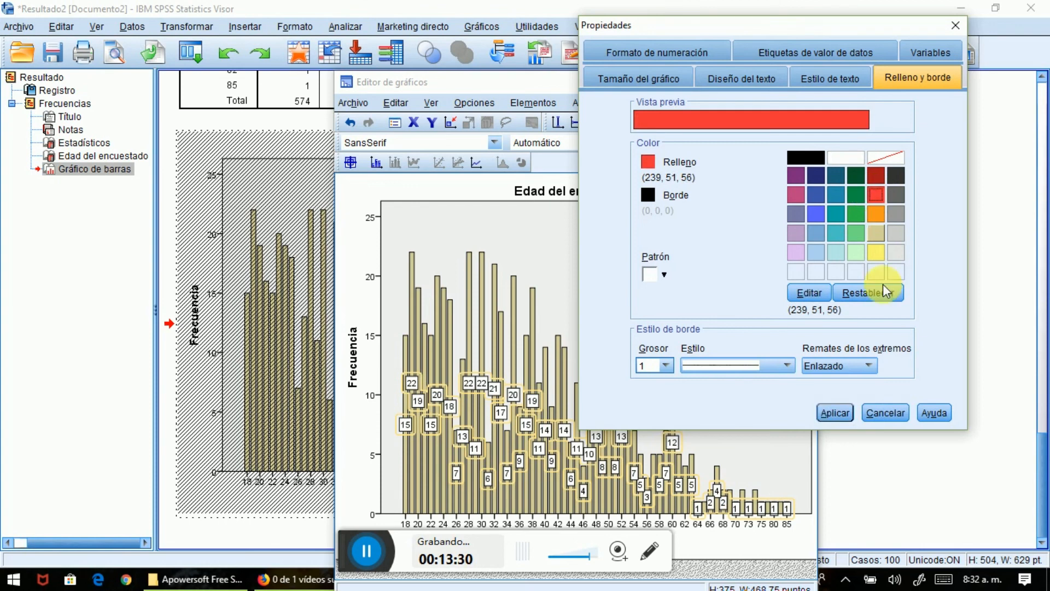
click(837, 415)
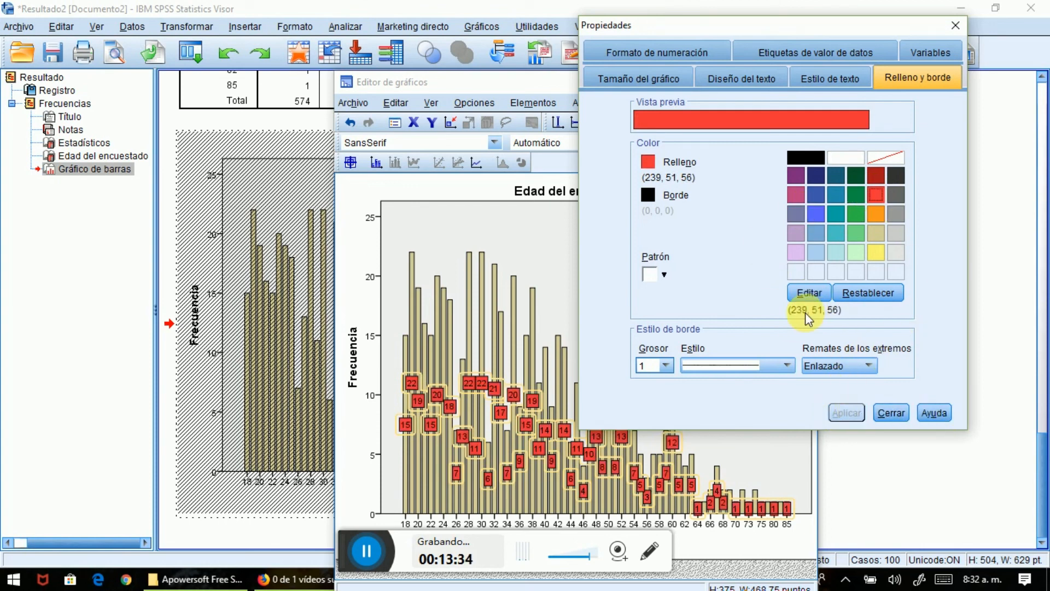
click(955, 25)
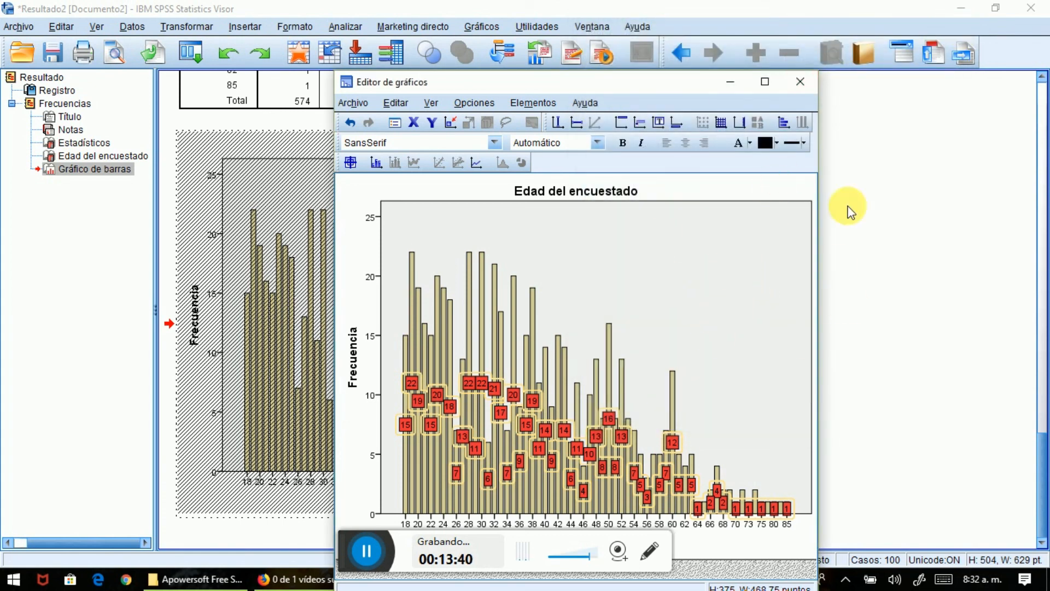
click(805, 82)
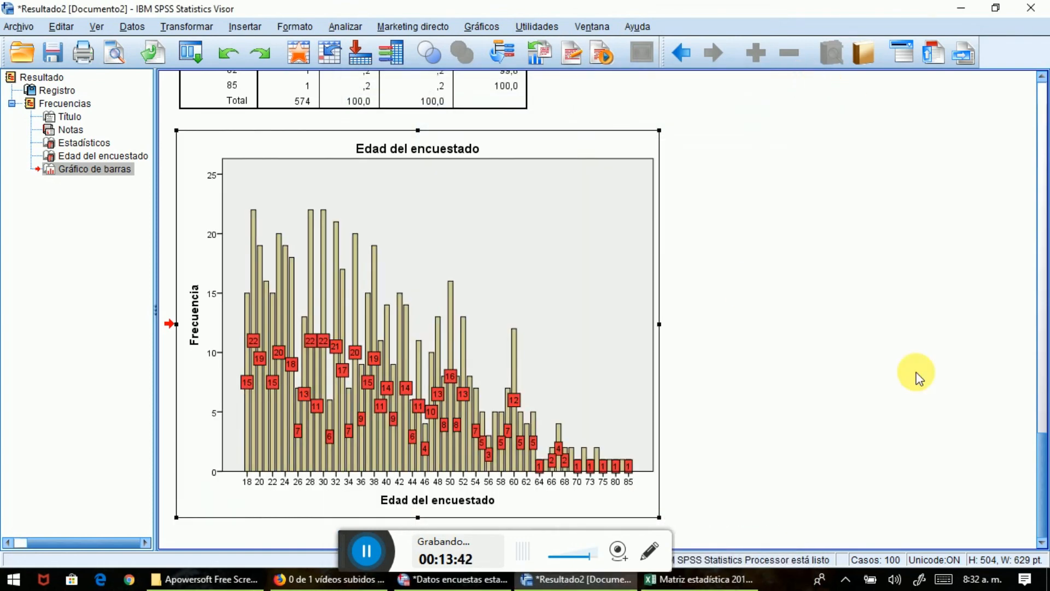
click(1041, 353)
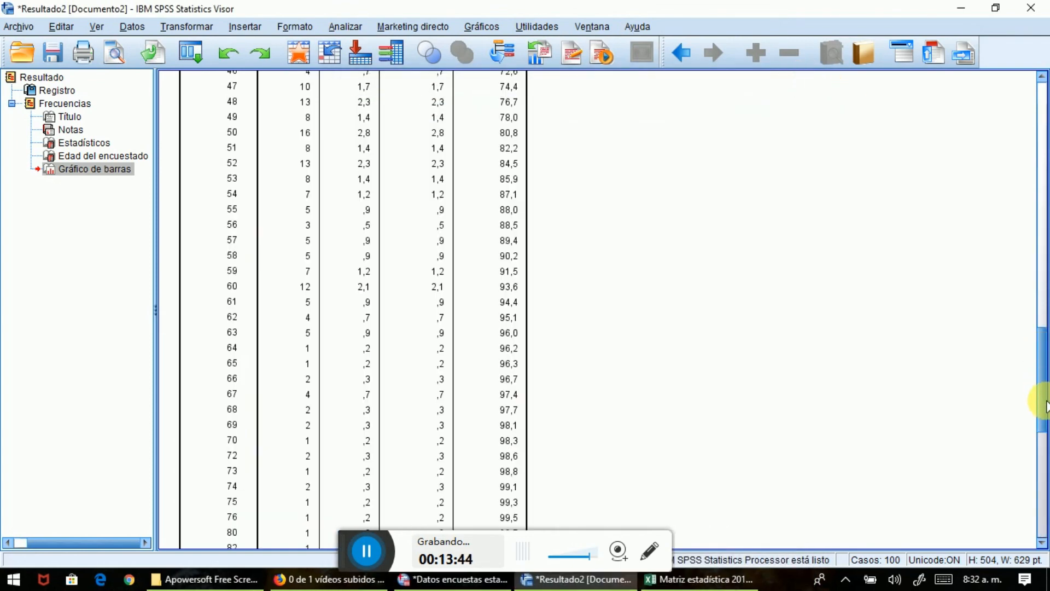
drag(1042, 363, 1042, 464)
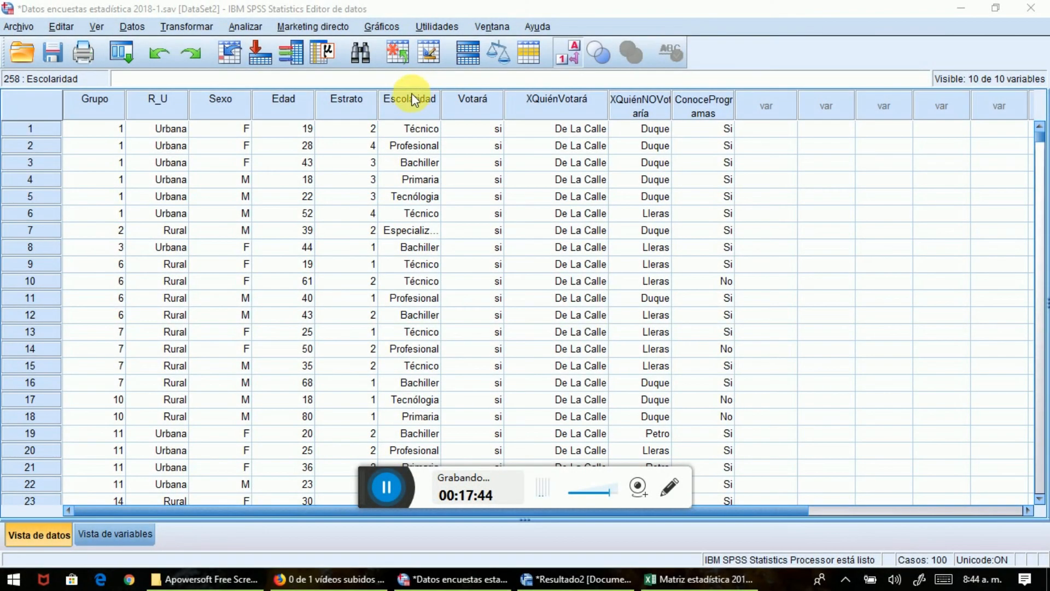
Step: Run a Frecuencias analysis of the Grado de escolaridad variable from the data editor and review its pie chart against the earlier one
click(412, 112)
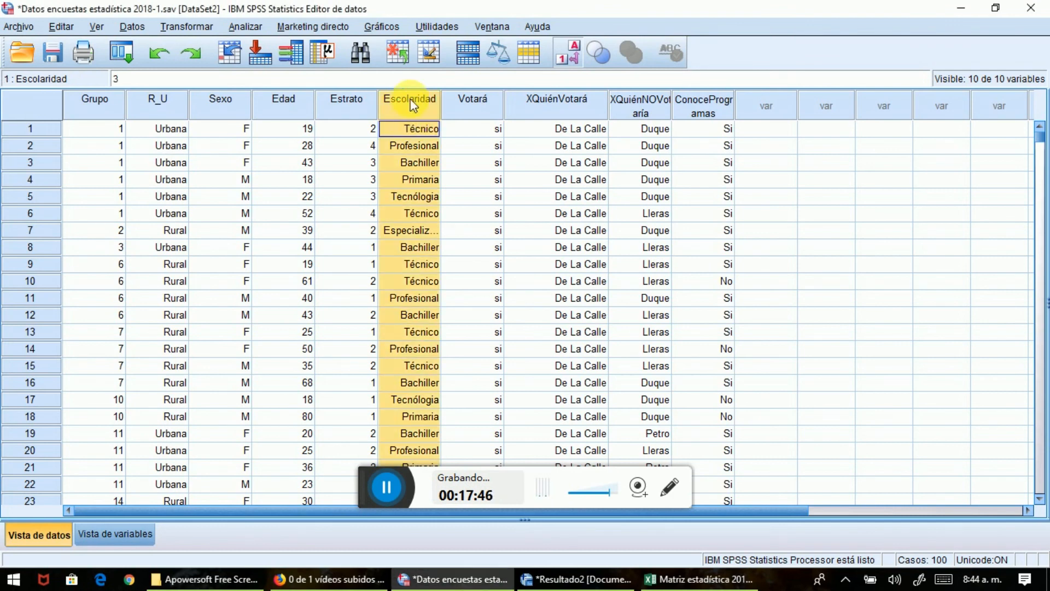
click(466, 105)
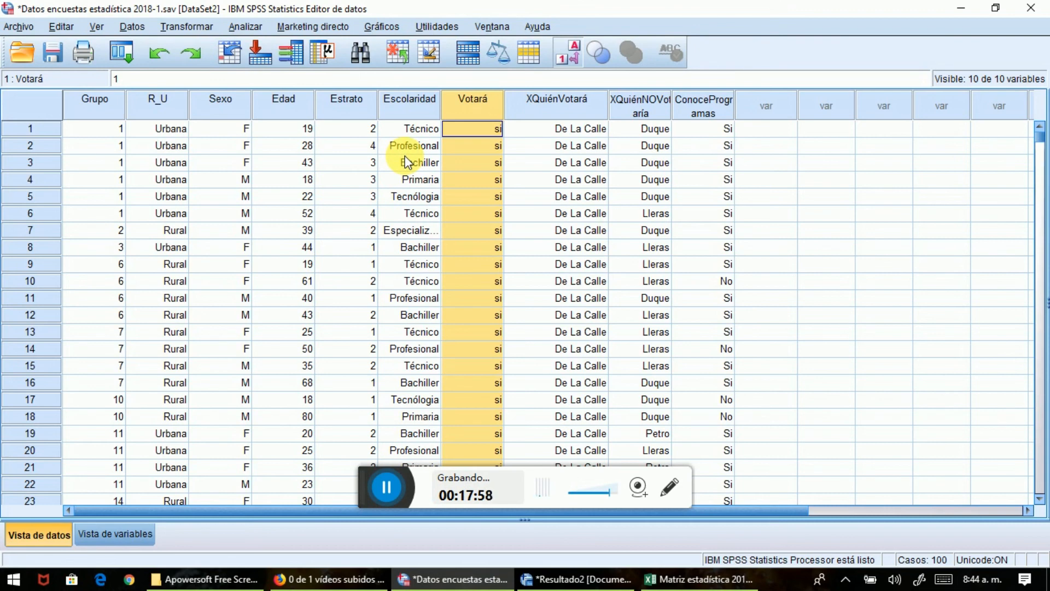
click(250, 28)
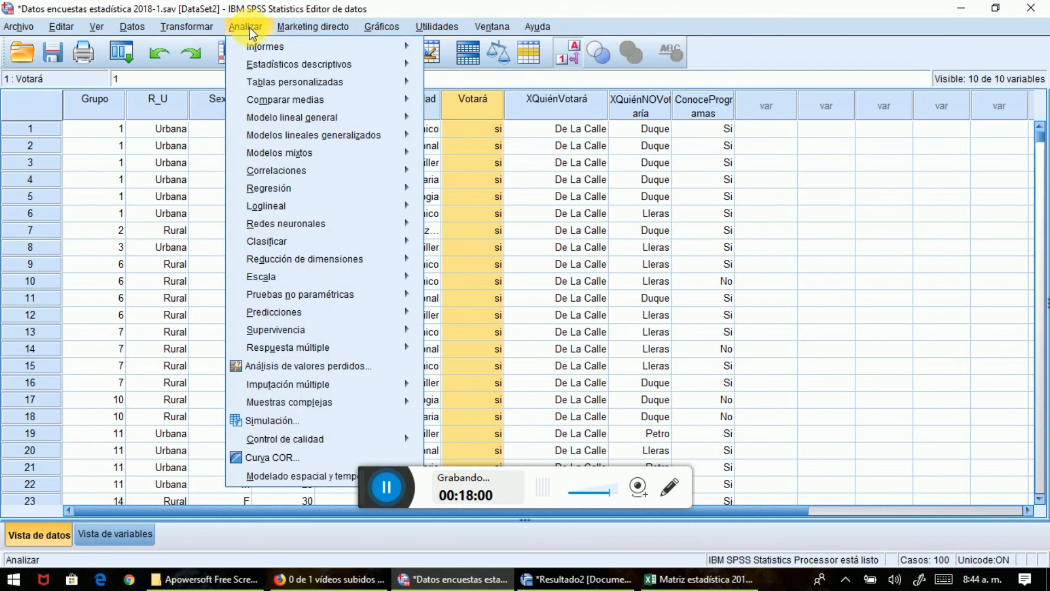
mouse_move(278, 66)
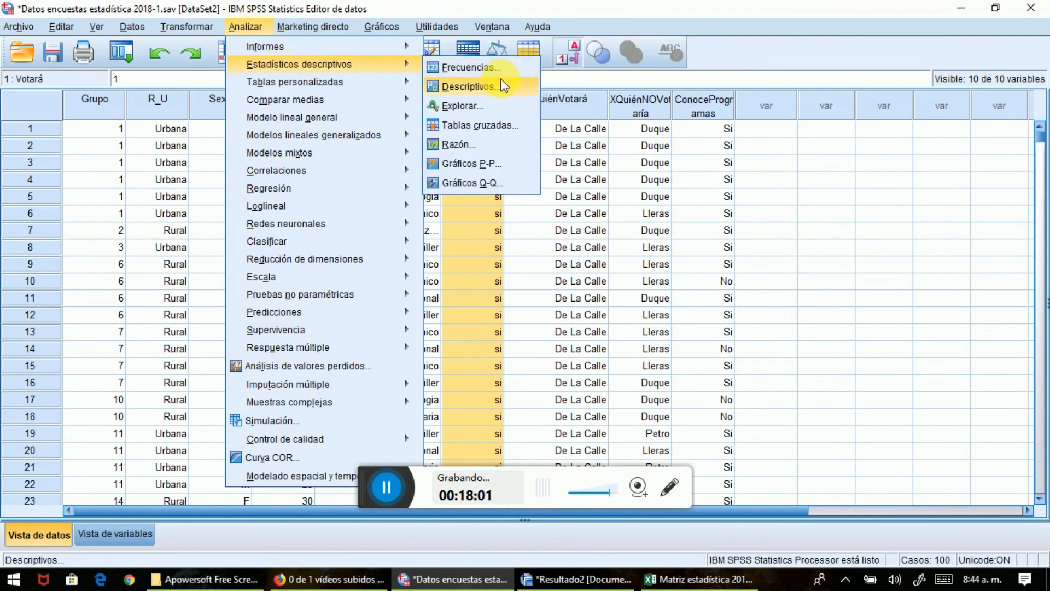
click(489, 69)
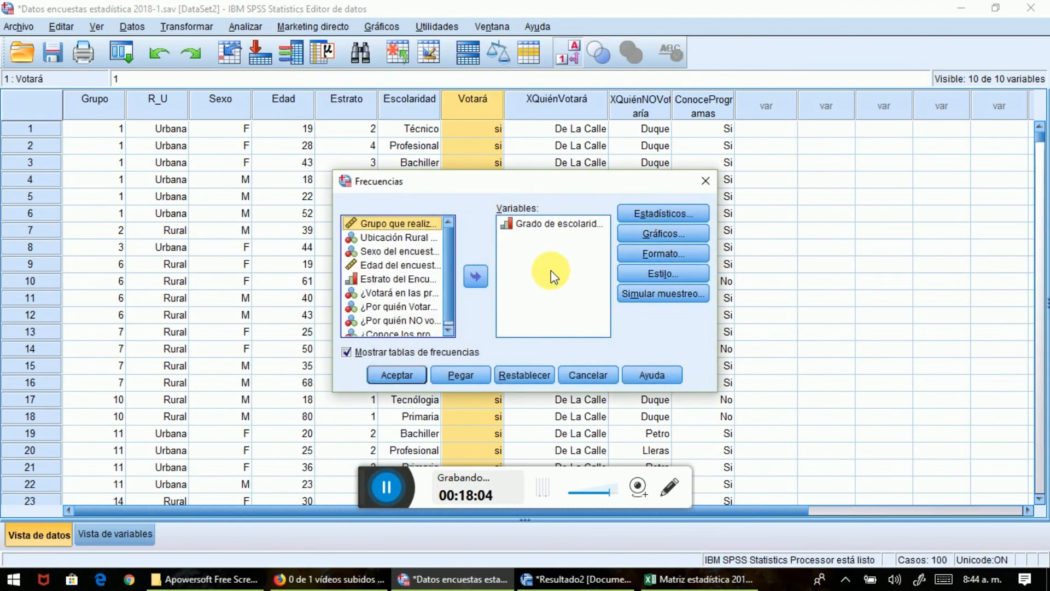
click(390, 375)
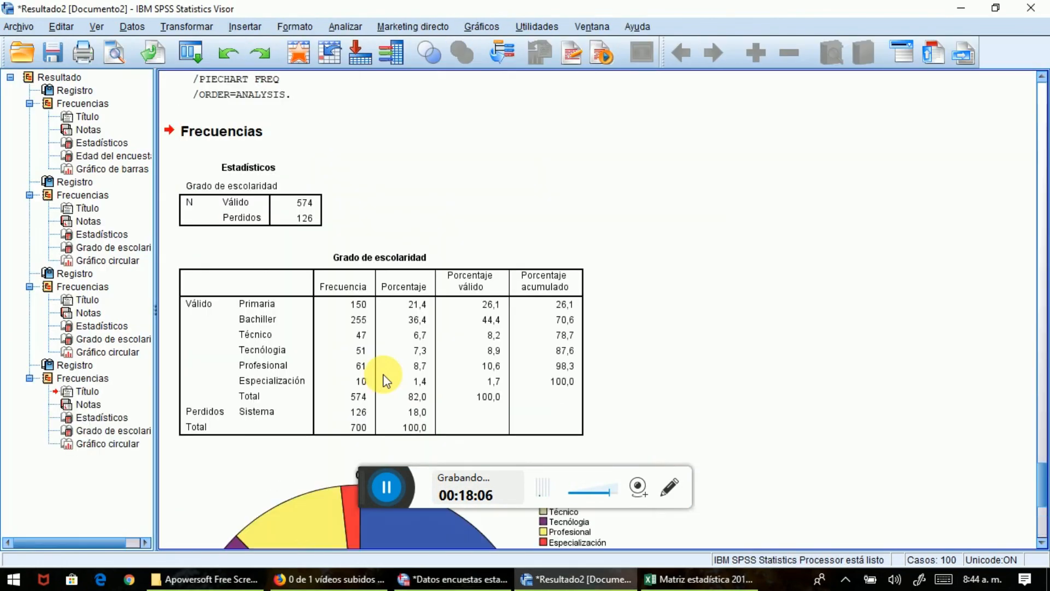
scroll(1039, 180, up, 15)
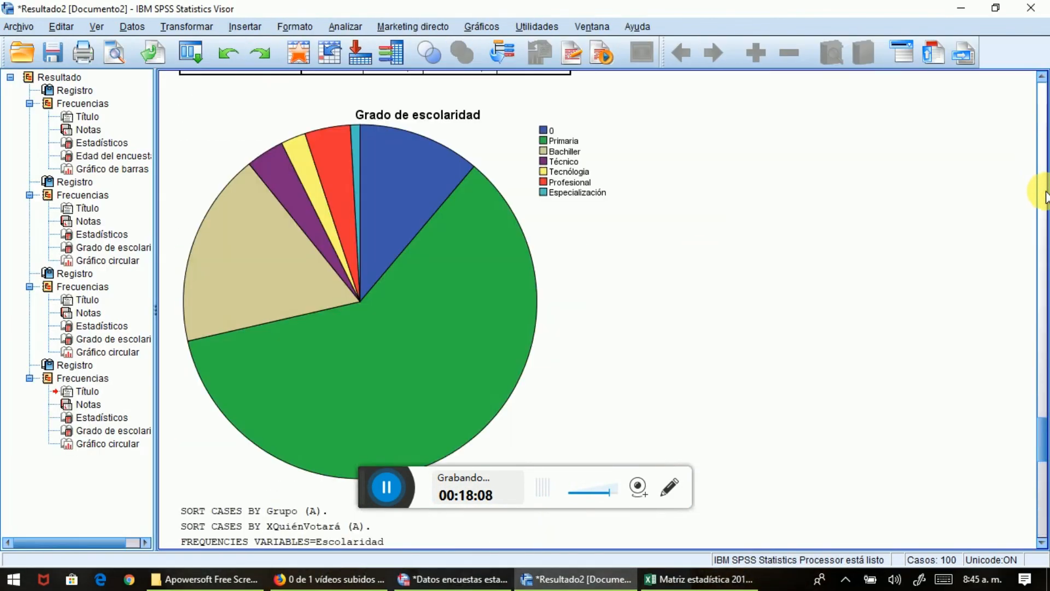
drag(1034, 211, 1042, 520)
click(488, 307)
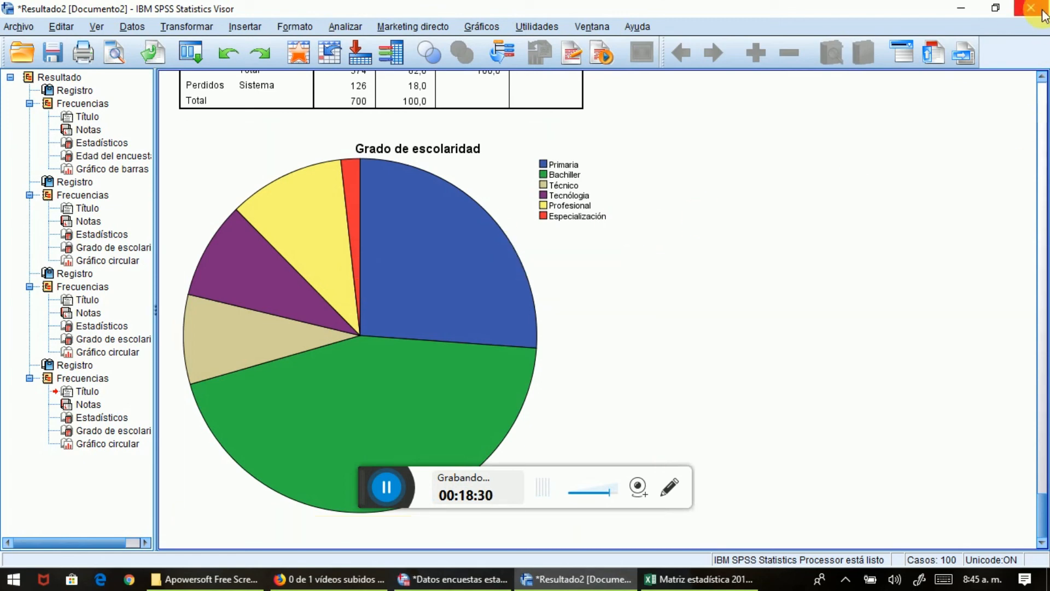
Step: Examine the Grado de escolaridad frequency table above the latest pie chart, and return to the survey data editor
click(1042, 78)
drag(1043, 82, 1042, 82)
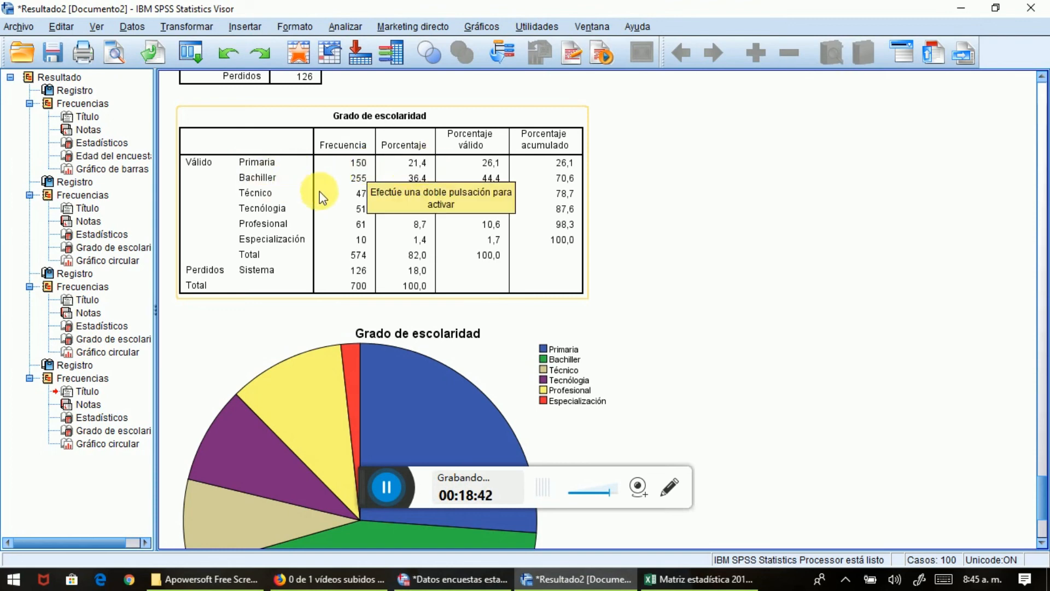
click(410, 183)
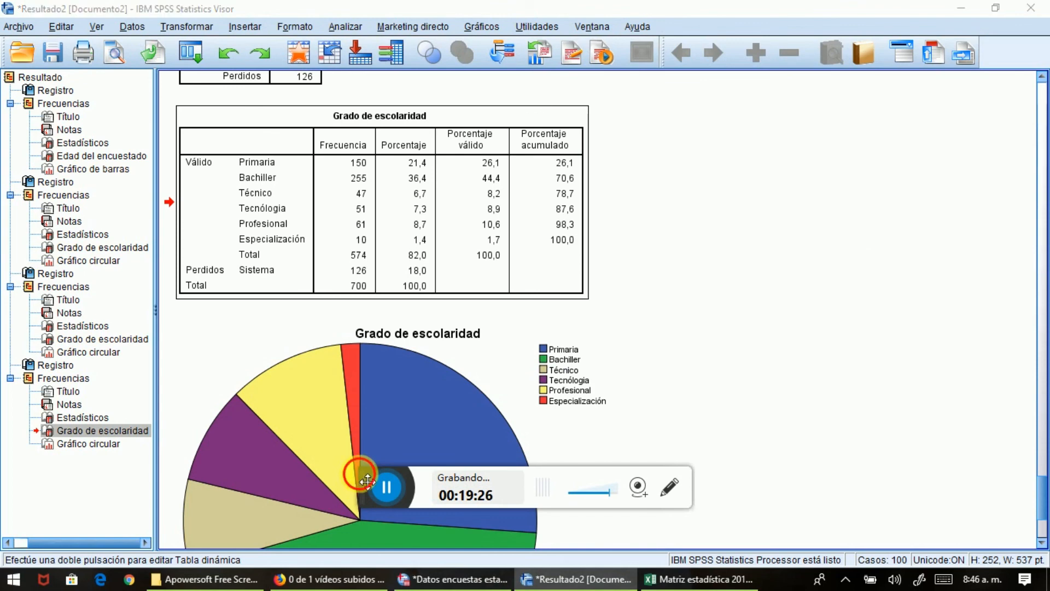
drag(356, 476, 355, 539)
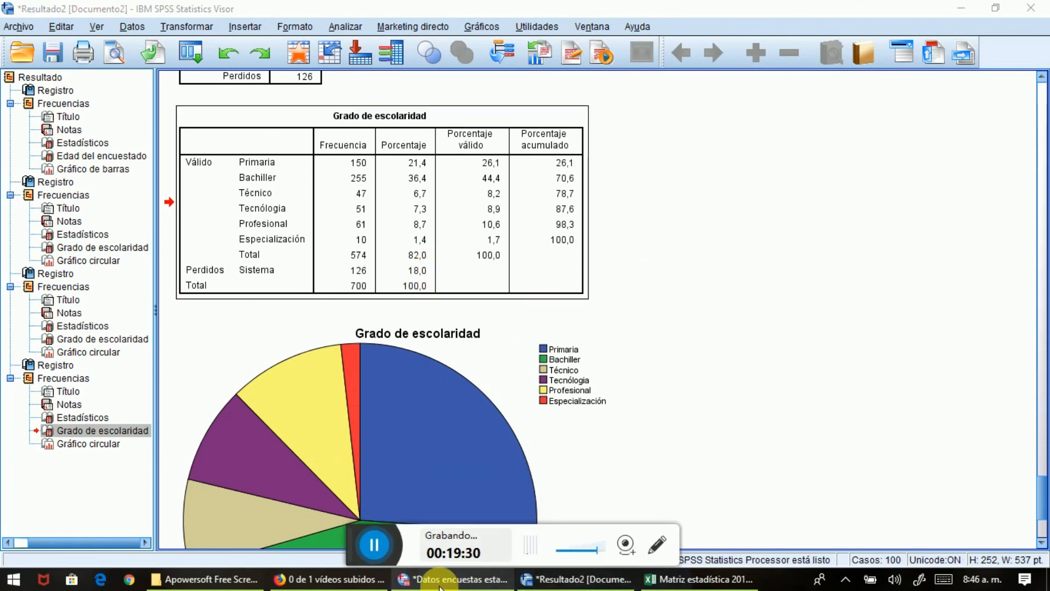
click(438, 584)
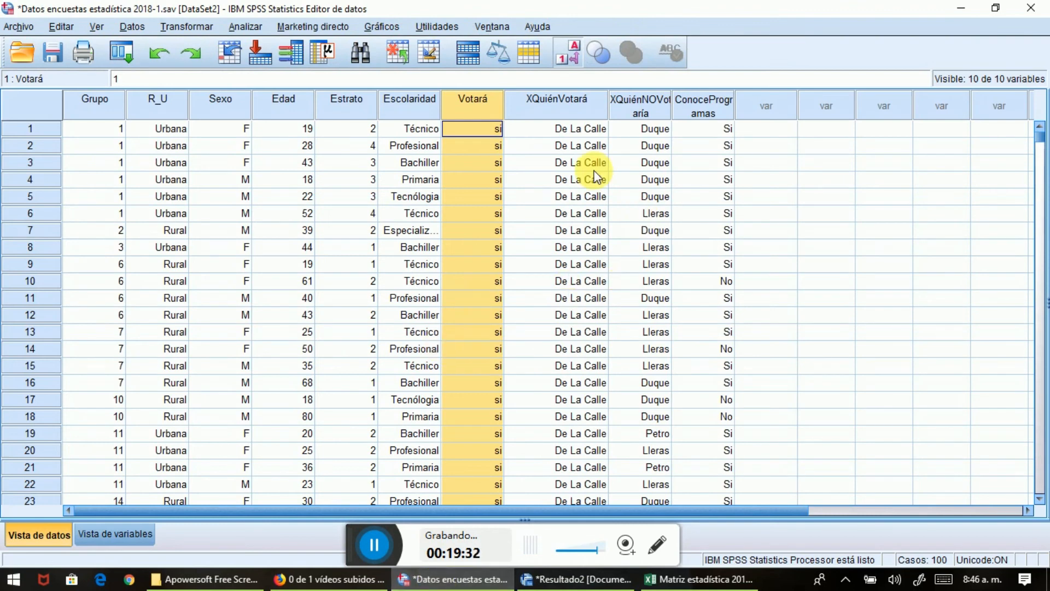
click(540, 146)
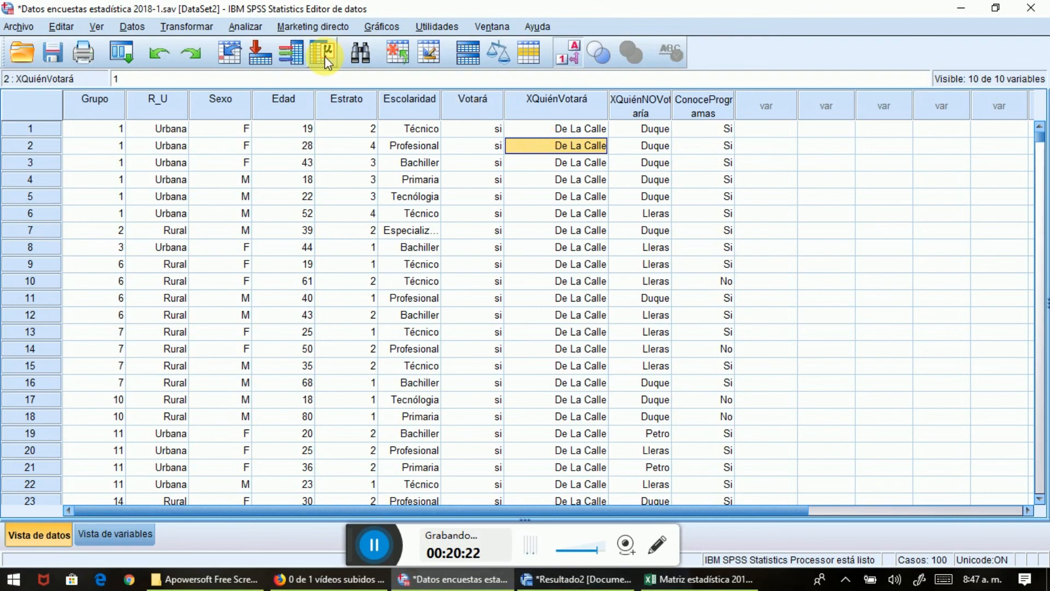
click(244, 26)
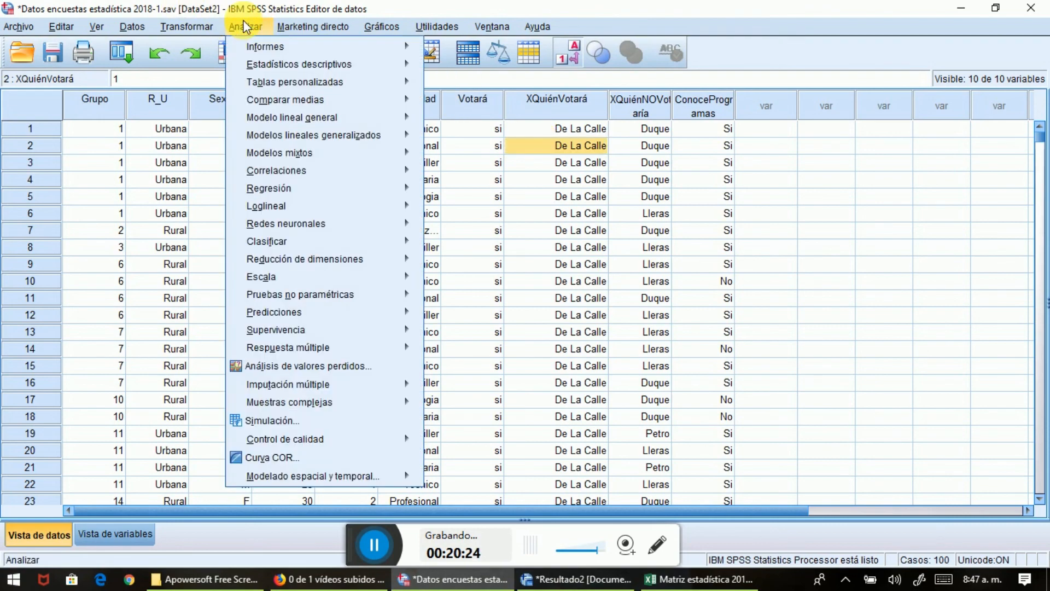
mouse_move(316, 65)
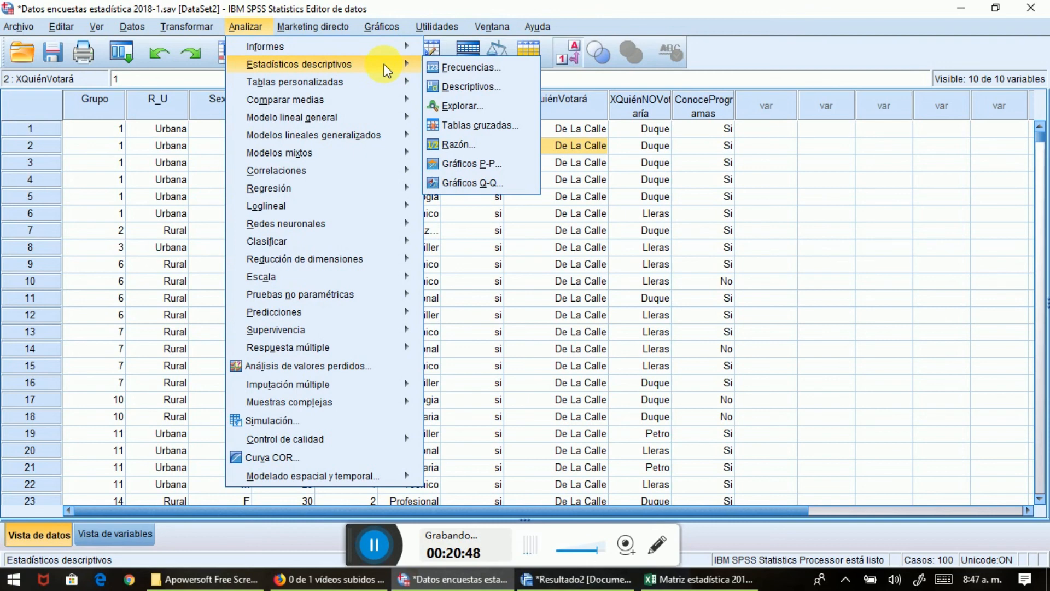
click(469, 88)
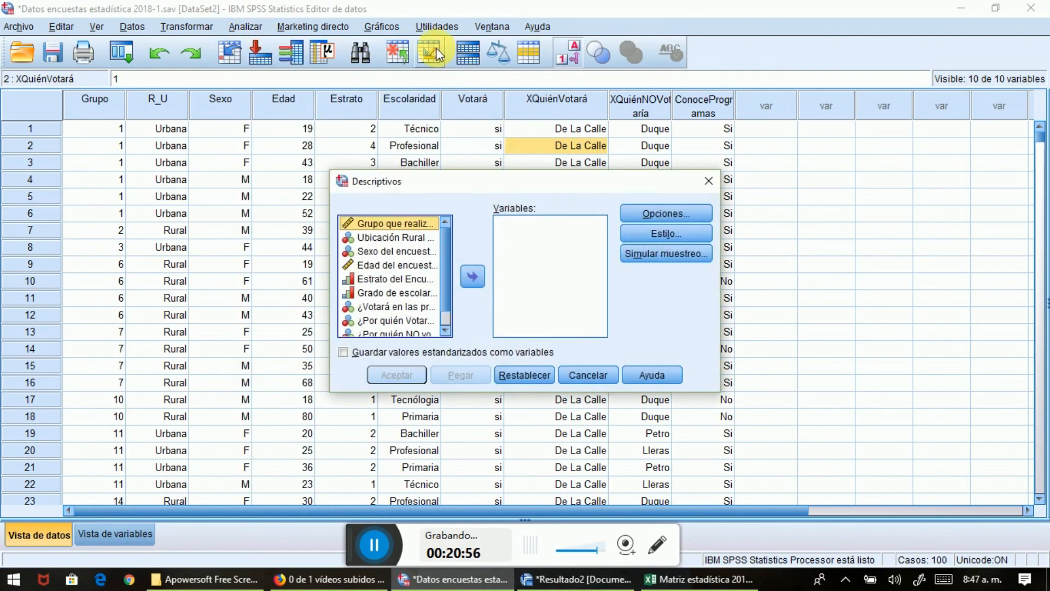
click(708, 180)
Step: Open the Tablas cruzadas analysis and remove Ubicación Rural o Urbana from the rows and the ¿Conoce los programas de gobierno? variable from the columns
click(243, 27)
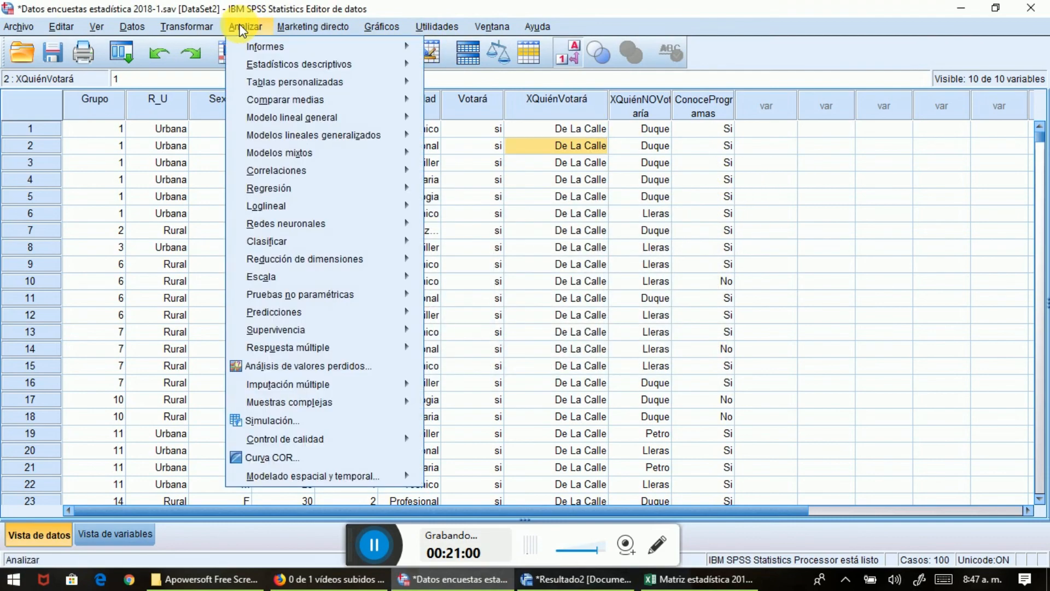
mouse_move(322, 64)
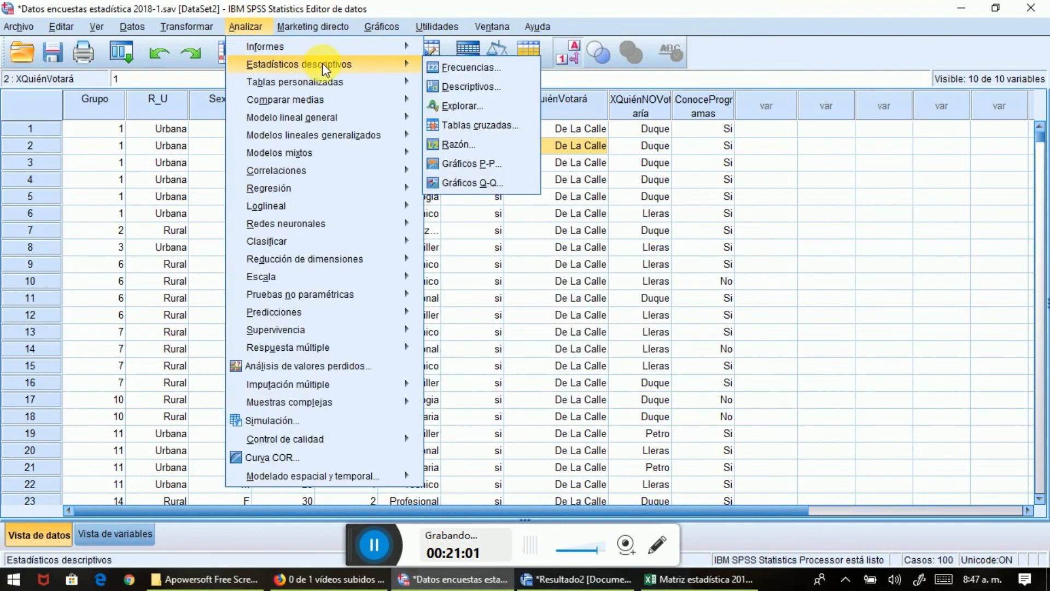
click(490, 123)
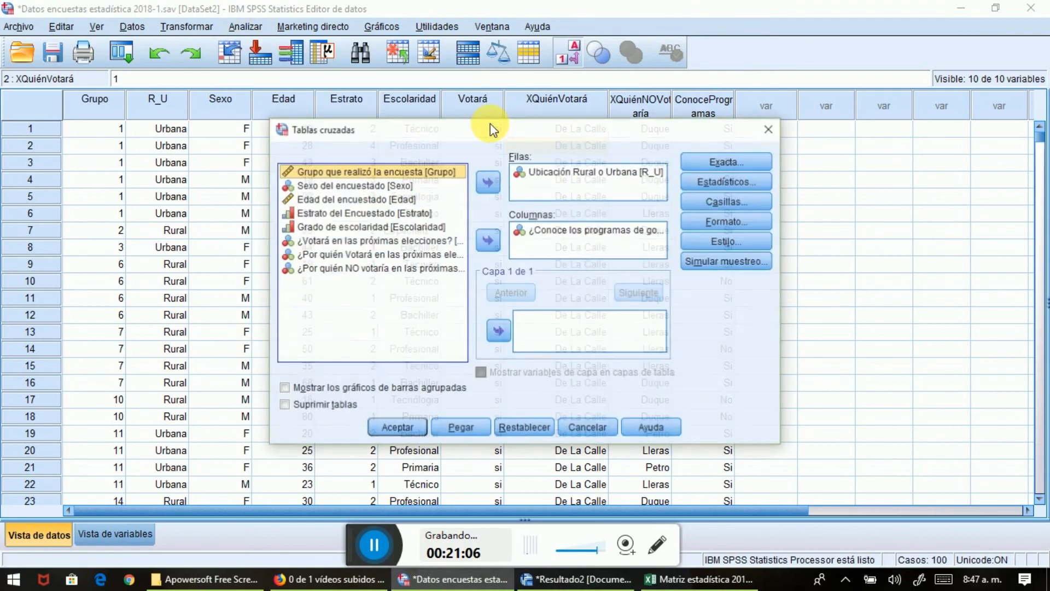
click(568, 173)
click(486, 182)
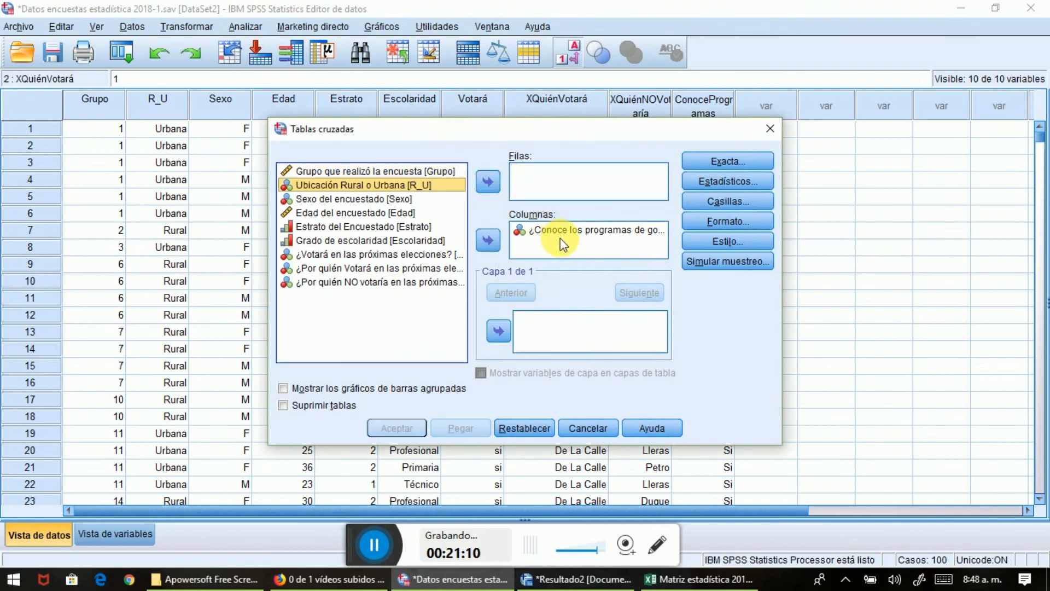
click(557, 228)
click(492, 242)
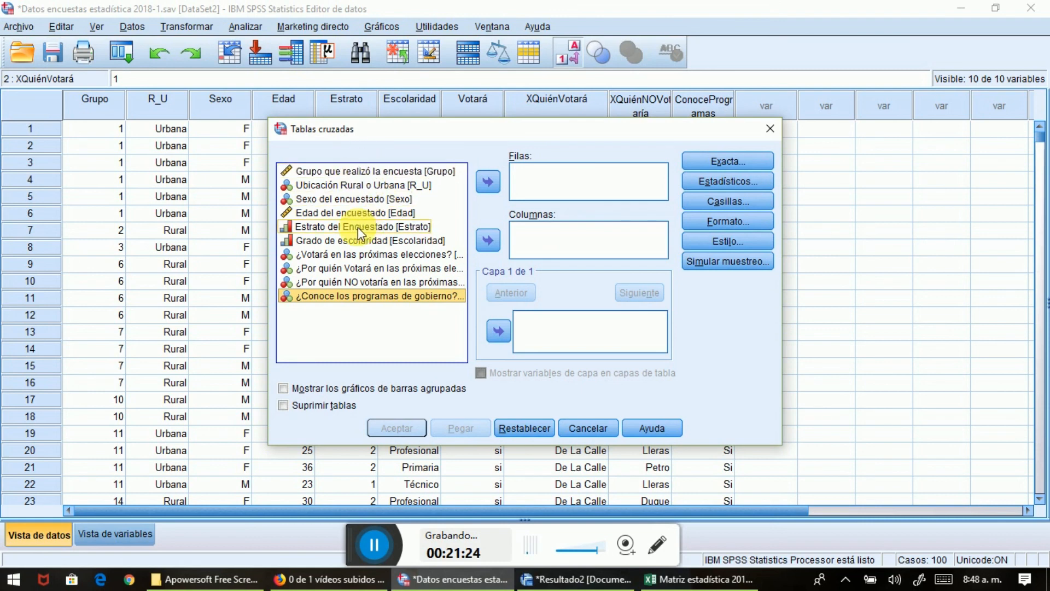
Step: Set Sexo del encuestado as the crosstab's row variable and ¿Votará en las próximas elecciones? as its column variable
ctrl+click(346, 194)
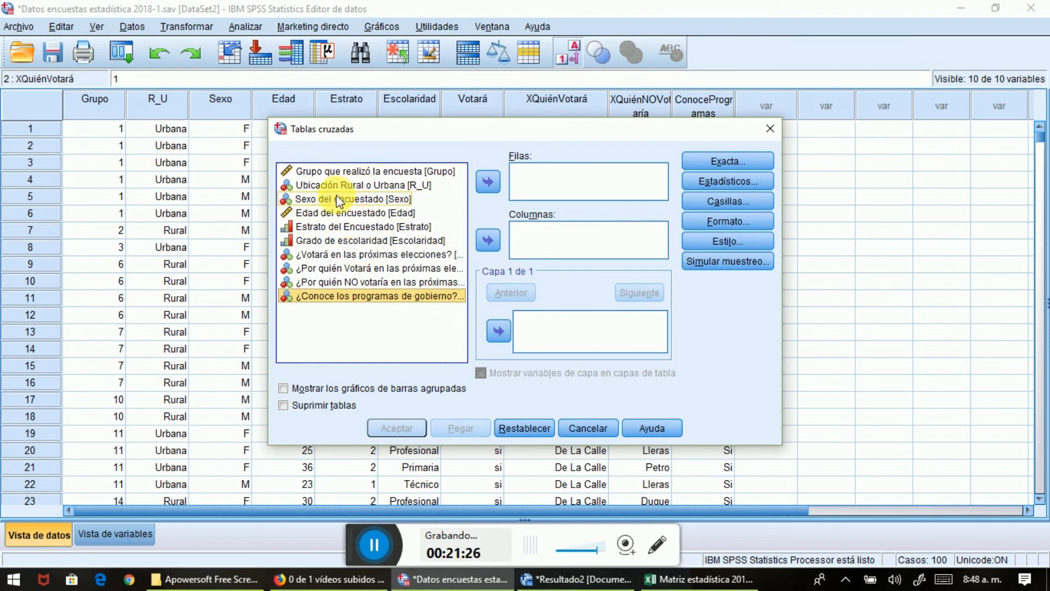
click(332, 201)
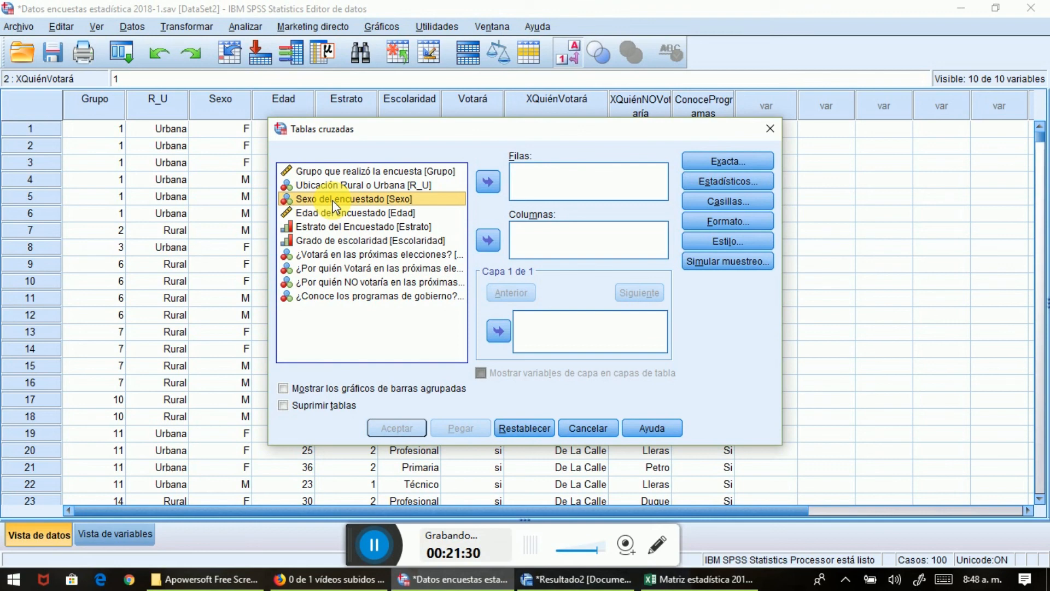
click(487, 182)
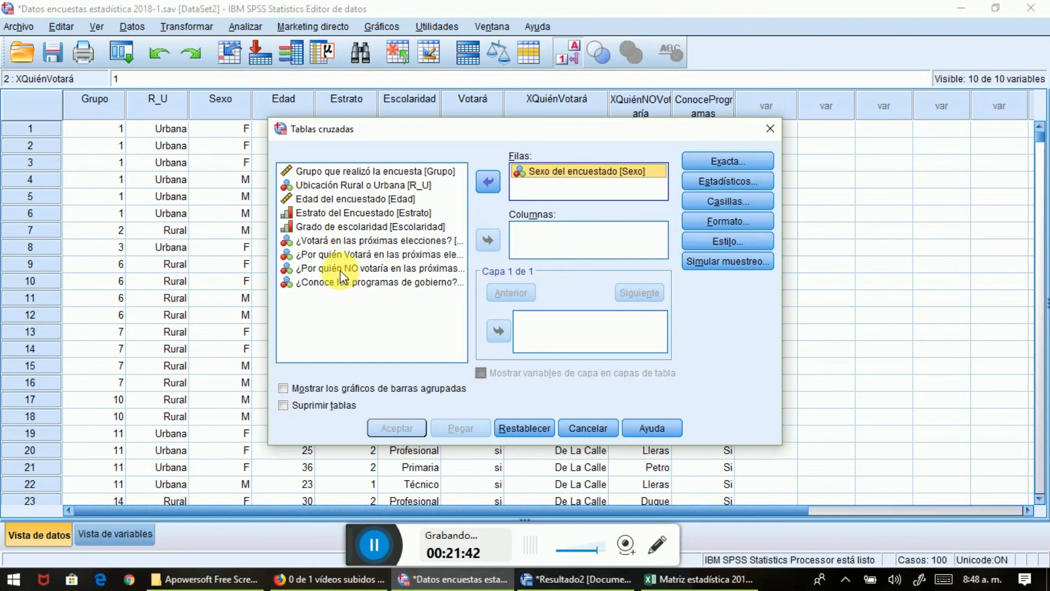
click(337, 253)
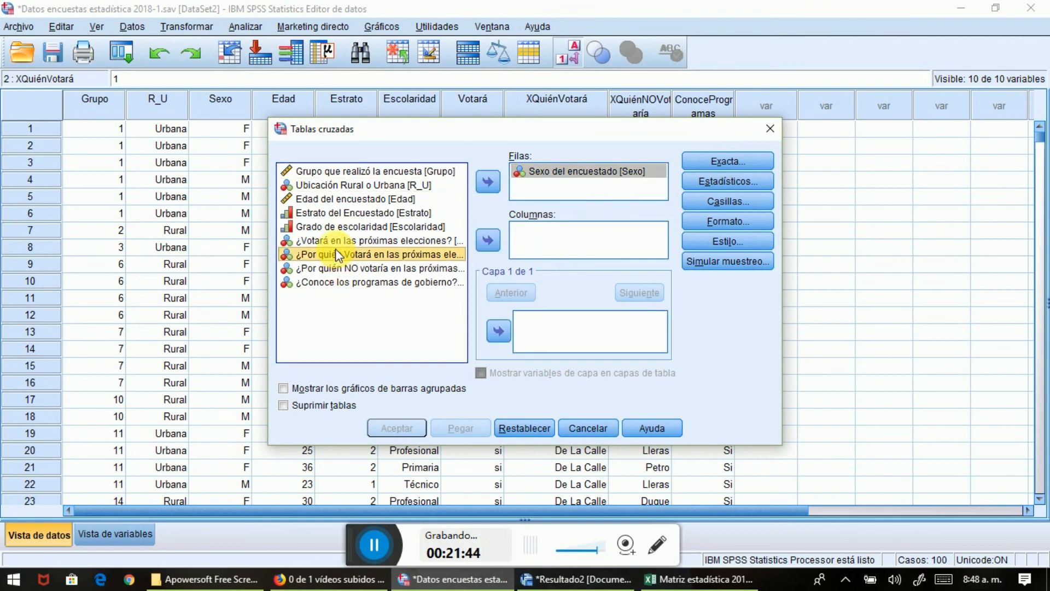
click(332, 242)
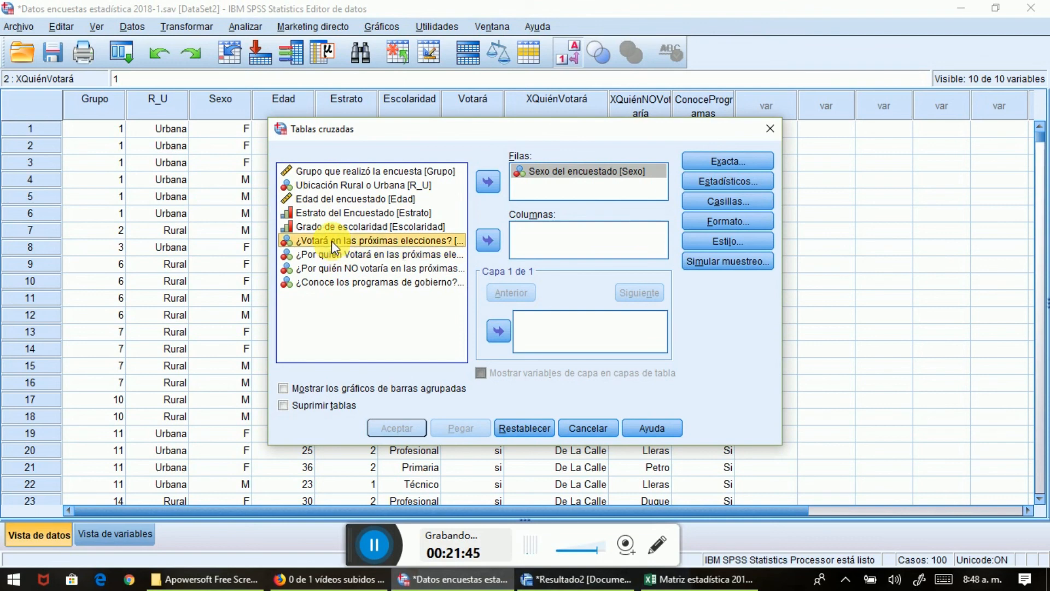
click(487, 242)
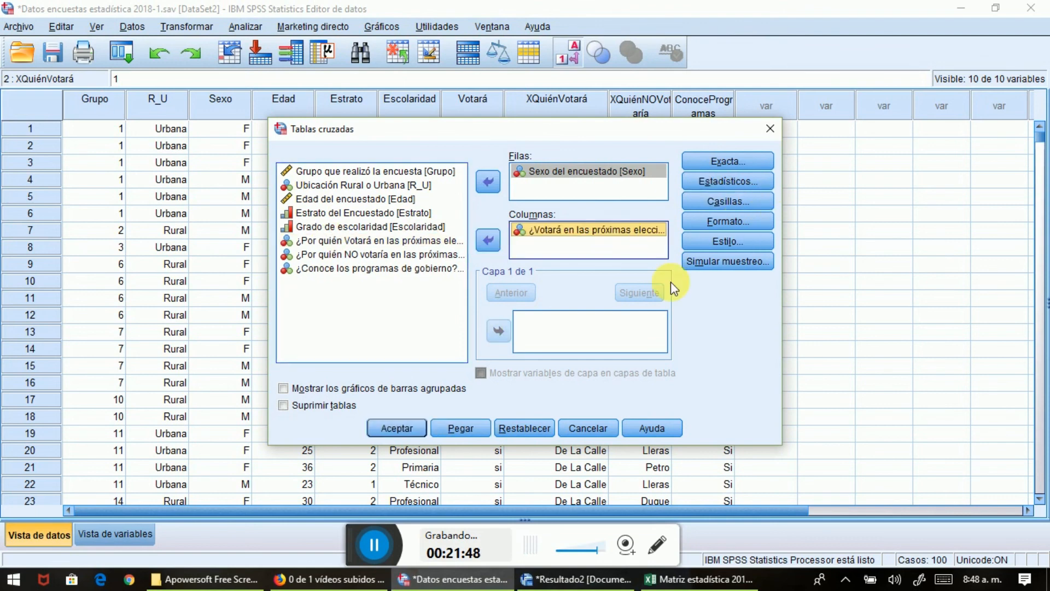
Step: Turn off the Chi-cuadrado statistic for the crosstab and run the analysis
click(744, 178)
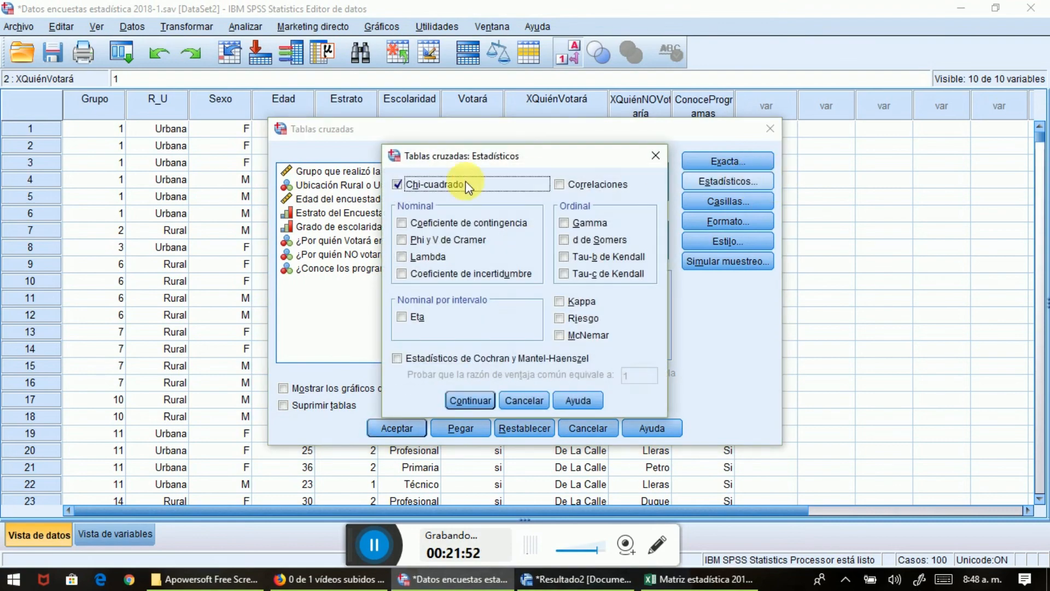
click(398, 185)
click(465, 400)
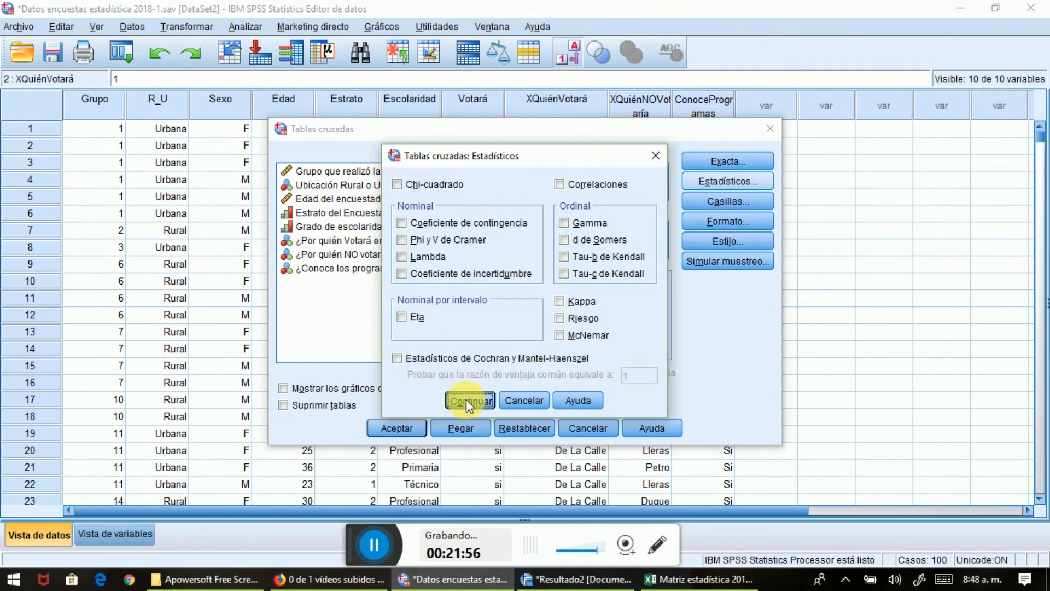
click(389, 427)
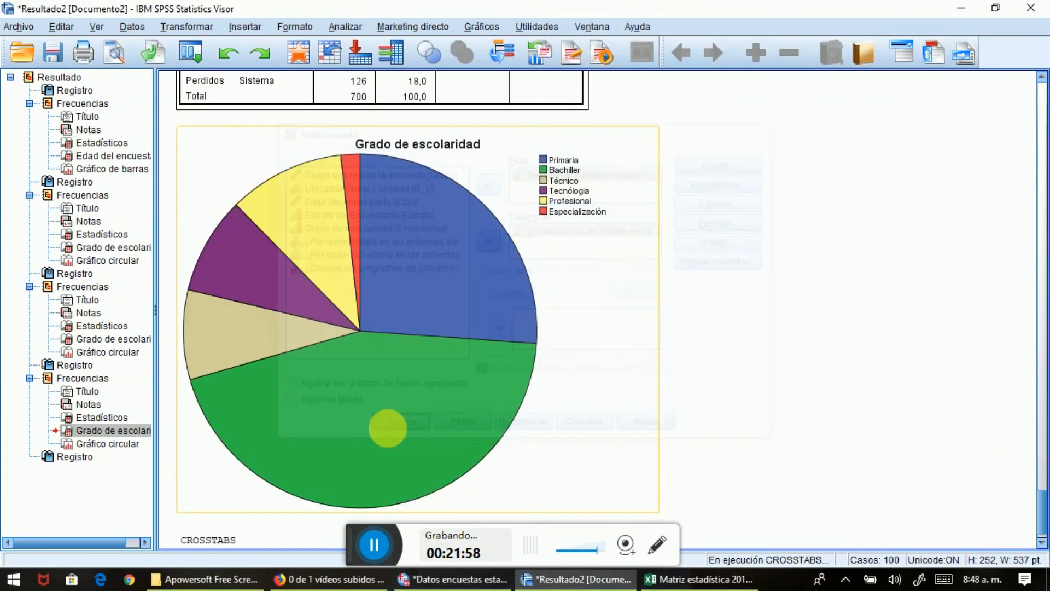
Step: Examine the crosstab of Sexo del encuestado by ¿Votará en las próximas elecciones?, including its counts and column percentages
click(1041, 435)
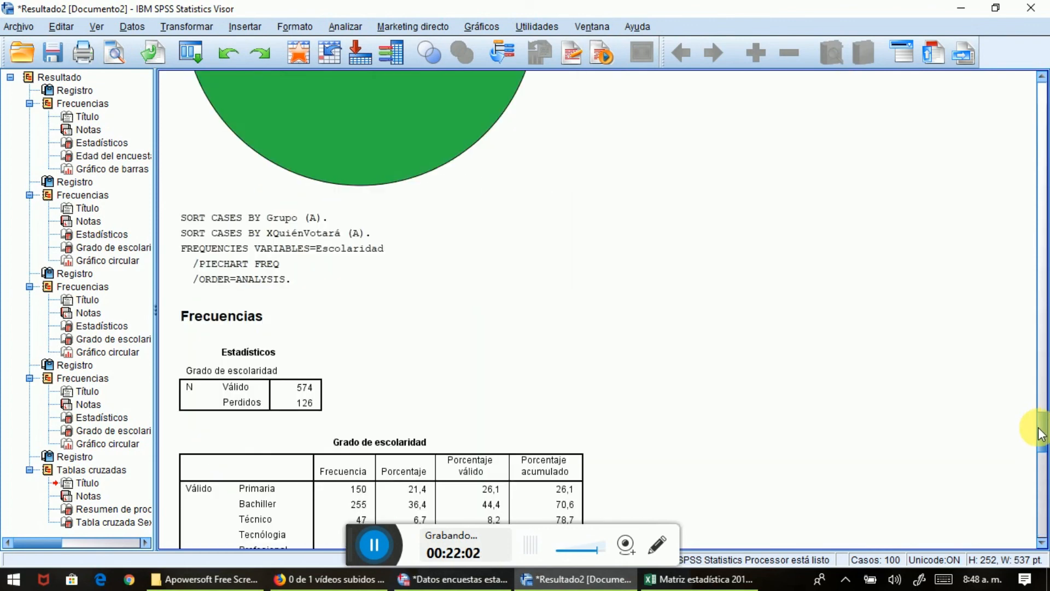
drag(1042, 424, 1039, 452)
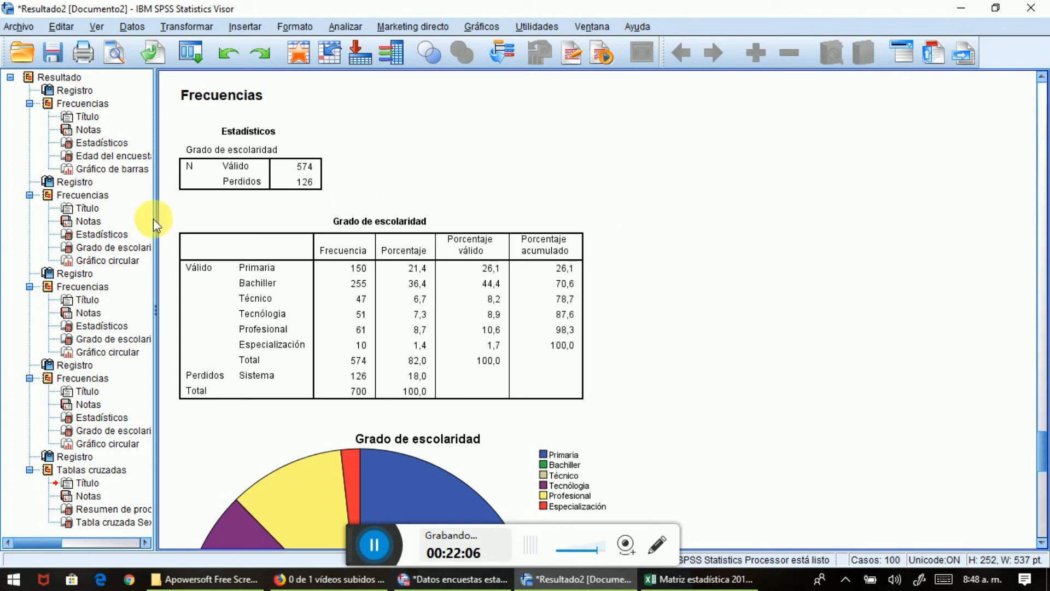
click(523, 344)
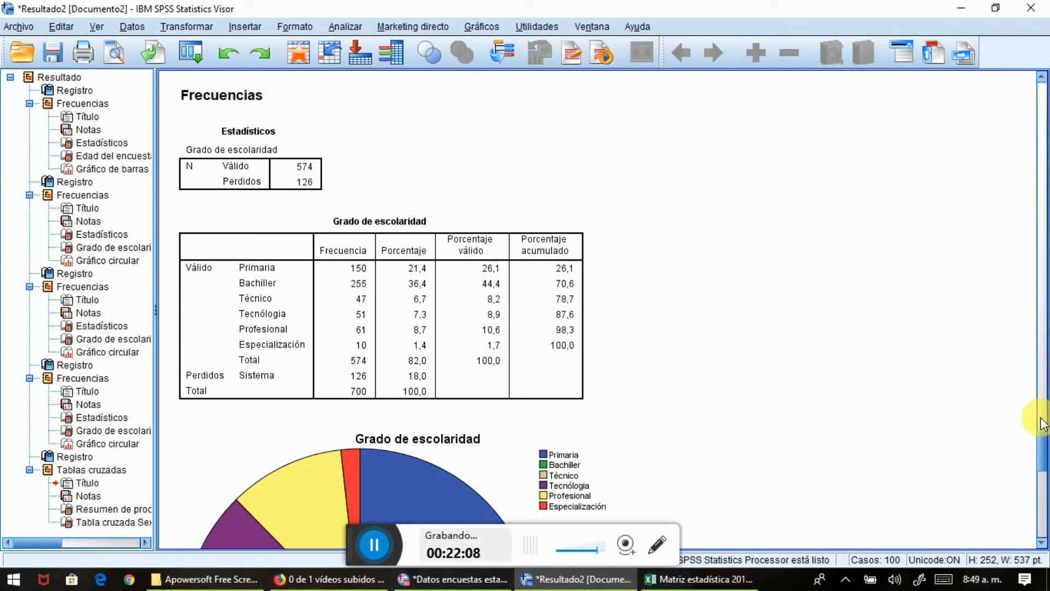
drag(1042, 444, 1041, 514)
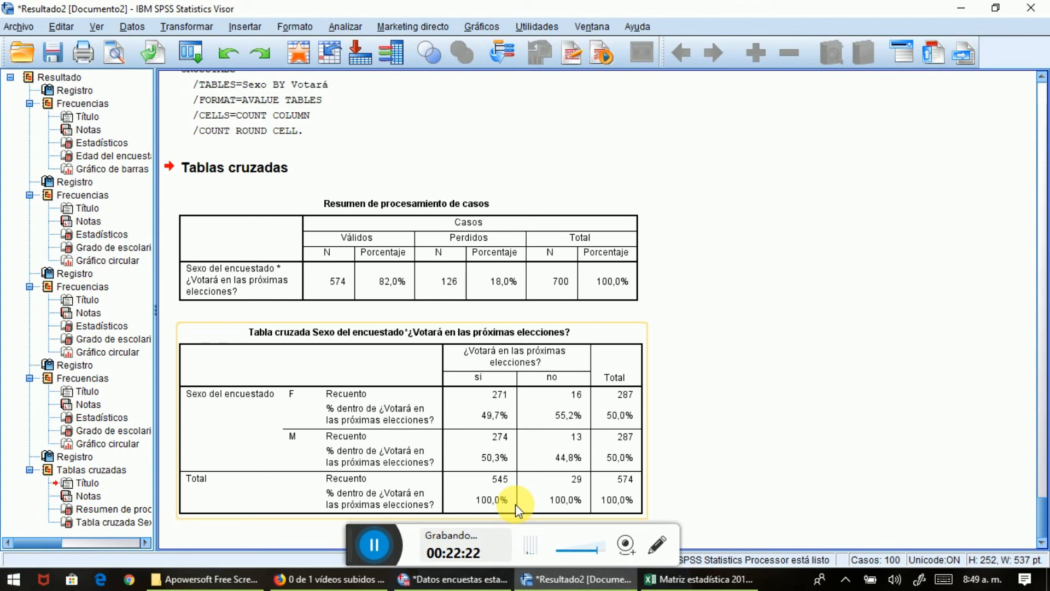
click(298, 396)
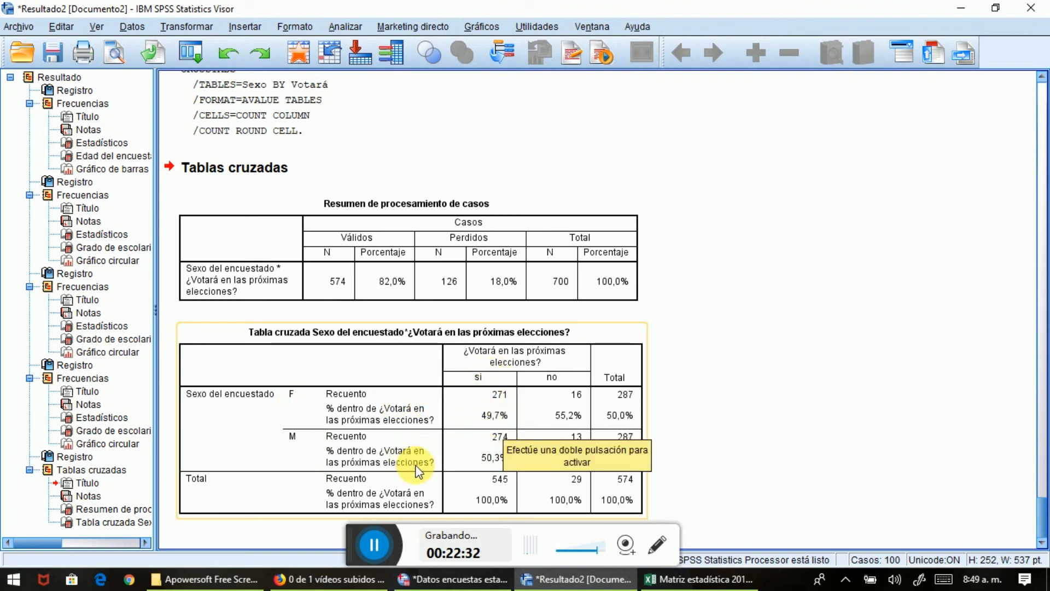
click(534, 457)
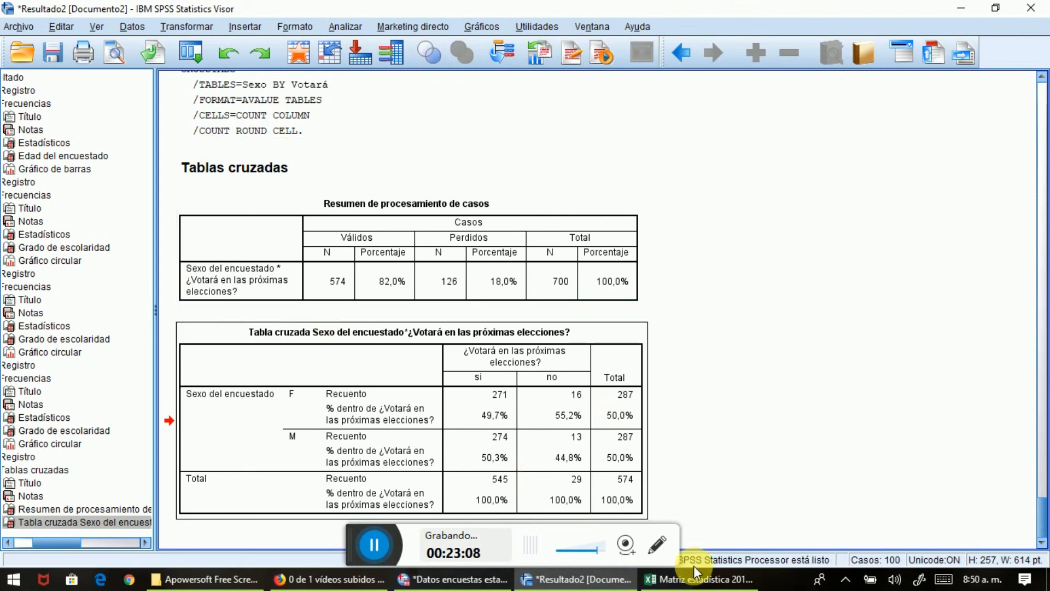
Step: Reopen Tablas cruzadas from the data editor and remove Sexo del encuestado from the rows and ¿Votará en las próximas elecciones? from the columns
click(440, 580)
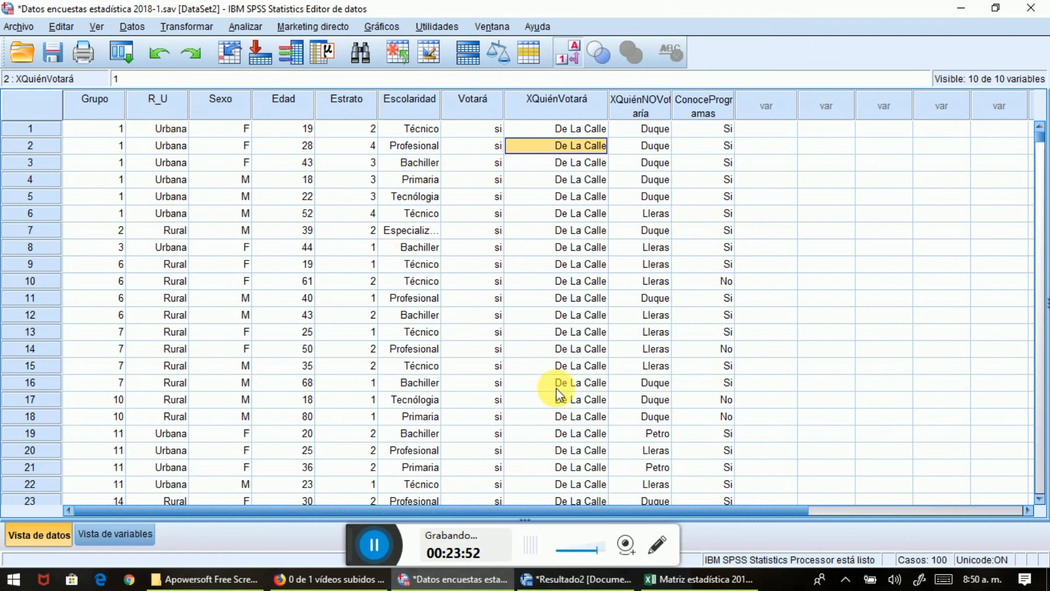
click(242, 24)
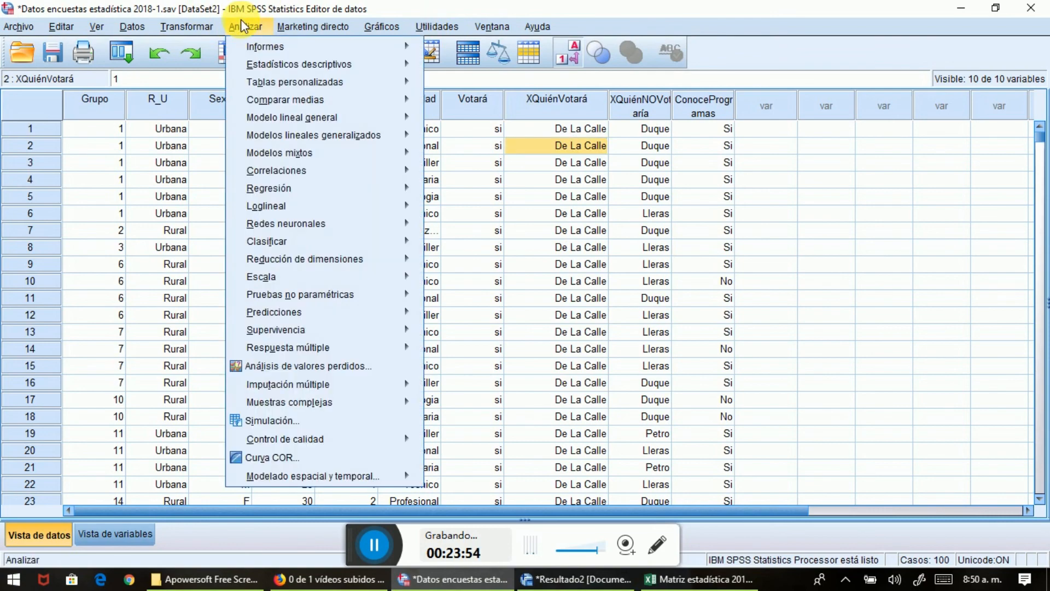
mouse_move(326, 66)
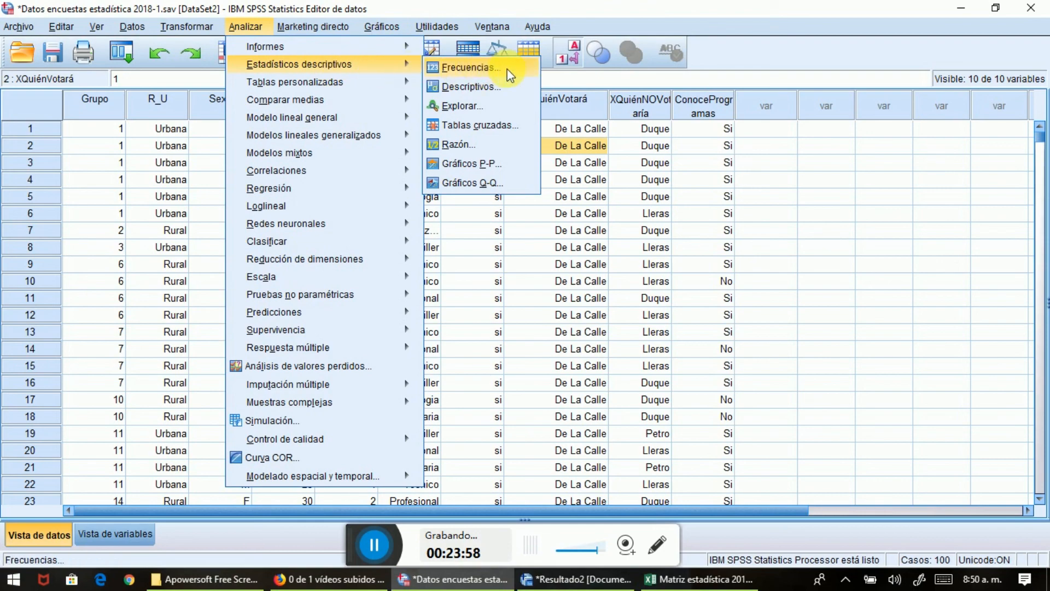
click(499, 126)
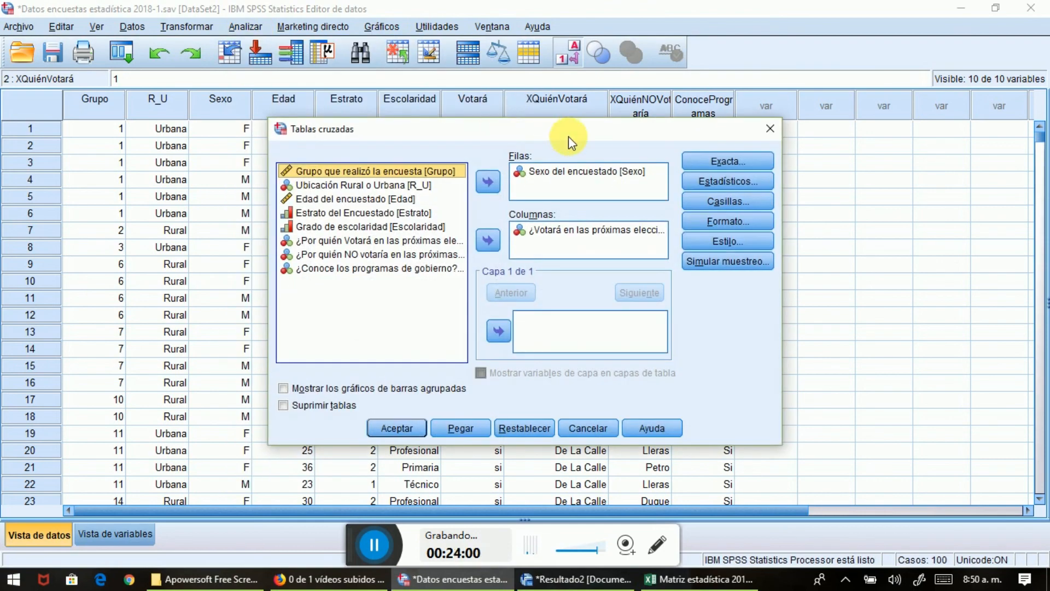
click(561, 171)
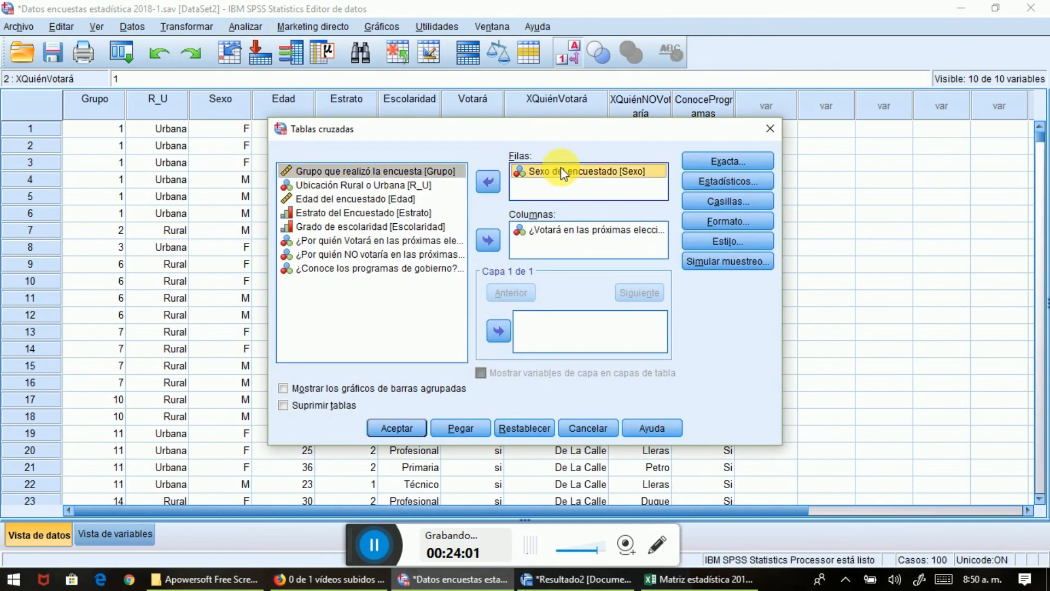
click(484, 182)
click(553, 232)
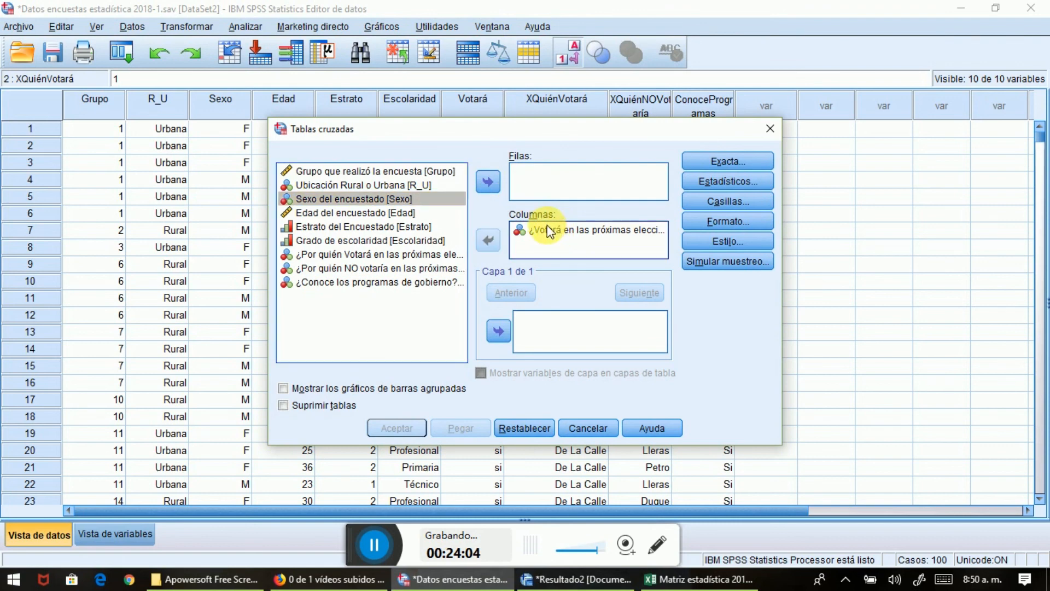
click(484, 244)
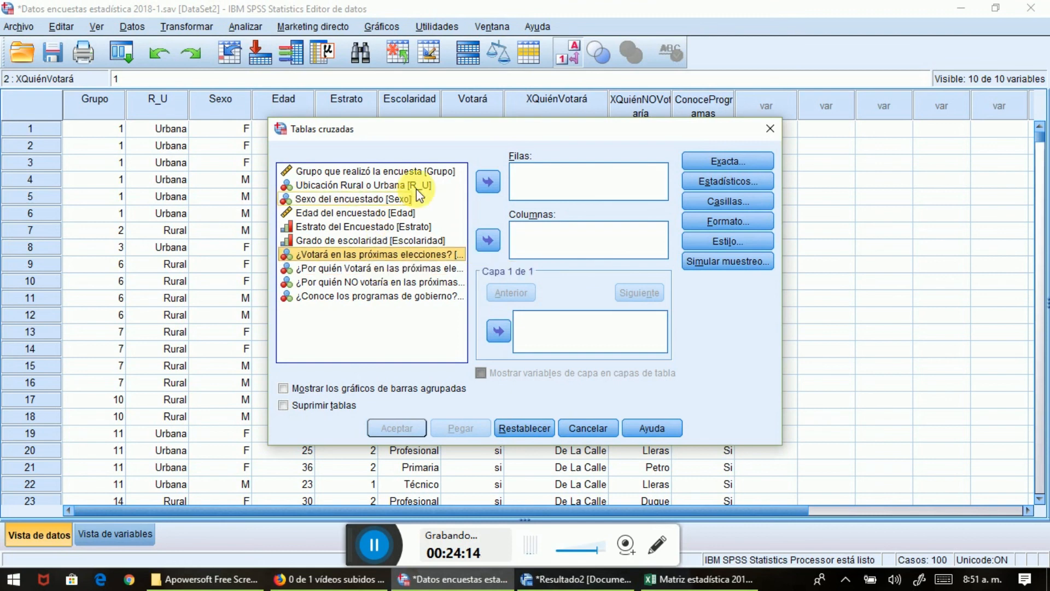
Step: Set Ubicación Rural o Urbana as the crosstab's row variable and ¿Conoce los programas de gobierno? as its column variable
click(362, 185)
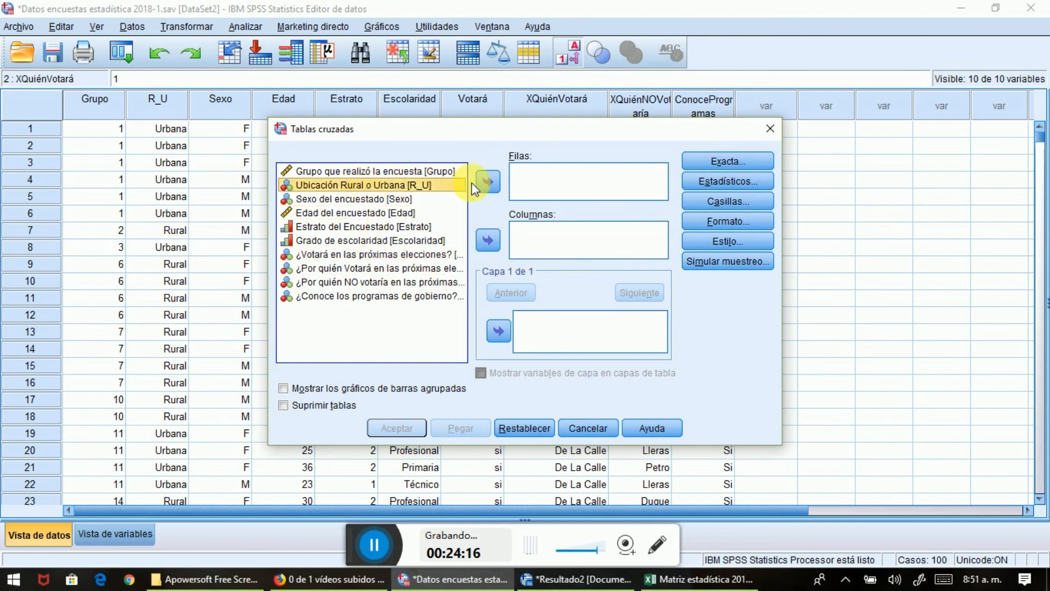
click(489, 181)
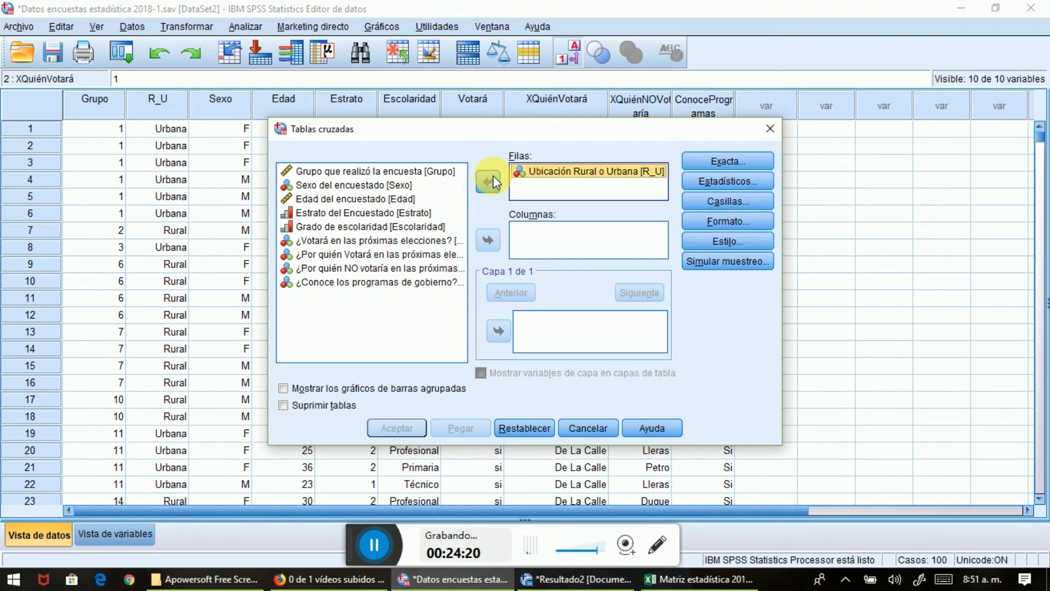
click(359, 283)
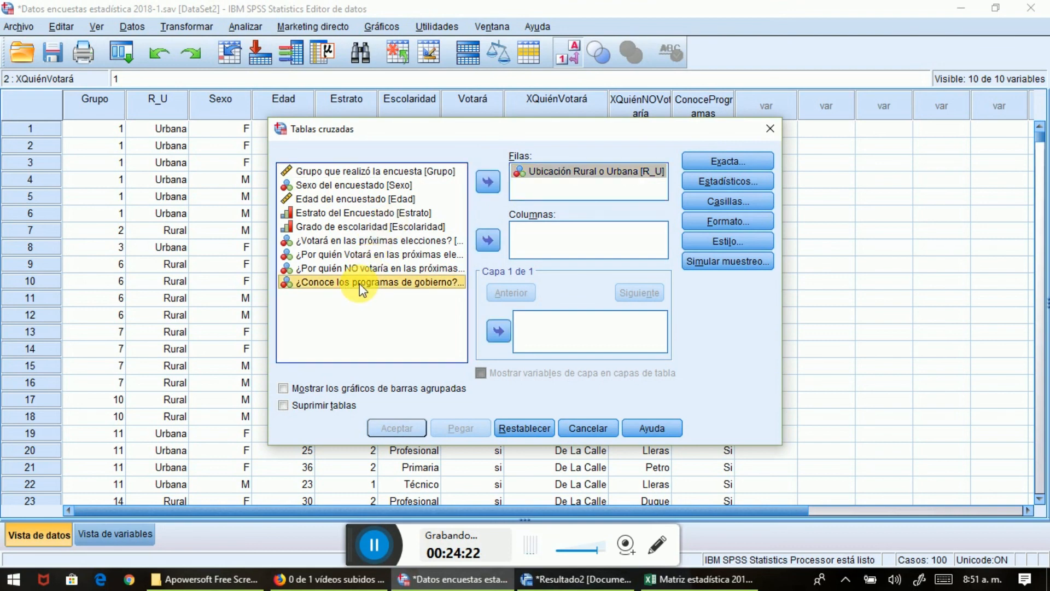
click(488, 240)
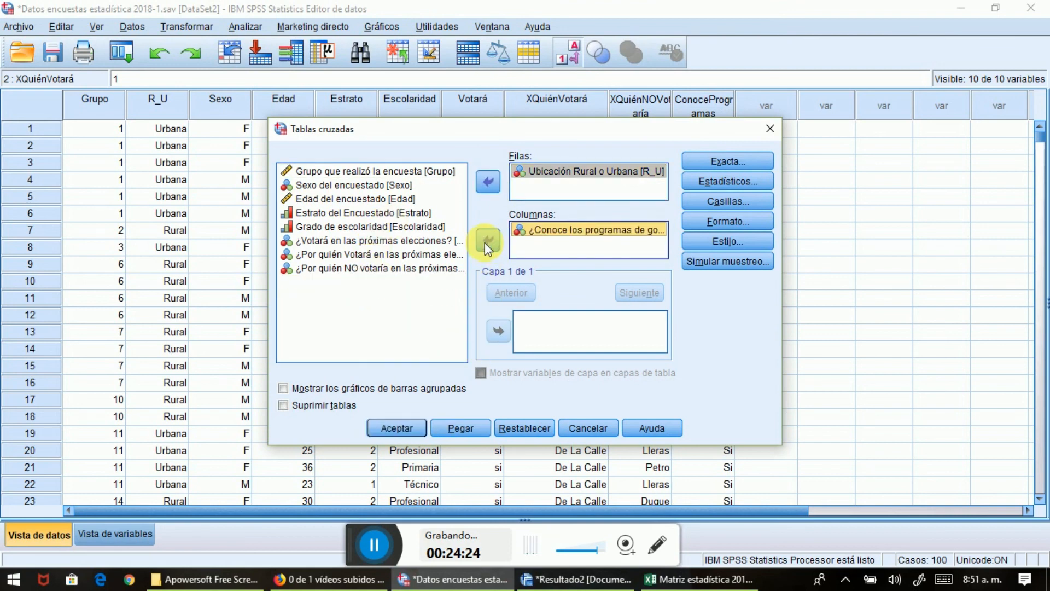
Step: Check that the crosstab's cells are configured to show Observado counts and Columna percentages
click(736, 203)
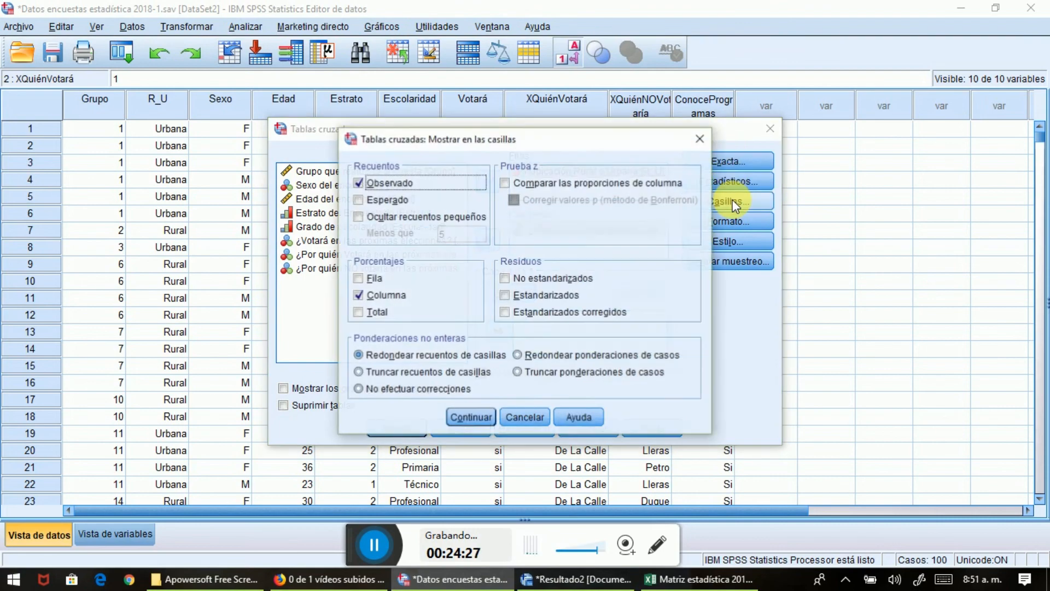
click(358, 296)
click(359, 296)
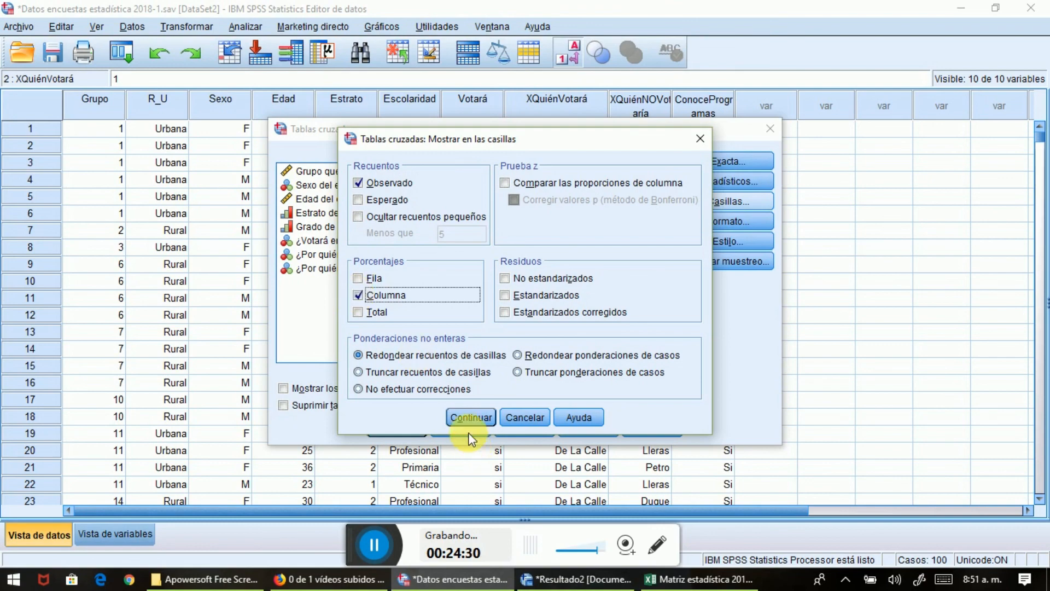
click(464, 417)
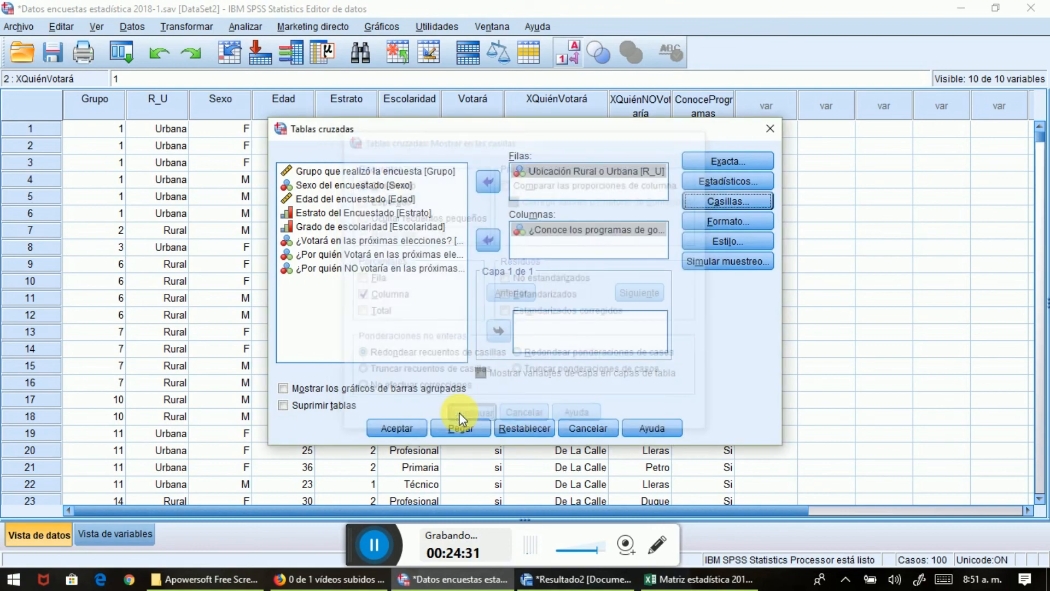
Step: Turn on the Chi-cuadrado statistic for the crosstab and run the analysis
click(706, 182)
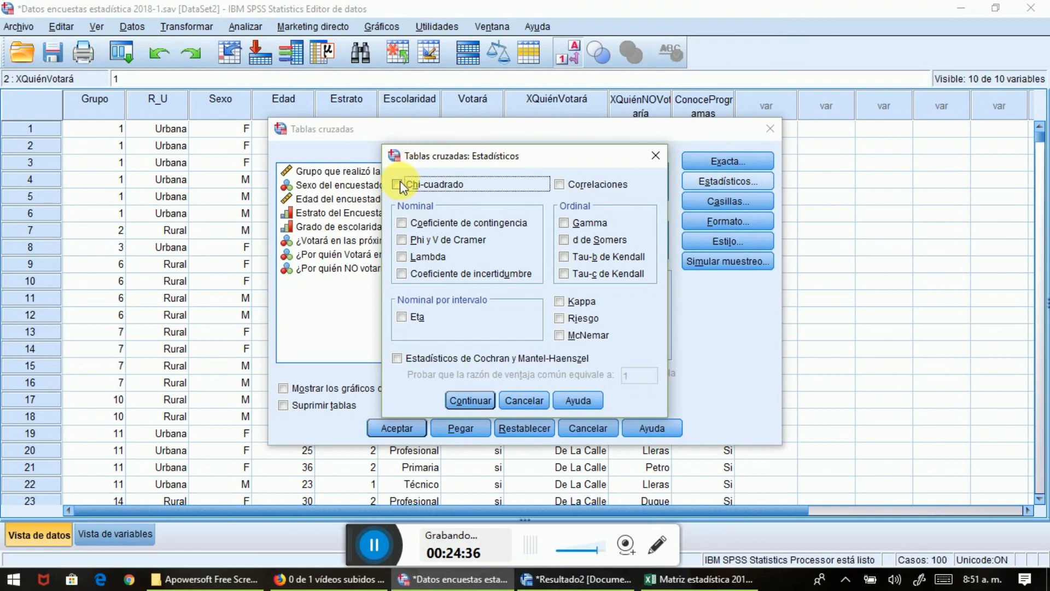
click(398, 184)
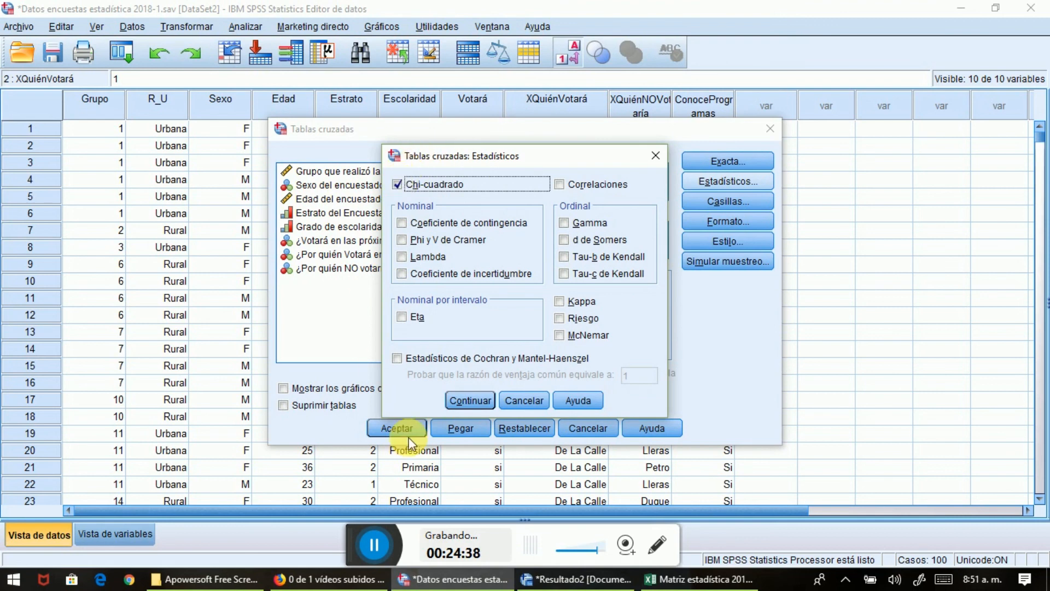
click(469, 402)
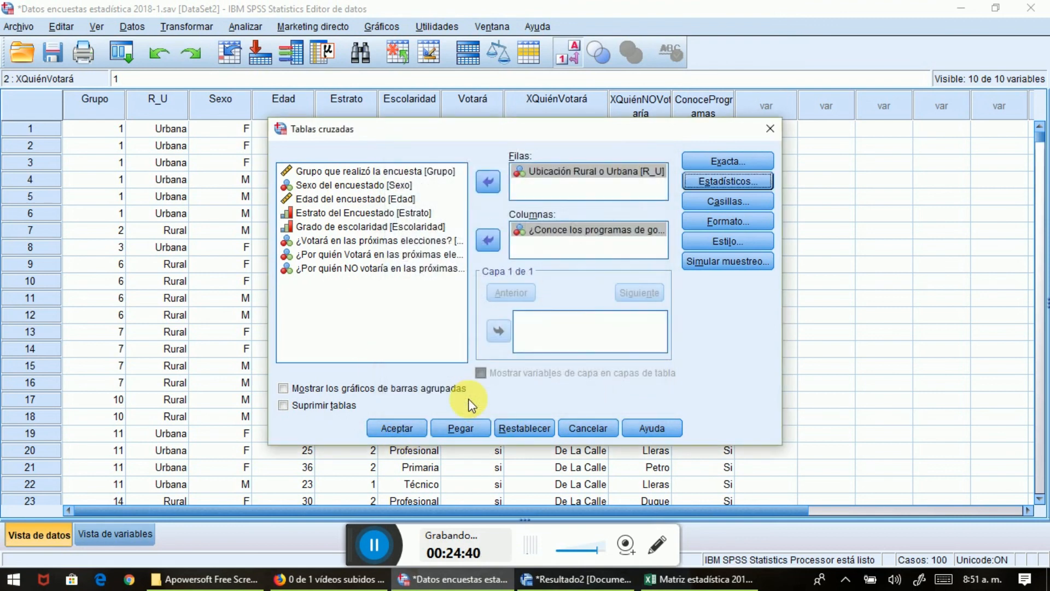
click(386, 431)
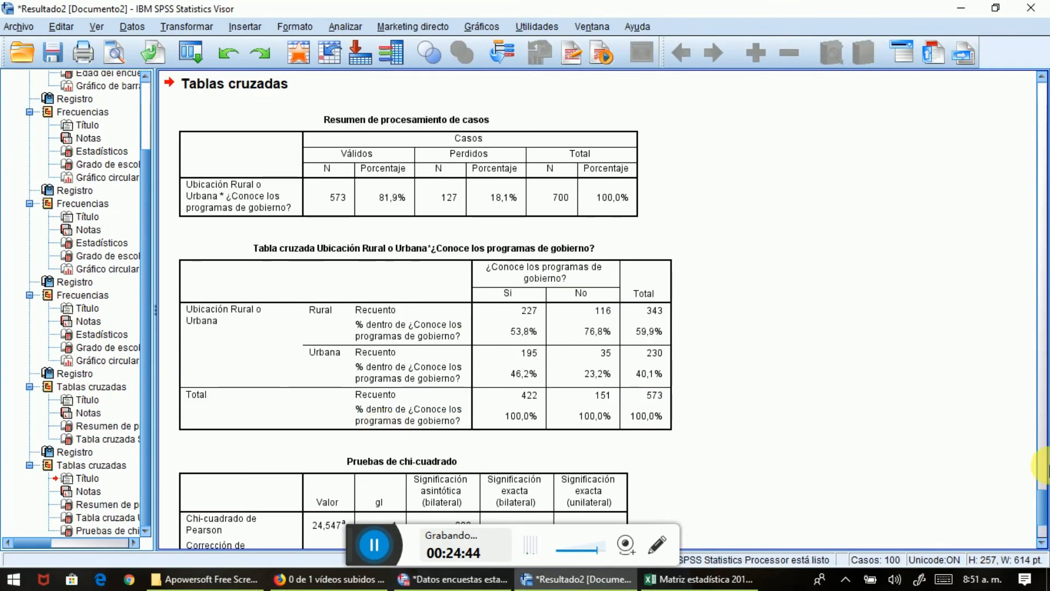
Step: Examine the crosstab of Ubicación Rural o Urbana by ¿Conoce los programas de gobierno? and its Pruebas de chi-cuadrado table
scroll(1044, 522, down, 3)
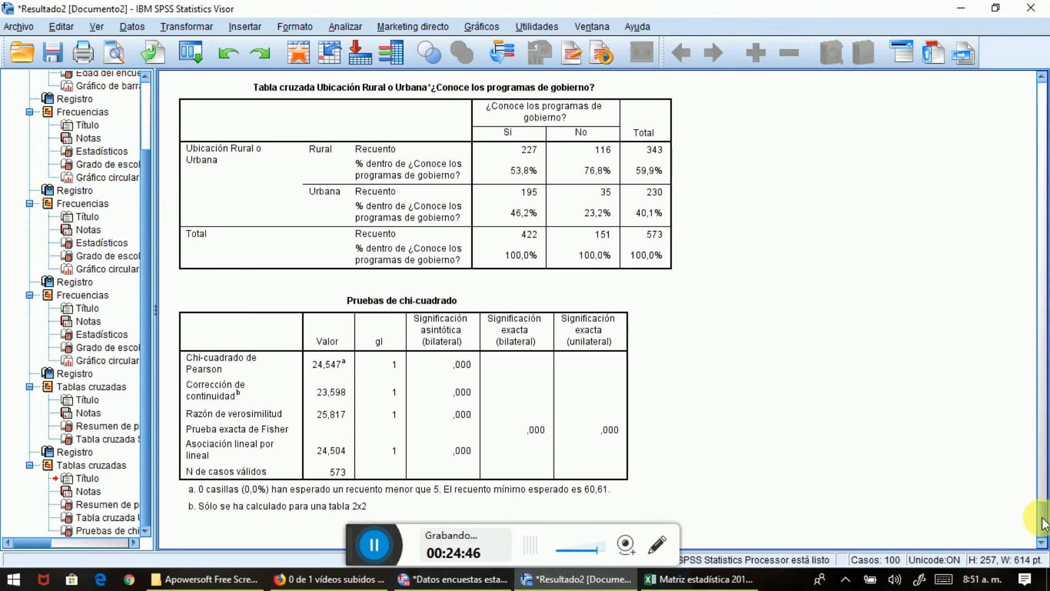
drag(197, 355, 963, 16)
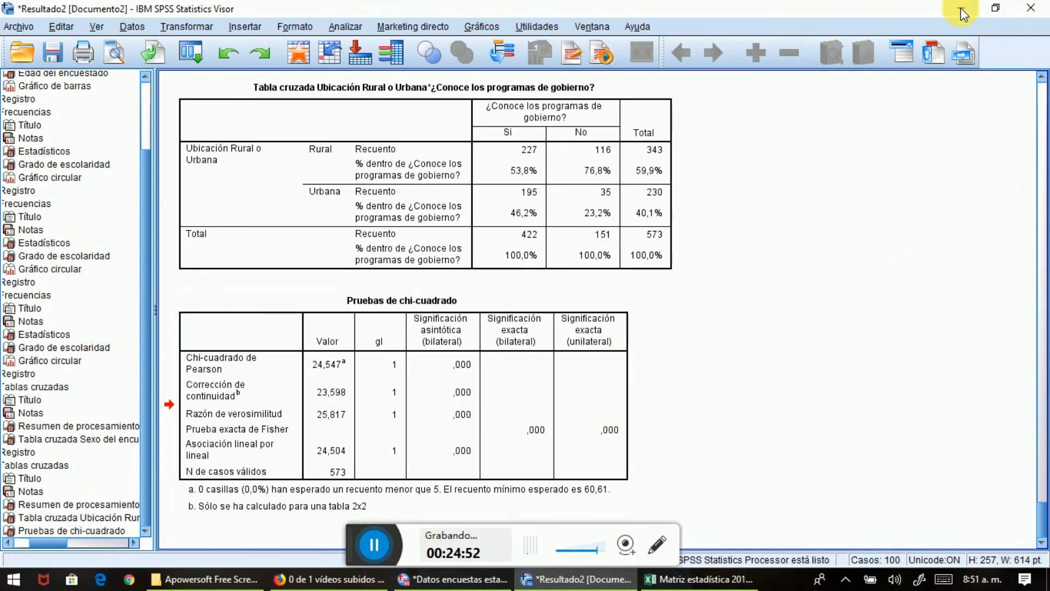
click(372, 545)
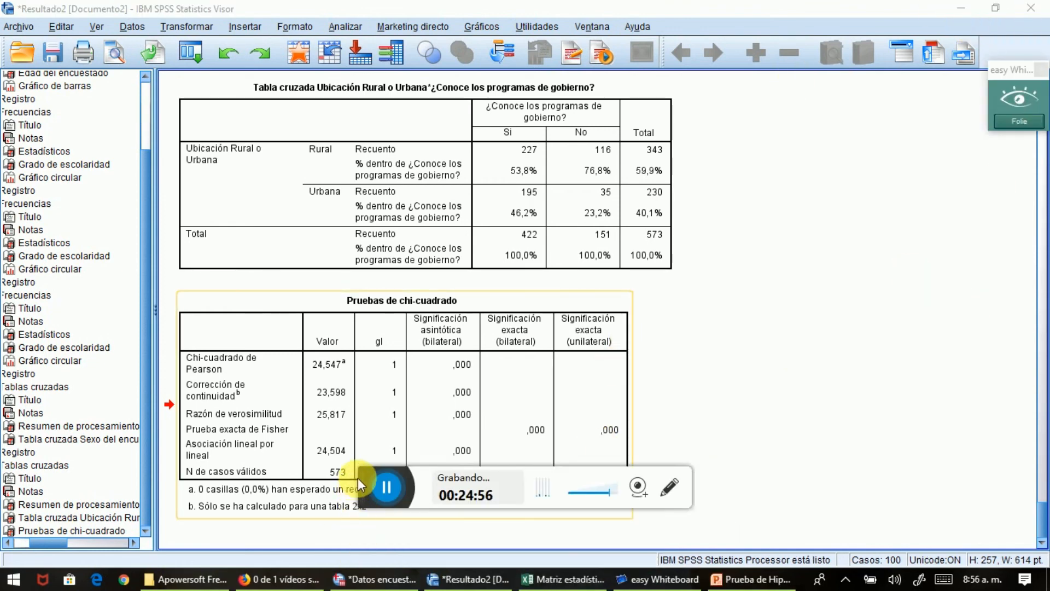
drag(368, 490, 365, 542)
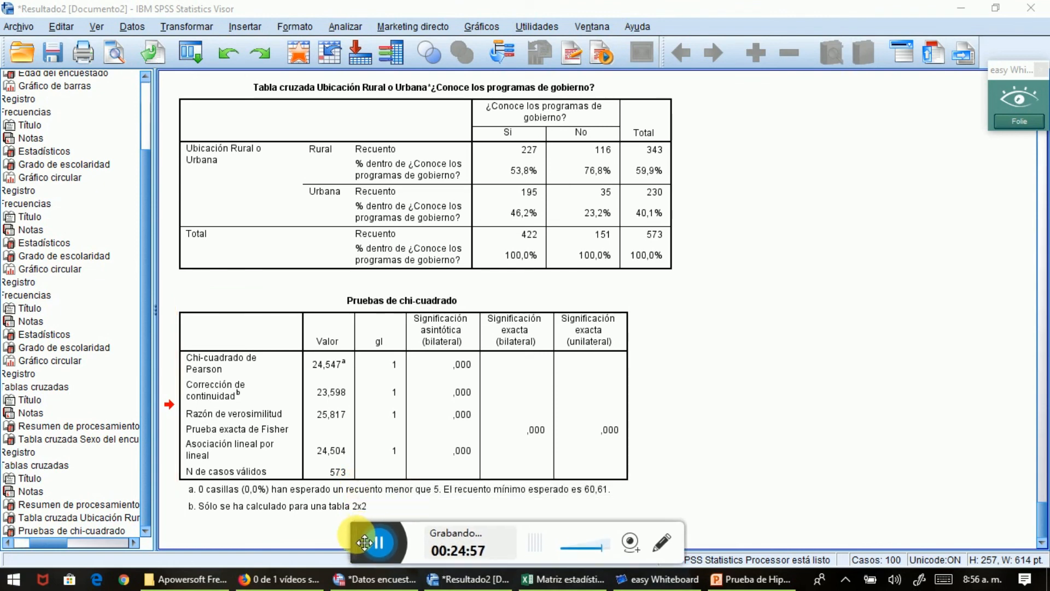
Step: Start annotating with easy Whiteboard and underline in red the Rural label and the Rural and Urbana percentages for Si and No
click(1020, 122)
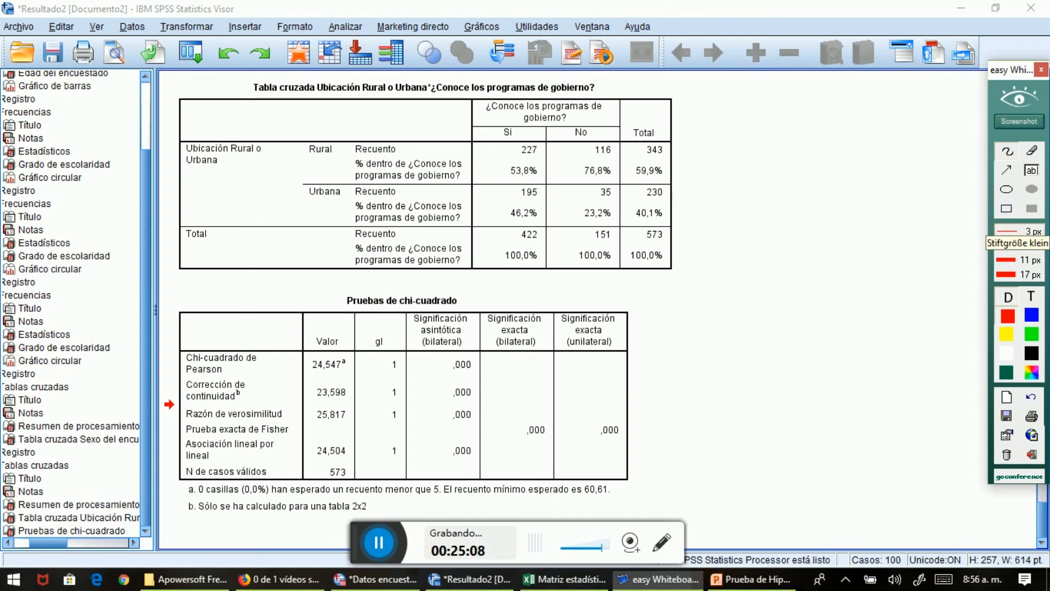
drag(304, 158, 336, 157)
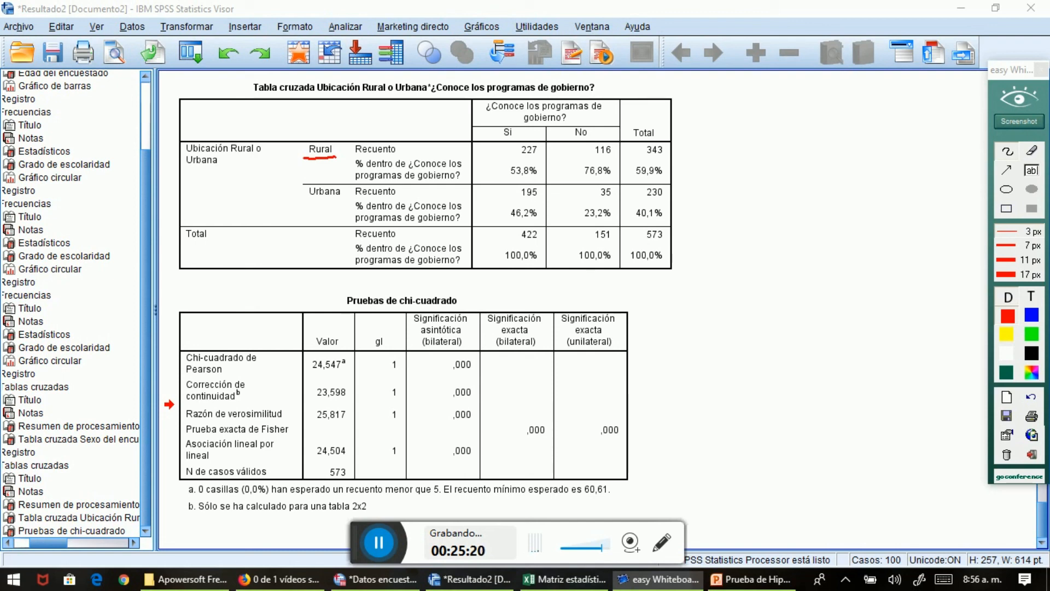
drag(501, 179, 541, 174)
drag(511, 218, 537, 221)
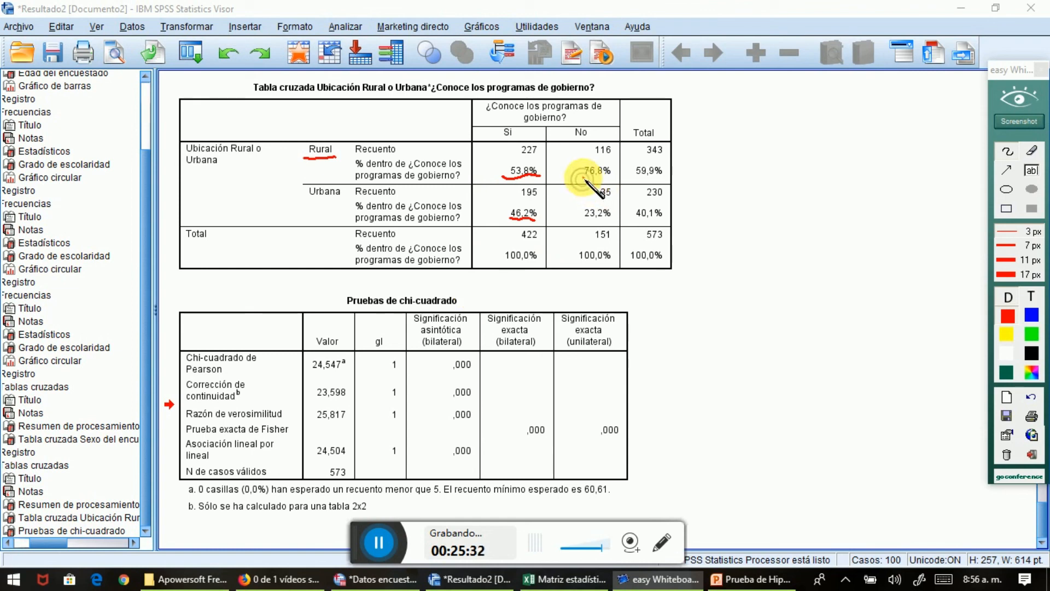
drag(583, 176, 607, 177)
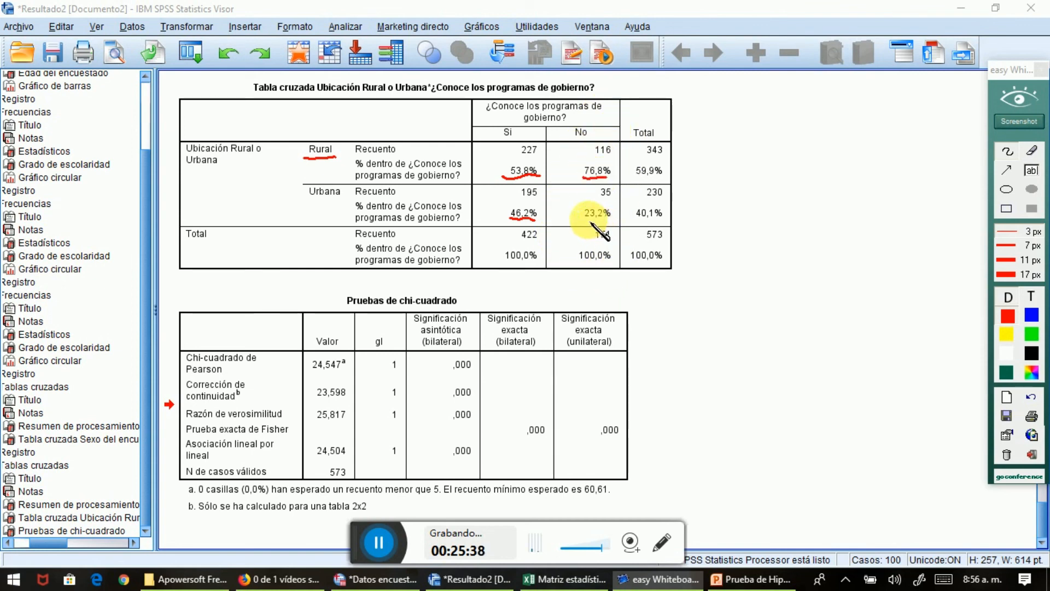
drag(581, 217, 612, 215)
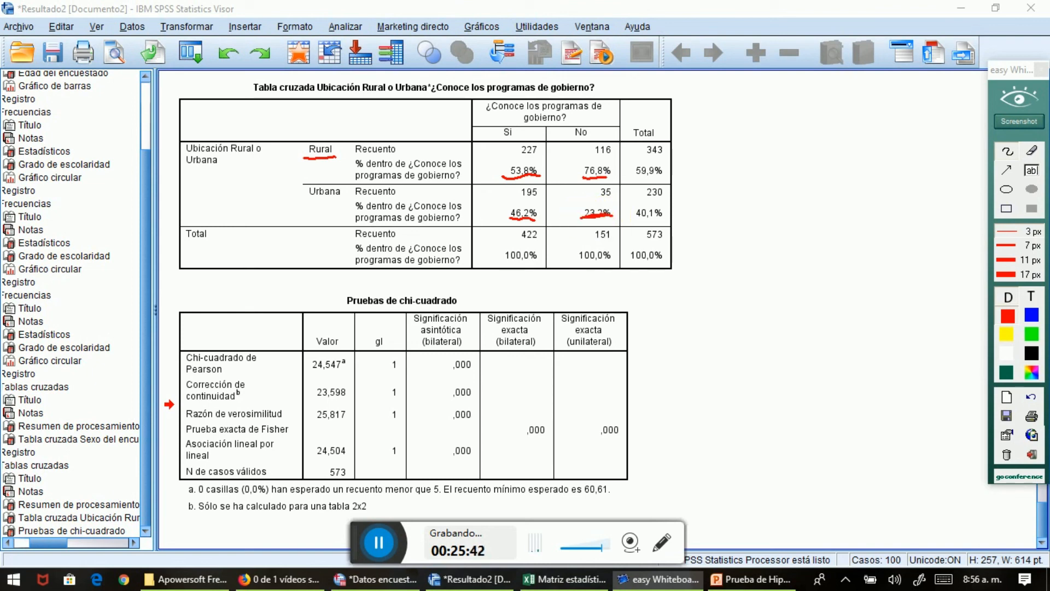
Step: Circle the Rural and Urbana values in the No column, underline chi-cuadrado in the test table's title, and leave annotation mode
mouse_move(606, 140)
mouse_down()
mouse_move(572, 165)
mouse_move(572, 219)
mouse_move(607, 219)
mouse_move(618, 180)
mouse_move(601, 138)
mouse_up()
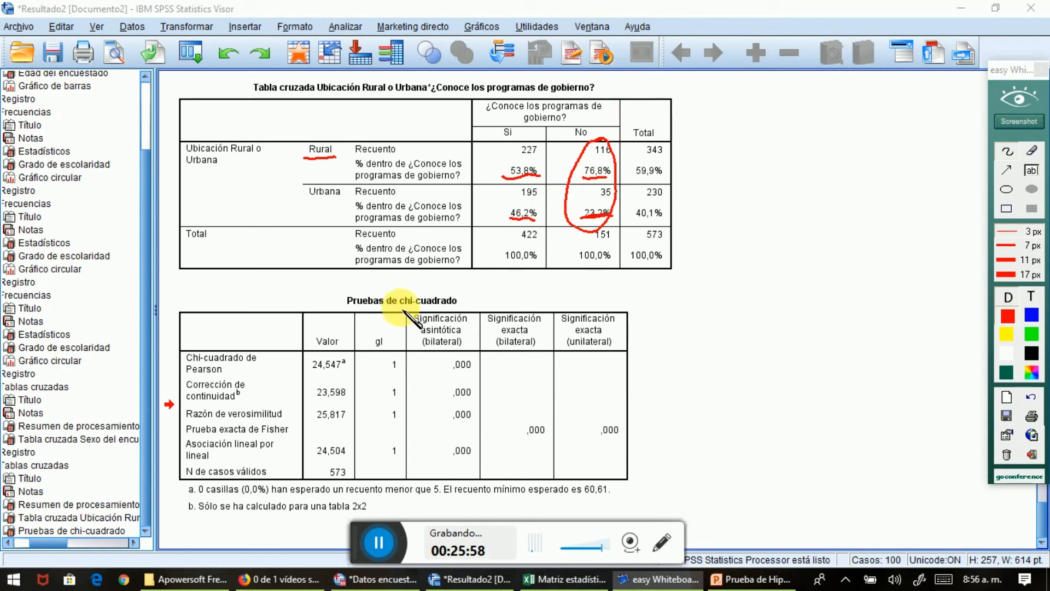
drag(401, 306, 457, 308)
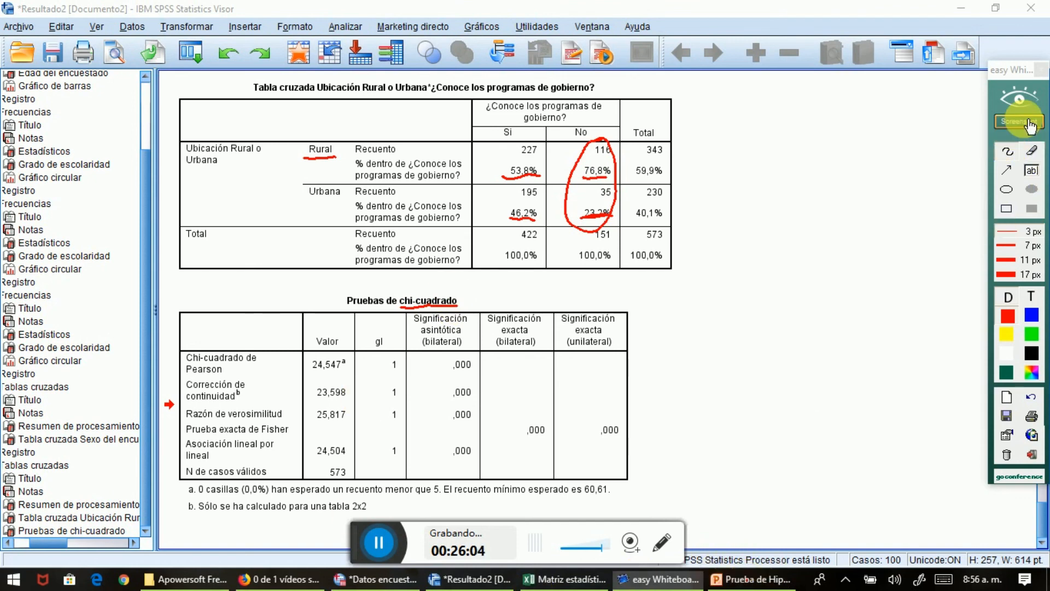
click(1018, 98)
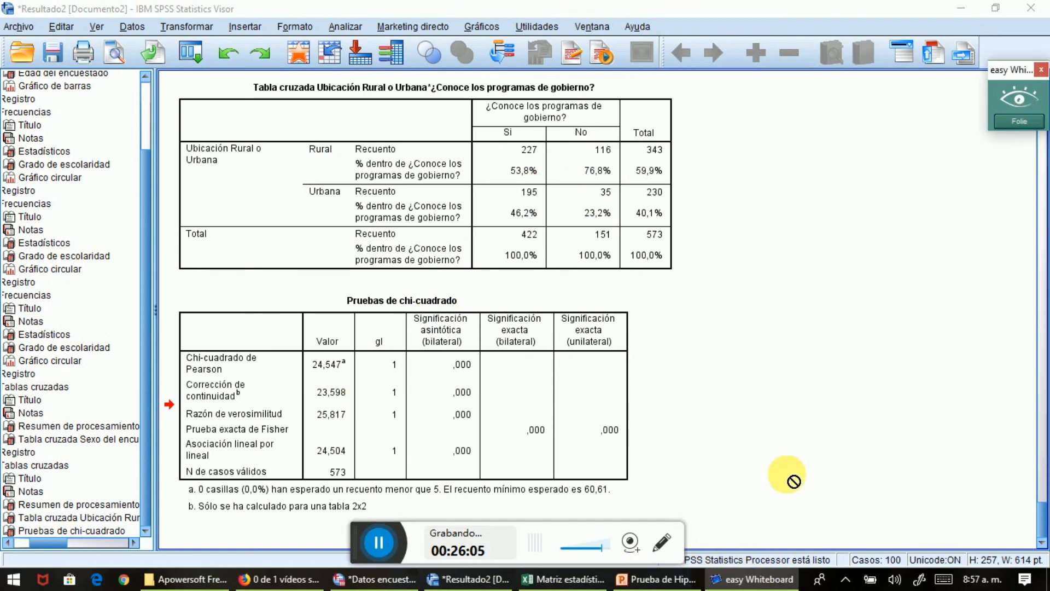
Step: Switch to the Prueba de Hipótesis presentation in PowerPoint, circle α=0,05 in red and mark the α in the explanatory paragraph
click(747, 583)
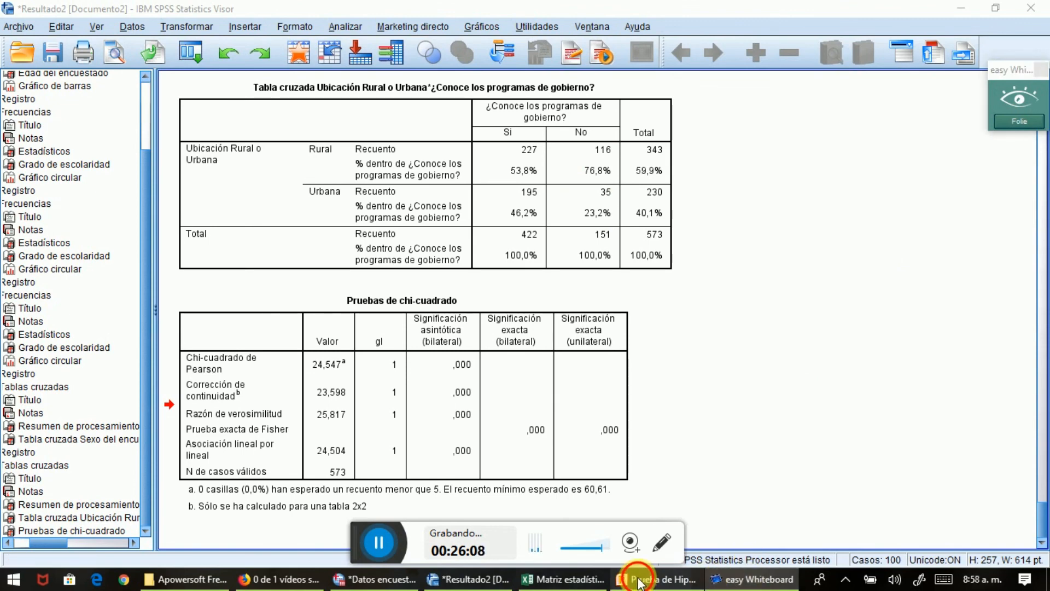
click(675, 580)
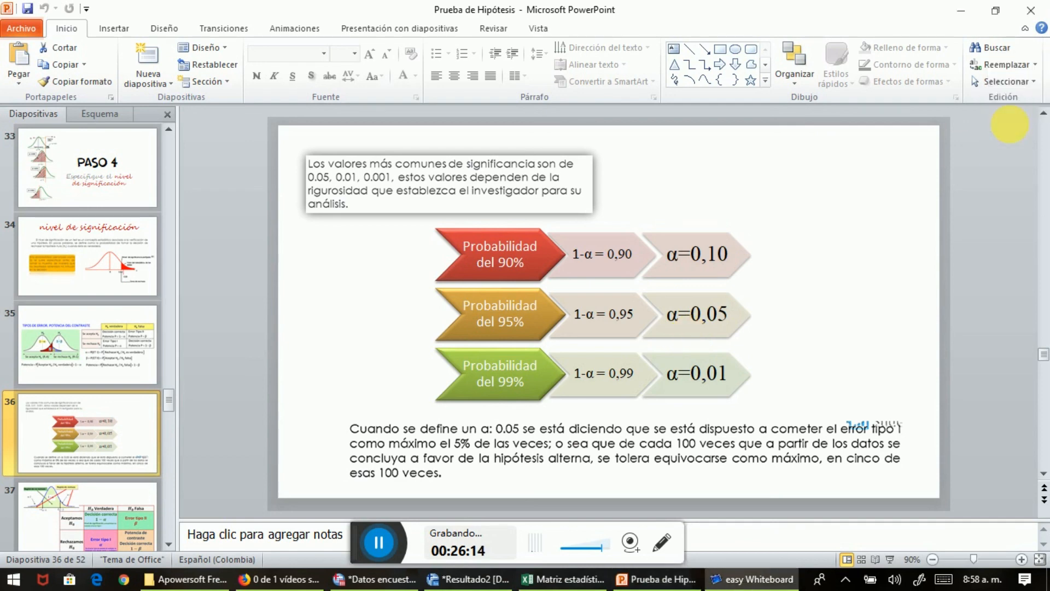
click(1015, 123)
mouse_move(746, 300)
mouse_down()
mouse_move(664, 334)
mouse_move(665, 299)
mouse_move(703, 290)
mouse_up()
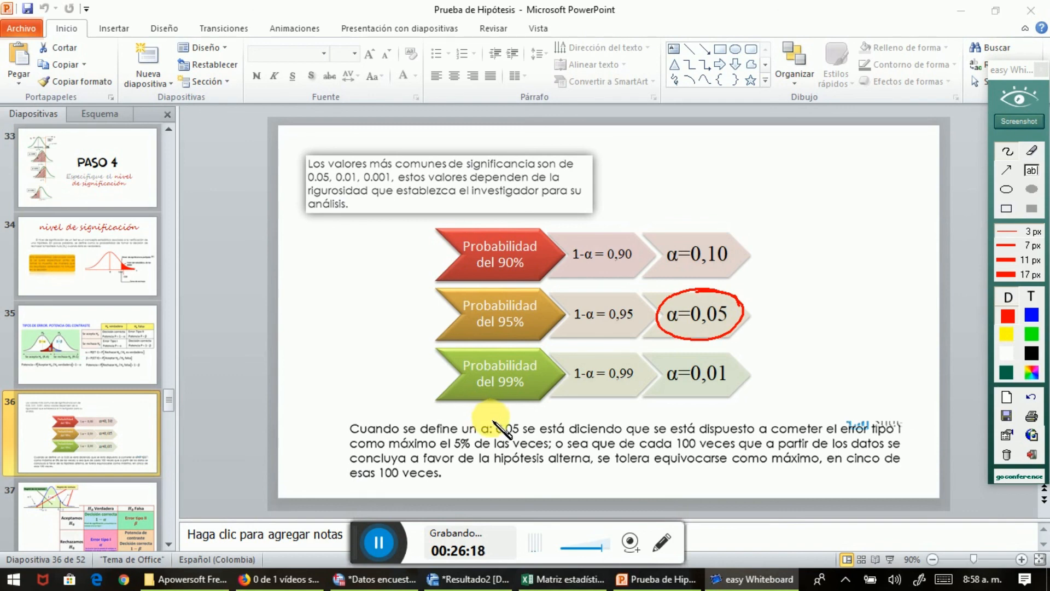
mouse_move(484, 421)
mouse_down()
mouse_move(470, 436)
mouse_move(492, 421)
mouse_up()
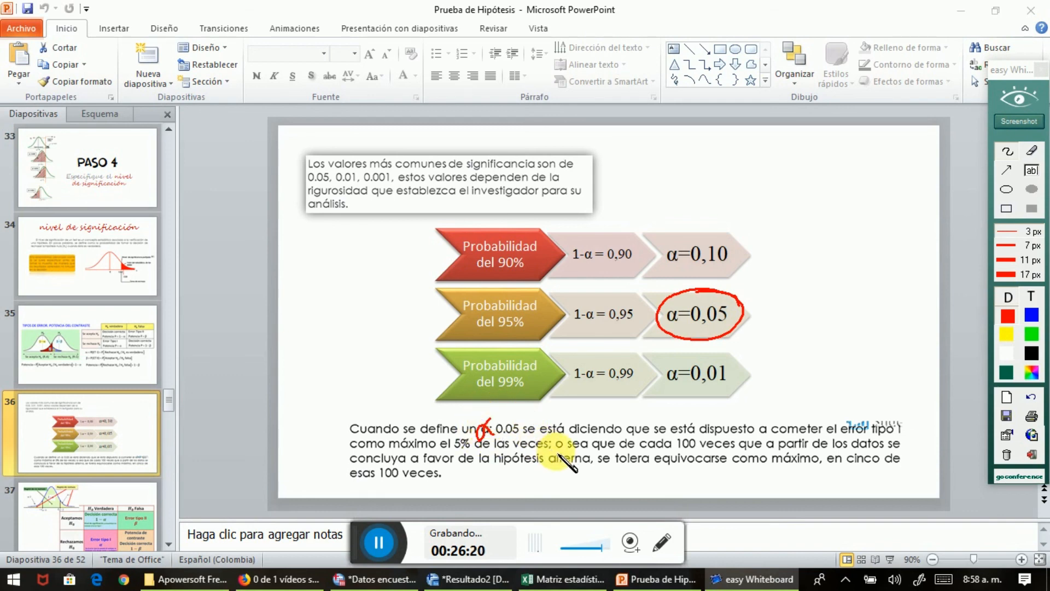
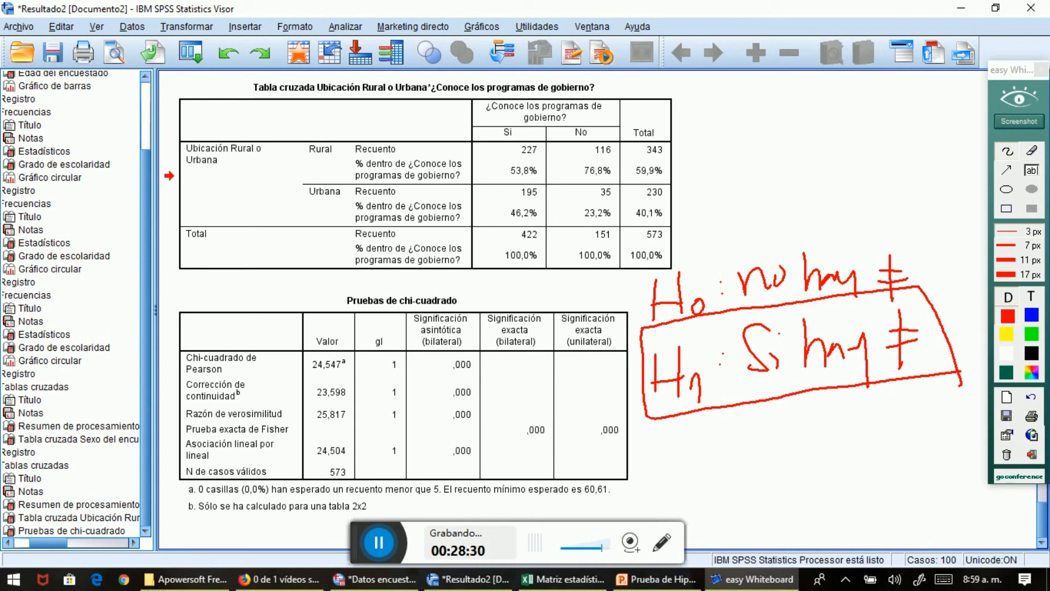
Step: Handwrite "P < 0,05" in red beneath the boxed alternative hypothesis, with an arrow below it leading to "α = Significancia"
mouse_move(711, 430)
mouse_down()
mouse_move(705, 483)
mouse_move(721, 432)
mouse_move(707, 454)
mouse_up()
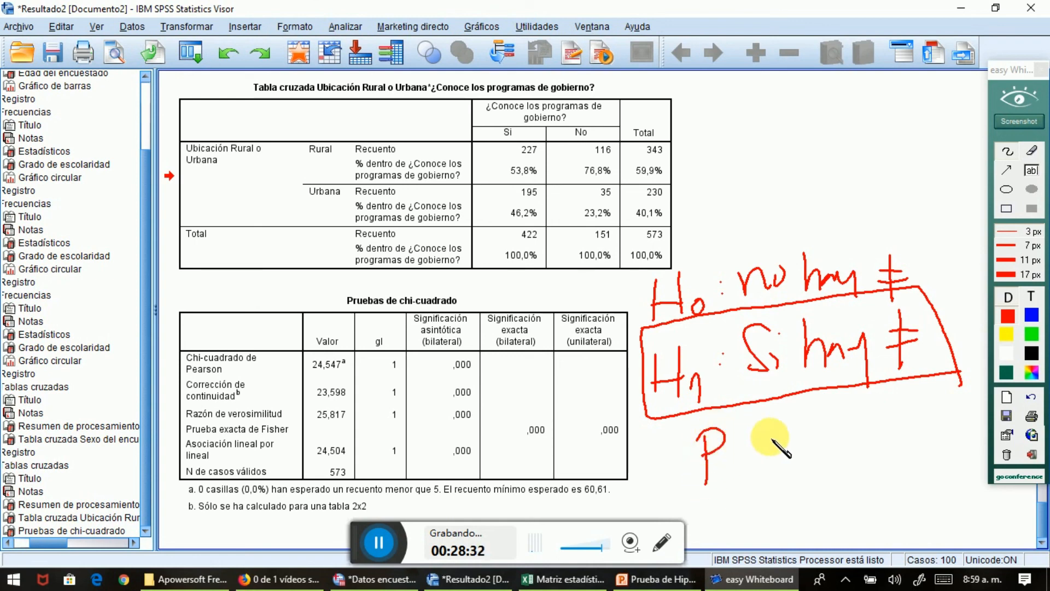
drag(786, 422, 787, 464)
mouse_move(827, 418)
mouse_down()
mouse_move(821, 464)
mouse_move(834, 434)
mouse_move(841, 469)
mouse_up()
mouse_move(874, 417)
mouse_down()
mouse_move(871, 432)
mouse_move(886, 432)
mouse_move(882, 453)
mouse_up()
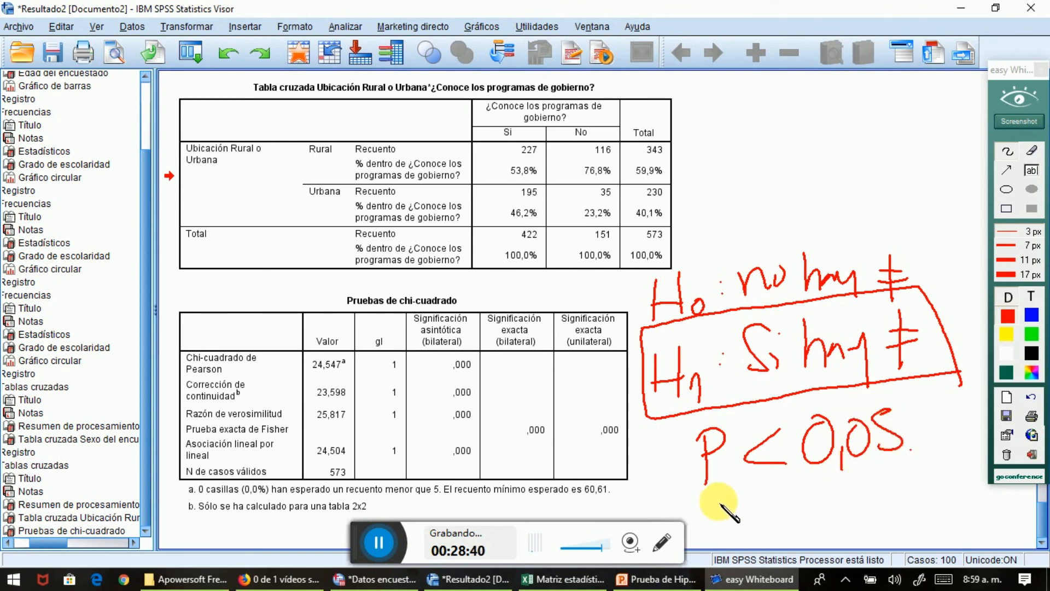
mouse_move(714, 497)
mouse_down()
mouse_move(716, 517)
mouse_move(750, 517)
mouse_up()
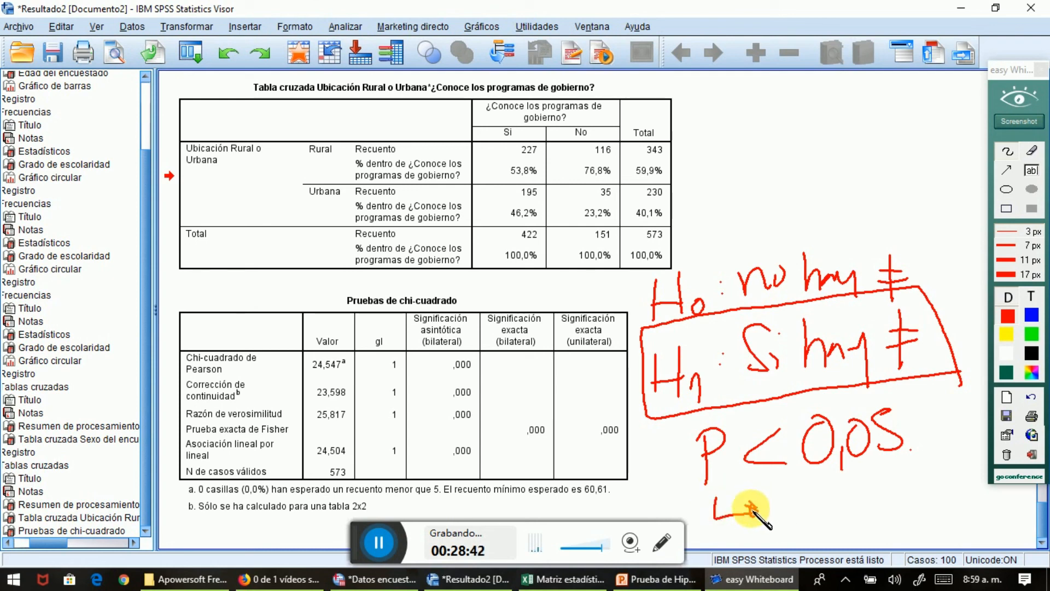
mouse_move(794, 491)
mouse_down()
mouse_move(774, 503)
mouse_move(814, 518)
mouse_move(843, 498)
mouse_up()
mouse_move(830, 509)
mouse_down()
mouse_move(858, 520)
mouse_move(888, 495)
mouse_move(933, 495)
mouse_move(944, 483)
mouse_move(988, 506)
mouse_move(1039, 492)
mouse_up()
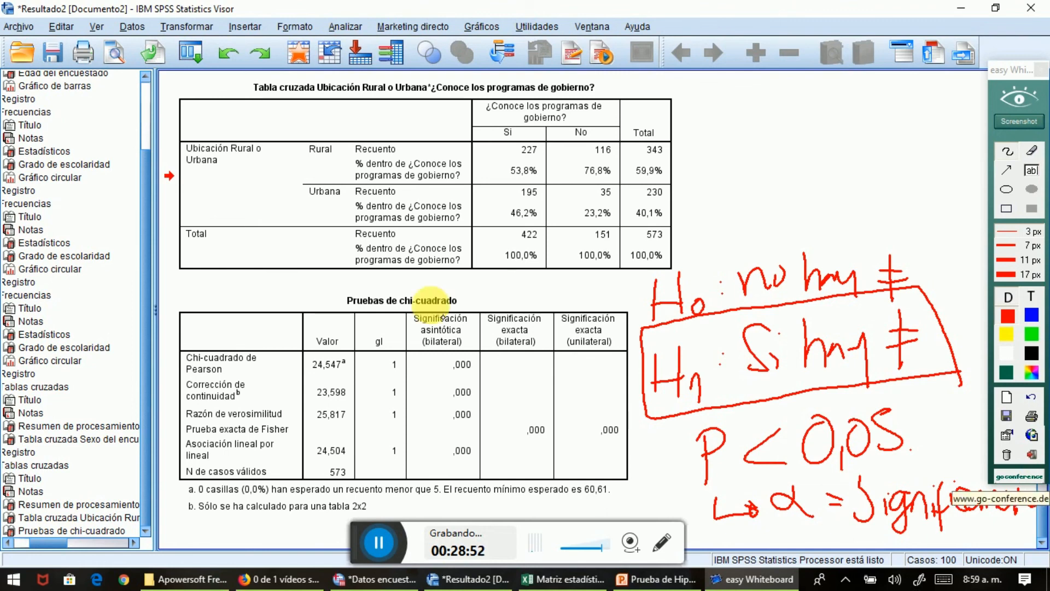
Step: Box the Significación asintótica (bilateral) heading in red and circle the Chi-cuadrado de Pearson significance value beneath it
mouse_move(415, 308)
mouse_down()
mouse_move(437, 356)
mouse_move(473, 320)
mouse_move(415, 307)
mouse_up()
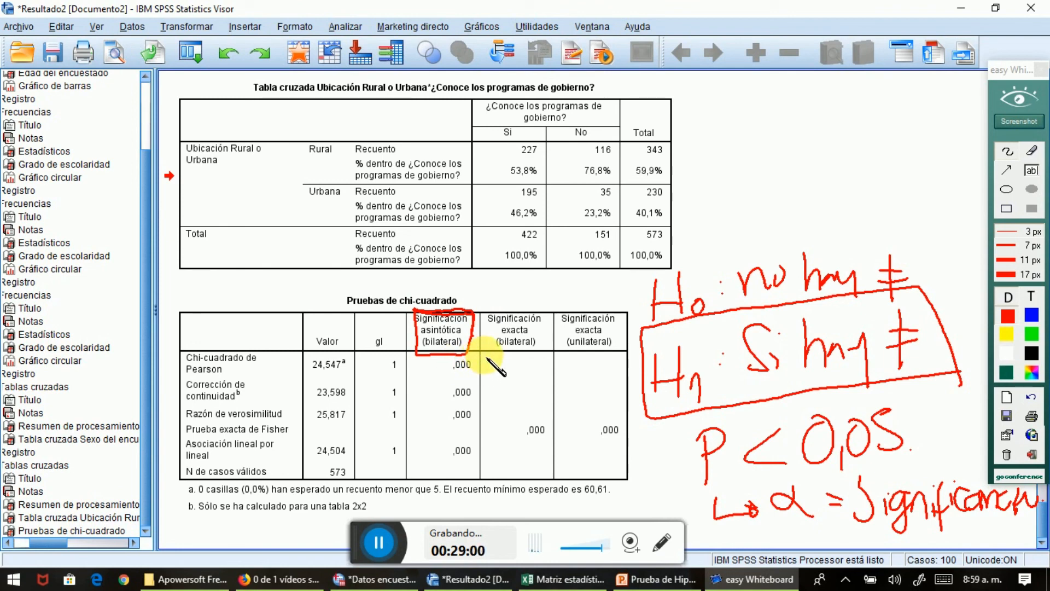
mouse_move(471, 356)
mouse_down()
mouse_move(437, 372)
mouse_move(481, 378)
mouse_move(469, 356)
mouse_up()
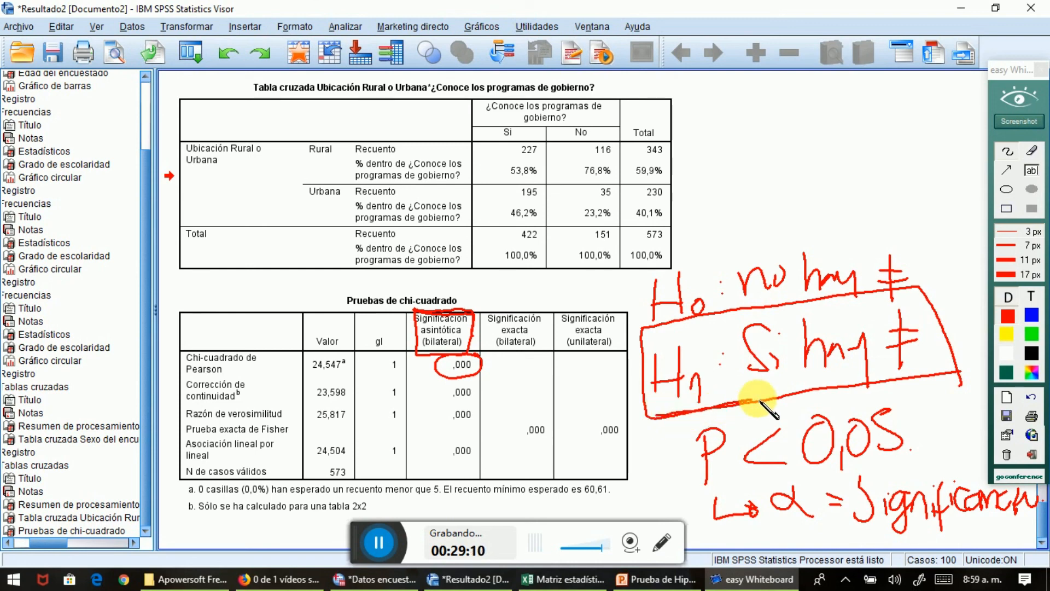
Step: Outline the boxed alternative hypothesis again in blue and leave annotation mode
click(1032, 315)
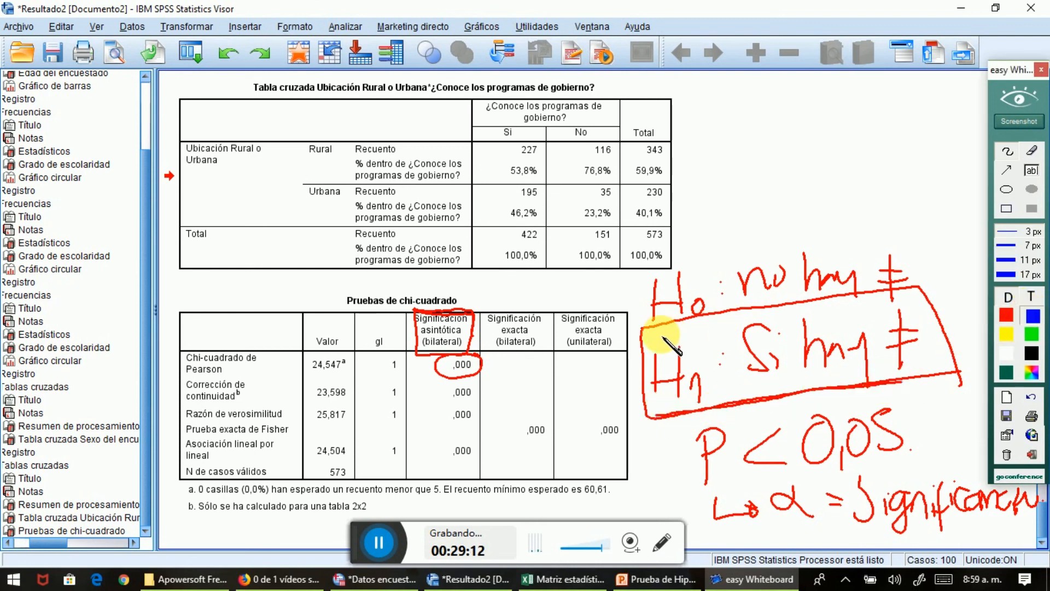
mouse_move(661, 338)
mouse_down()
mouse_move(897, 293)
mouse_move(956, 370)
mouse_move(643, 408)
mouse_move(744, 322)
mouse_up()
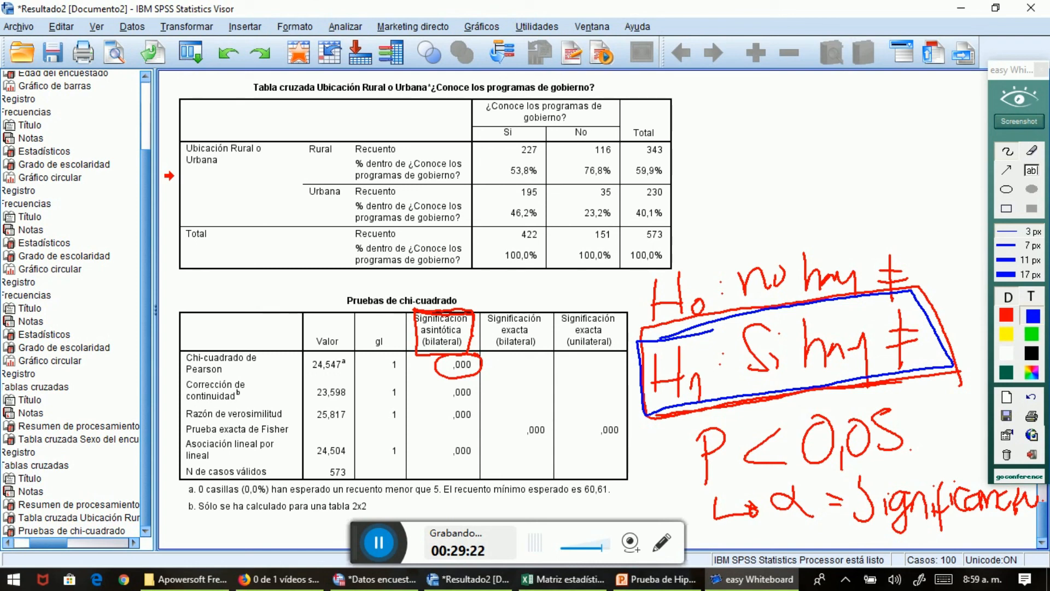
click(1032, 128)
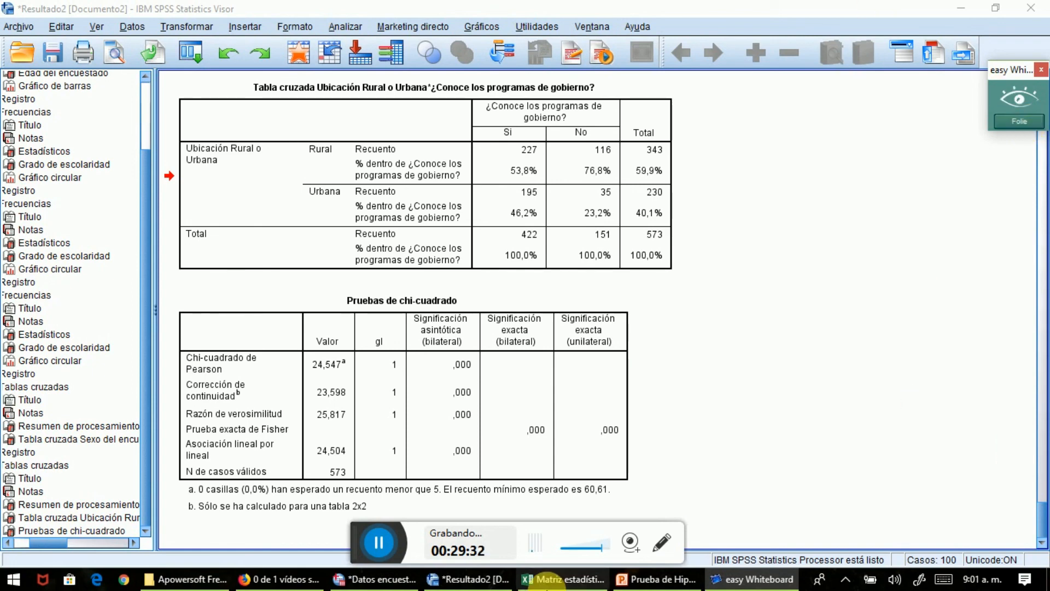
Step: Switch to the survey data editor and open the Prueba T para muestras independientes analysis
click(469, 583)
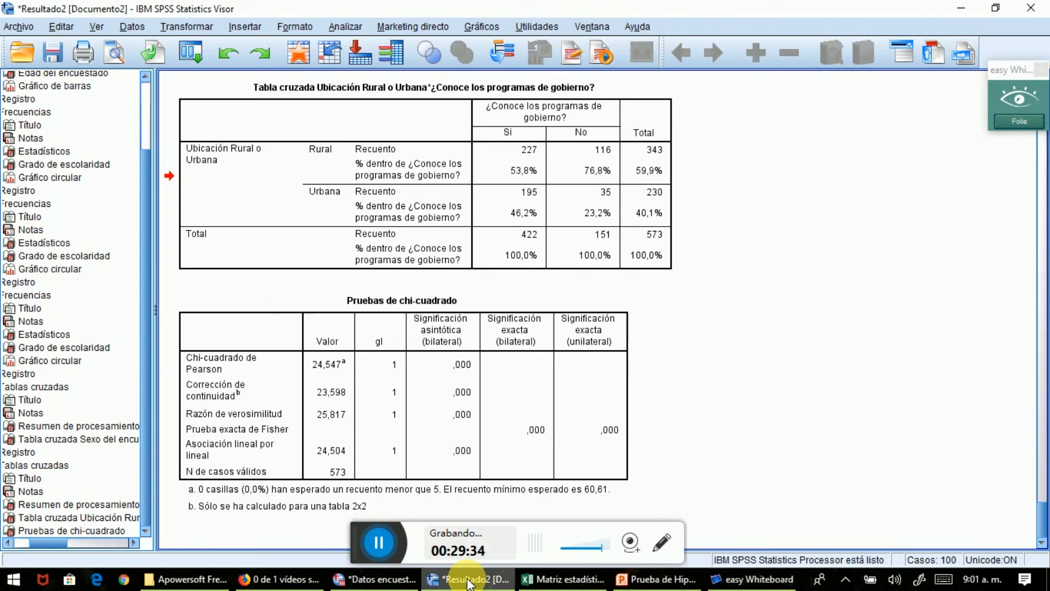
click(376, 582)
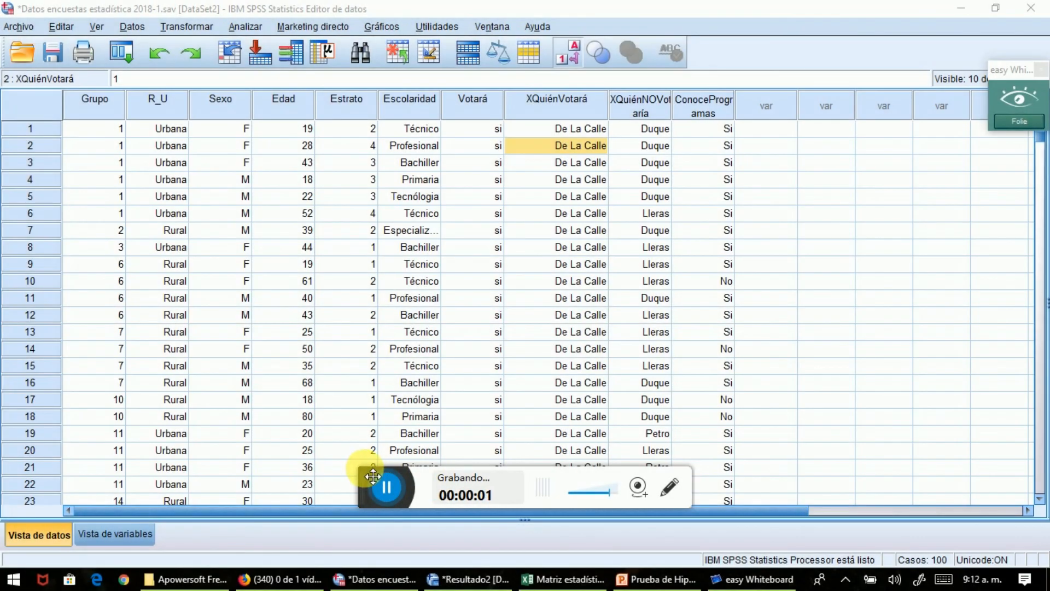
drag(373, 480, 357, 534)
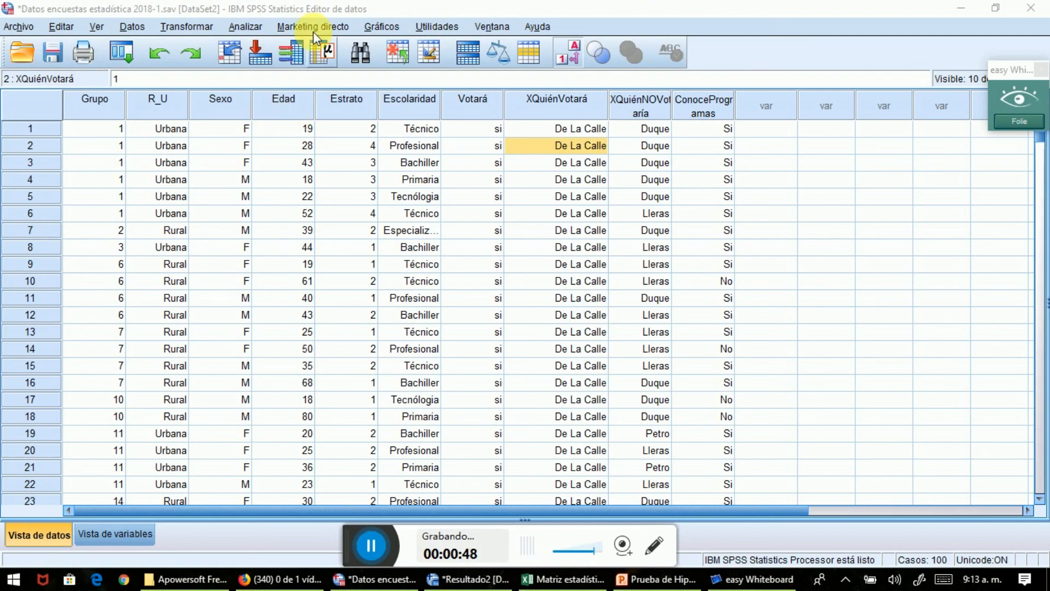
click(241, 25)
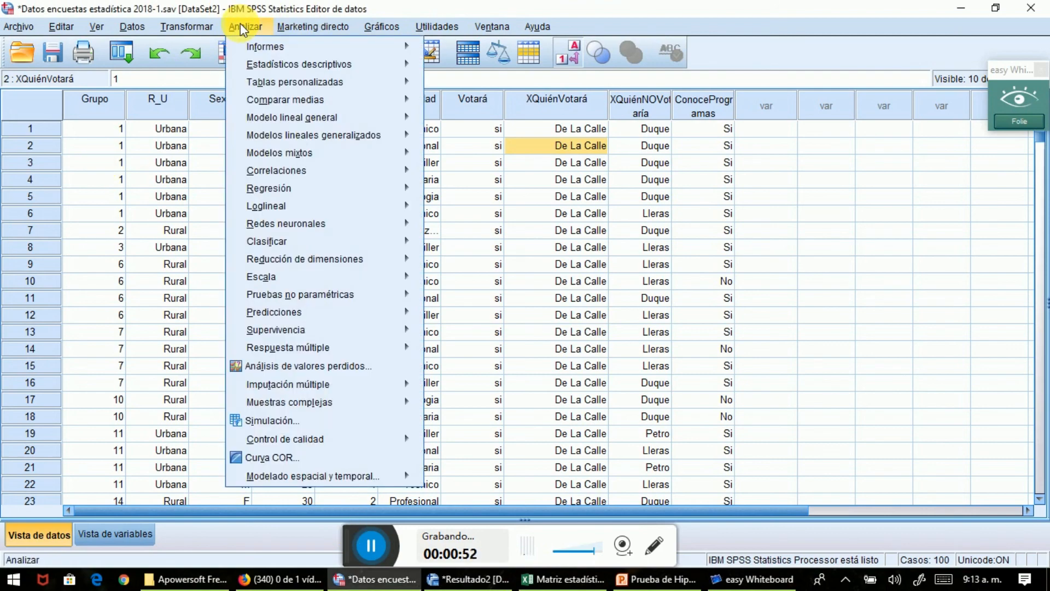
mouse_move(267, 70)
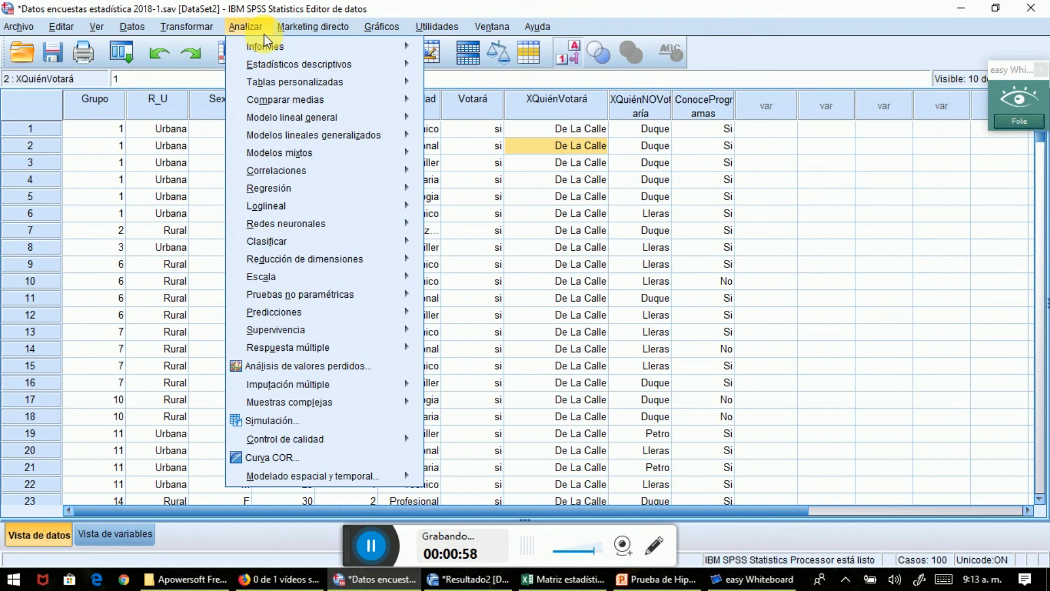
mouse_move(306, 103)
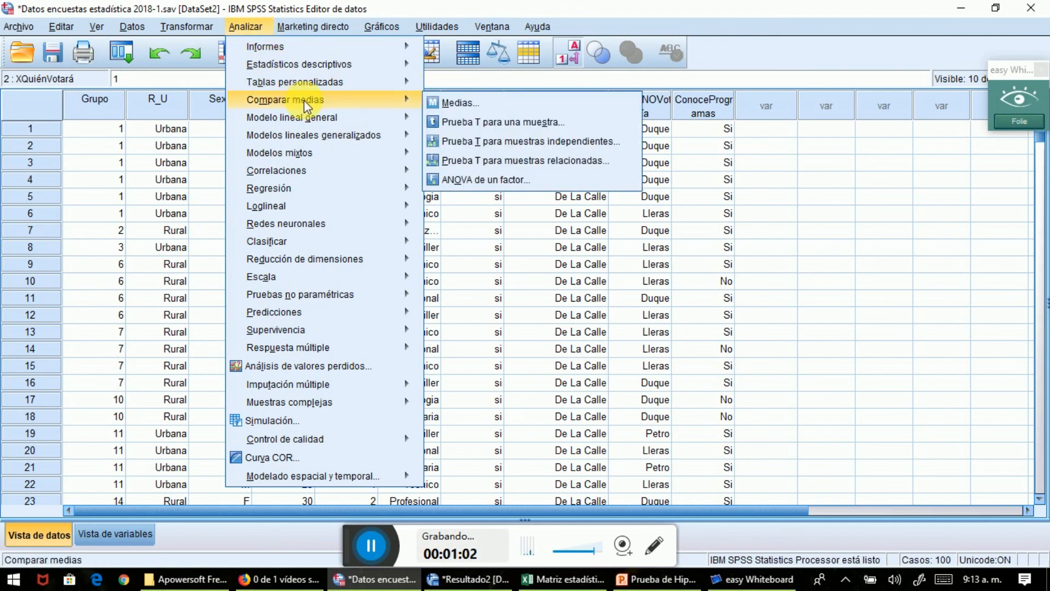
click(509, 143)
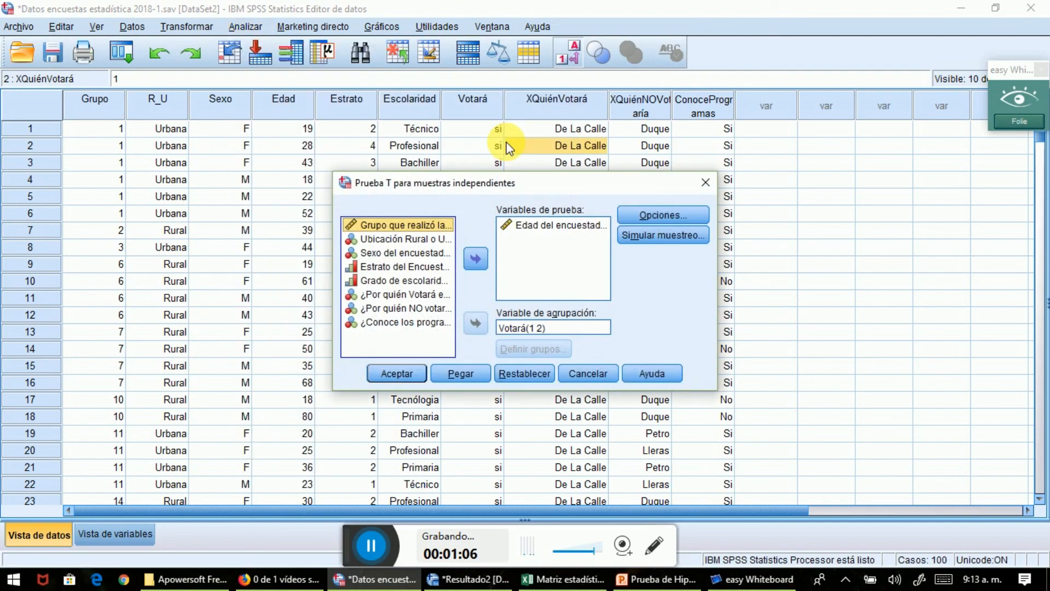
Step: Clear the existing Edad test variable and Votará grouping variable from the independent-samples T test
click(542, 225)
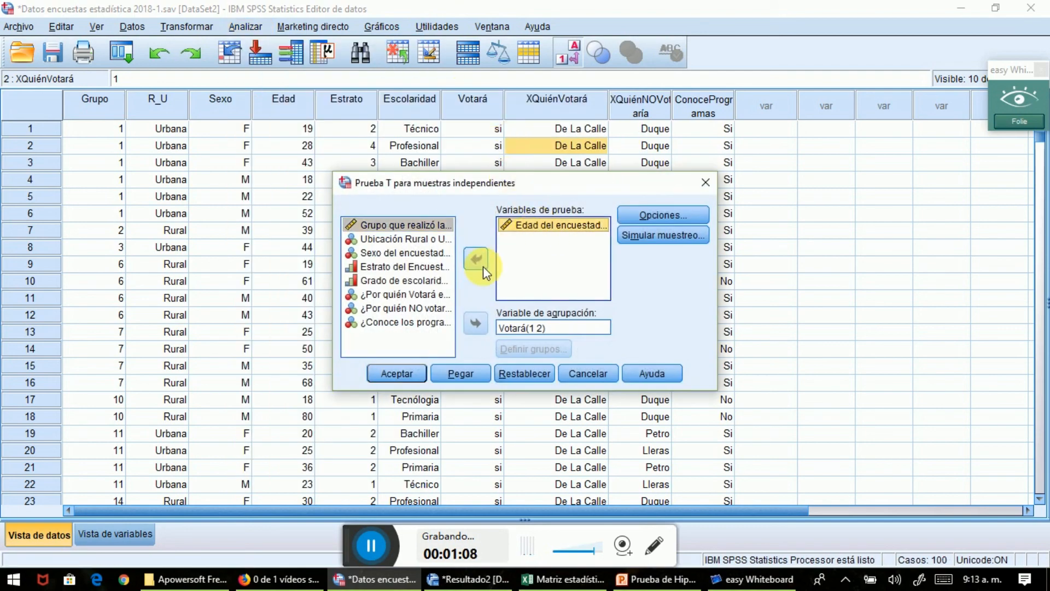
click(477, 259)
click(503, 327)
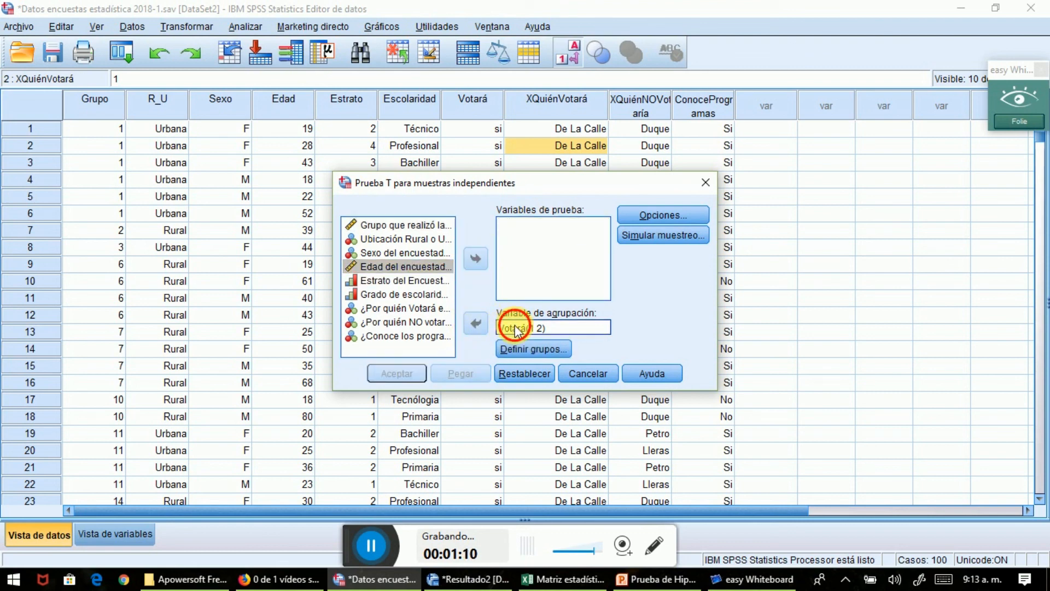
click(476, 323)
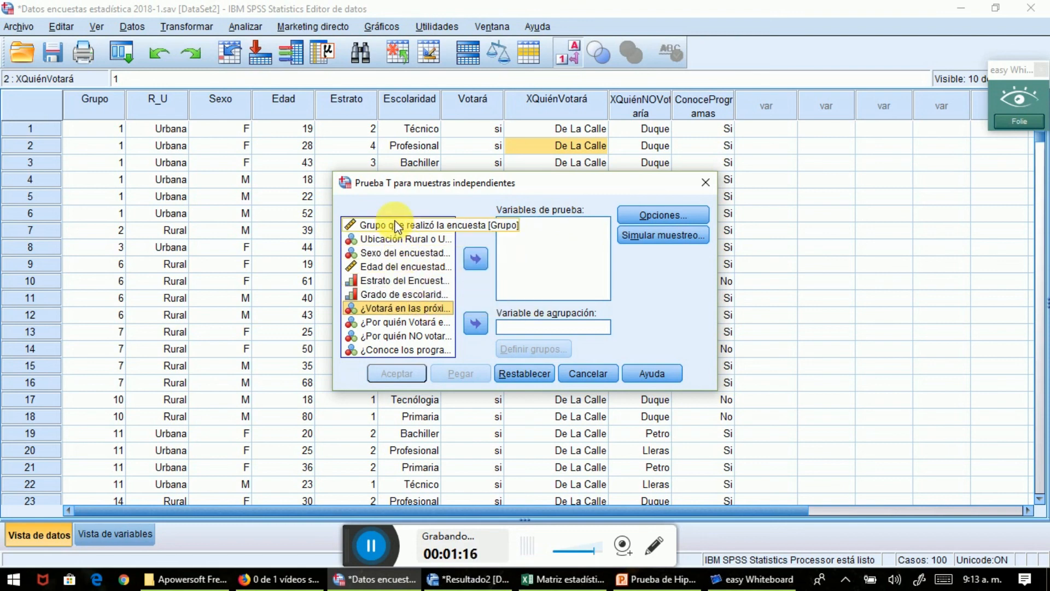
Step: Assign Edad del encuestado as the test variable and ¿Votará en las próximas elecciones? as the grouping variable
click(398, 266)
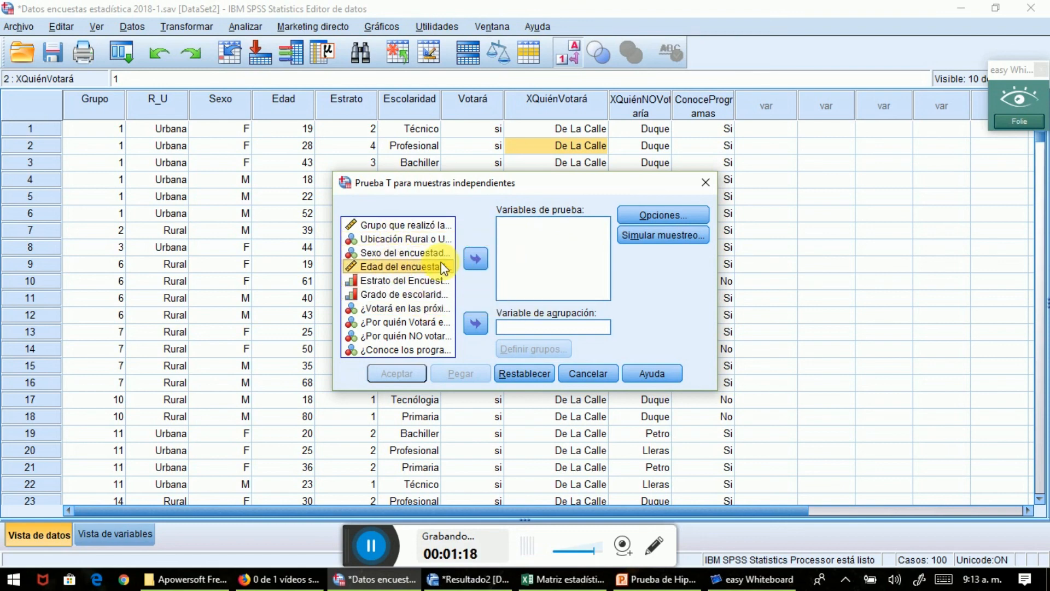
click(475, 258)
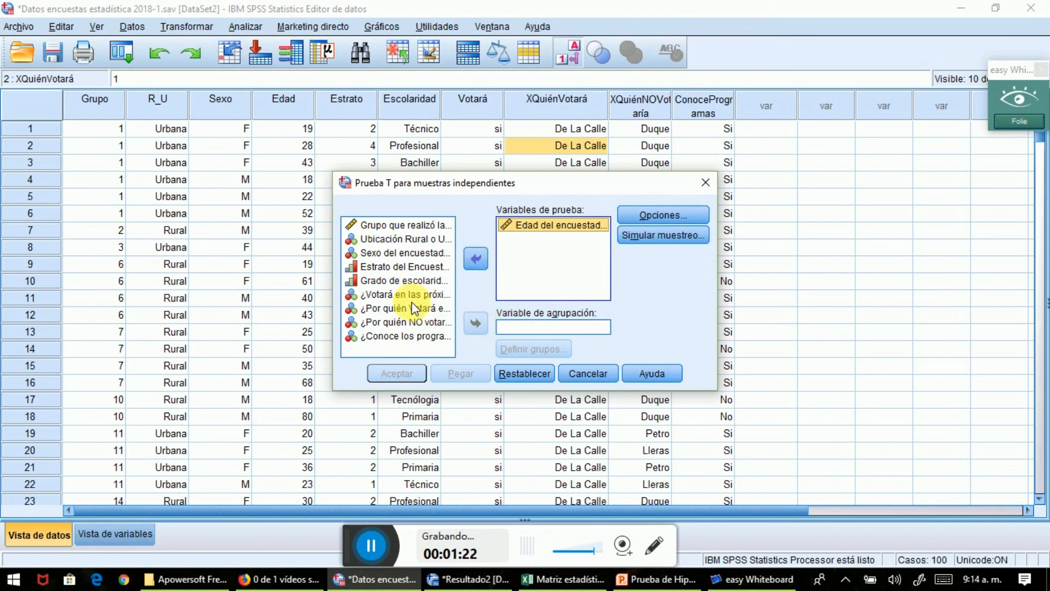
click(399, 294)
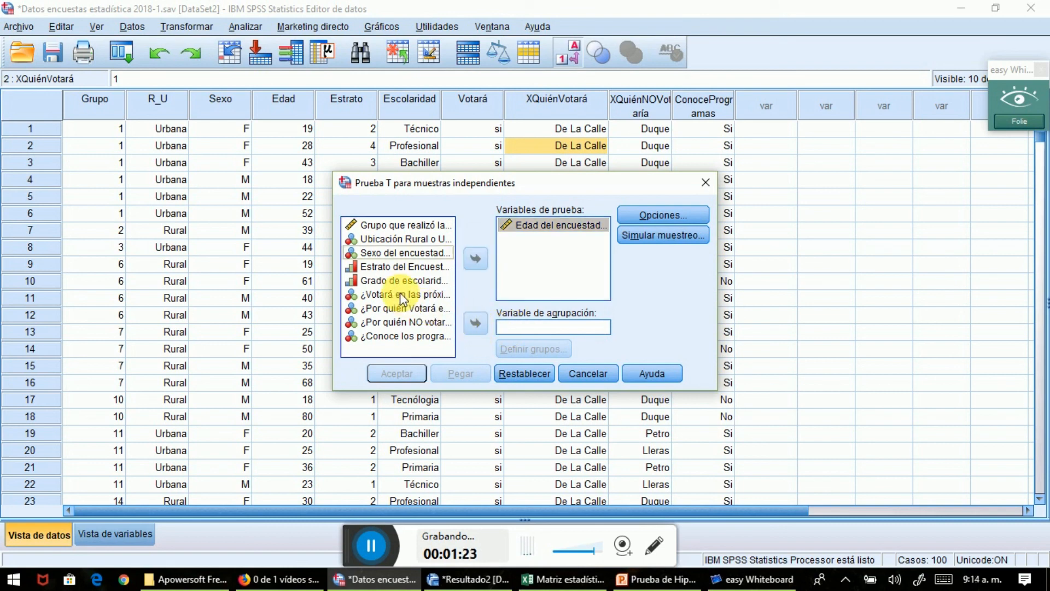
click(475, 323)
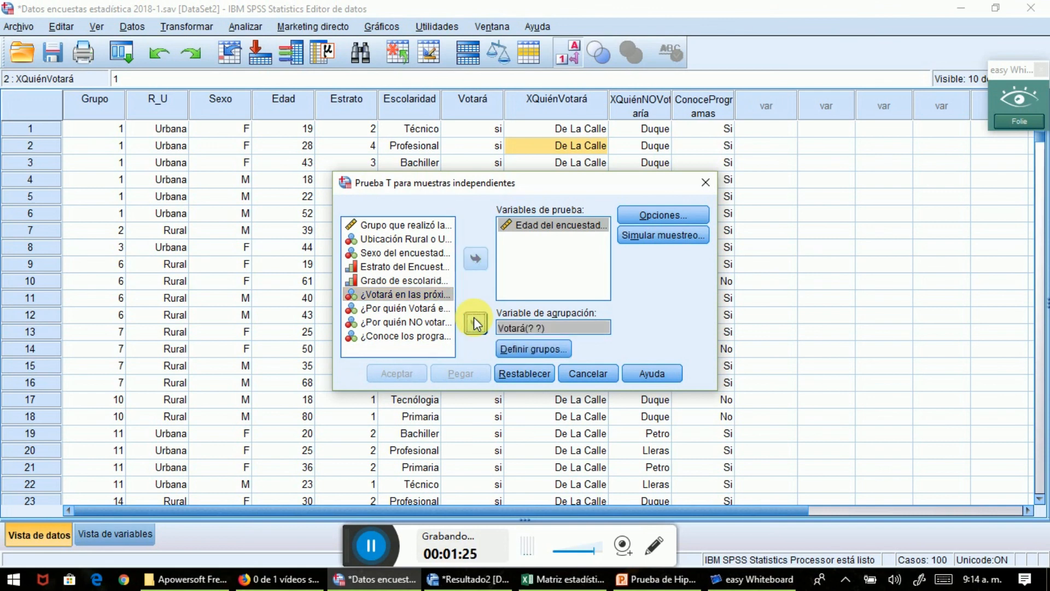
Step: Define the groups with values 1 and 2, then run the T test and maximise its output window
click(530, 350)
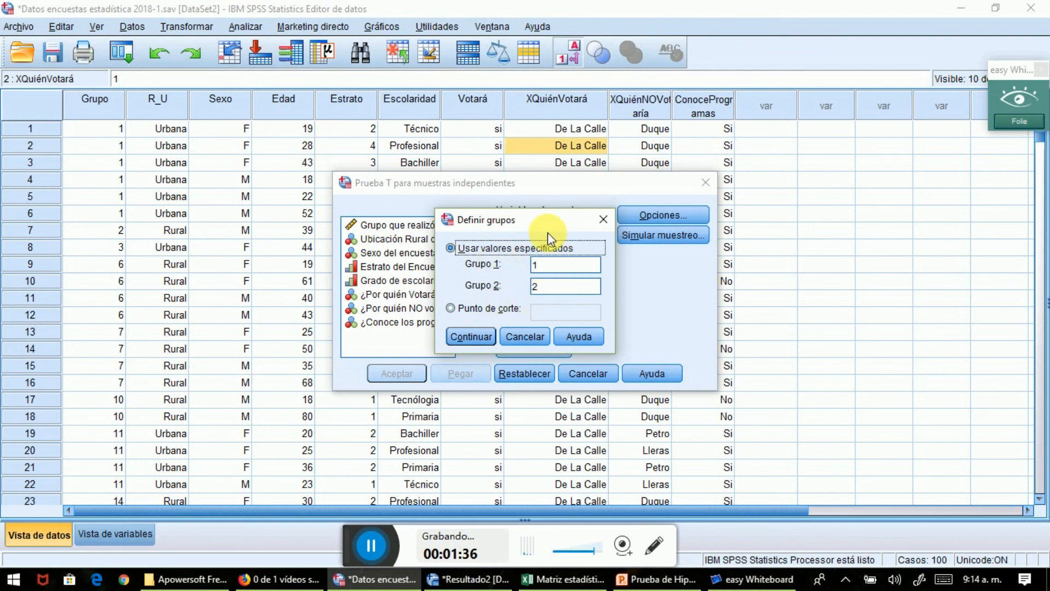
click(472, 336)
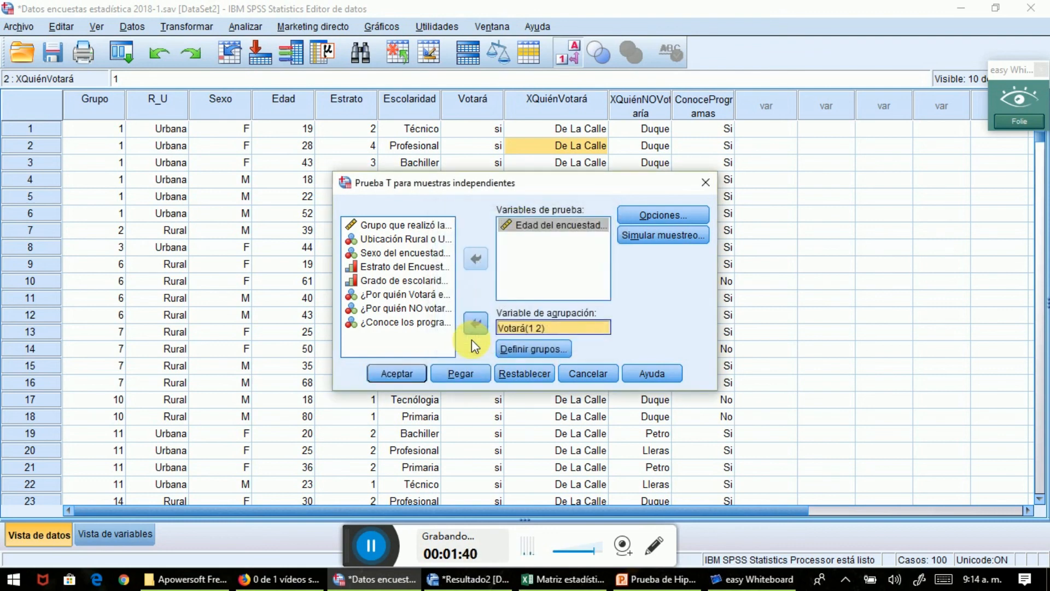
click(399, 373)
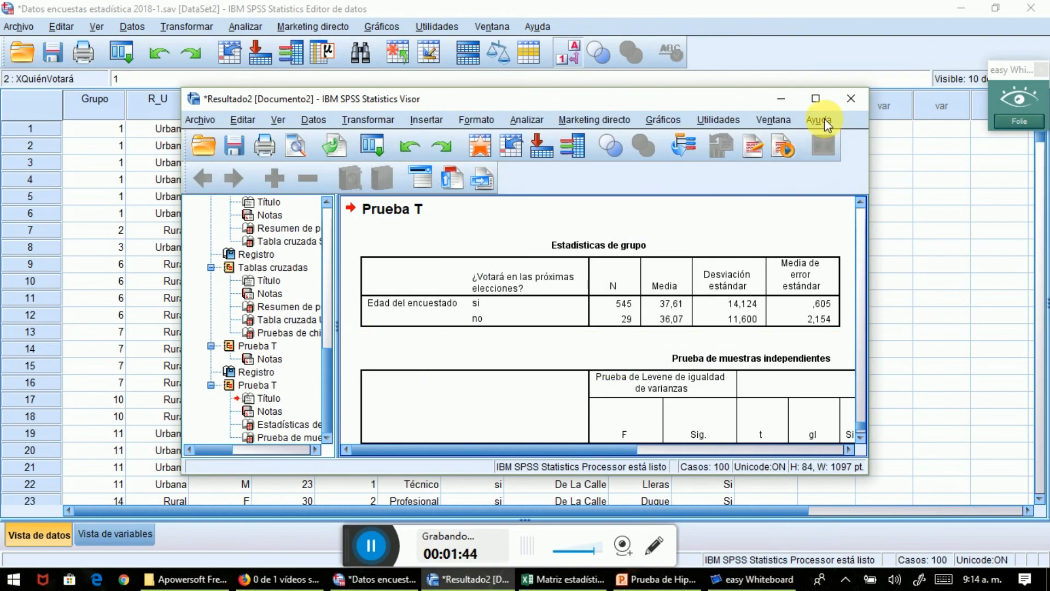
click(816, 99)
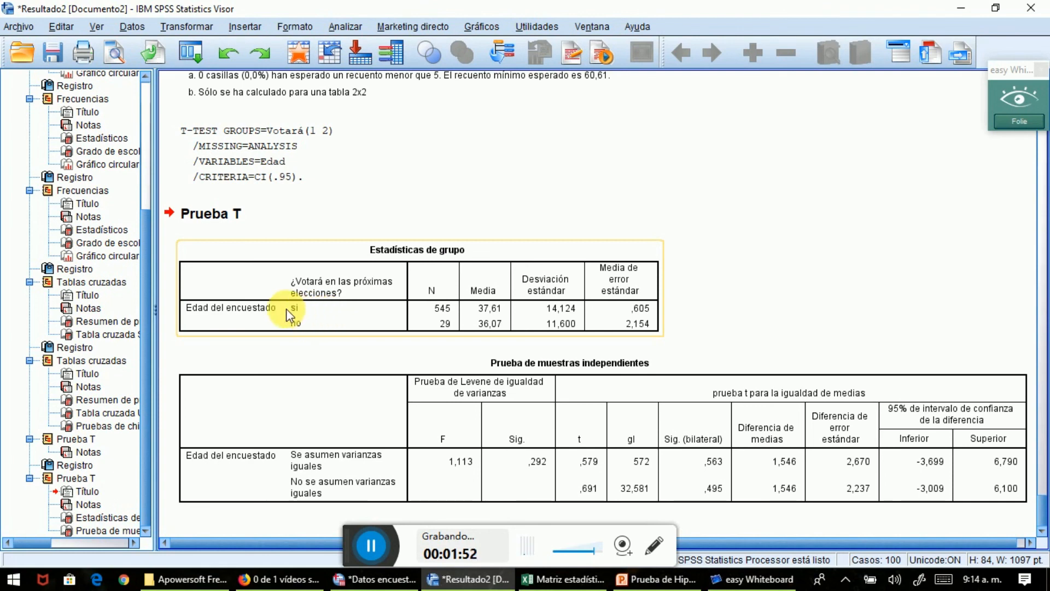
Step: Enter annotation mode and underline in blue the N and Media values of the si and no groups in Estadísticas de grupo
click(1032, 112)
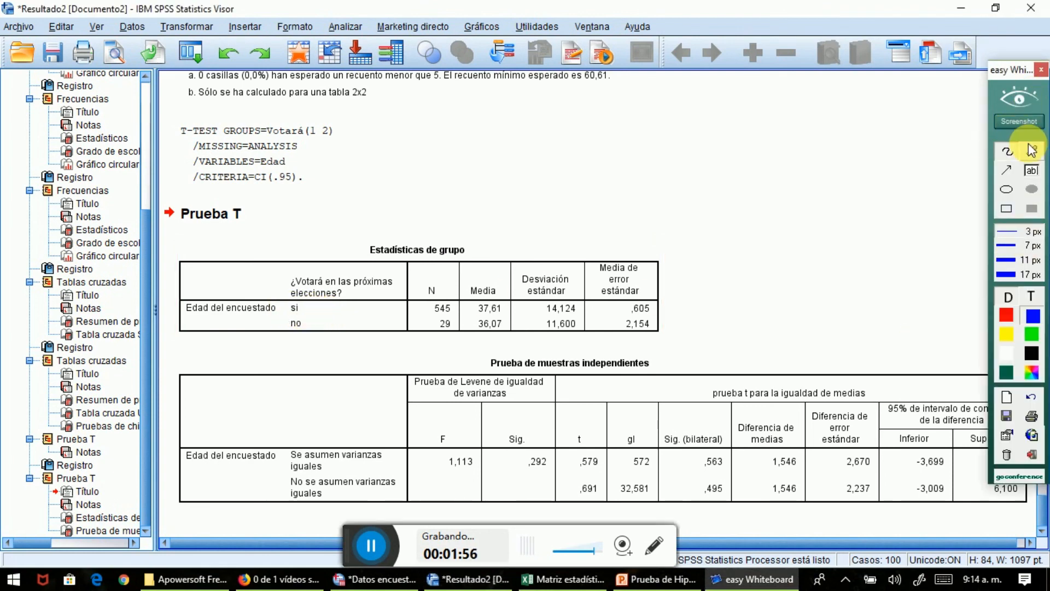
click(1031, 150)
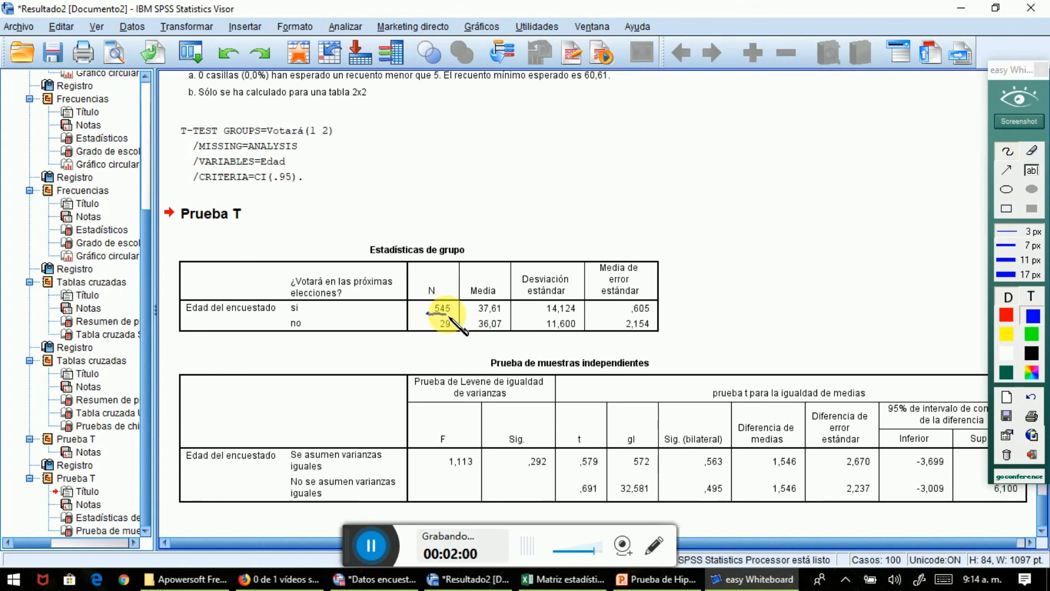
drag(427, 313, 453, 314)
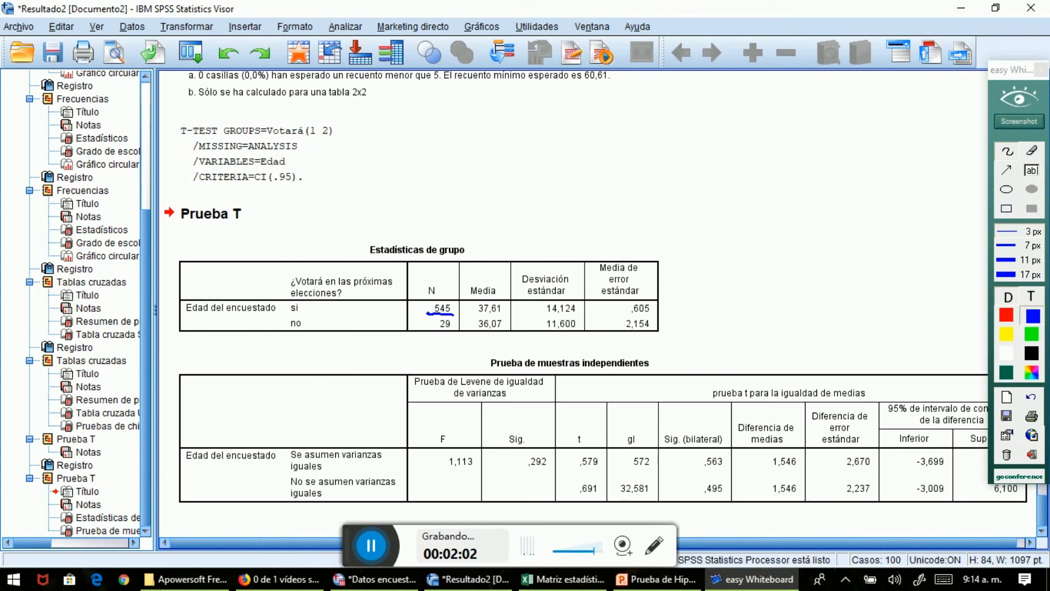
drag(471, 313, 503, 313)
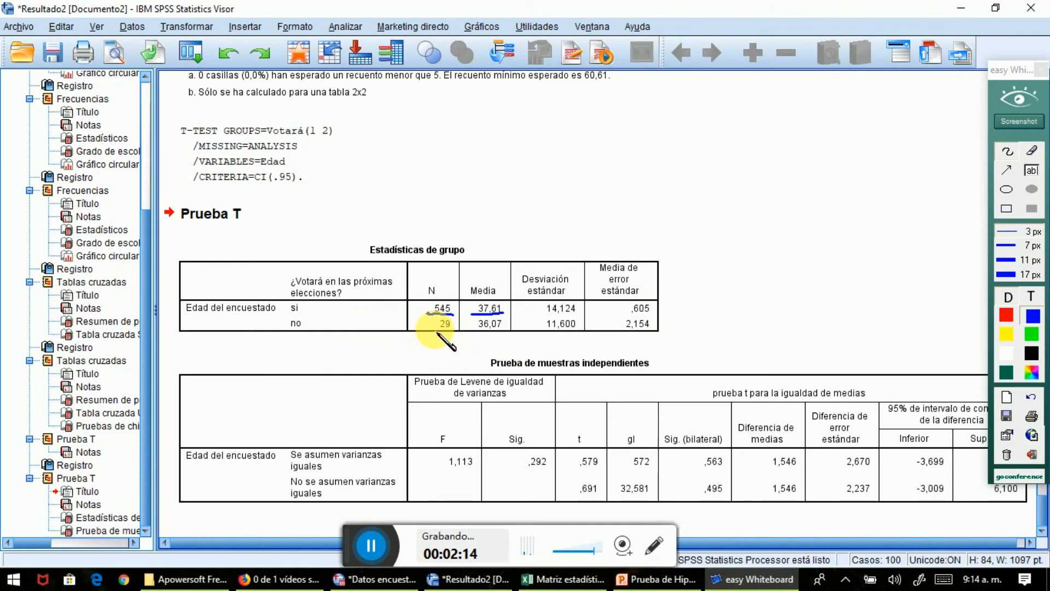
drag(432, 330, 452, 328)
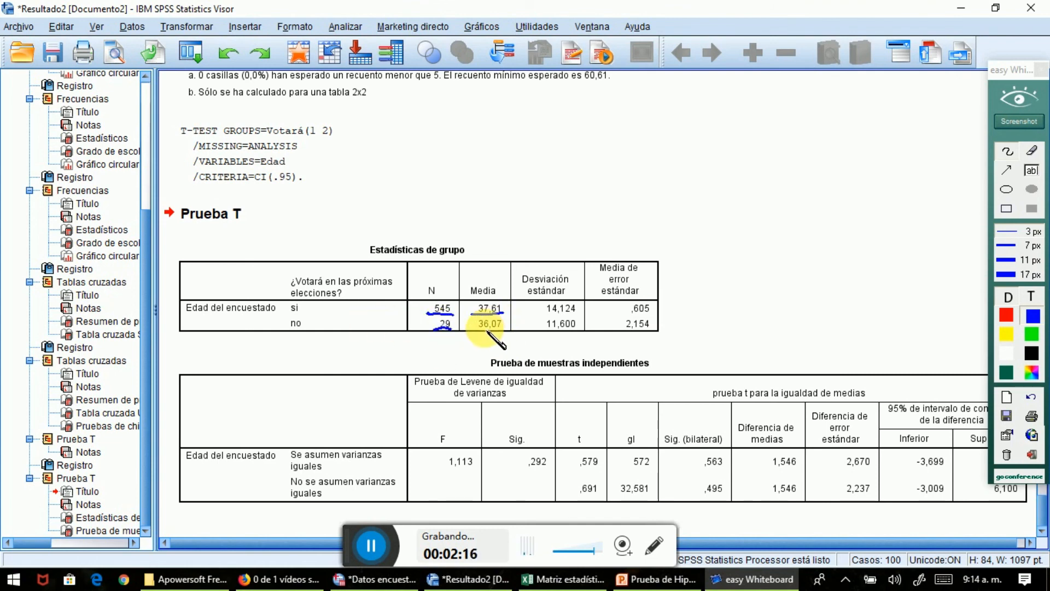
drag(477, 330, 504, 330)
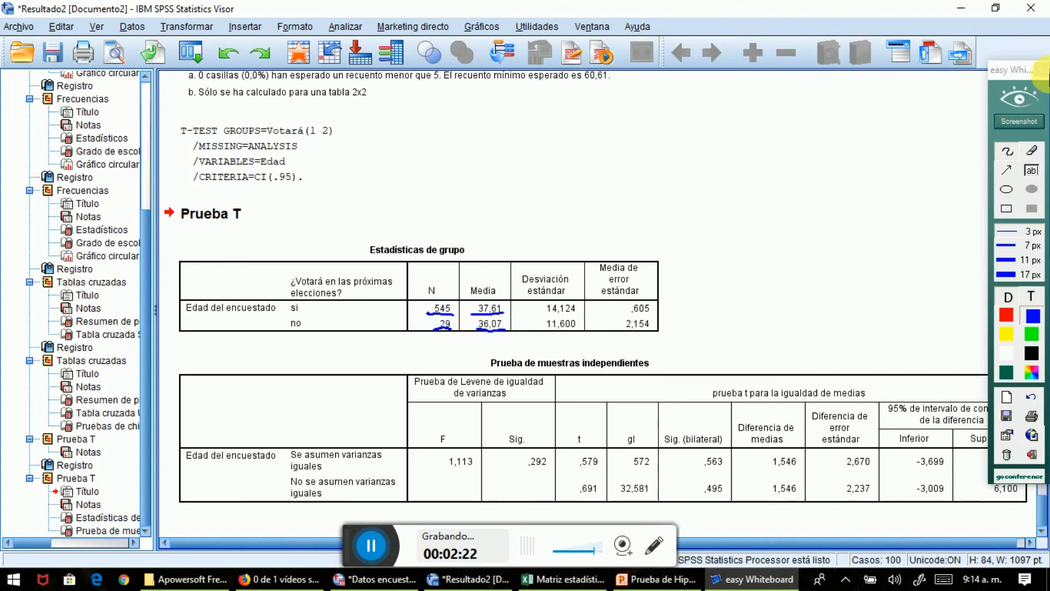
Step: Move the annotation toolbar clear of the table and box the Prueba de Levene de igualdad de varianzas heading in red
drag(999, 67, 1003, 14)
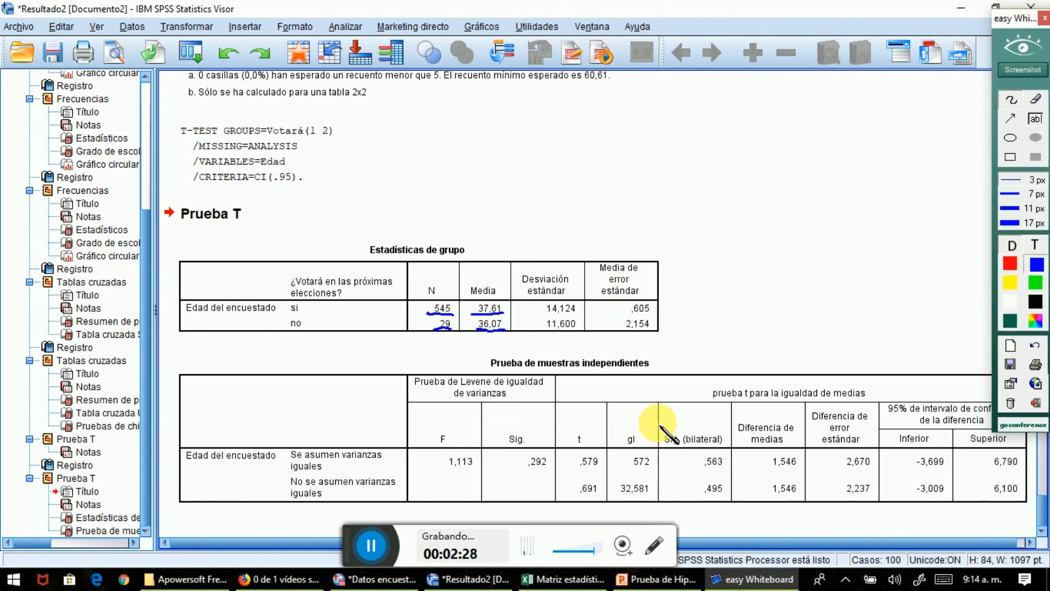
click(1011, 264)
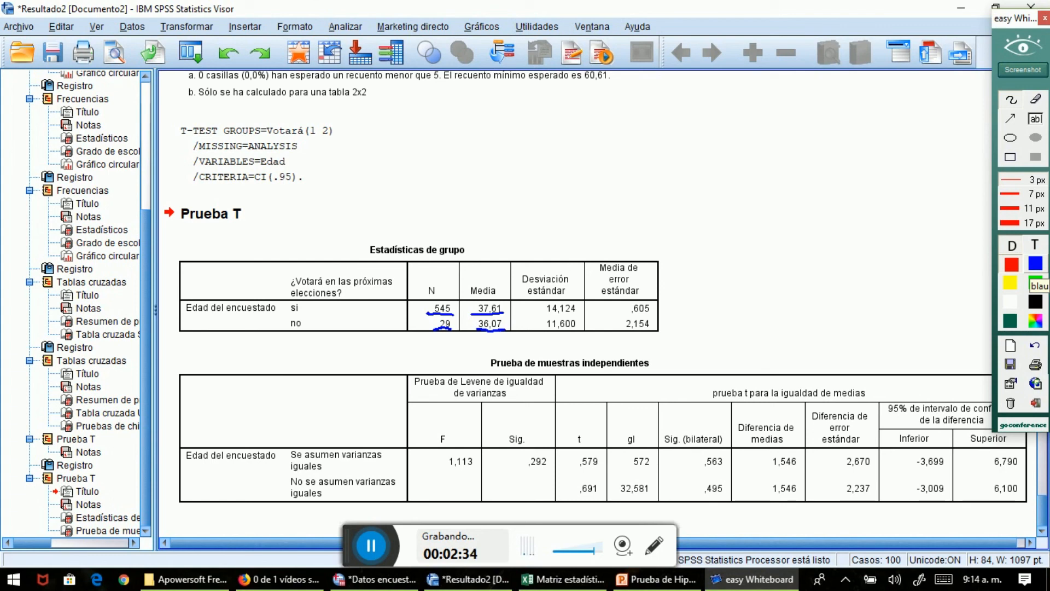
mouse_move(542, 370)
mouse_down()
mouse_move(414, 378)
mouse_move(437, 405)
mouse_move(547, 405)
mouse_move(544, 368)
mouse_move(533, 367)
mouse_up()
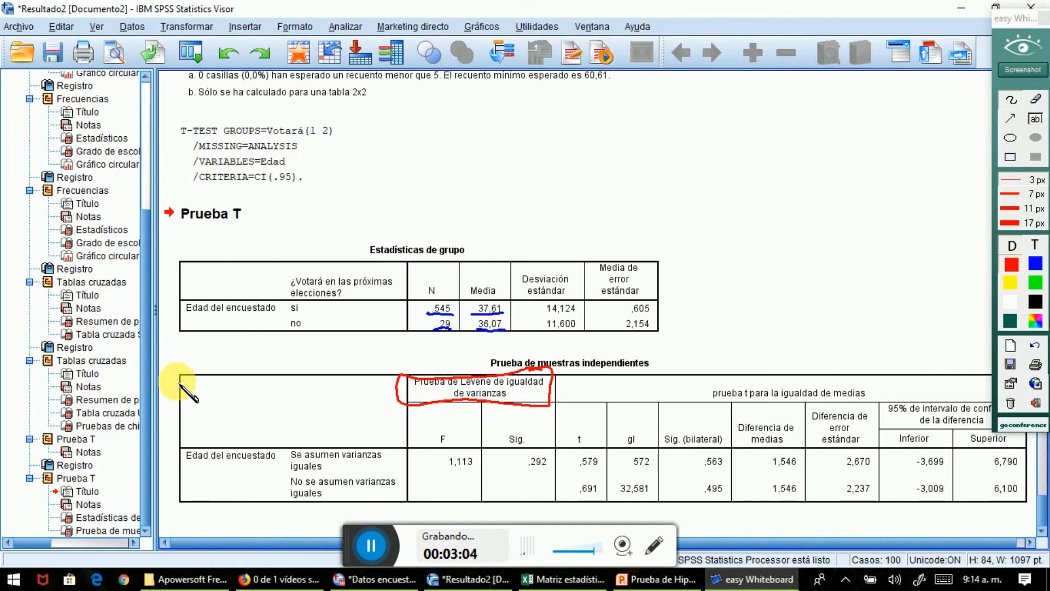
Step: Handwrite "Ho: hay igualdad" and "H1: hay diferencias" in red beside the Levene test heading
mouse_move(178, 383)
mouse_down()
mouse_move(192, 377)
mouse_move(210, 399)
mouse_move(196, 393)
mouse_move(189, 448)
mouse_up()
click(219, 383)
mouse_move(170, 411)
mouse_down()
mouse_move(169, 454)
mouse_move(189, 428)
mouse_move(204, 460)
mouse_up()
click(219, 427)
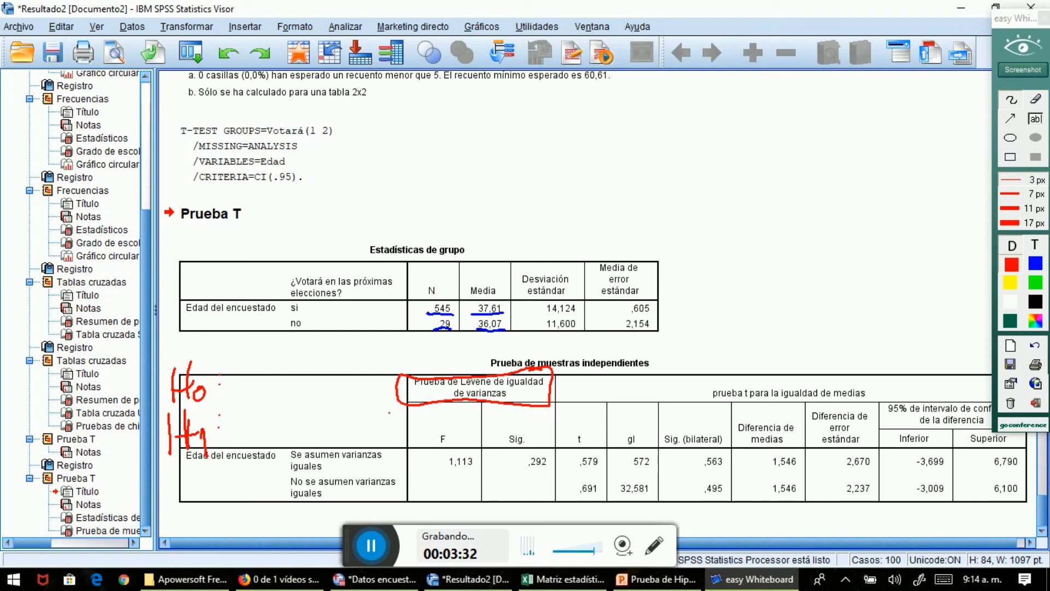
mouse_move(221, 356)
mouse_down()
mouse_move(235, 393)
mouse_move(316, 408)
mouse_move(339, 356)
mouse_move(356, 368)
mouse_move(368, 362)
mouse_up()
mouse_move(235, 411)
mouse_down()
mouse_move(253, 444)
mouse_move(287, 437)
mouse_move(339, 405)
mouse_move(393, 395)
mouse_move(383, 372)
mouse_up()
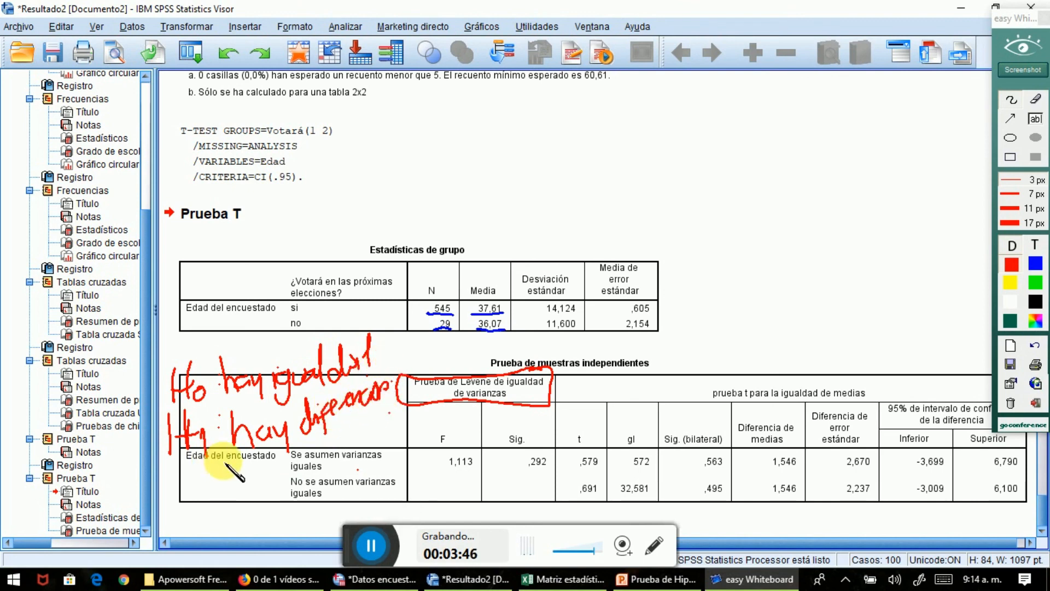
Step: Underline the "hay diferencias" hypothesis in red and add a V-shaped mark after each of the two hypotheses
drag(227, 462, 388, 387)
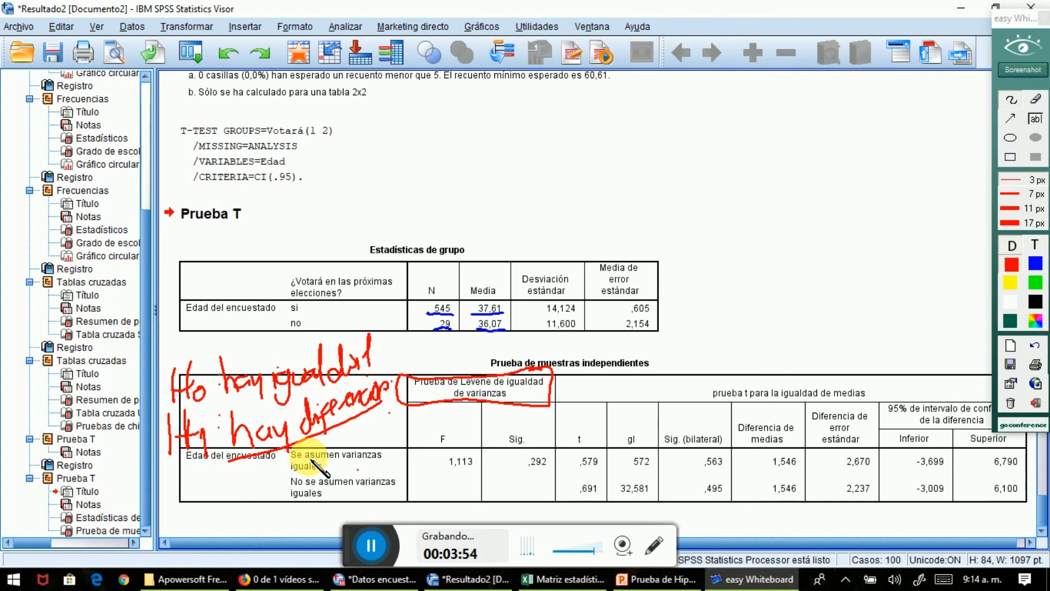
drag(387, 328, 397, 327)
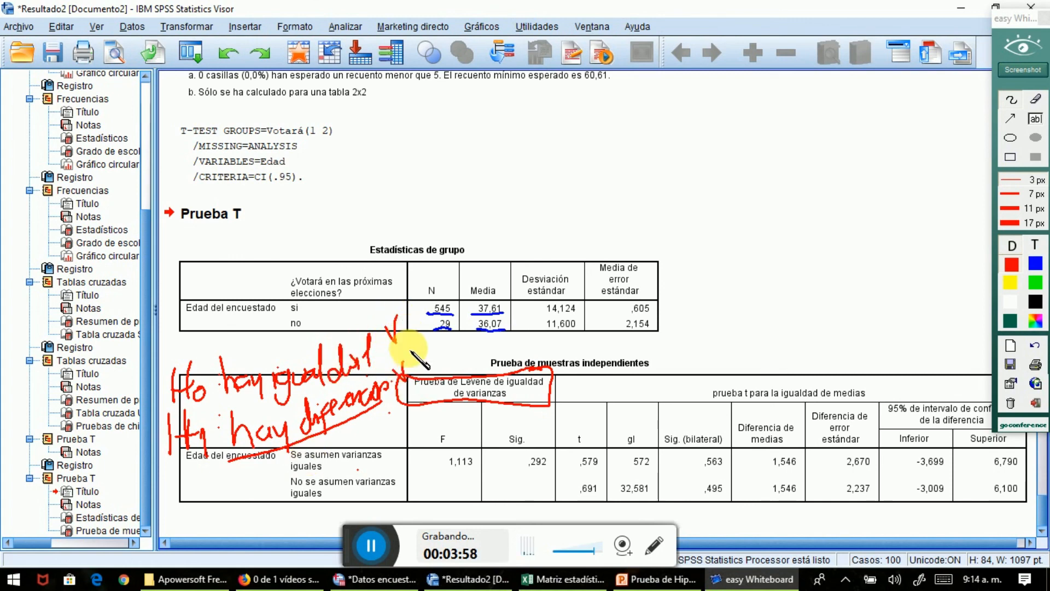
drag(398, 370, 405, 358)
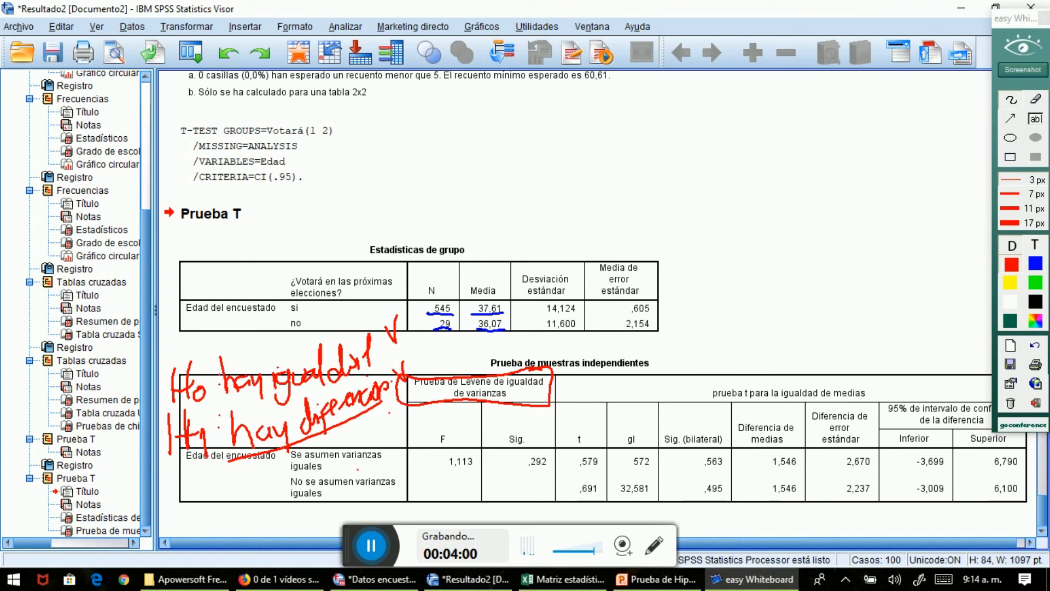
Step: Underline the Ho "hay igualdad" hypothesis in yellow and handwrite "P>0,05" below the independent-samples table
click(1011, 283)
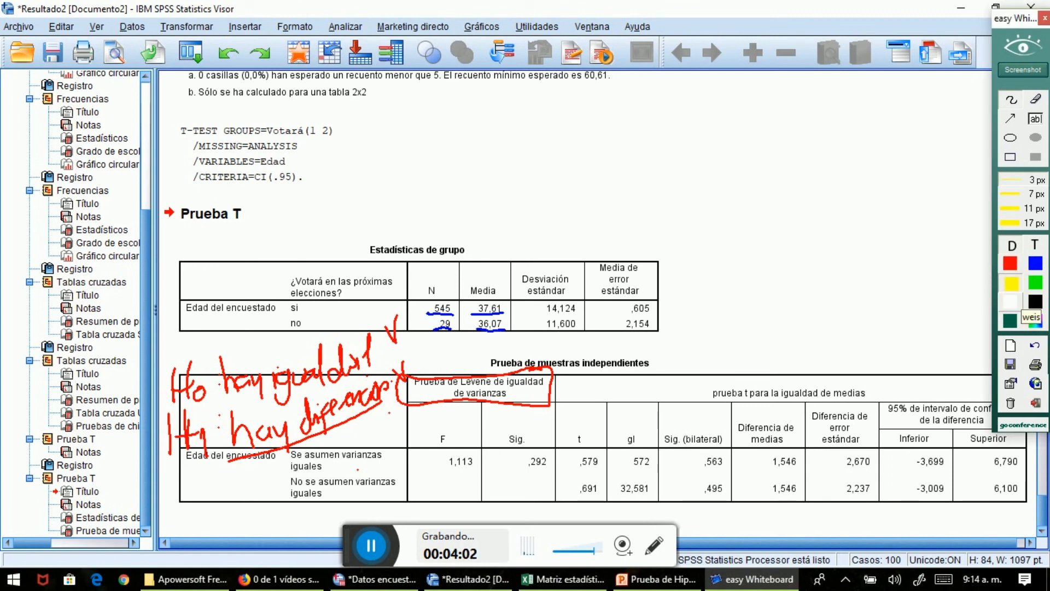
mouse_move(206, 408)
mouse_down()
mouse_move(172, 408)
mouse_move(393, 356)
mouse_up()
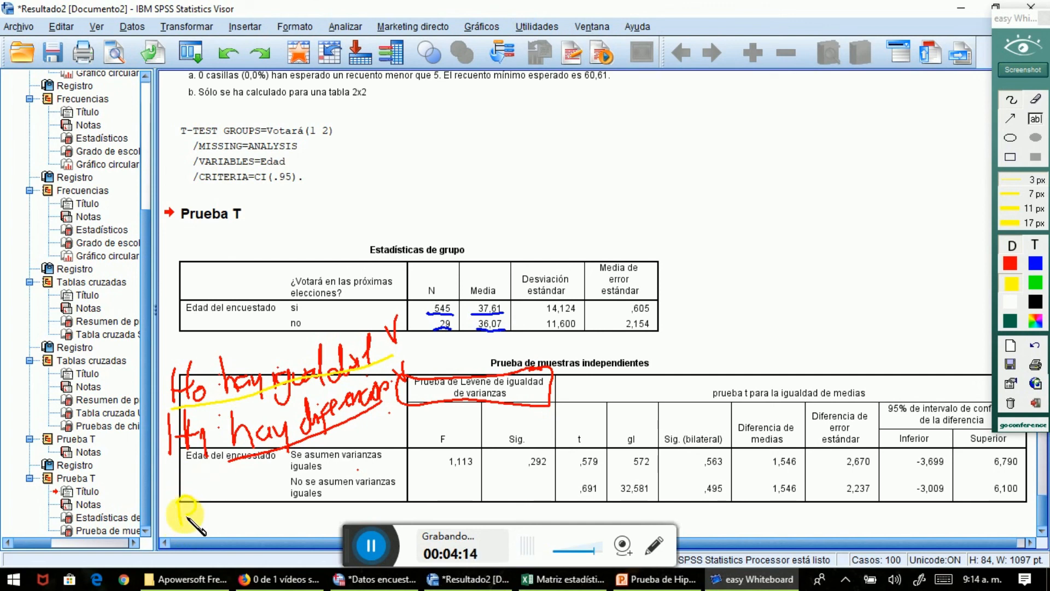
mouse_move(186, 517)
mouse_down()
mouse_move(222, 511)
mouse_move(239, 525)
mouse_move(290, 514)
mouse_move(284, 523)
mouse_move(282, 503)
mouse_move(303, 502)
mouse_up()
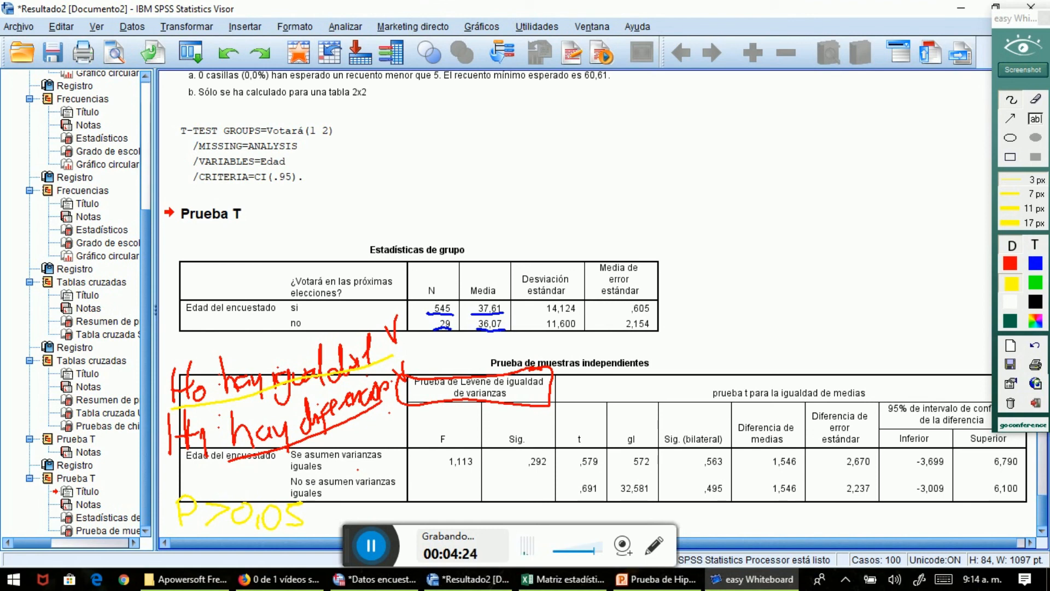
Step: Circle the Levene test's Sig. heading in yellow and underline the significance value beneath it
mouse_move(514, 422)
mouse_down()
mouse_move(504, 444)
mouse_move(526, 430)
mouse_up()
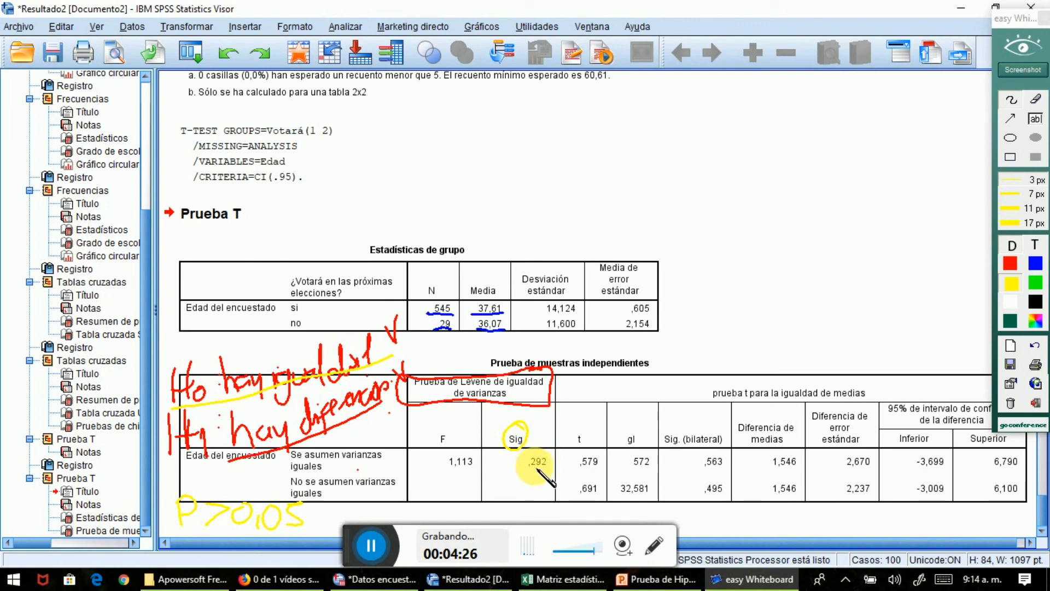
drag(517, 468, 549, 468)
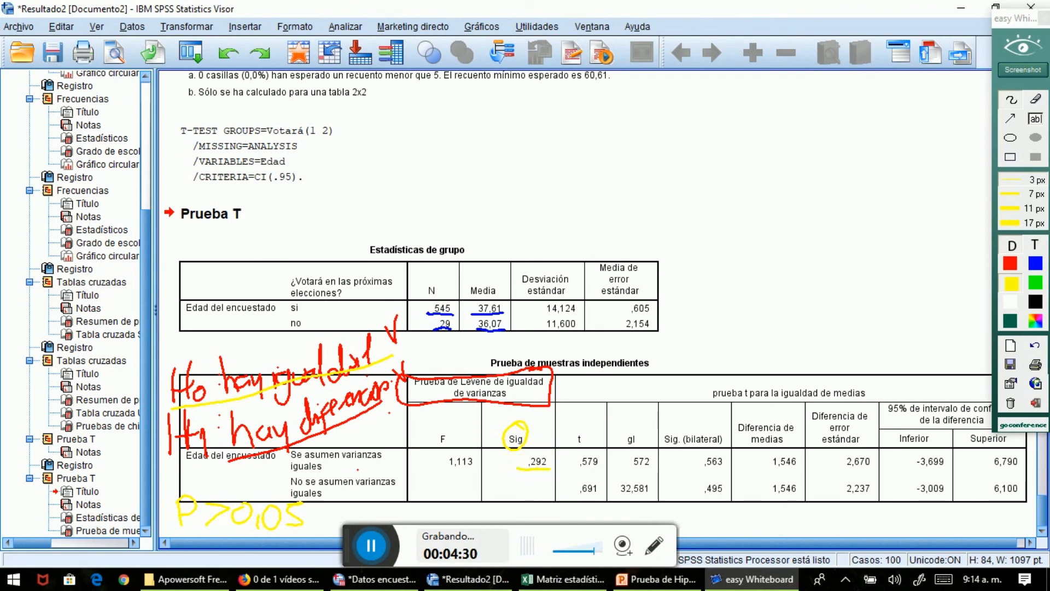
mouse_move(199, 345)
mouse_down()
mouse_move(167, 402)
mouse_move(193, 344)
mouse_up()
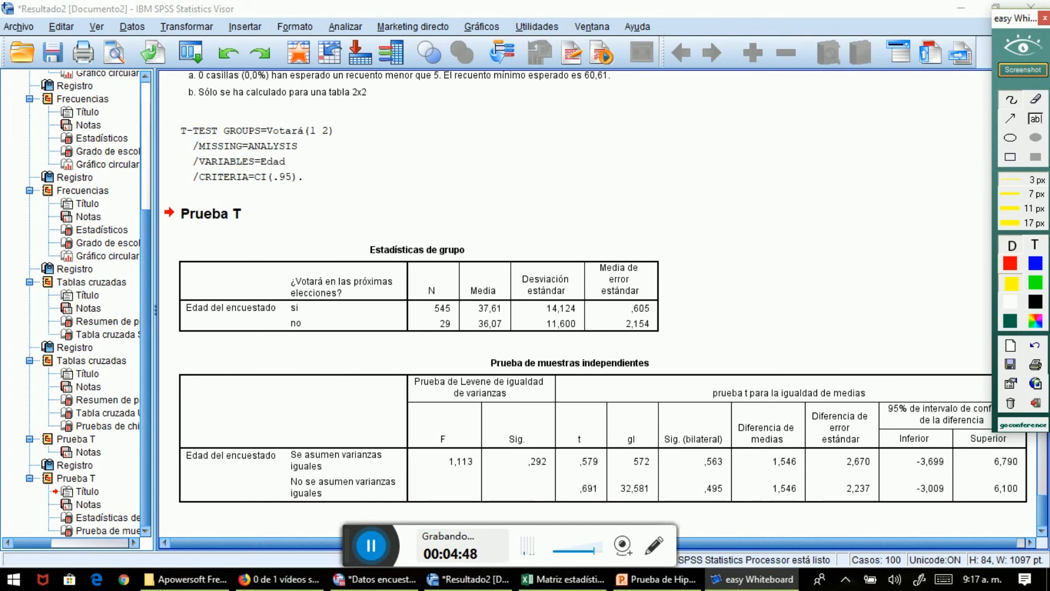
Step: Draw a green arrow from the Prueba T title and handwrite "Ho:" and "H1:" at its tip
click(1035, 282)
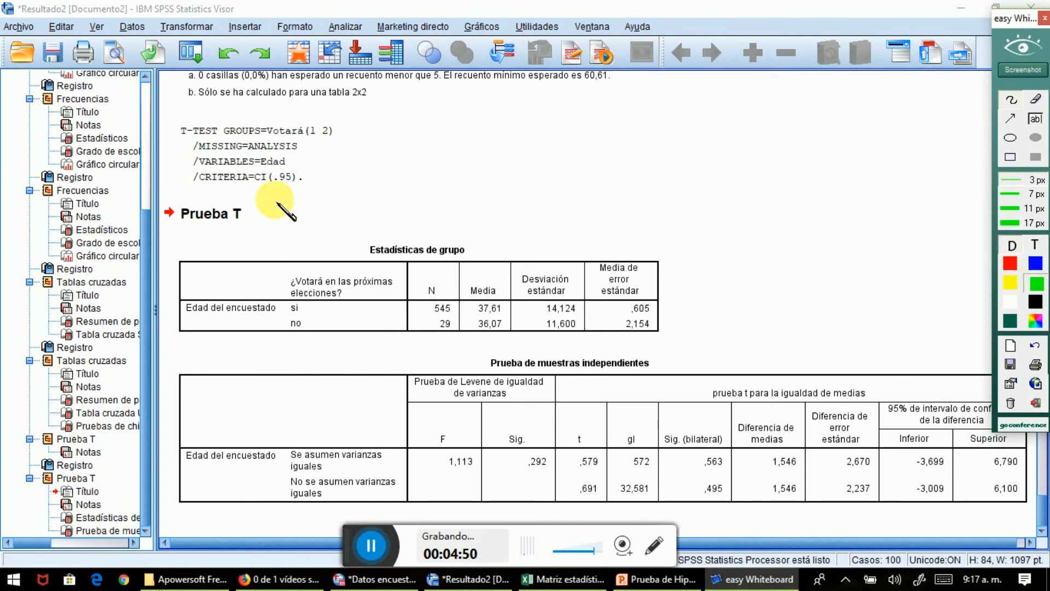
mouse_move(268, 201)
mouse_down()
mouse_move(631, 205)
mouse_move(635, 216)
mouse_up()
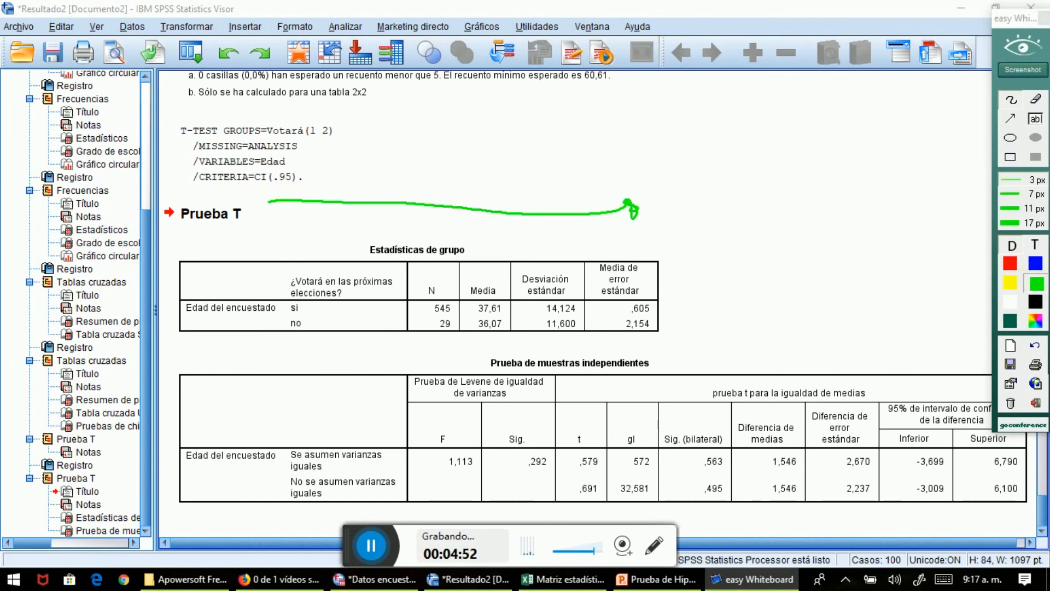
mouse_move(652, 181)
mouse_down()
mouse_move(650, 214)
mouse_move(669, 203)
mouse_up()
mouse_move(668, 174)
mouse_down()
mouse_move(670, 216)
mouse_move(684, 202)
mouse_move(656, 251)
mouse_move(673, 240)
mouse_up()
drag(672, 226, 686, 261)
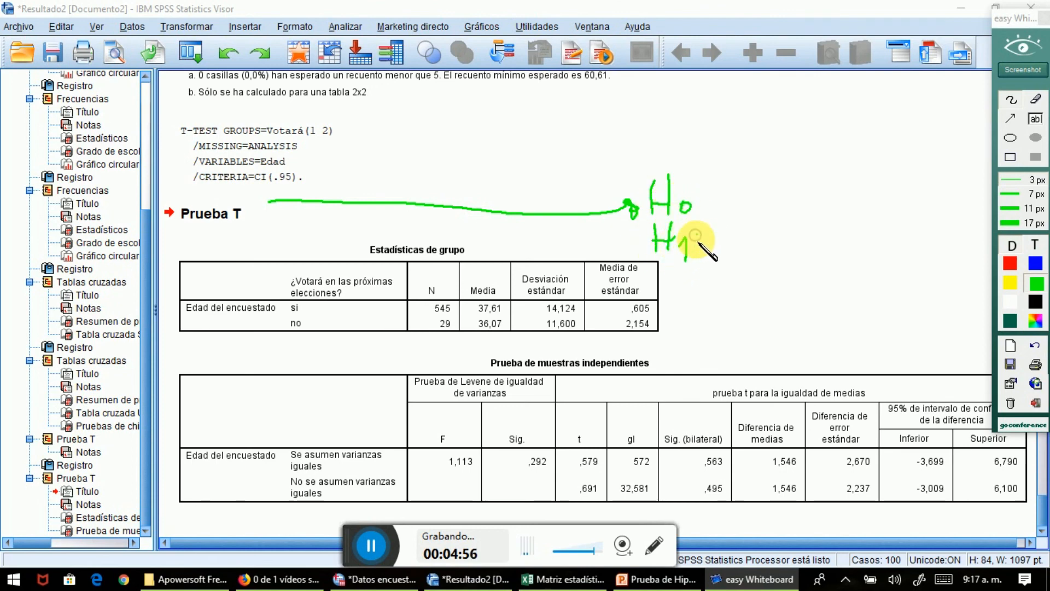
click(699, 186)
click(698, 198)
click(697, 235)
click(696, 245)
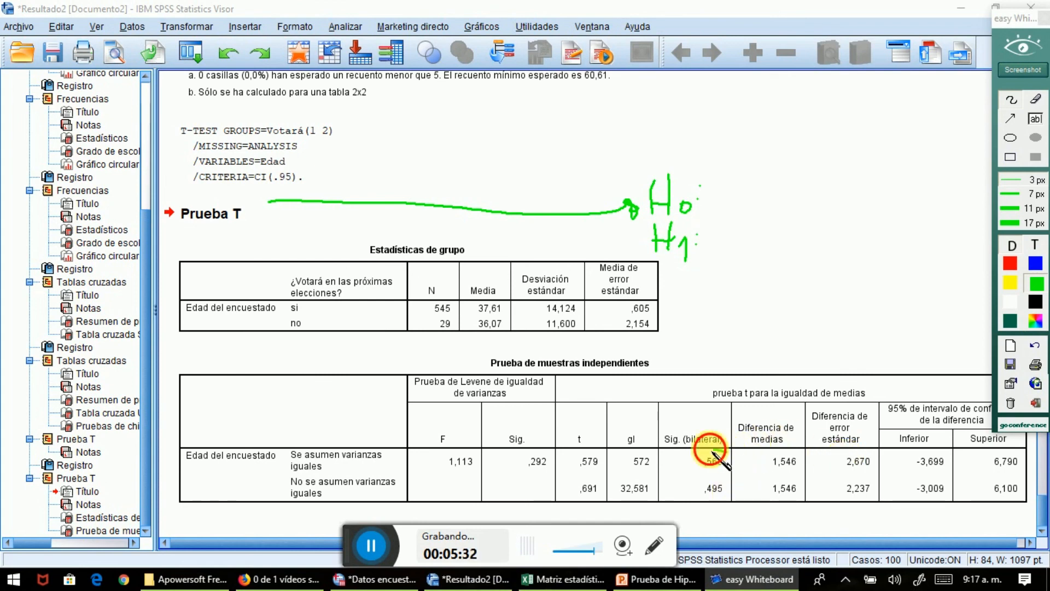
Step: Circle the equal-variances Sig. (bilateral) value in green, and handwrite "P<0,05" with its circled P linked by an arrow to that value
mouse_move(713, 444)
mouse_down()
mouse_move(690, 474)
mouse_move(719, 445)
mouse_up()
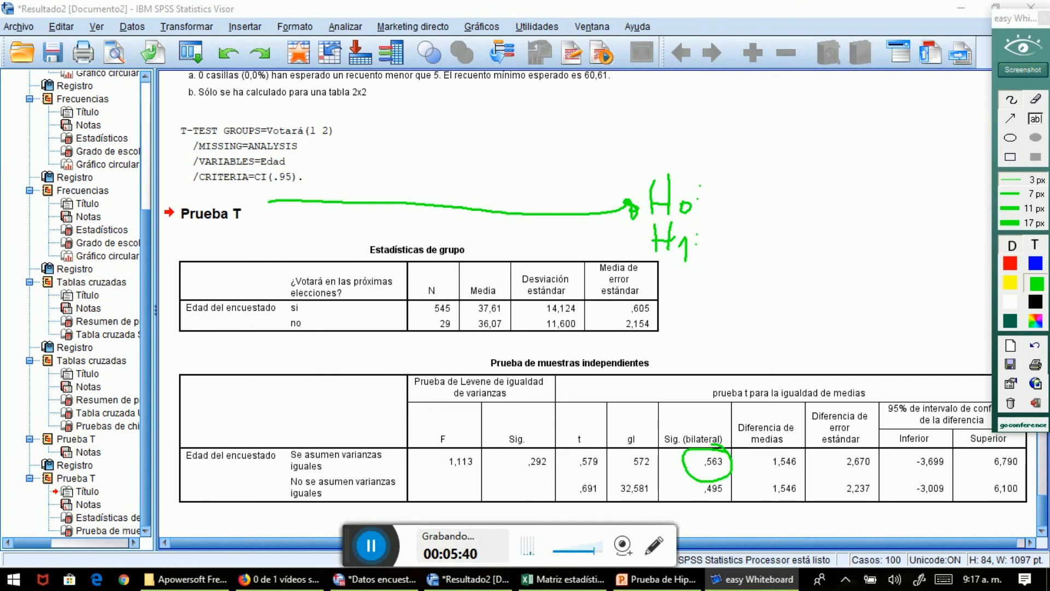
mouse_move(714, 274)
mouse_down()
mouse_move(722, 312)
mouse_move(721, 290)
mouse_move(783, 294)
mouse_move(794, 281)
mouse_move(790, 298)
mouse_move(808, 284)
mouse_move(817, 313)
mouse_up()
drag(839, 279, 853, 308)
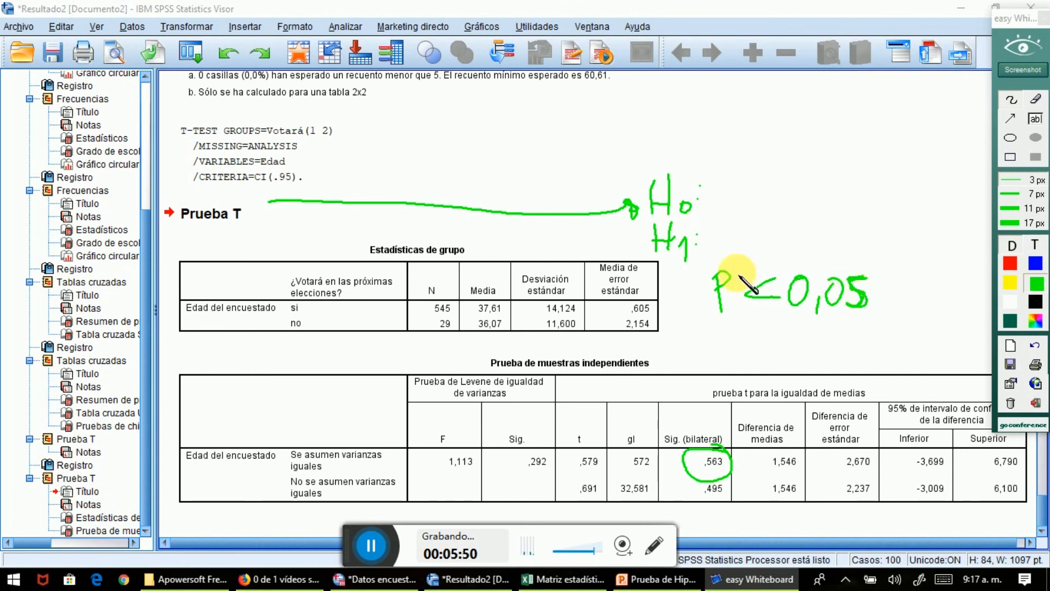
mouse_move(731, 256)
mouse_down()
mouse_move(706, 262)
mouse_move(738, 320)
mouse_move(723, 254)
mouse_up()
drag(704, 327, 705, 432)
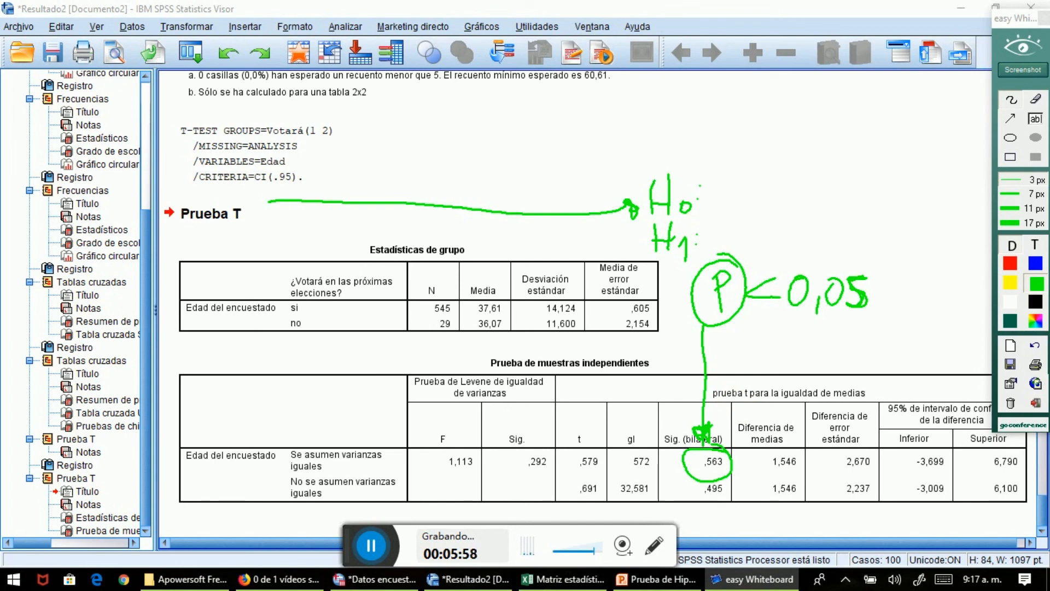
Step: Draw a blue box around the Ho hypothesis, then leave annotation mode
click(1035, 264)
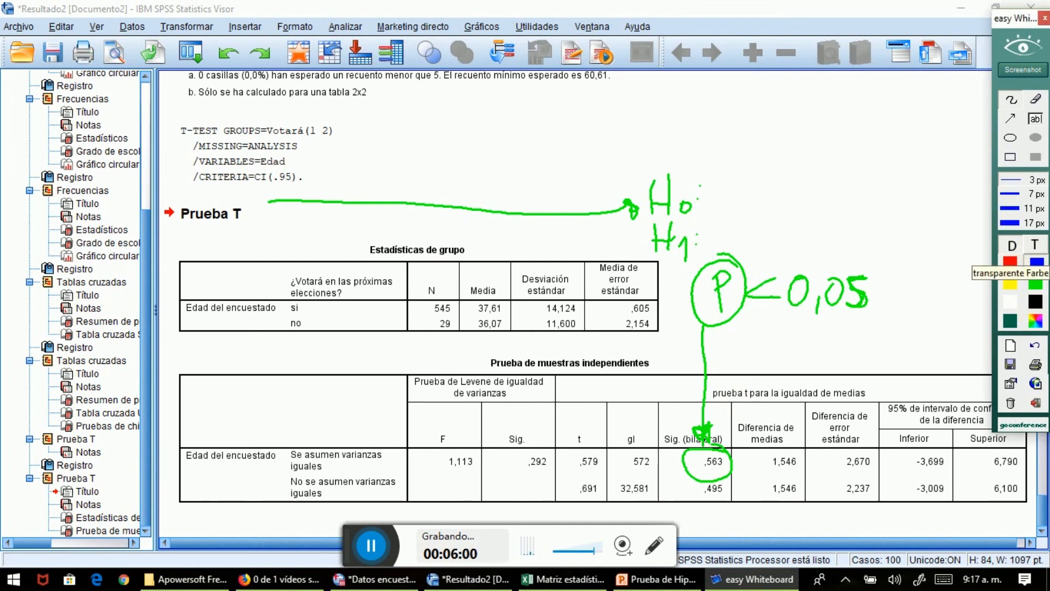
mouse_move(644, 215)
mouse_down()
mouse_move(866, 219)
mouse_move(745, 159)
mouse_move(644, 215)
mouse_up()
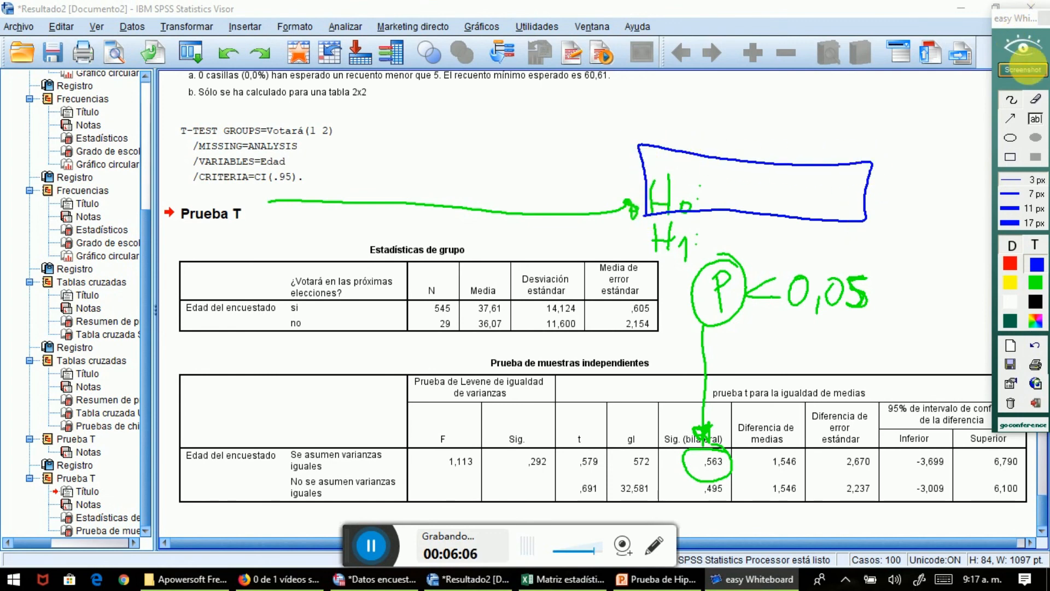
click(1032, 71)
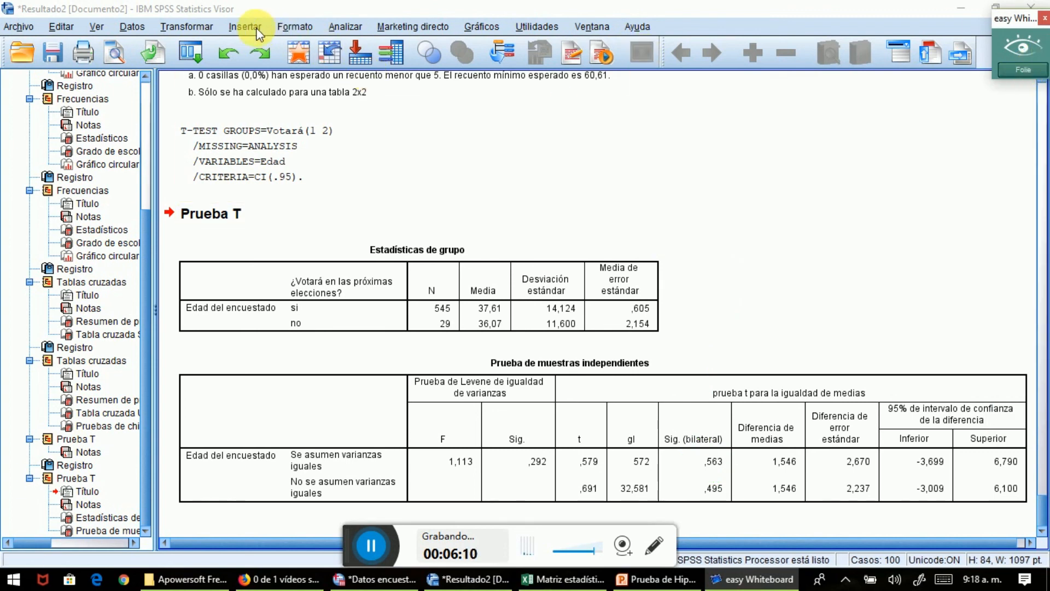
Step: From the survey data editor, set up a one-way ANOVA with Edad as the dependent variable and XQuiénVotará as the factor, without contrasts
click(383, 580)
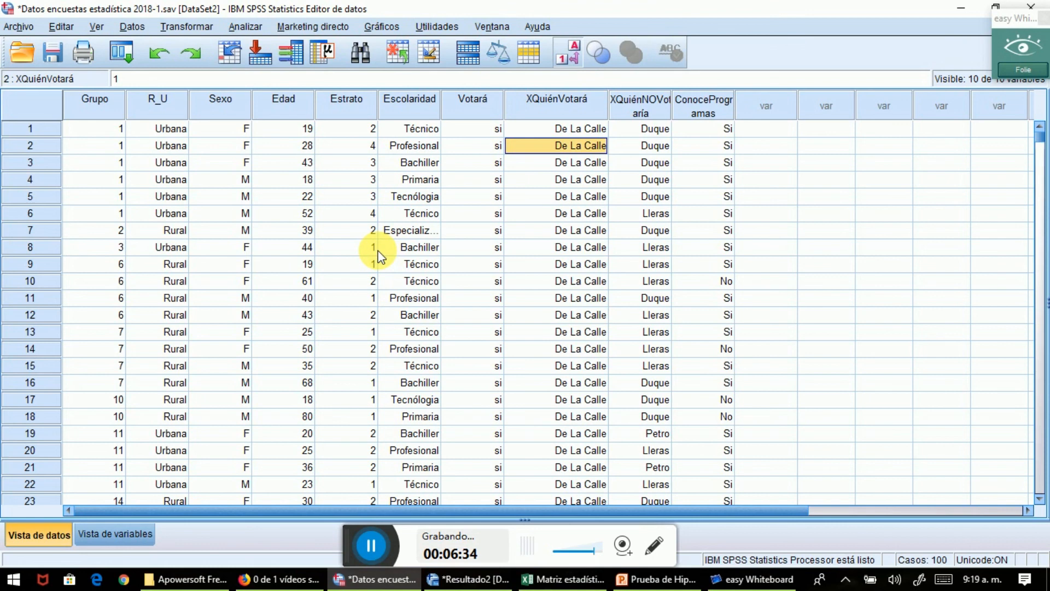
click(242, 28)
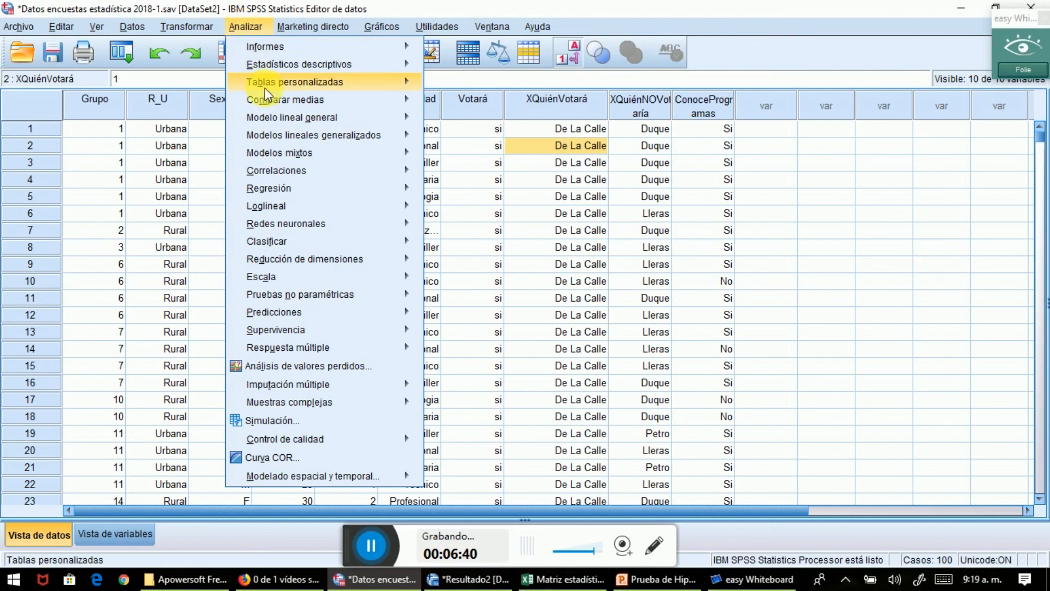
mouse_move(335, 96)
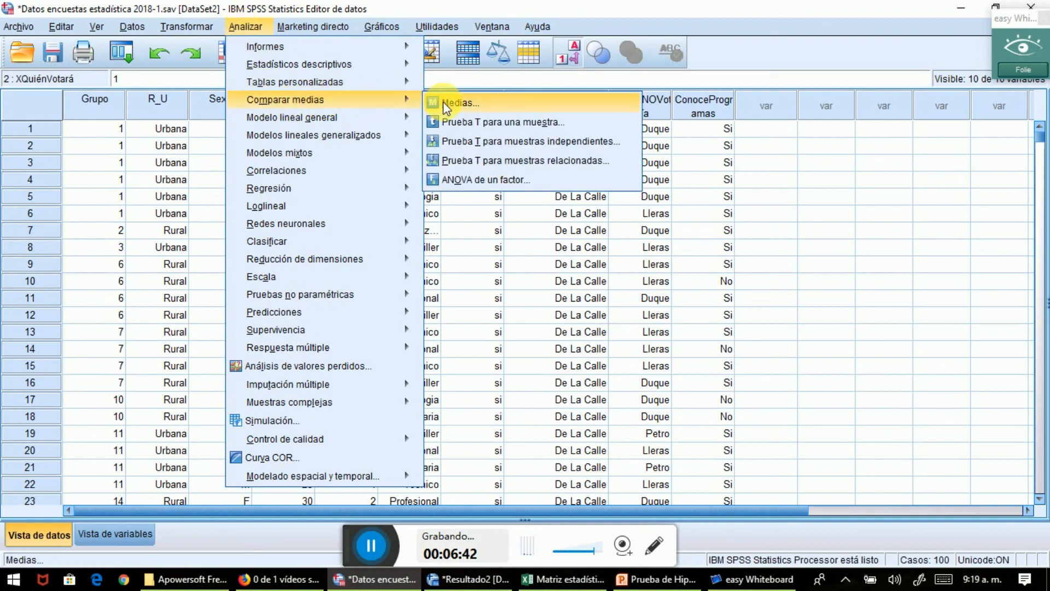
click(471, 179)
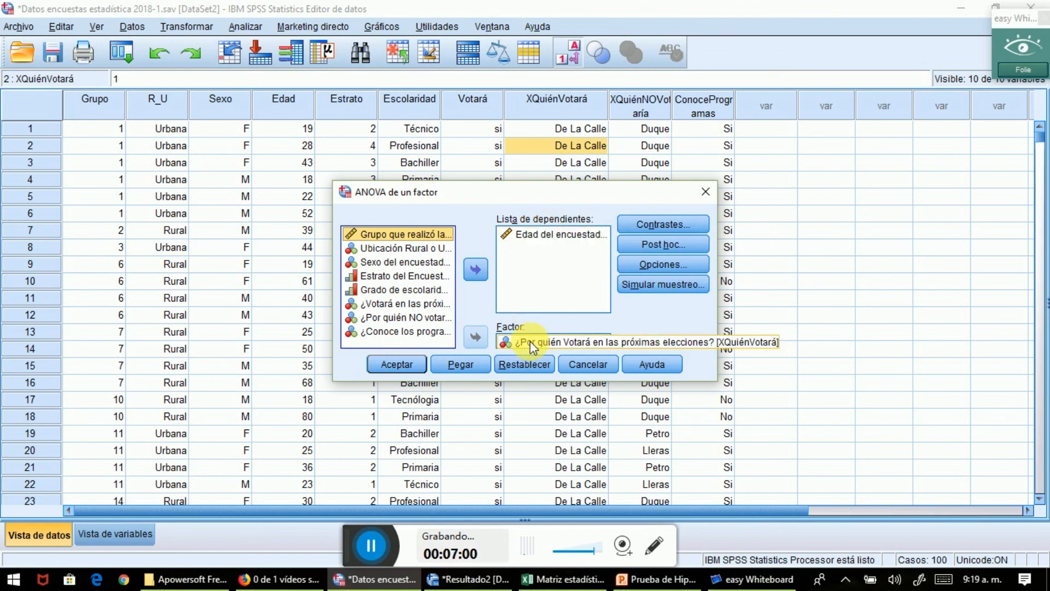
click(650, 224)
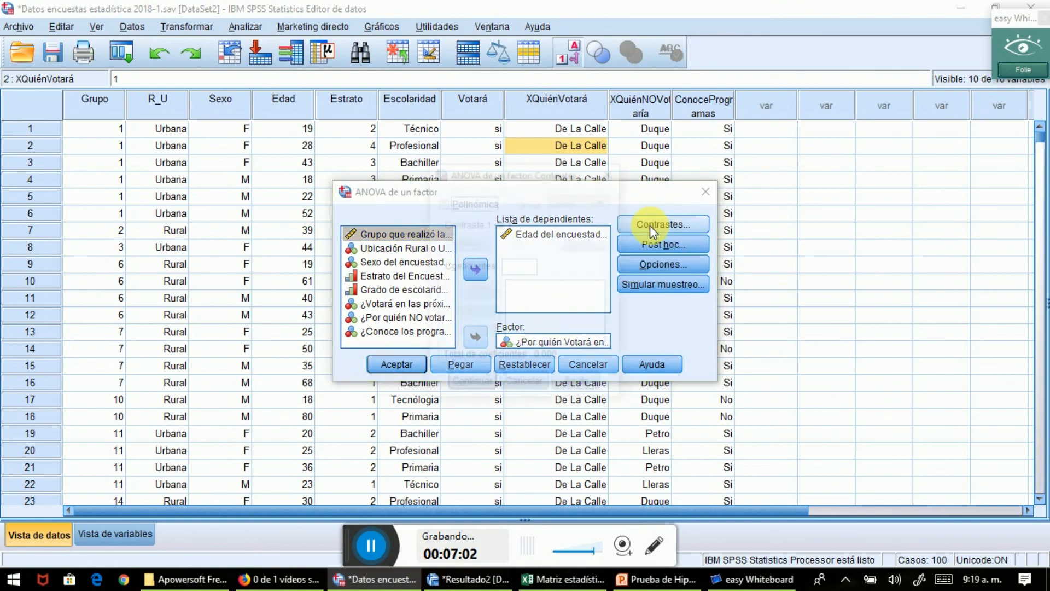
click(528, 385)
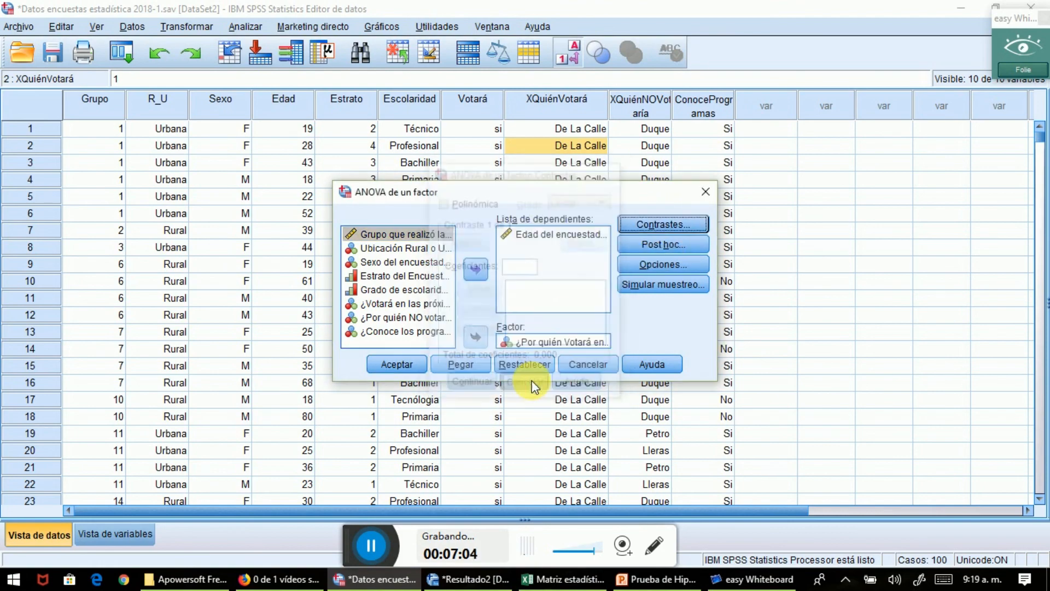
Step: Turn off the Tukey post hoc comparison and run the one-way ANOVA
click(643, 246)
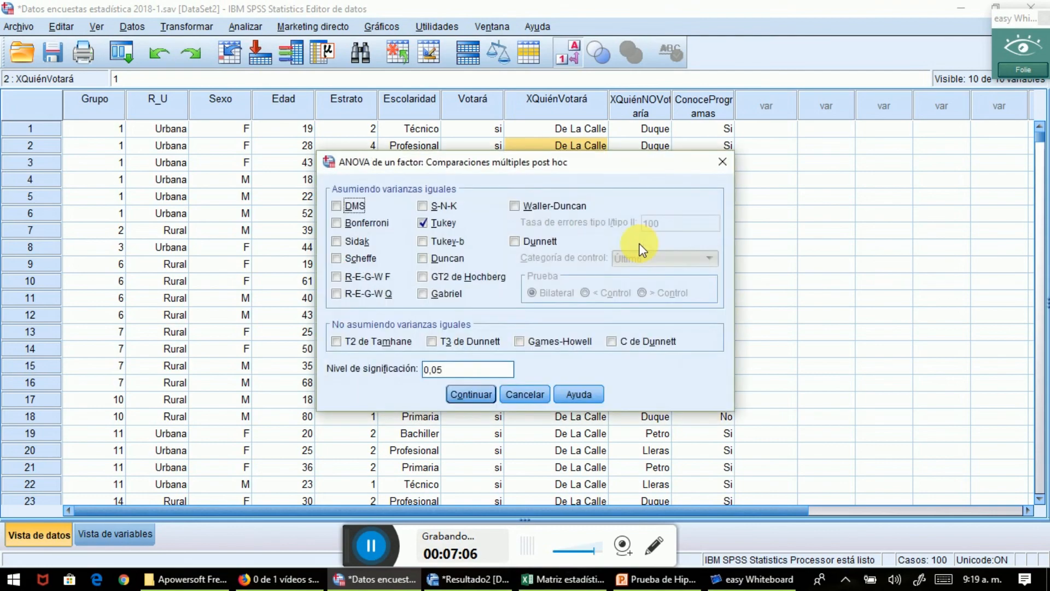
click(421, 225)
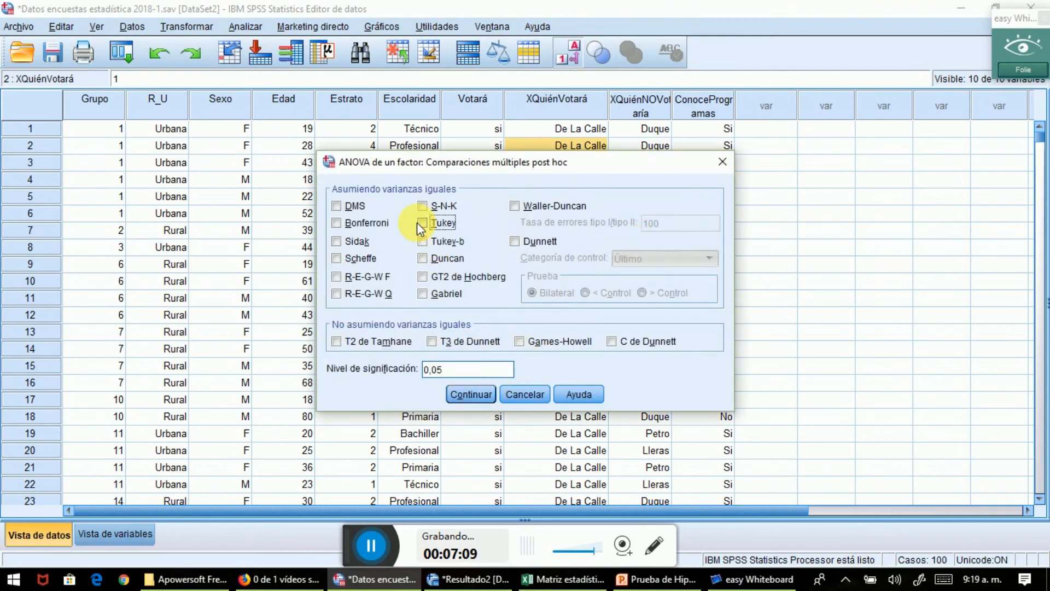
click(471, 393)
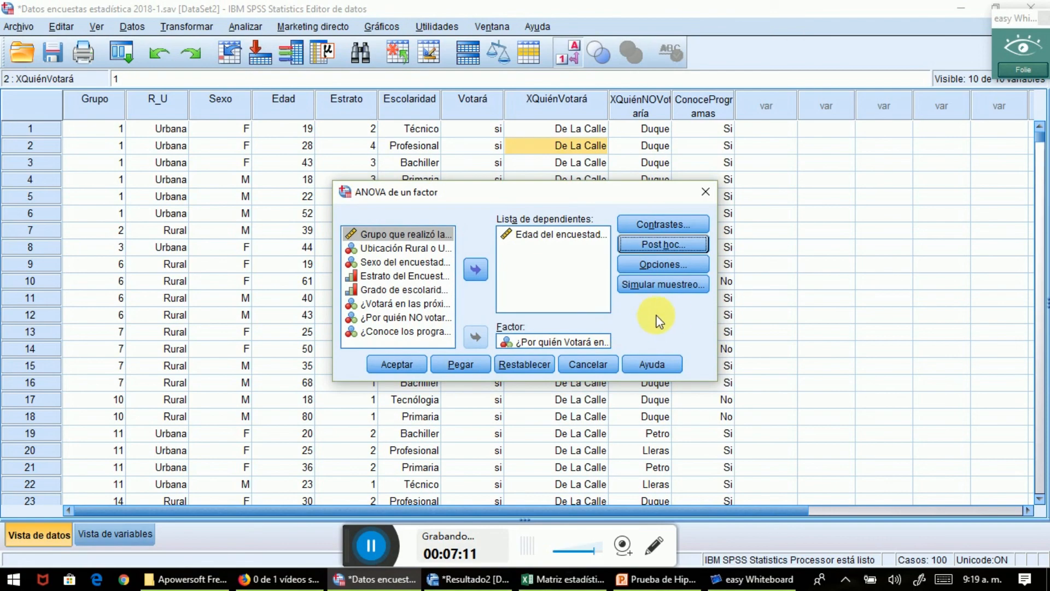
click(398, 364)
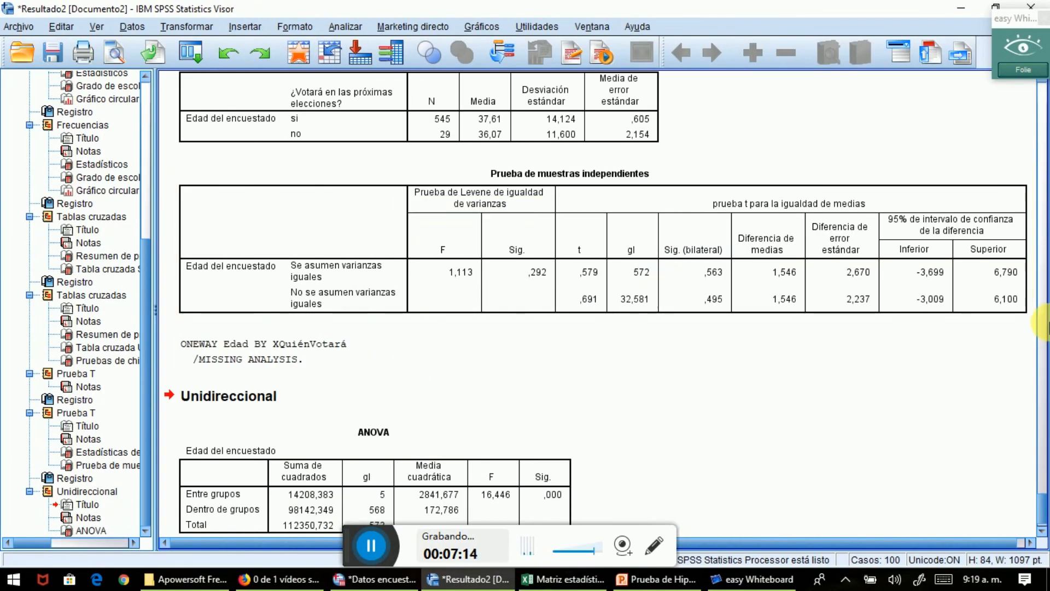
Step: Enter annotation mode at the ANOVA output and handwrite "P<0,05" with an alpha symbol above it in blue
scroll(1041, 419, up, 10)
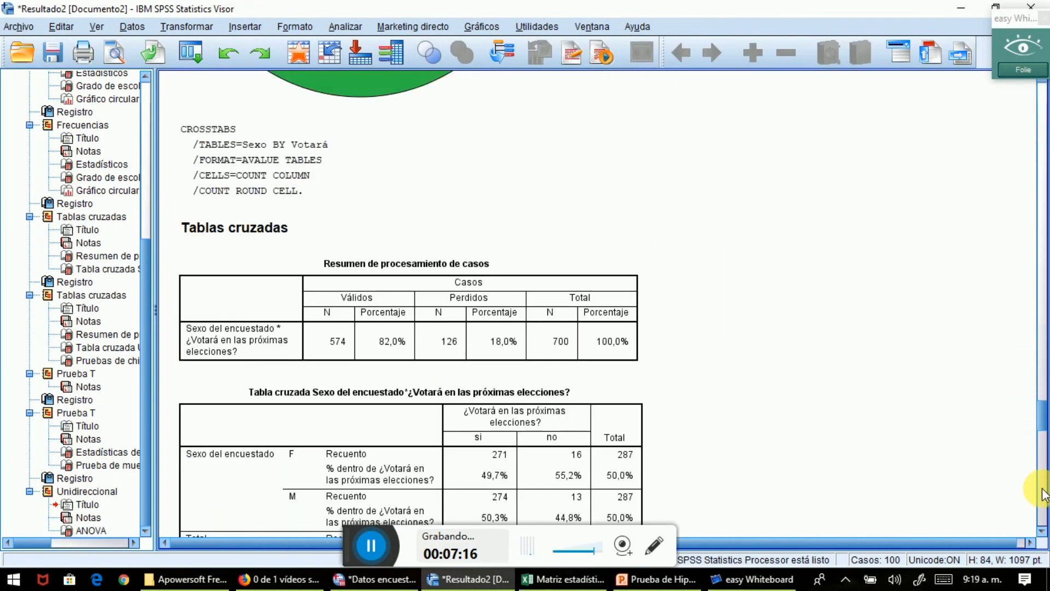
drag(1042, 424, 1042, 525)
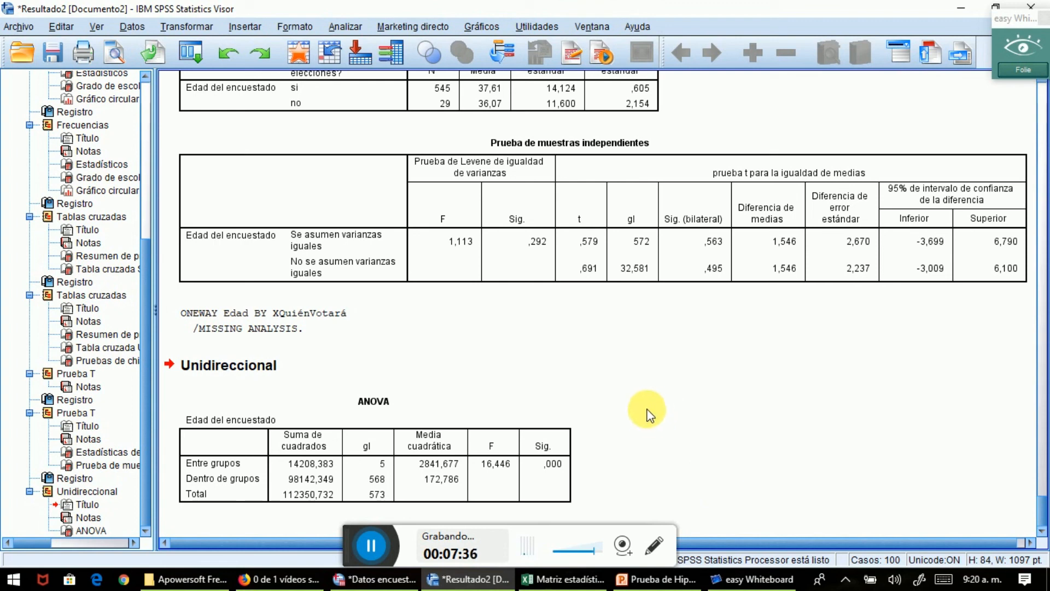
click(1023, 52)
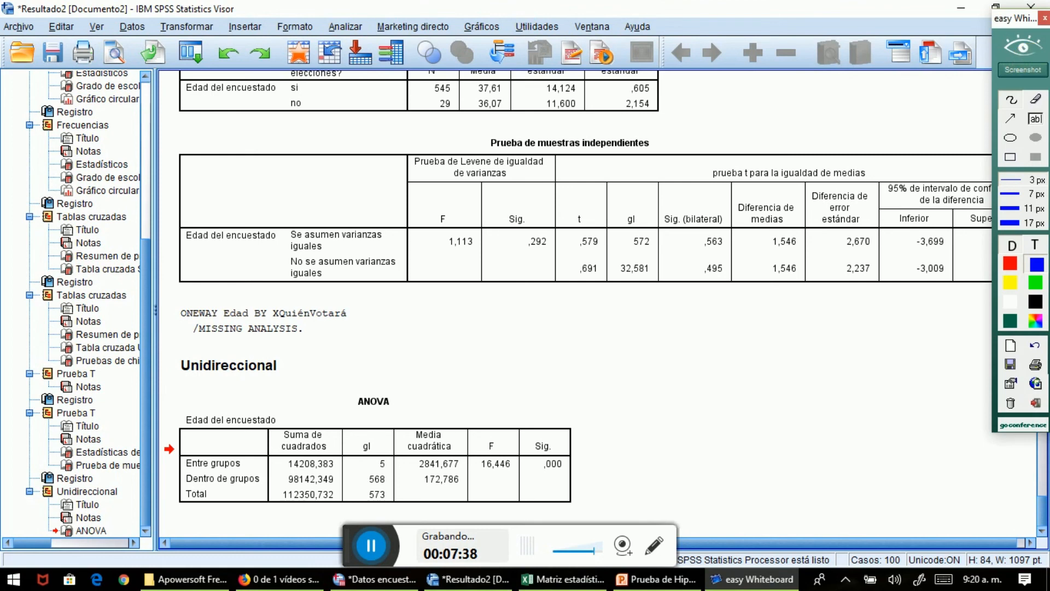
mouse_move(644, 382)
mouse_down()
mouse_move(651, 422)
mouse_move(648, 403)
mouse_up()
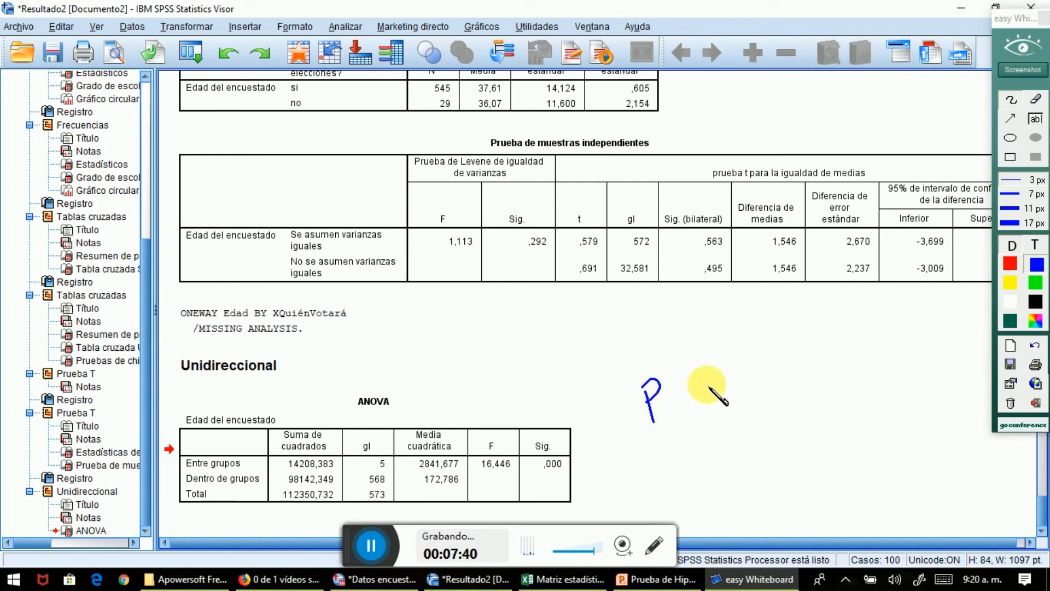
drag(712, 383, 714, 407)
mouse_move(745, 373)
mouse_down()
mouse_move(771, 405)
mouse_move(792, 380)
mouse_move(812, 402)
mouse_move(825, 371)
mouse_up()
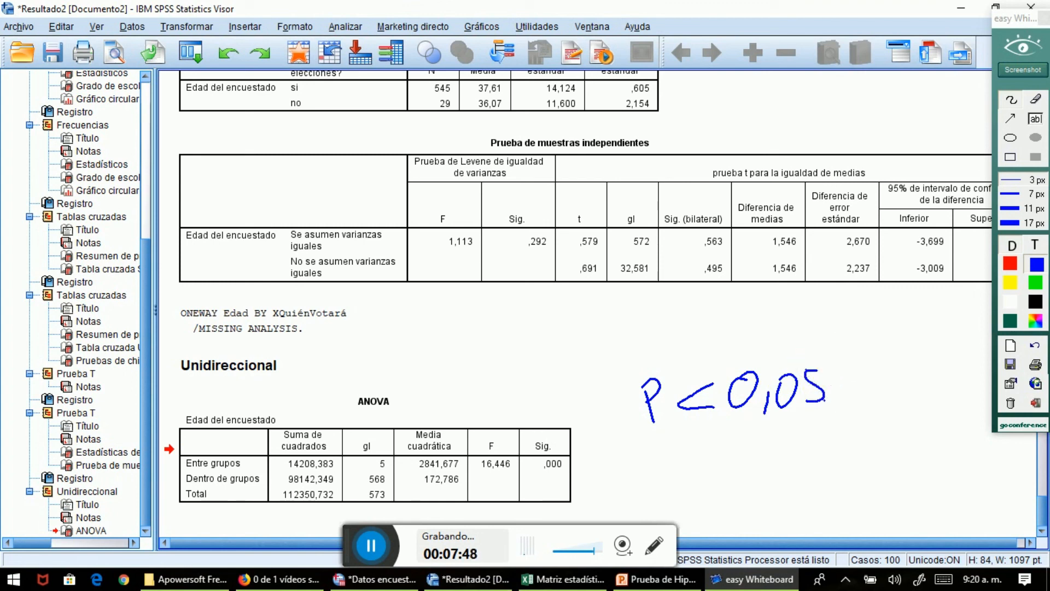
drag(712, 312, 719, 331)
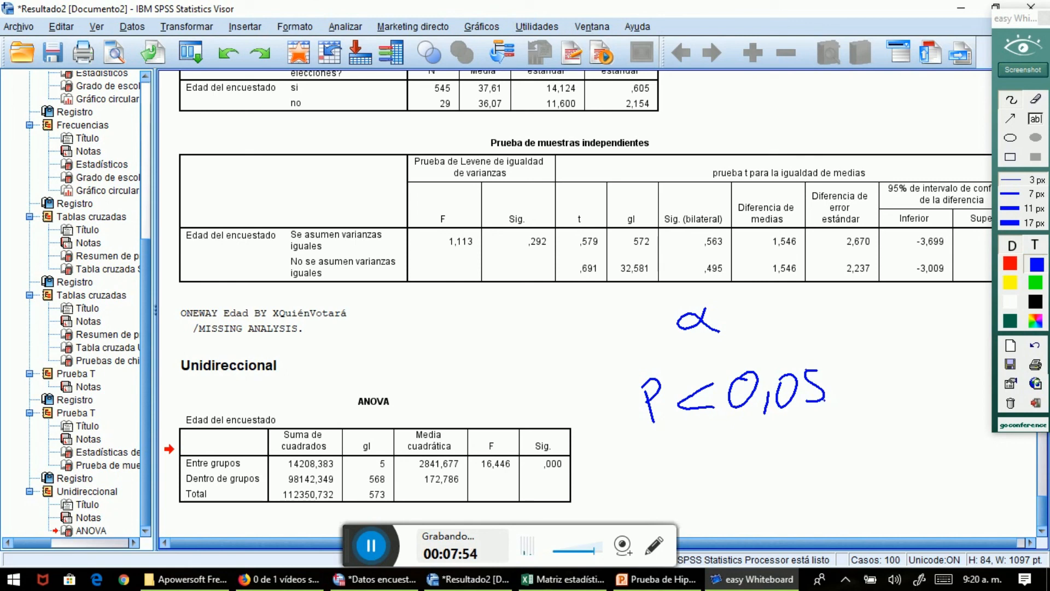
Step: Circle the ANOVA table's Sig. heading and underline its value in blue, and handwrite a circled "H1" beside the table
drag(542, 424, 547, 441)
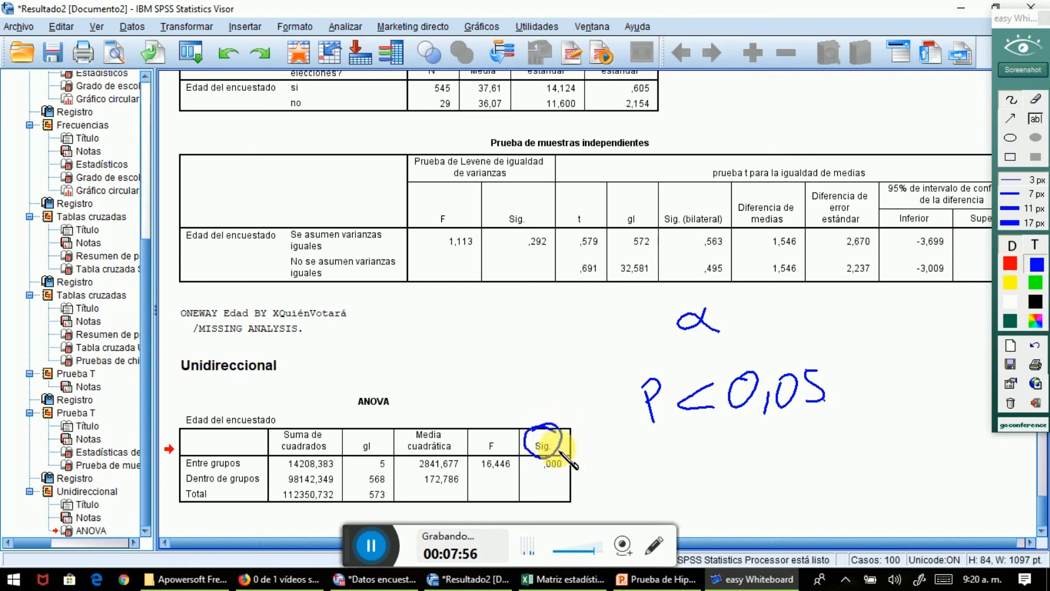
drag(528, 476, 579, 468)
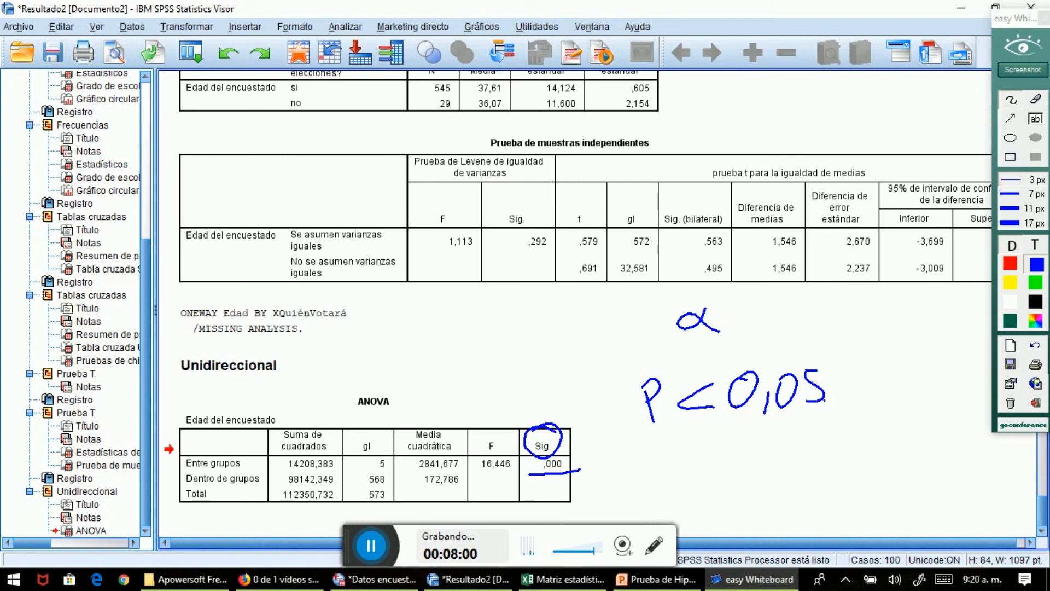
mouse_move(649, 457)
mouse_down()
mouse_move(649, 497)
mouse_move(672, 485)
mouse_up()
mouse_move(650, 484)
mouse_down()
mouse_move(688, 475)
mouse_move(687, 490)
mouse_up()
mouse_move(678, 437)
mouse_down()
mouse_move(635, 460)
mouse_move(708, 459)
mouse_move(653, 438)
mouse_up()
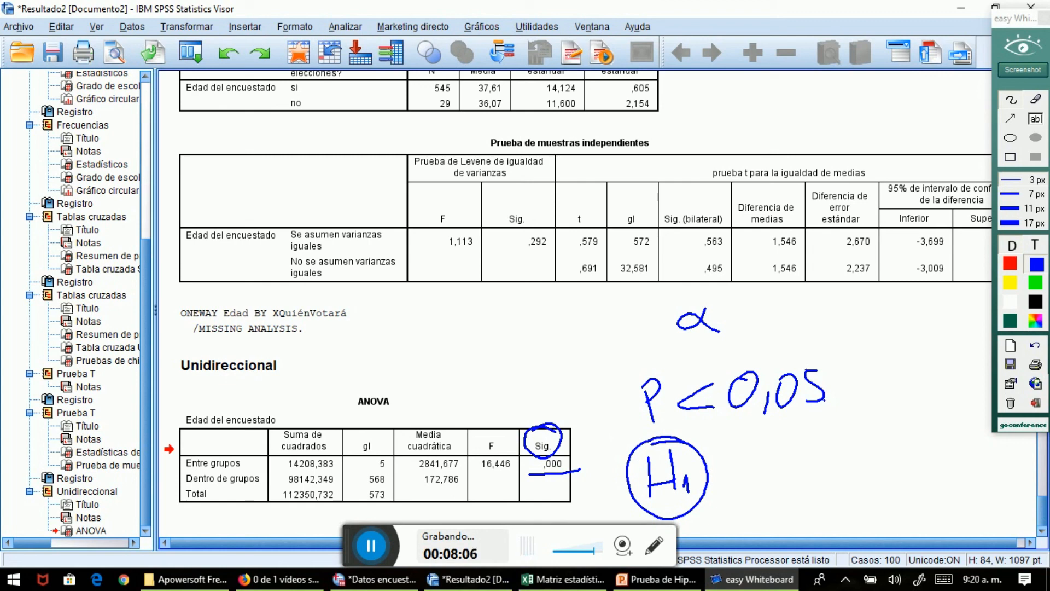
Step: Leave annotation mode and reopen the one-way ANOVA setup for Edad by intended vote, dismissing the contrasts settings without adding any
click(1022, 71)
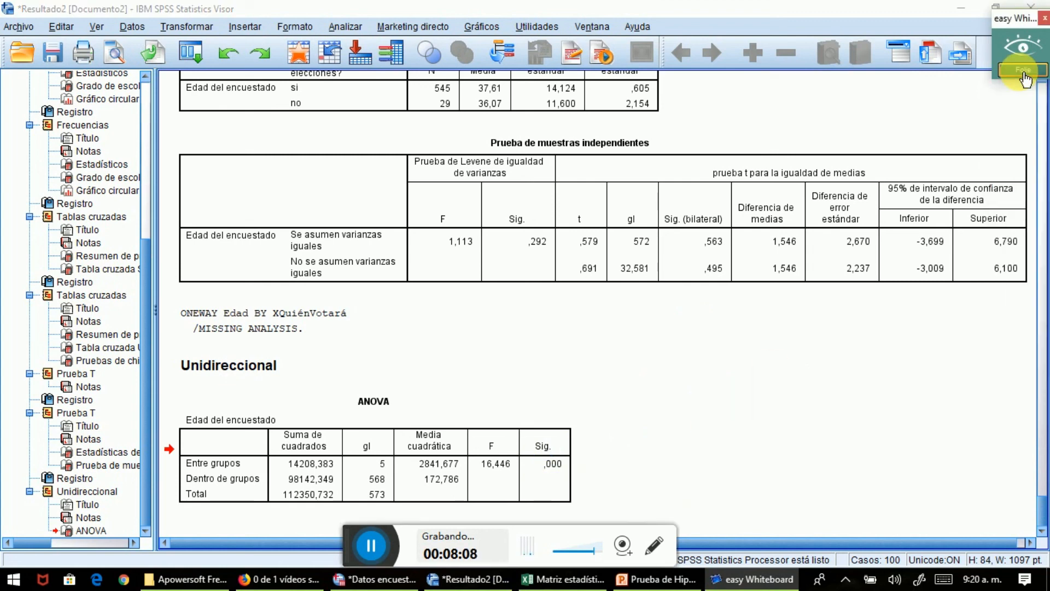
click(339, 33)
mouse_move(430, 69)
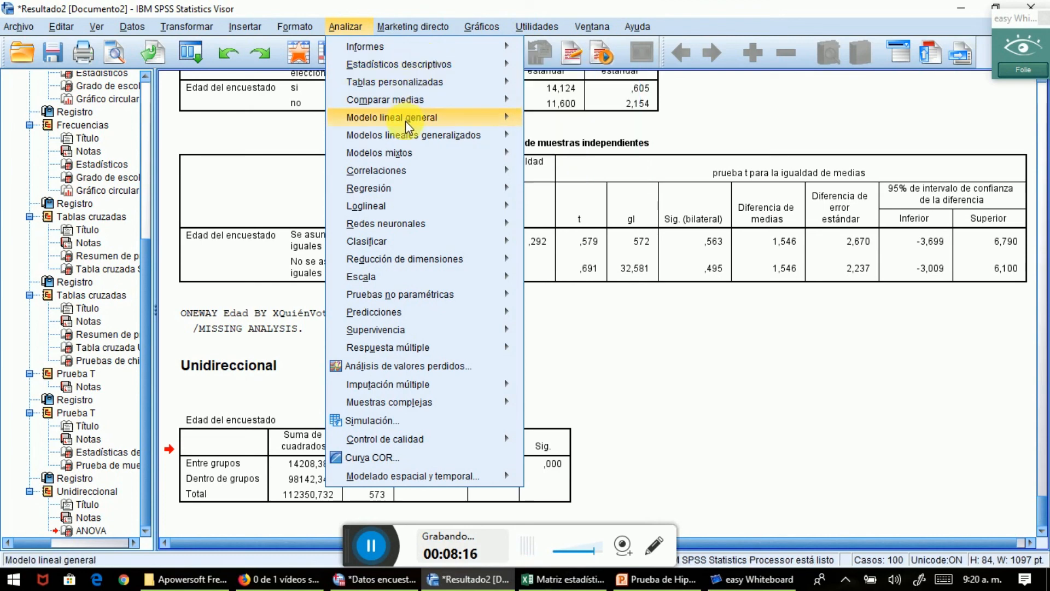
mouse_move(410, 135)
mouse_move(409, 87)
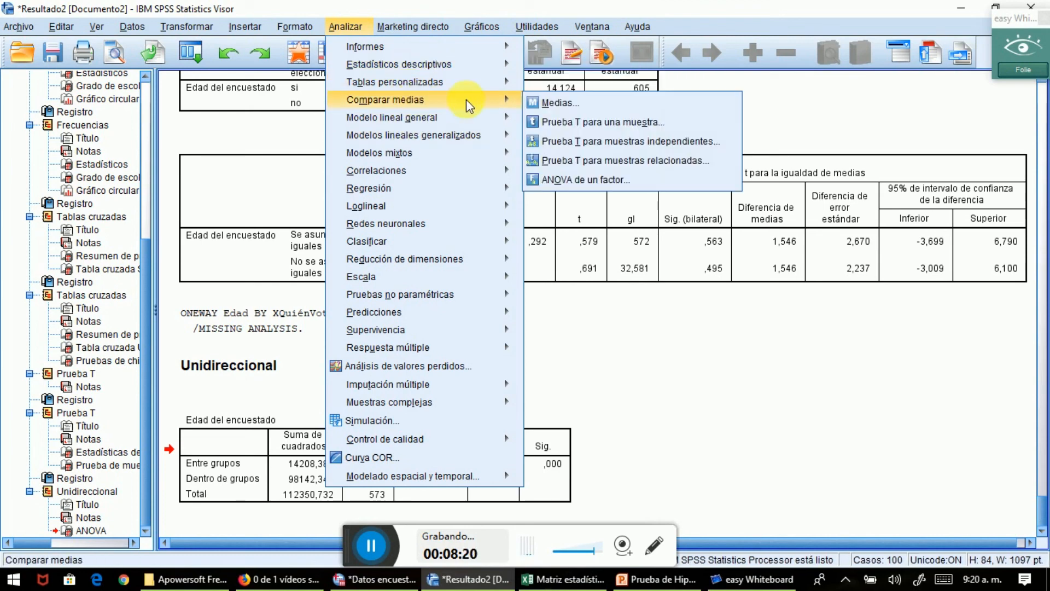
click(596, 178)
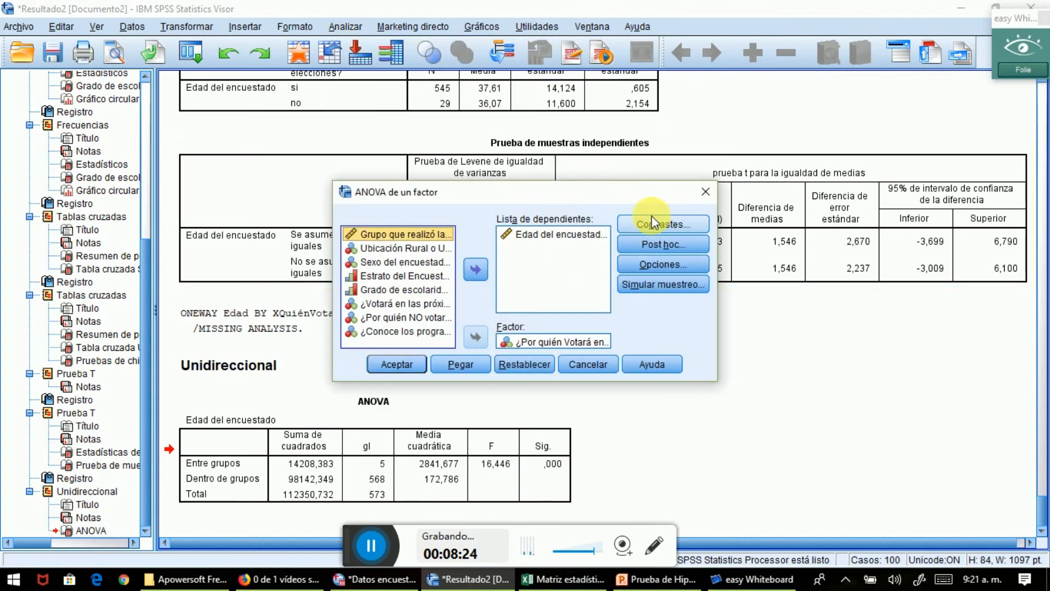
click(671, 224)
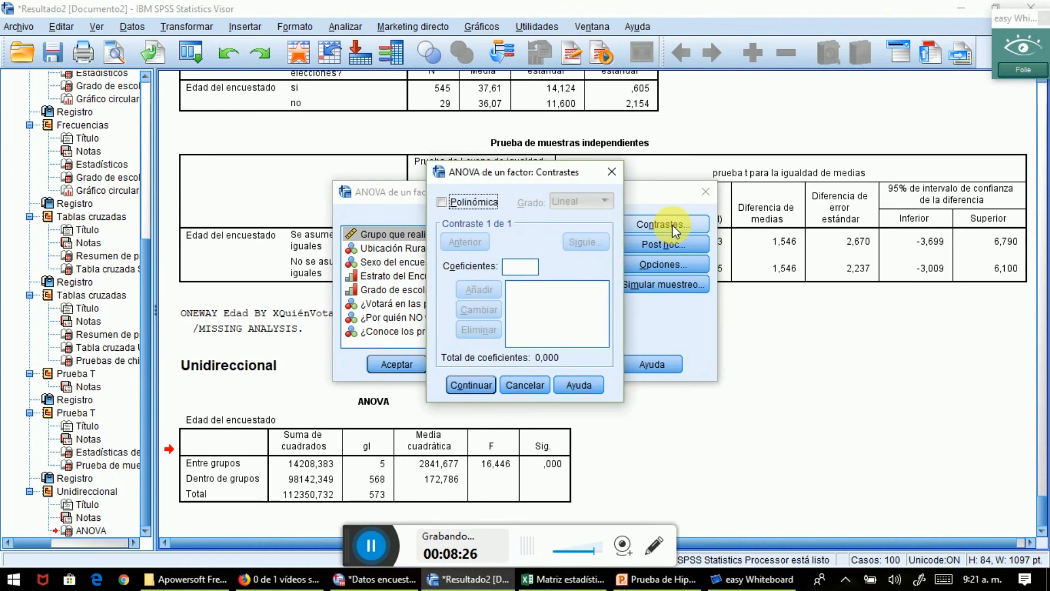
click(611, 172)
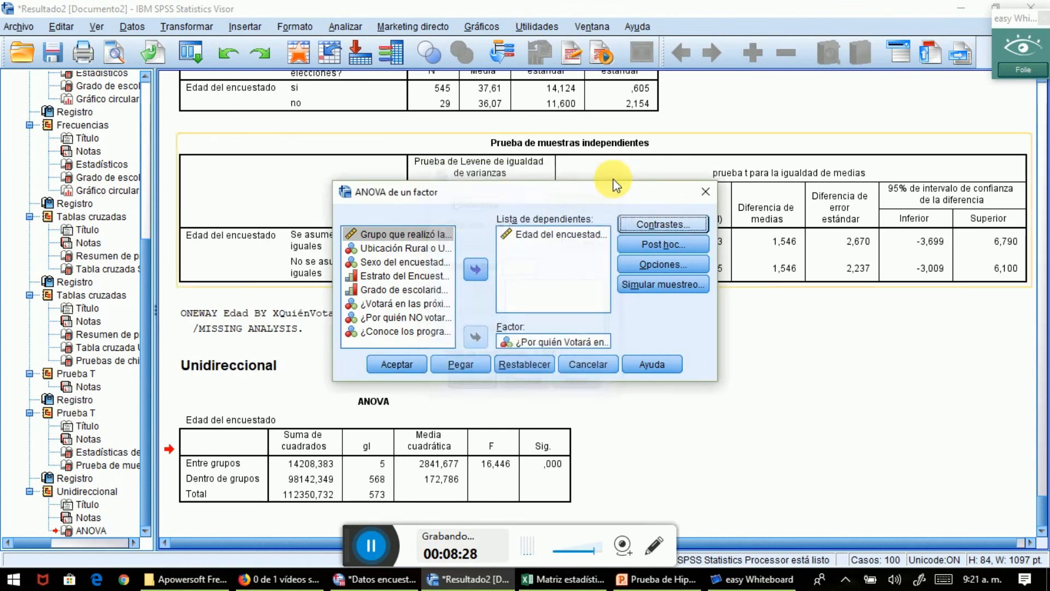
Step: Turn on the Tukey post hoc comparison and run the one-way ANOVA
click(666, 246)
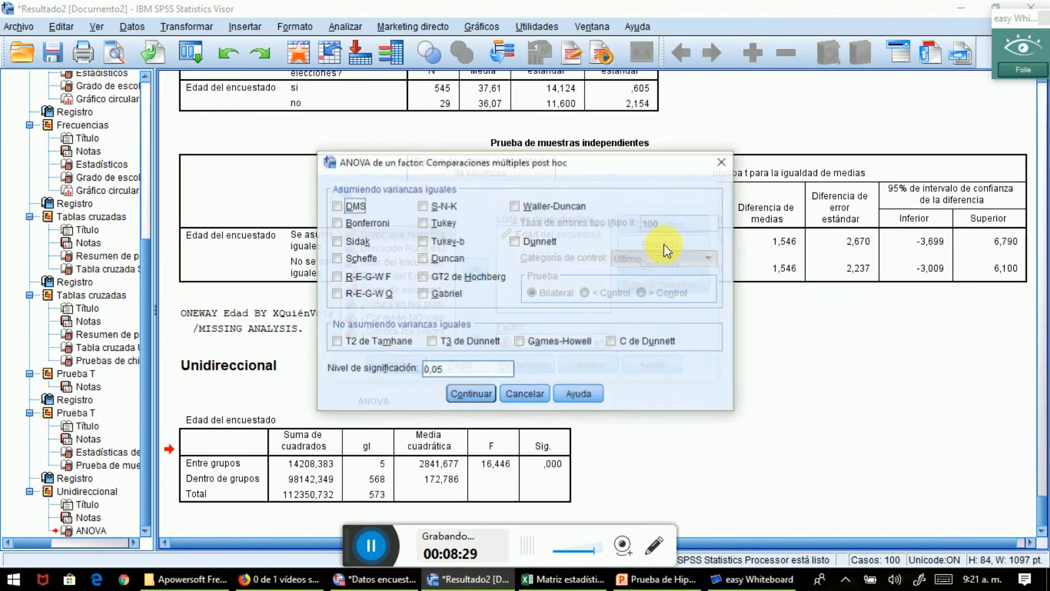
click(424, 224)
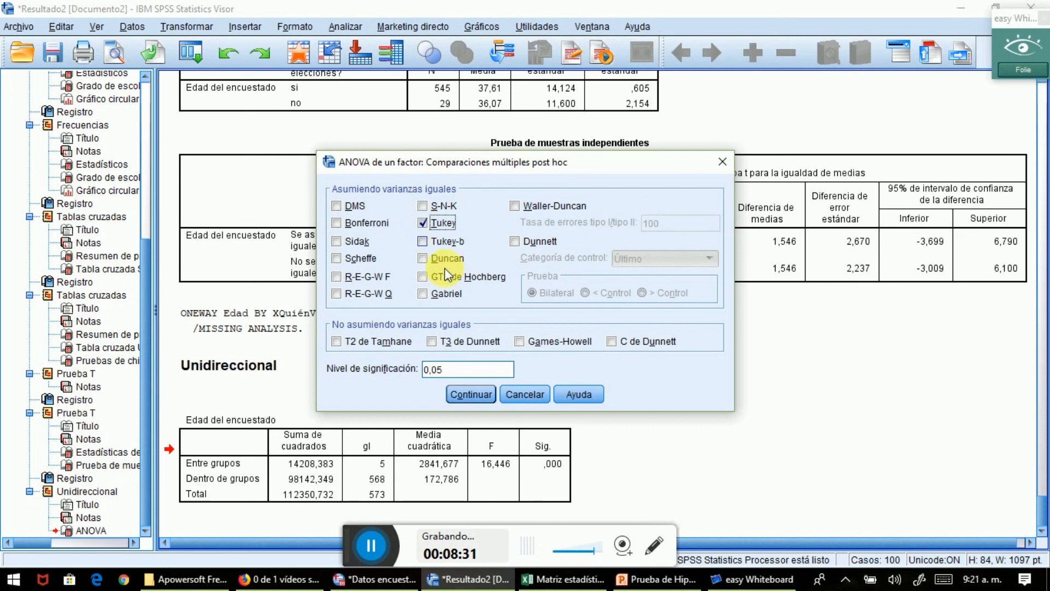
click(472, 394)
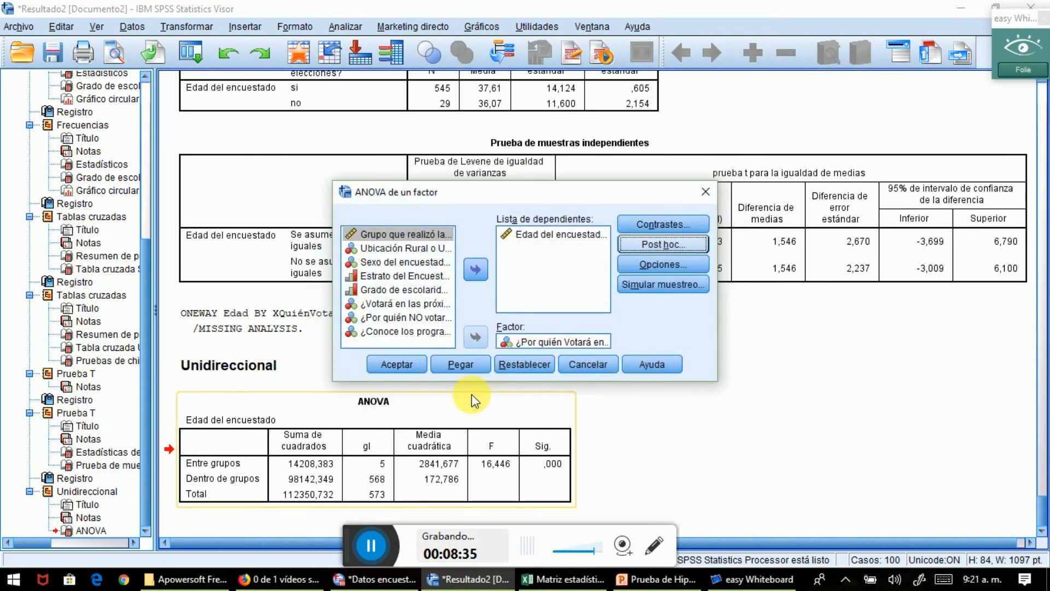
click(396, 363)
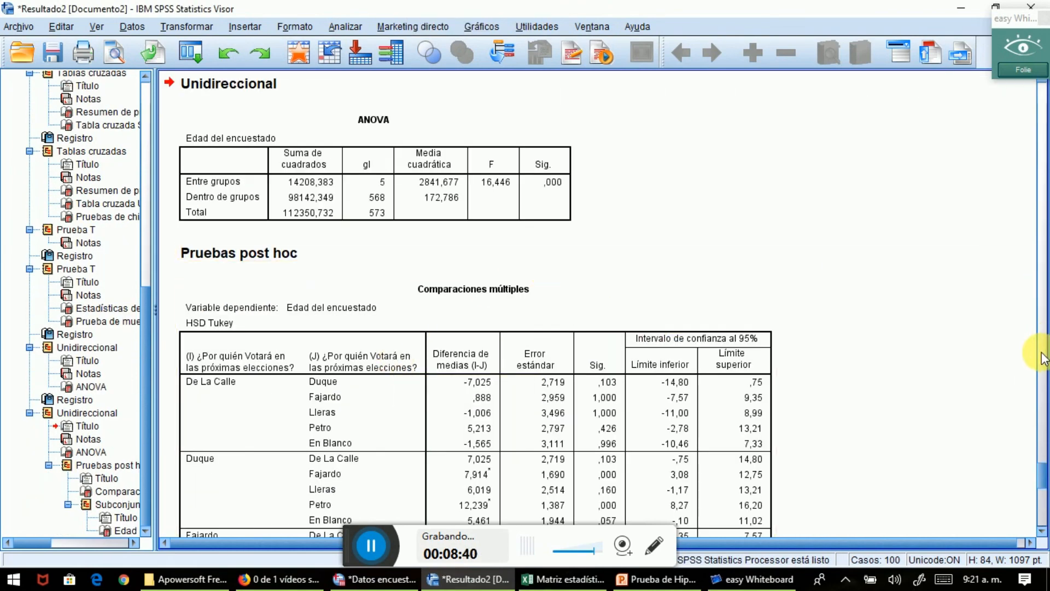
Step: Enter annotation mode at the Tukey multiple comparisons table and circle its Sig. heading in yellow
scroll(1042, 232, up, 5)
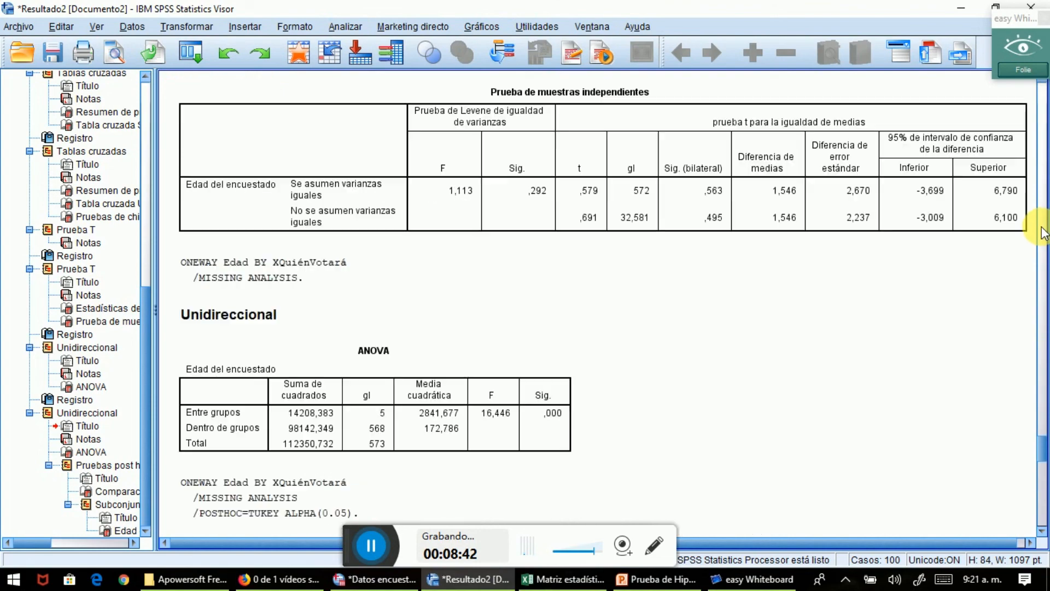
drag(1042, 232, 1039, 492)
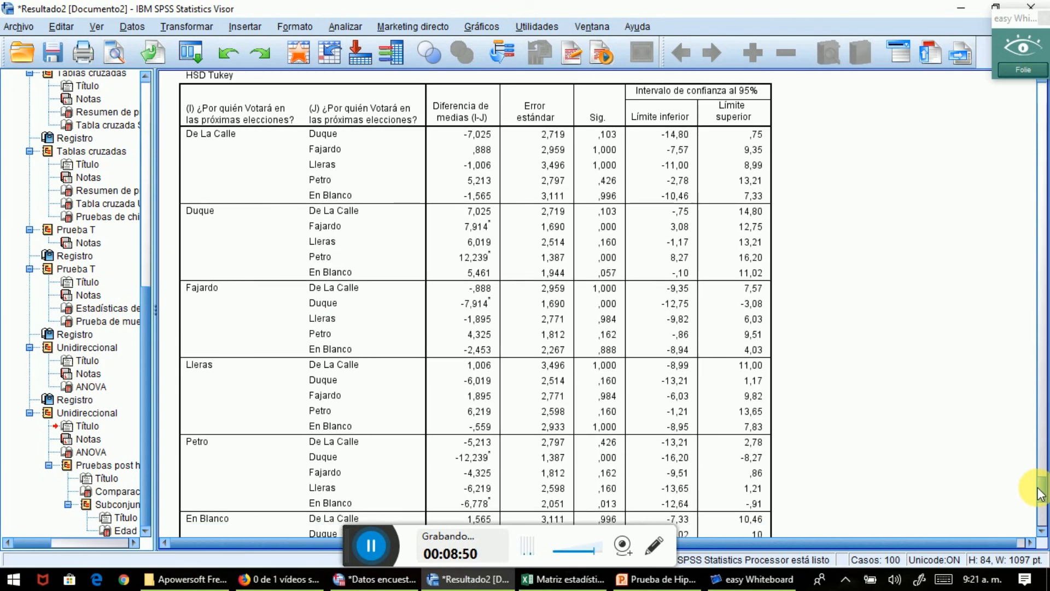
click(1017, 71)
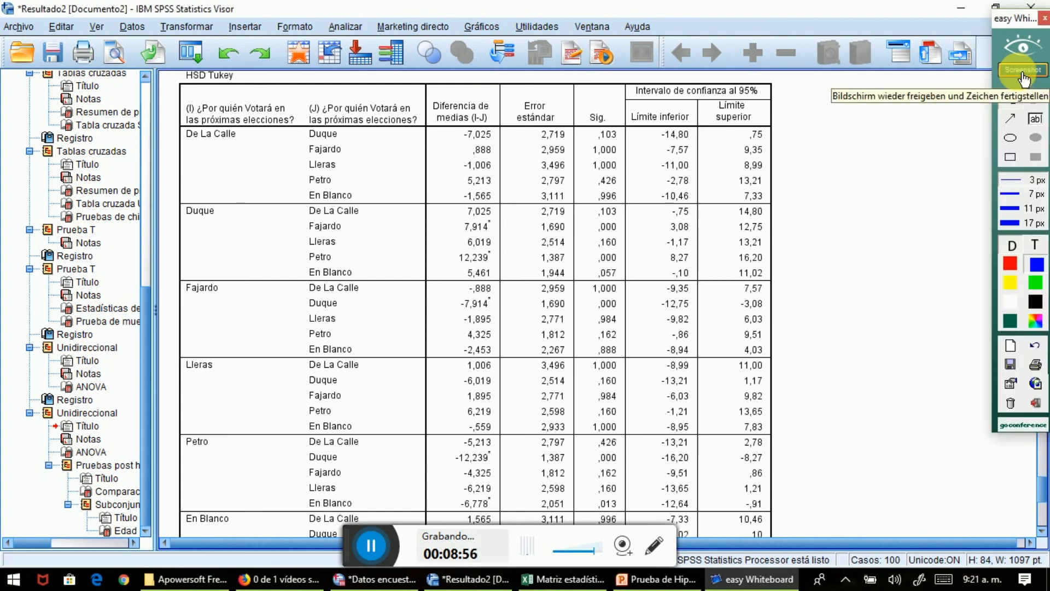
click(1011, 283)
mouse_move(618, 100)
mouse_down()
mouse_move(577, 108)
mouse_move(596, 126)
mouse_move(619, 98)
mouse_up()
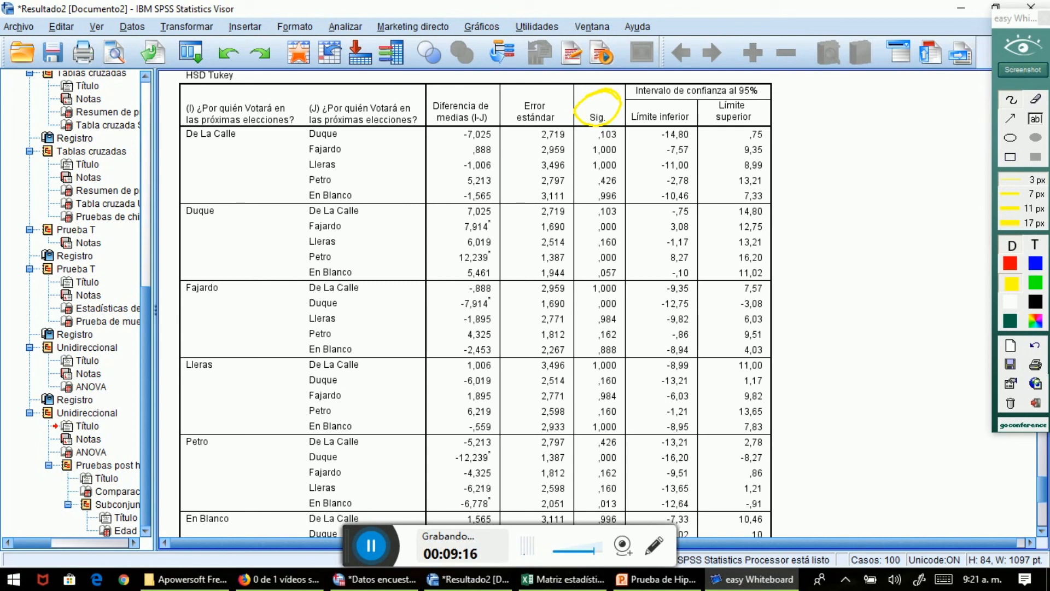
click(378, 549)
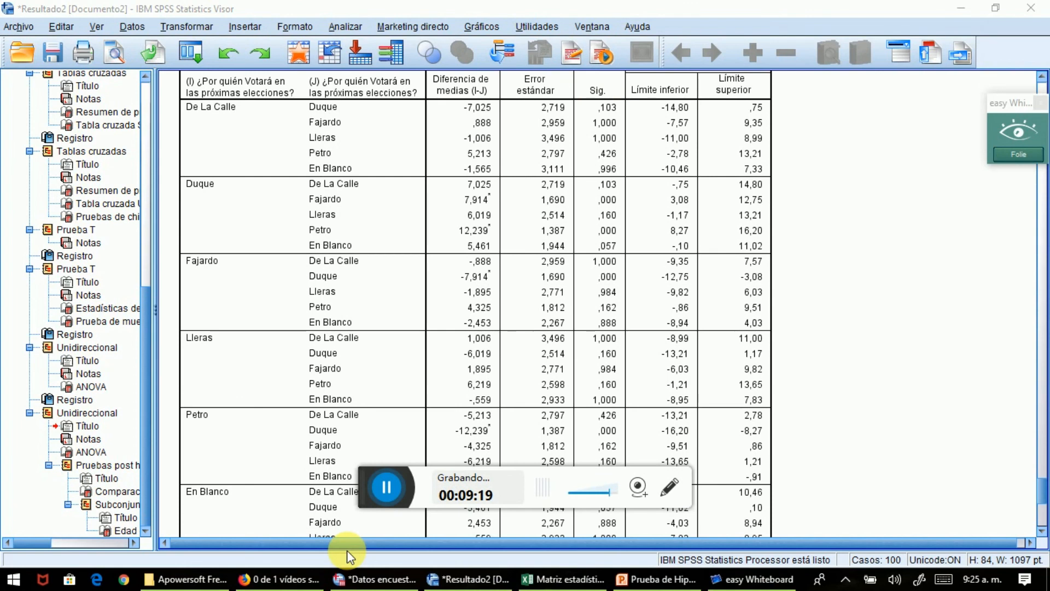
Step: Restart annotation mode over the multiple comparisons table and circle the Sig. heading in yellow again
click(370, 477)
drag(370, 477, 371, 537)
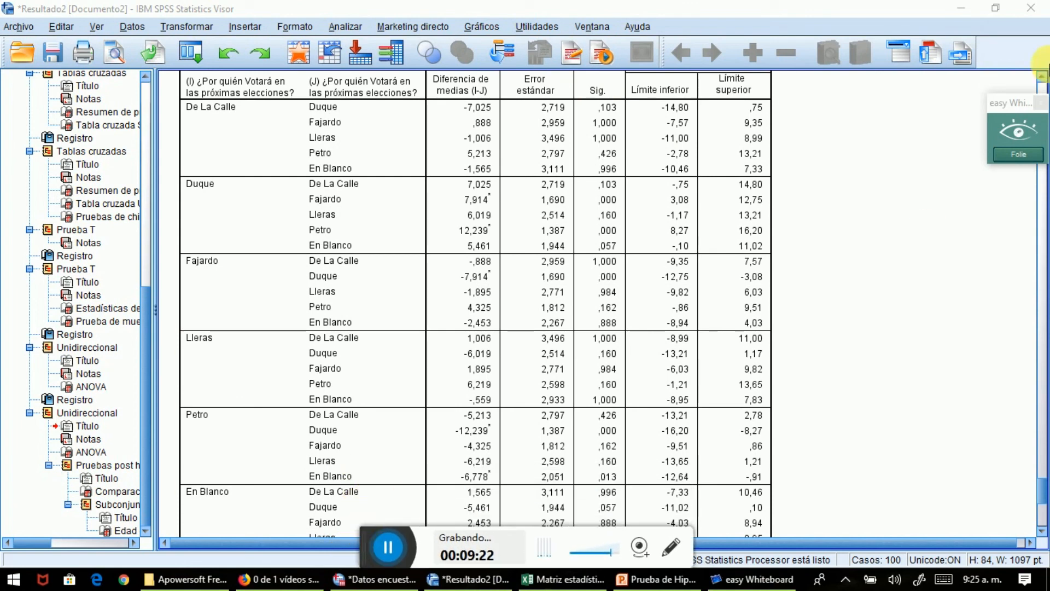
click(1021, 155)
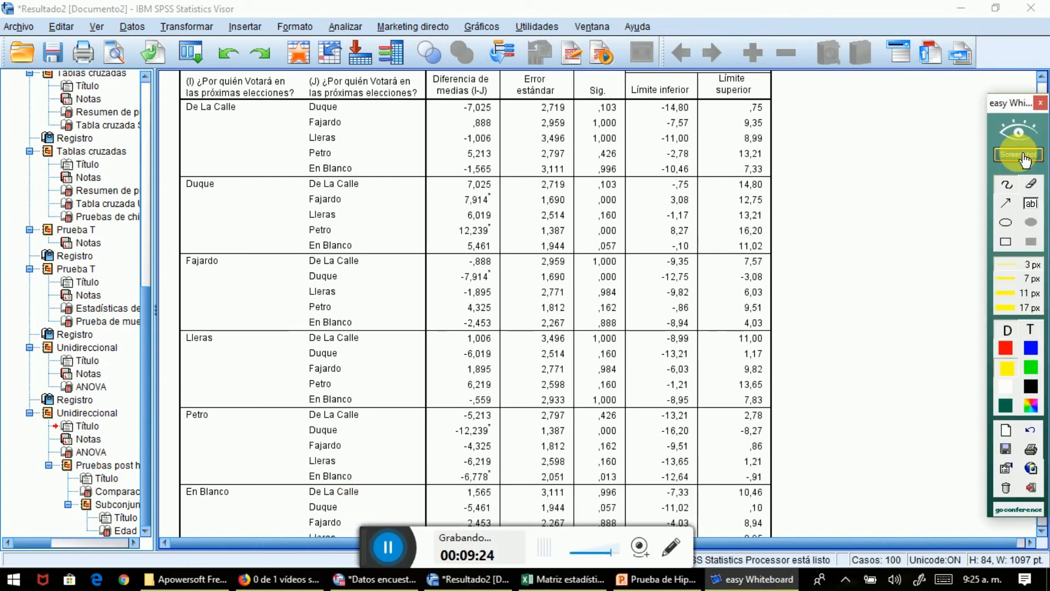
click(1024, 159)
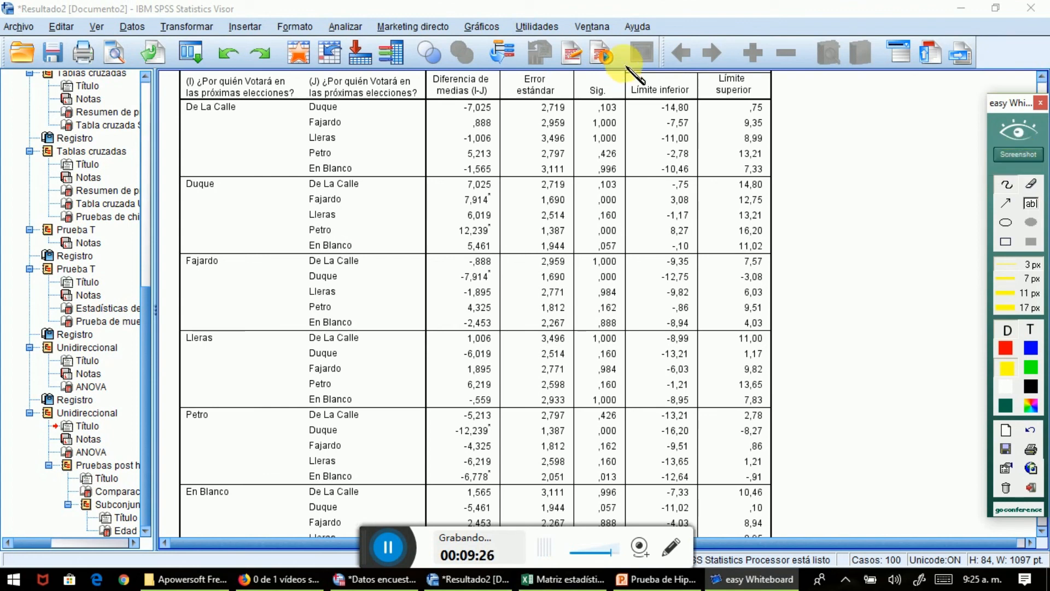
mouse_move(596, 105)
mouse_down()
mouse_move(577, 82)
mouse_move(596, 76)
mouse_up()
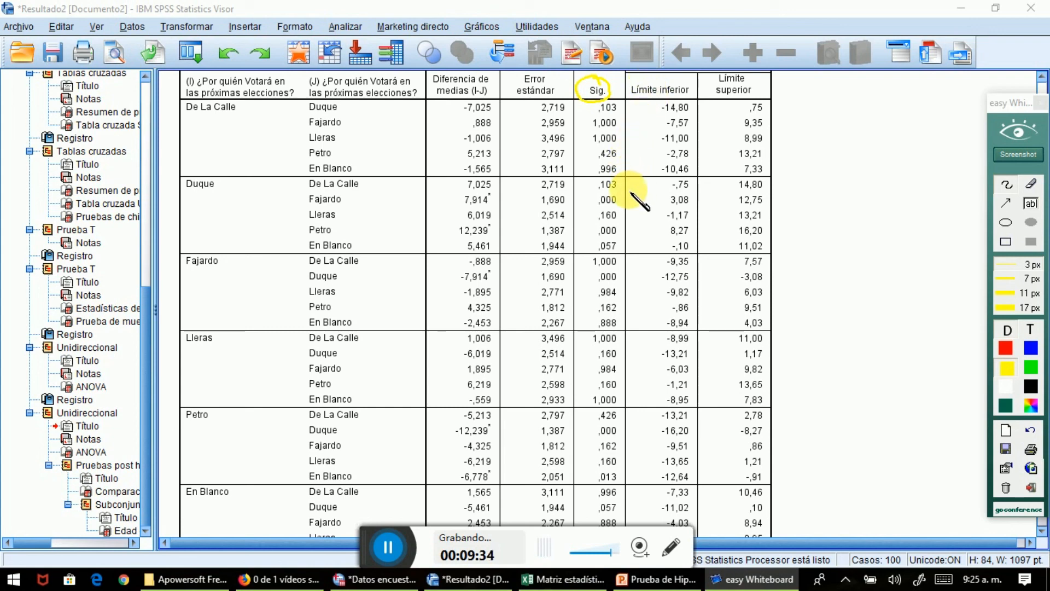
Step: Underline the Duque–Fajardo, Duque–Petro, Fajardo–Duque and Petro–En Blanco significance values in yellow, tick Duque–En Blanco's, and leave annotation mode
drag(592, 207, 620, 208)
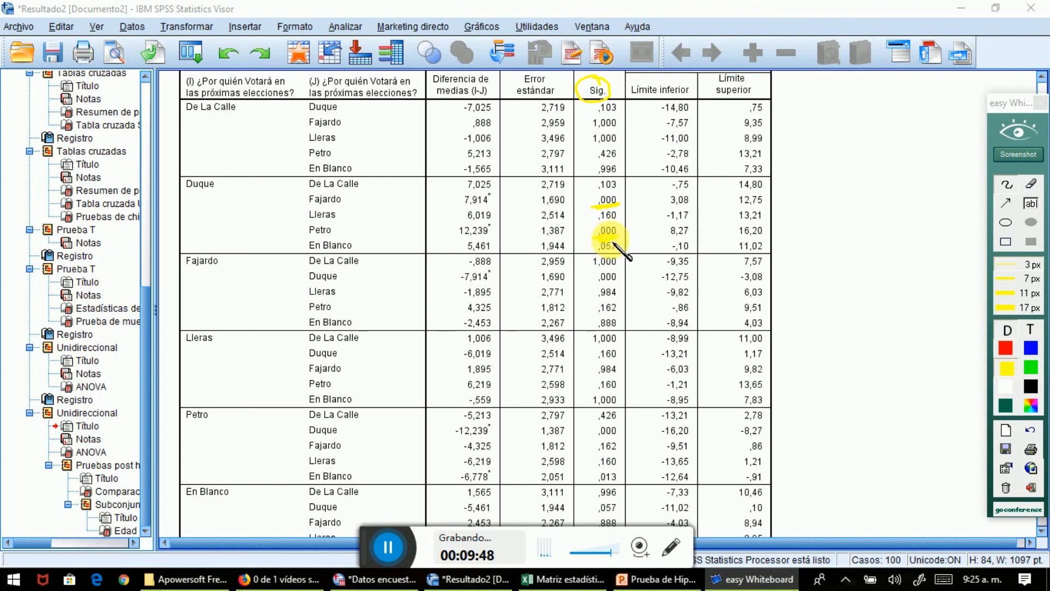
drag(591, 239, 618, 235)
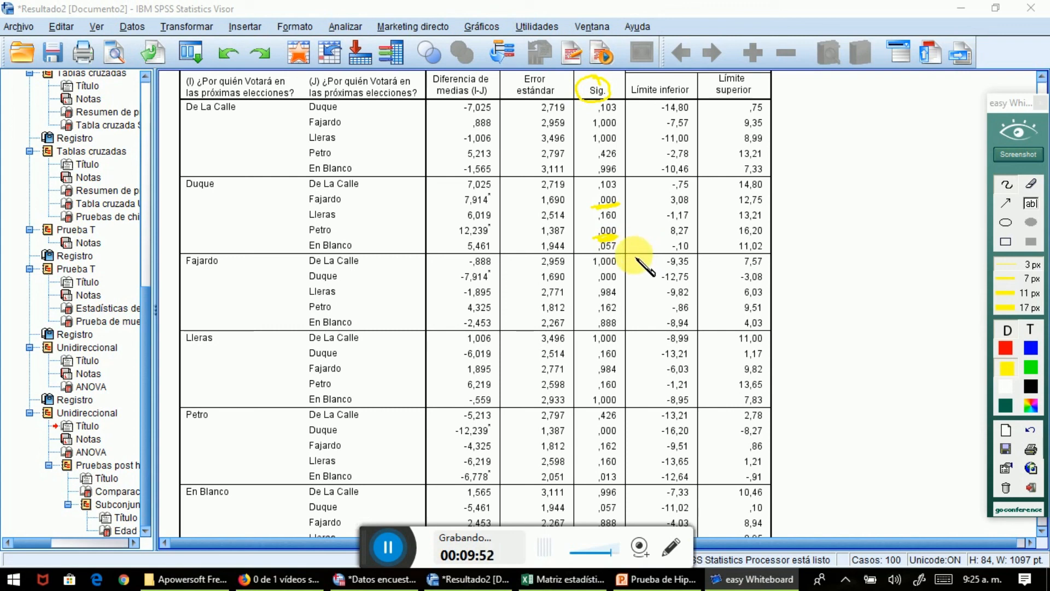
drag(618, 246, 634, 240)
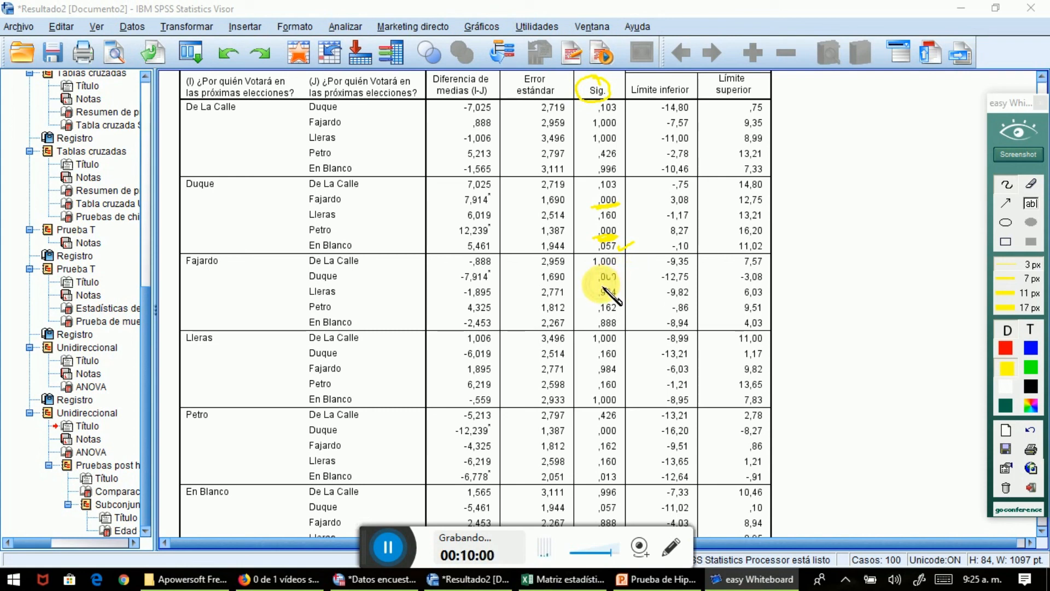
drag(597, 284, 613, 284)
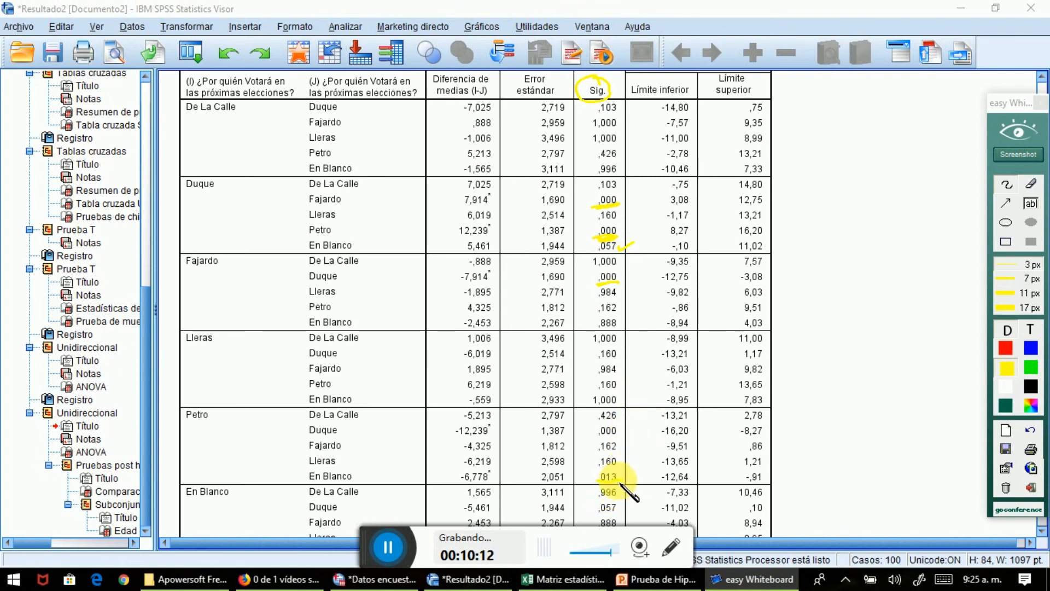
drag(595, 482, 624, 481)
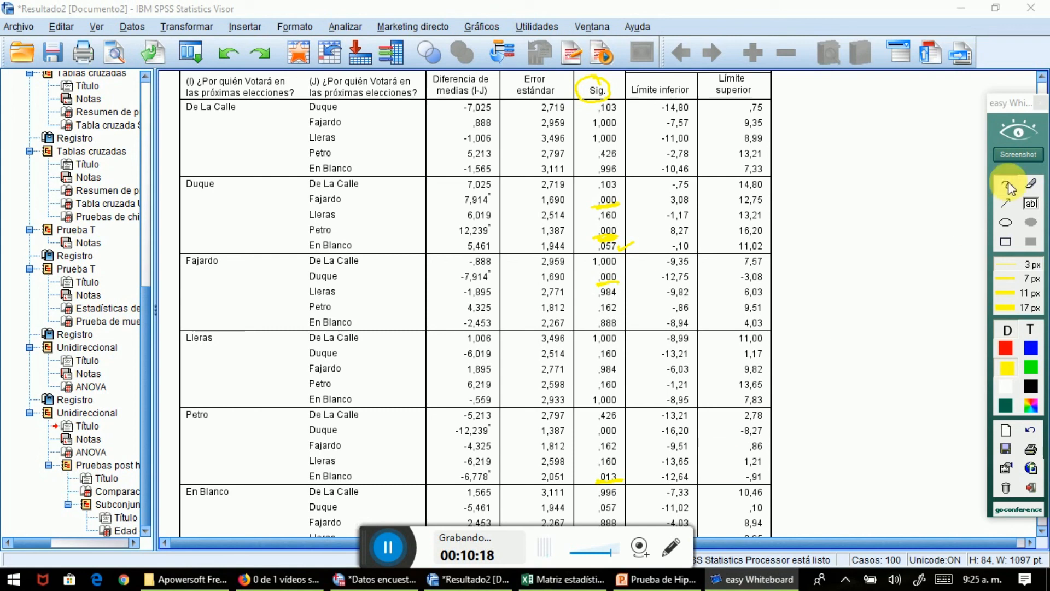
click(1012, 159)
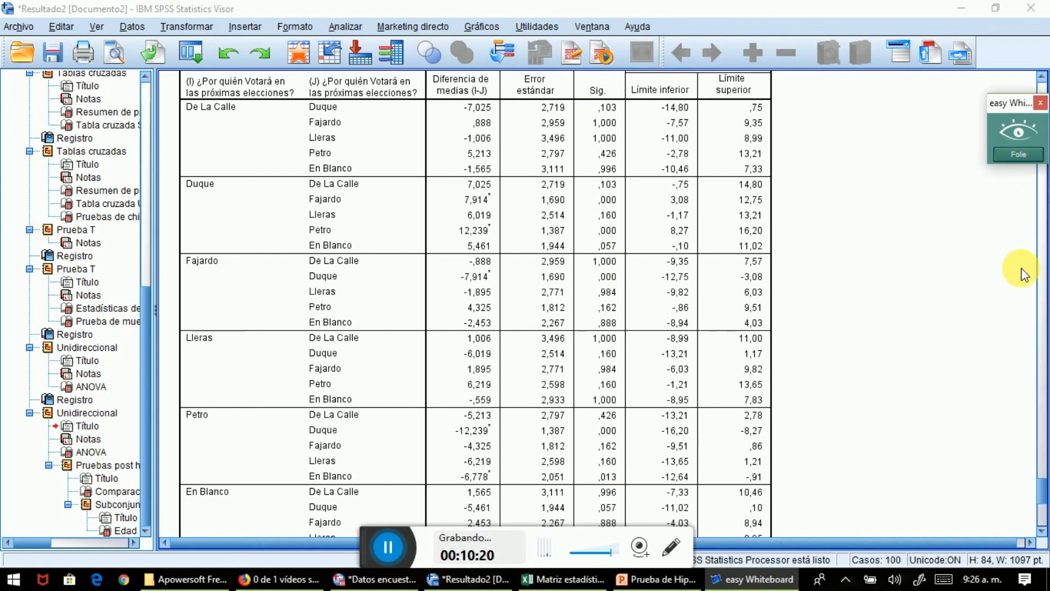
Step: Annotate the homogeneous subsets table in yellow, circling Petro's mean in subset 1 and circling and ticking Duque's mean in subset 2
drag(1016, 106, 1025, 154)
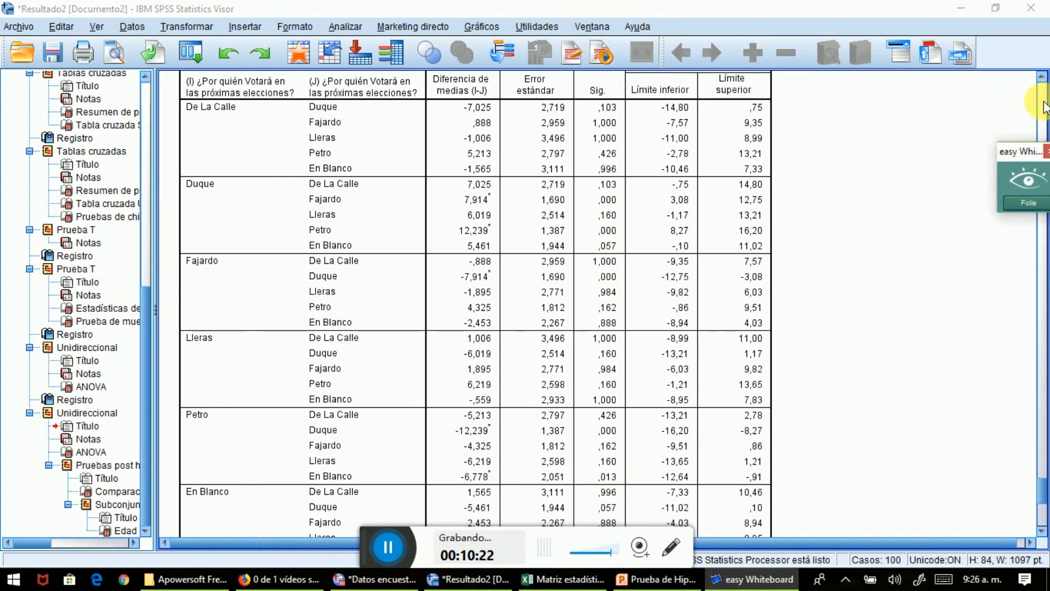
scroll(1043, 517, down, 8)
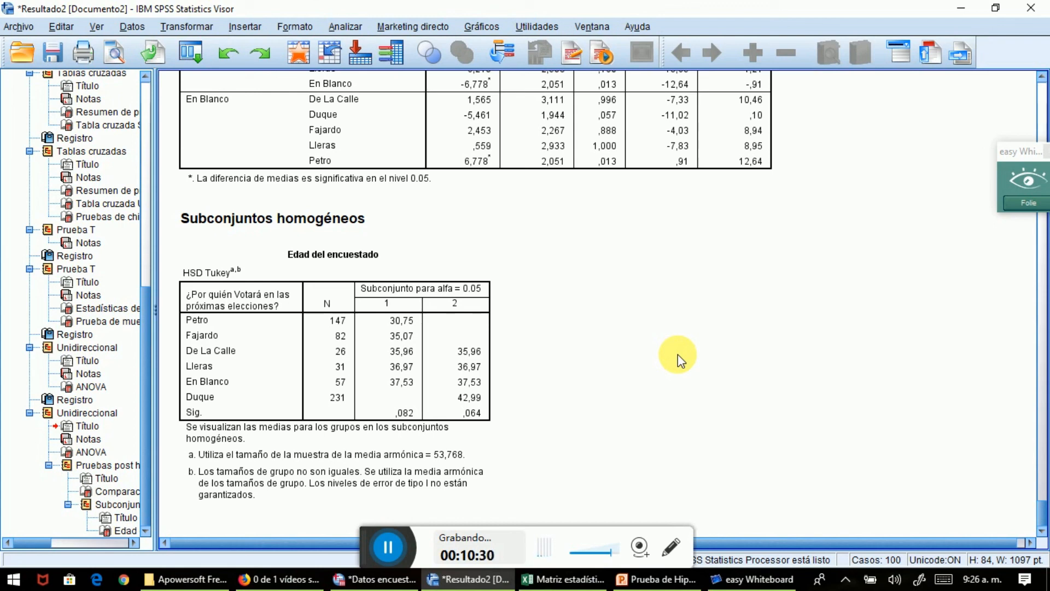
click(1025, 203)
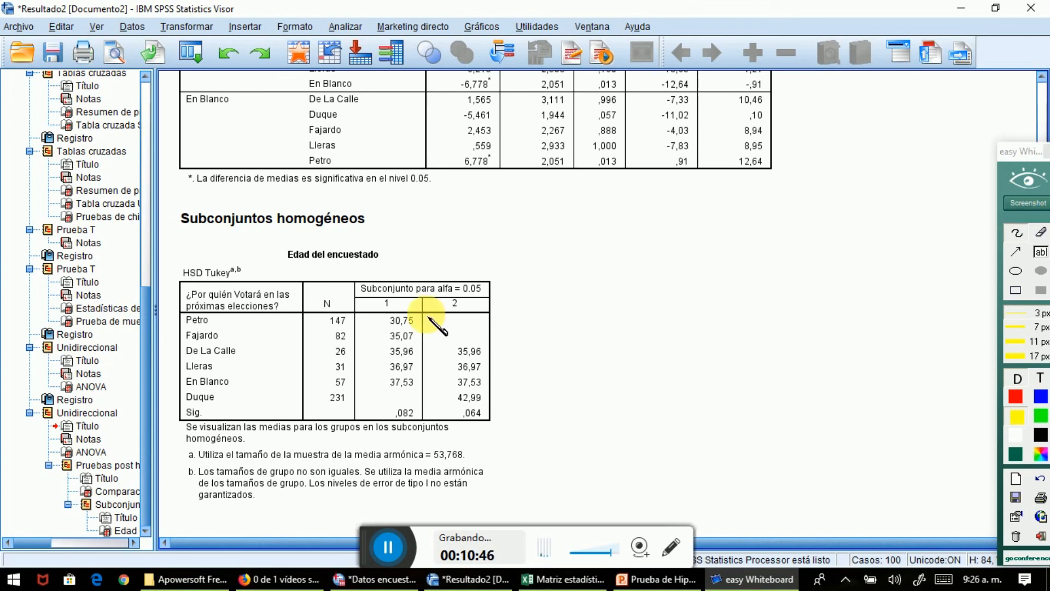
mouse_move(424, 307)
mouse_down()
mouse_move(372, 312)
mouse_move(408, 330)
mouse_move(426, 305)
mouse_up()
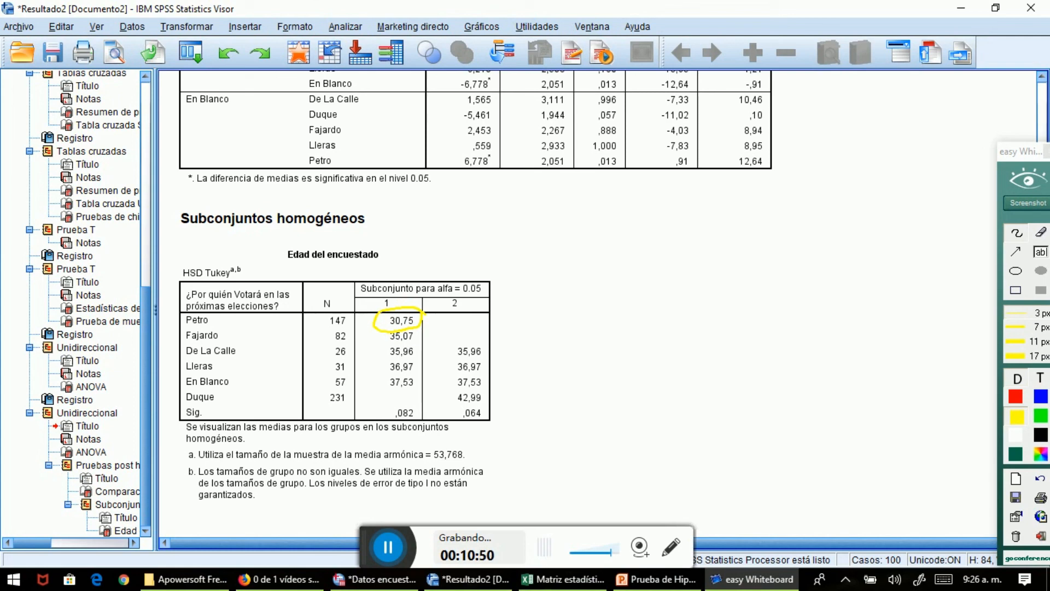
mouse_move(495, 397)
mouse_down()
mouse_move(462, 391)
mouse_move(475, 410)
mouse_move(534, 373)
mouse_up()
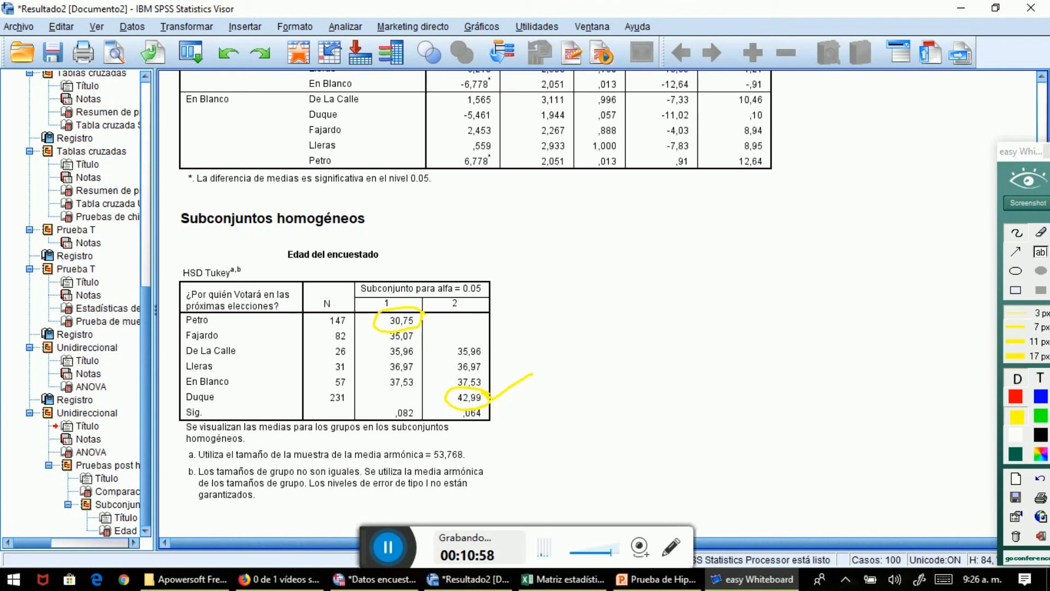
Step: Circle Fajardo's mean and outline the means of subset 1 and subset 2 in yellow, and clear the annotations
mouse_move(419, 329)
mouse_down()
mouse_move(397, 356)
mouse_move(419, 335)
mouse_up()
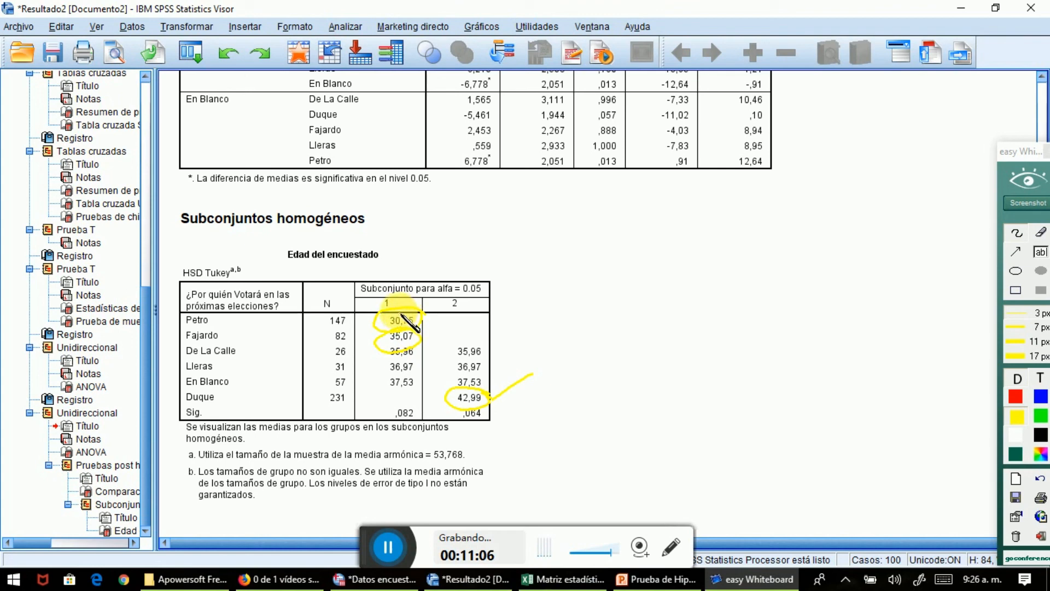
mouse_move(416, 320)
mouse_down()
mouse_move(378, 372)
mouse_move(425, 348)
mouse_move(375, 301)
mouse_up()
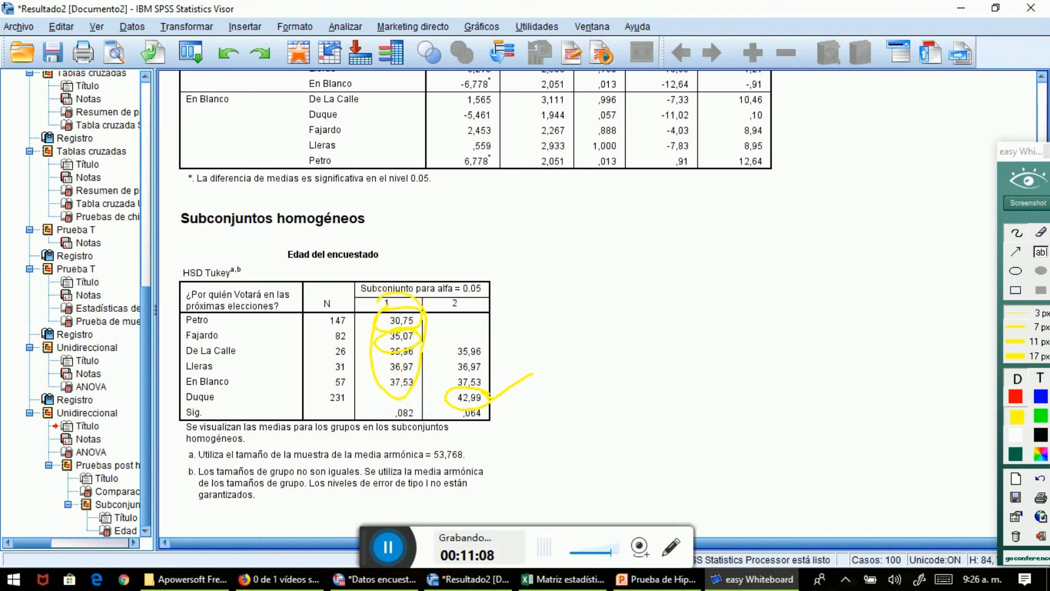
mouse_move(447, 434)
mouse_down()
mouse_move(489, 389)
mouse_move(453, 441)
mouse_up()
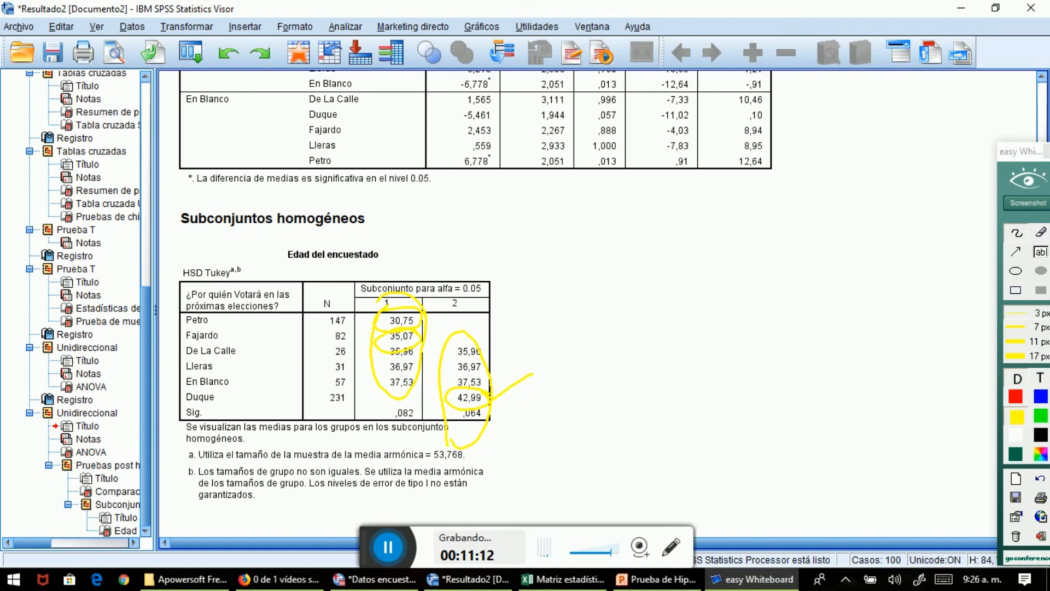
key(Escape)
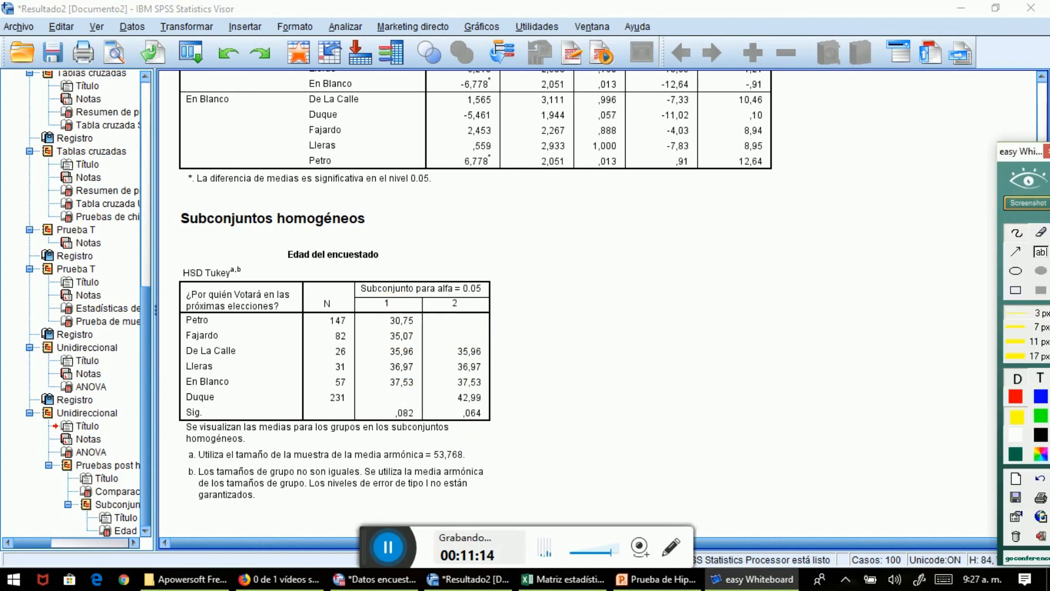
Step: Mark Duque's mean and Petro's and Fajardo's means in yellow, box and dot the De La Calle, Lleras and En Blanco rows in red, and exit annotation mode
mouse_move(484, 395)
mouse_down()
mouse_move(466, 406)
mouse_move(495, 402)
mouse_up()
mouse_move(407, 310)
mouse_down()
mouse_move(399, 301)
mouse_move(402, 328)
mouse_move(399, 290)
mouse_move(406, 310)
mouse_move(495, 350)
mouse_move(464, 396)
mouse_move(383, 391)
mouse_move(369, 350)
mouse_move(394, 342)
mouse_up()
click(1016, 396)
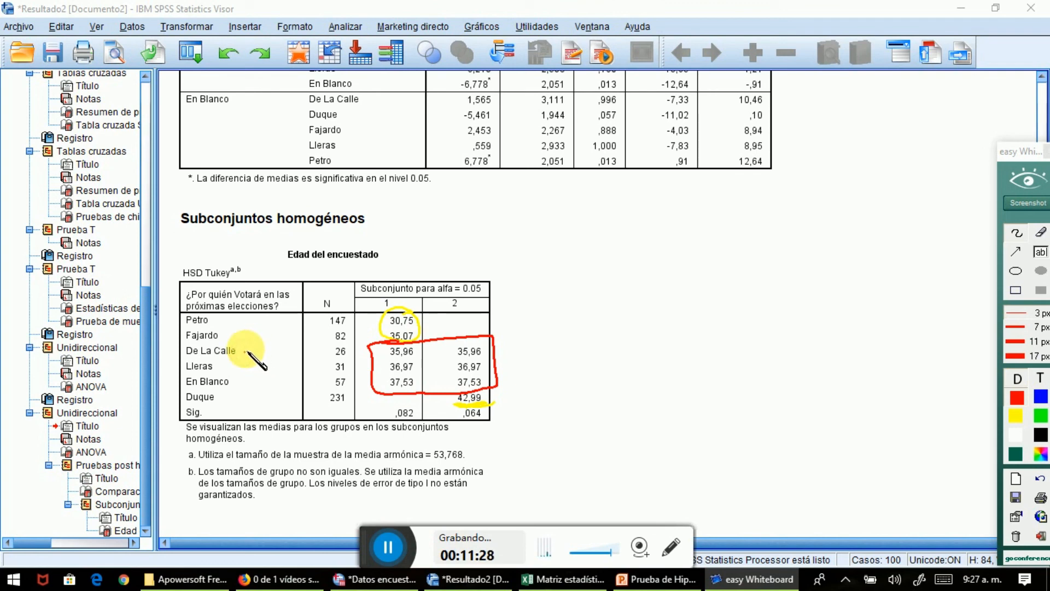
click(248, 381)
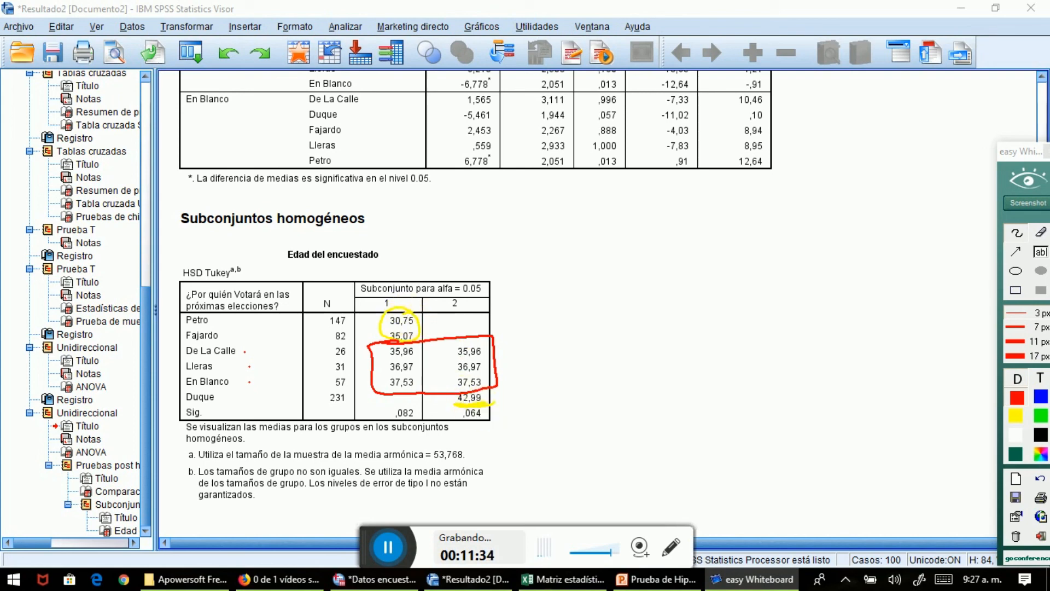
key(Escape)
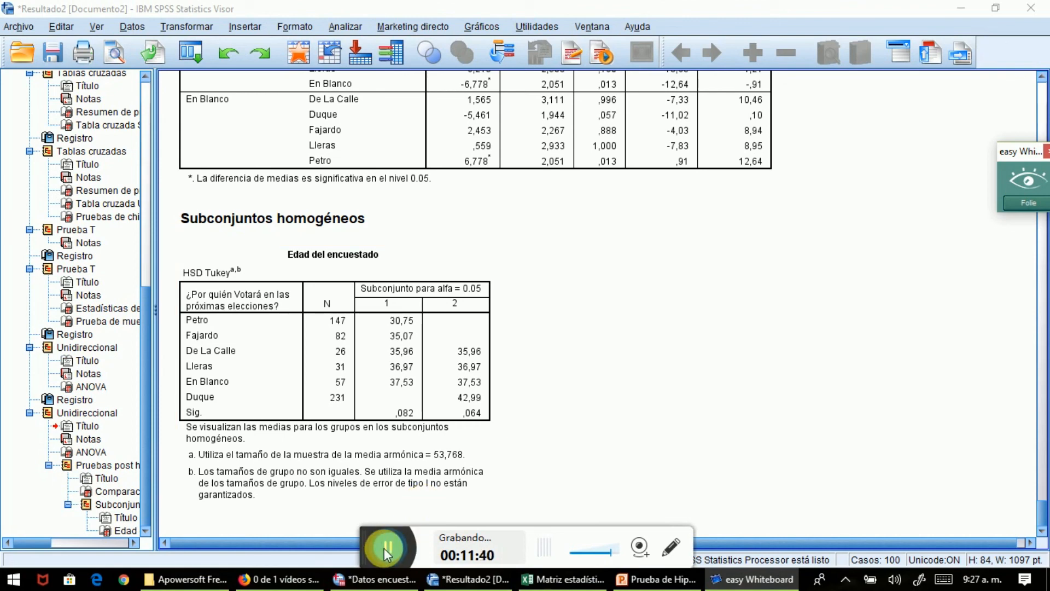
Step: Switch to the Prueba de Hipótesis presentation in PowerPoint at slide 28's table of statistical tests and enter annotation mode
click(384, 548)
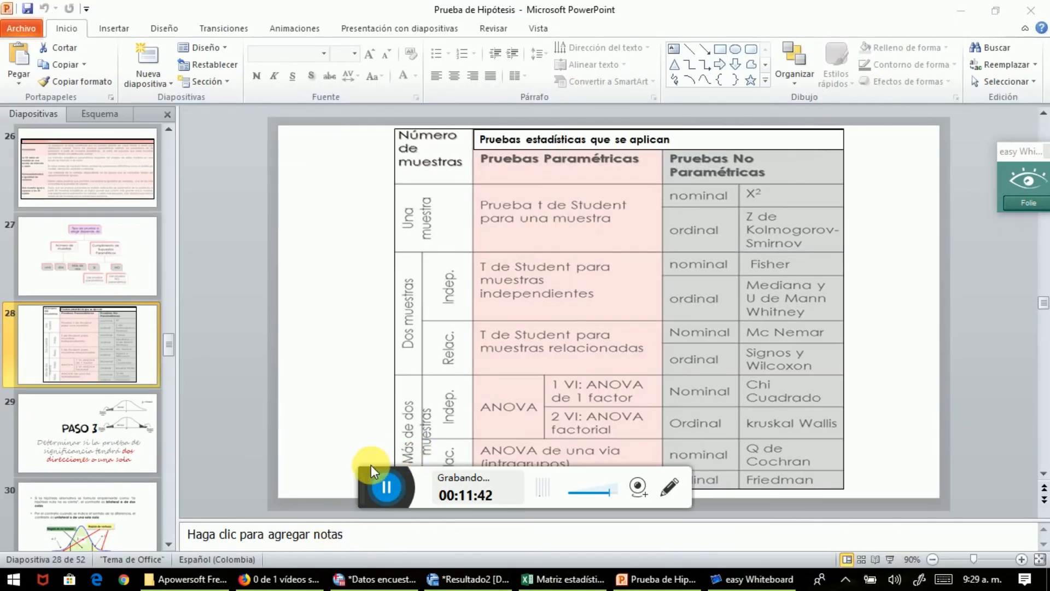
drag(371, 465, 345, 541)
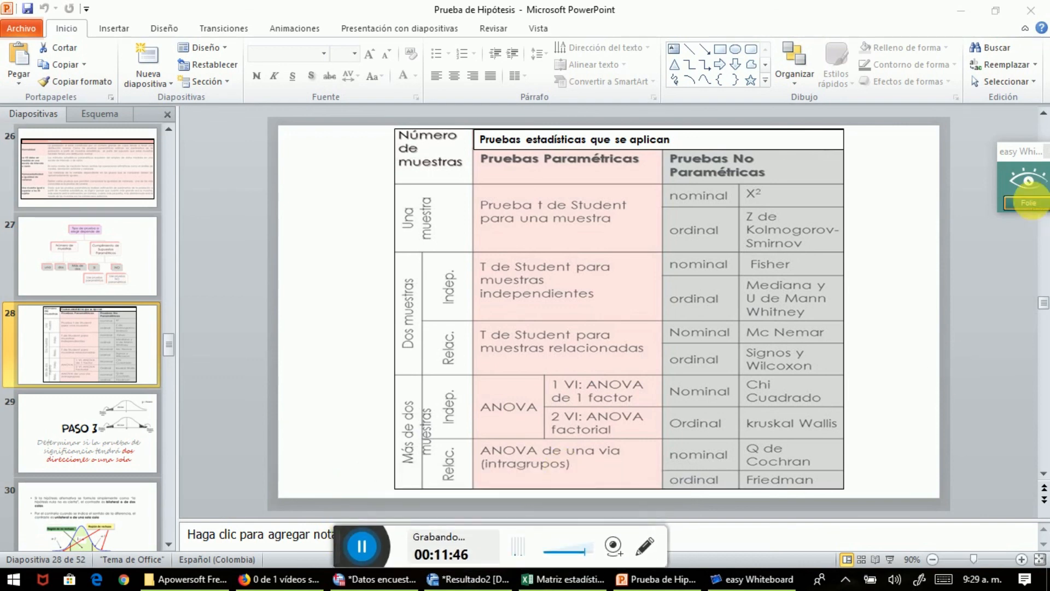
click(1029, 203)
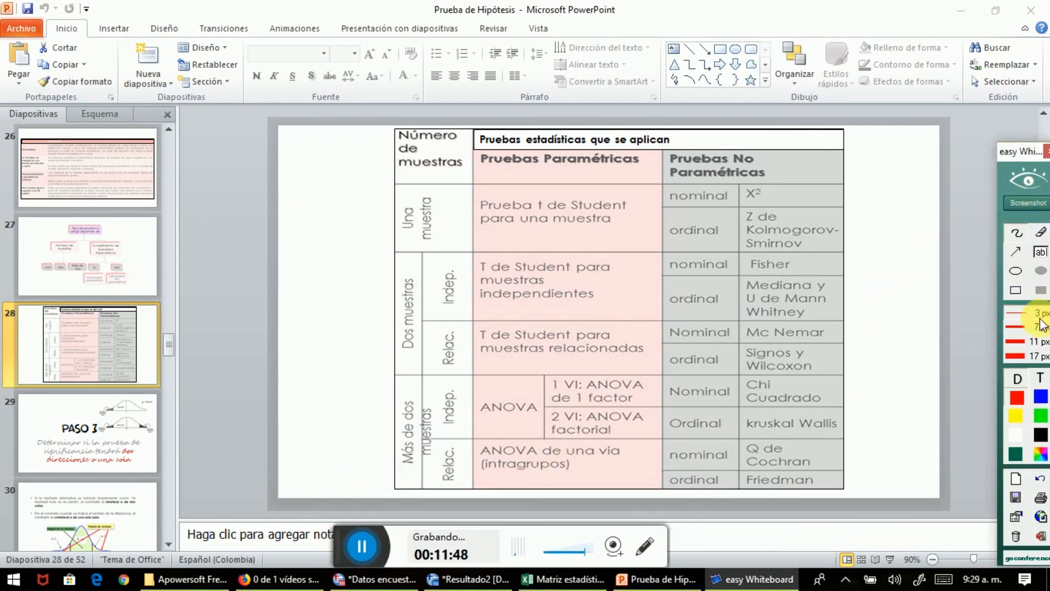